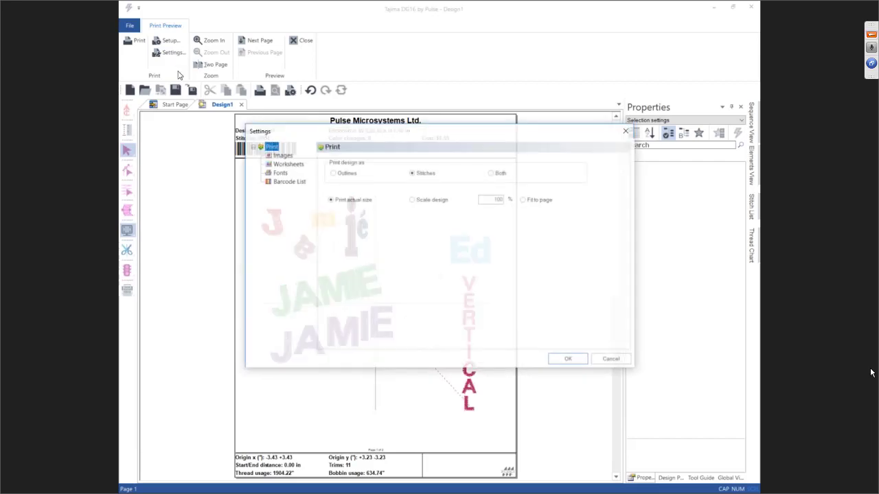
Step: Turn off Simplify in the print image settings, check the Estimate cost worksheet option, and apply the settings
{"action": "left_click", "coordinate": [280, 156]}
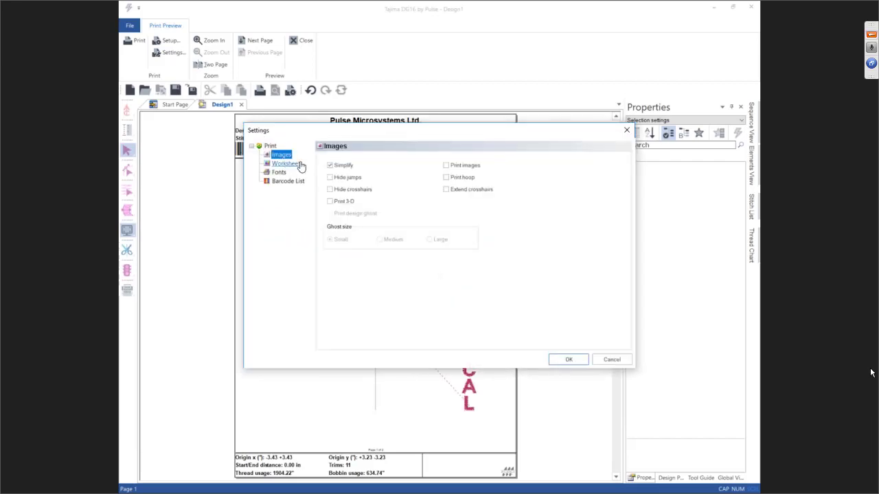
{"action": "left_click", "coordinate": [330, 166]}
{"action": "left_click", "coordinate": [331, 167]}
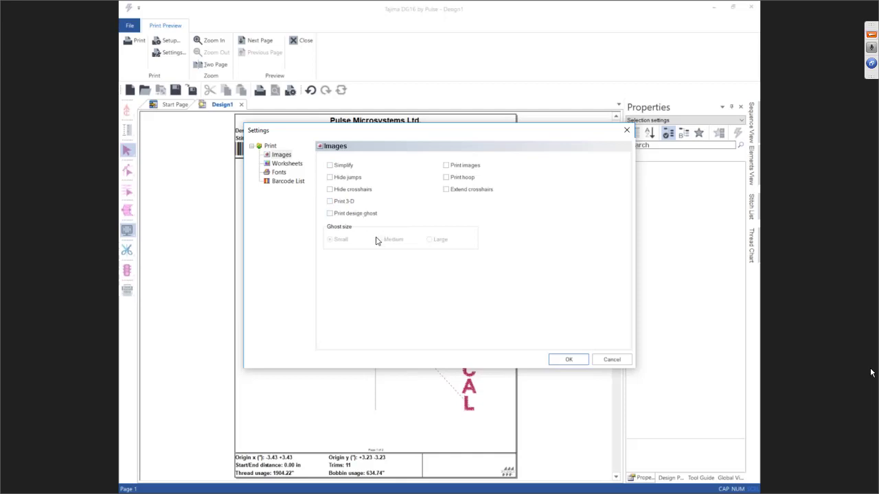
{"action": "left_click", "coordinate": [280, 166]}
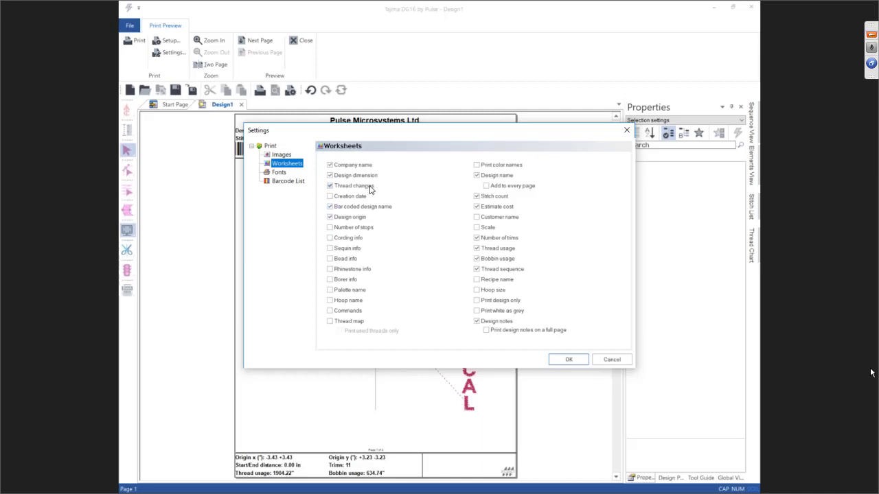
{"action": "left_click", "coordinate": [477, 207]}
{"action": "left_click", "coordinate": [569, 361]}
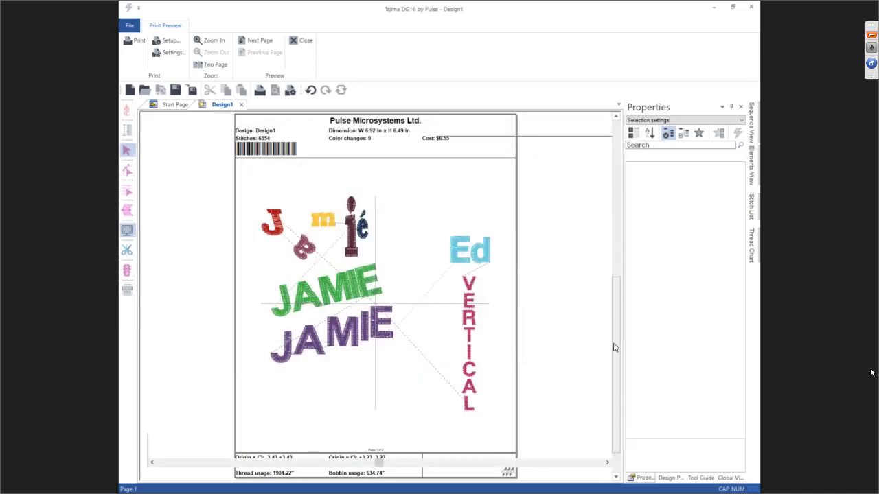
Step: Look through the worksheet's pages in the print preview and close the preview
{"action": "key", "text": "XF86AudioLowerVolume"}
{"action": "scroll", "coordinate": [618, 381], "scroll_direction": "down", "scroll_amount": 3}
{"action": "key", "text": "XF86AudioLowerVolume"}
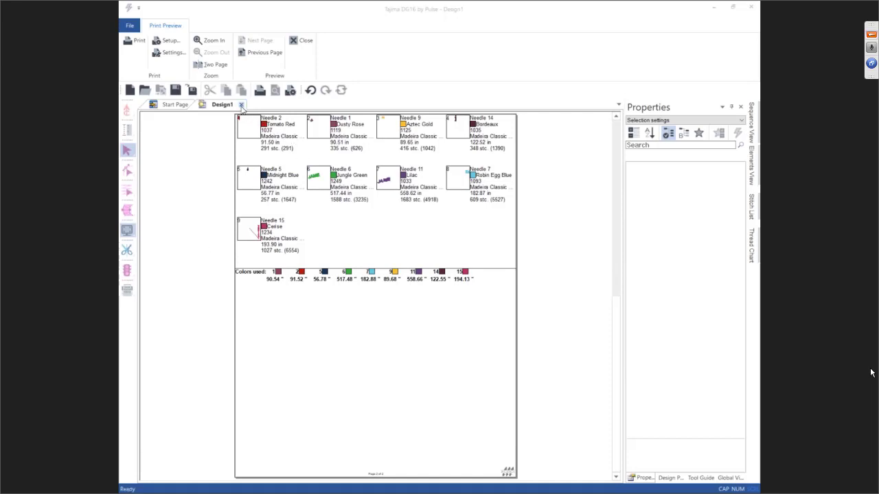
{"action": "left_click", "coordinate": [302, 41]}
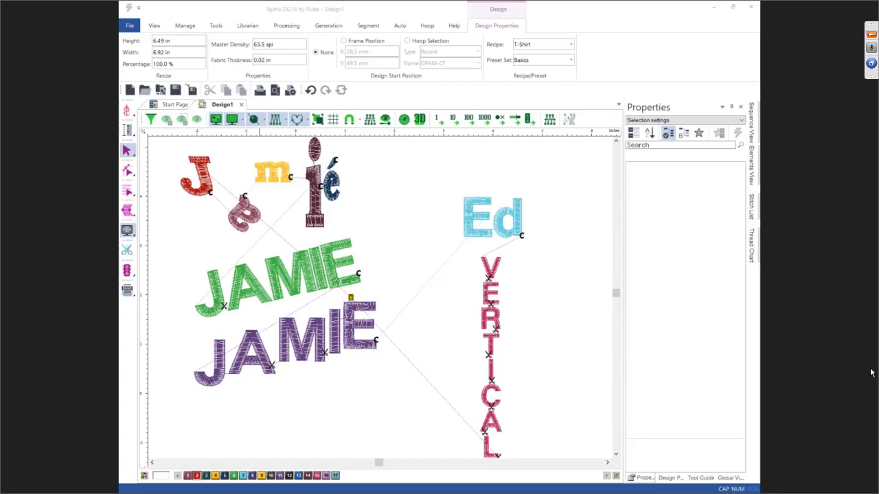
Step: Reopen the print preview of Design1, examine the needle and thread colour details on its second page, and close it
{"action": "left_click", "coordinate": [870, 33]}
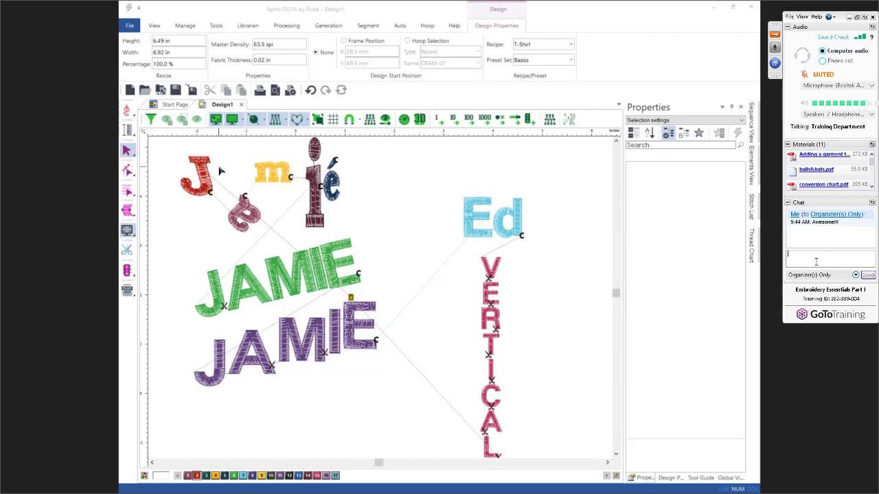
{"action": "left_click", "coordinate": [131, 26]}
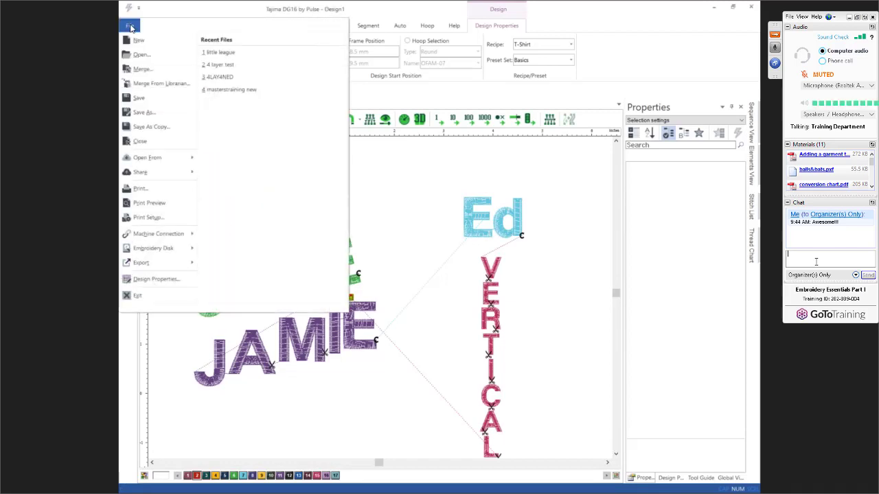
{"action": "left_click", "coordinate": [144, 203]}
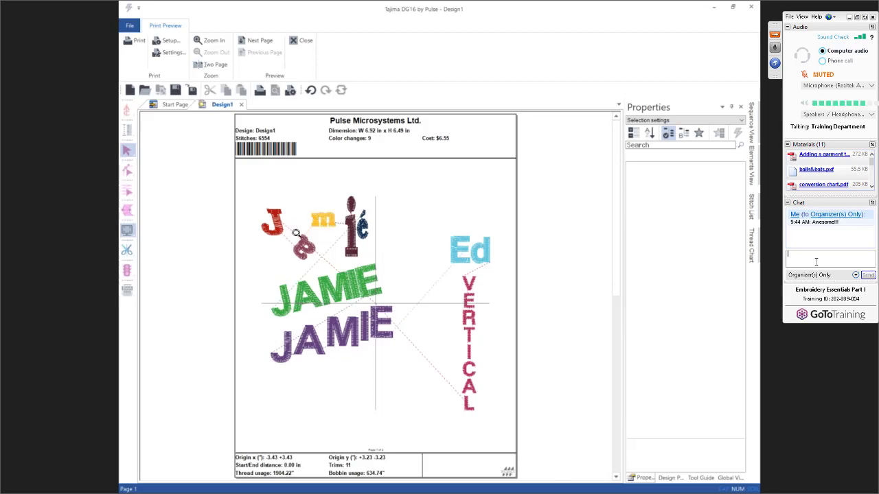
{"action": "left_click_drag", "start_coordinate": [615, 158], "coordinate": [618, 343]}
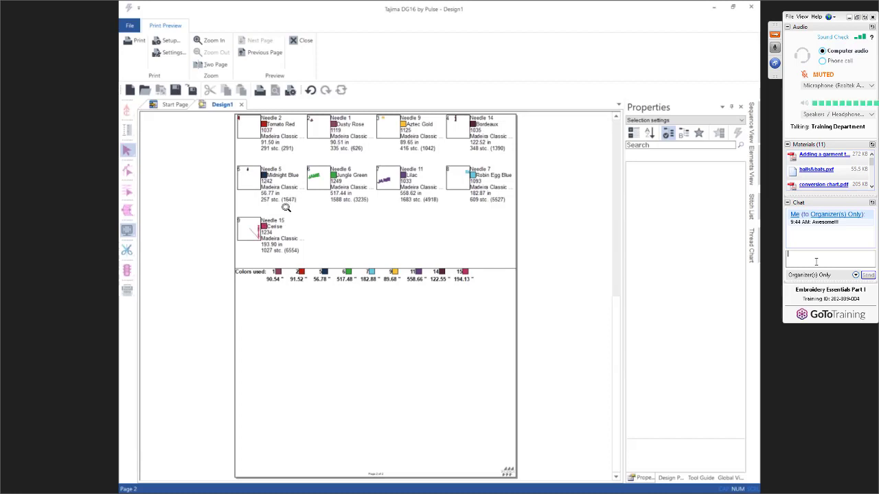
{"action": "left_click", "coordinate": [305, 40]}
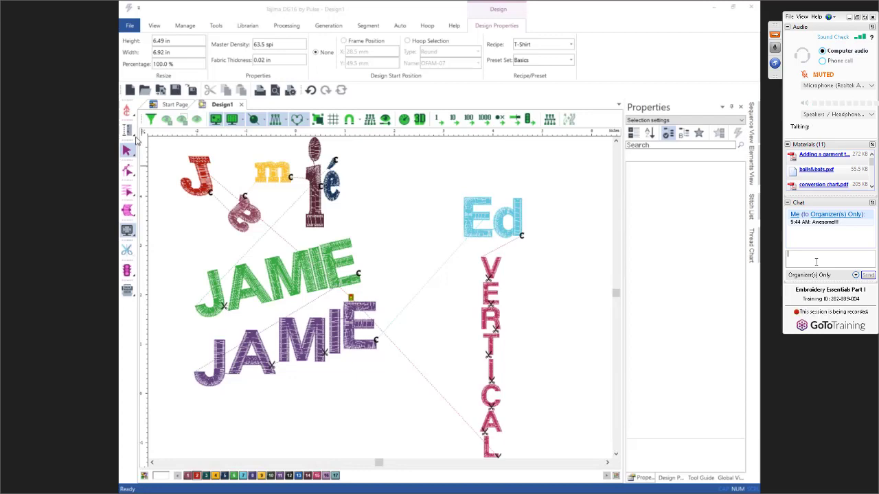
Step: Create a new design with the New Design Wizard, using the Pullover recipe
{"action": "left_click", "coordinate": [174, 105]}
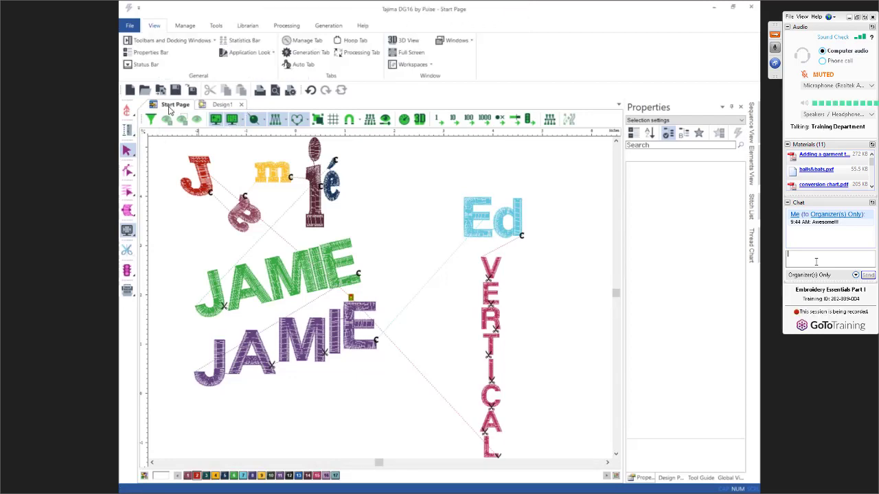
{"action": "left_click", "coordinate": [184, 243]}
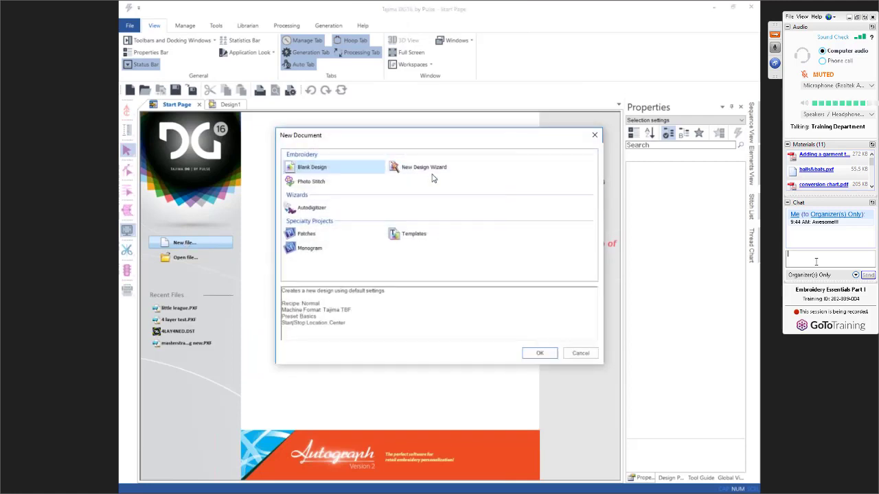
{"action": "left_click", "coordinate": [433, 171]}
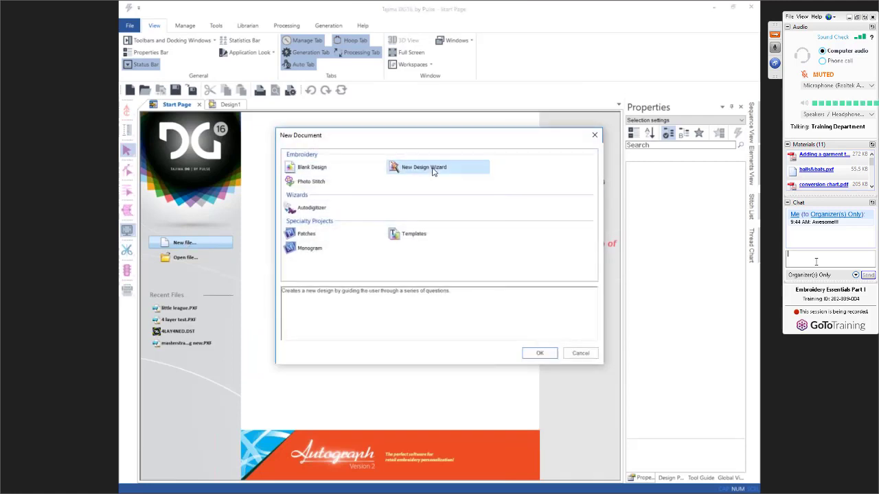
{"action": "left_click", "coordinate": [532, 355]}
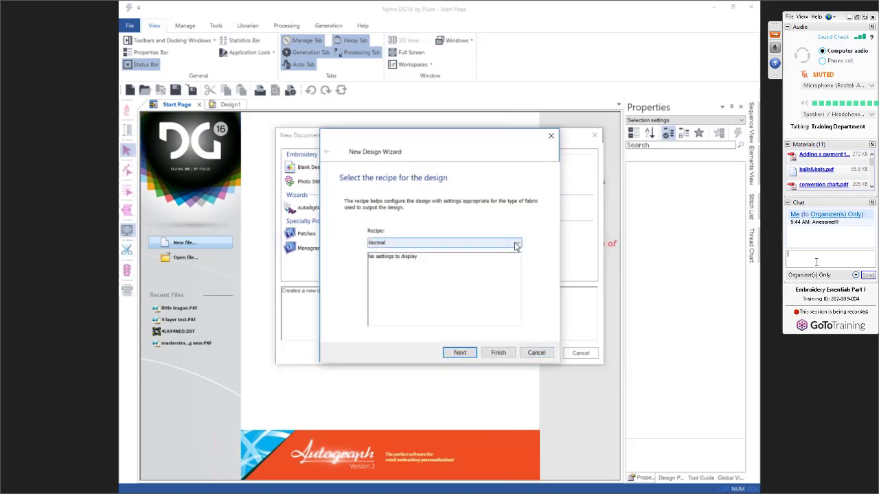
{"action": "left_click", "coordinate": [517, 243]}
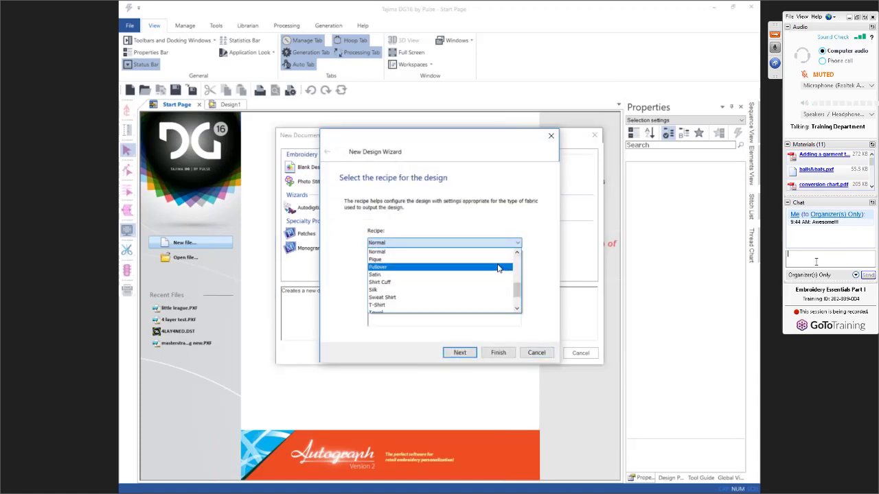
{"action": "left_click", "coordinate": [501, 268]}
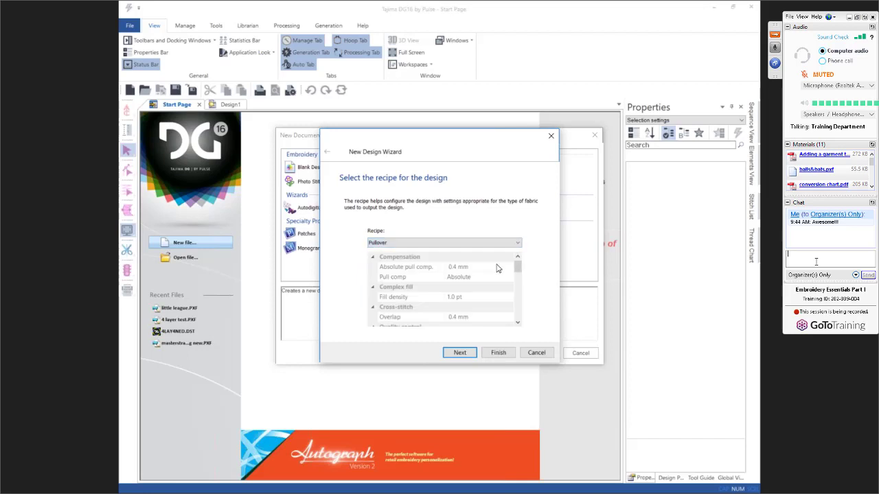
{"action": "left_click", "coordinate": [500, 353]}
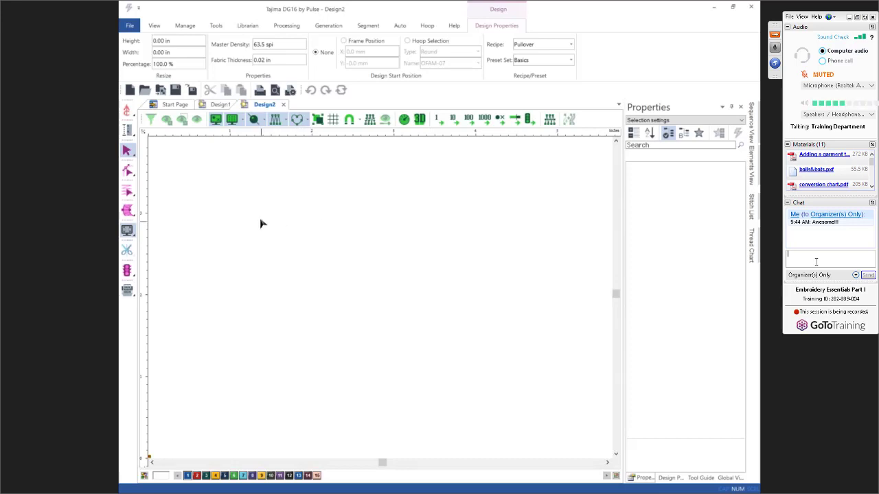
Step: Create upward-curving Arc lettering reading "upper arc" in the upper design area, with a radius of about 2.38 in and height of 0.50 in
{"action": "left_click", "coordinate": [128, 112]}
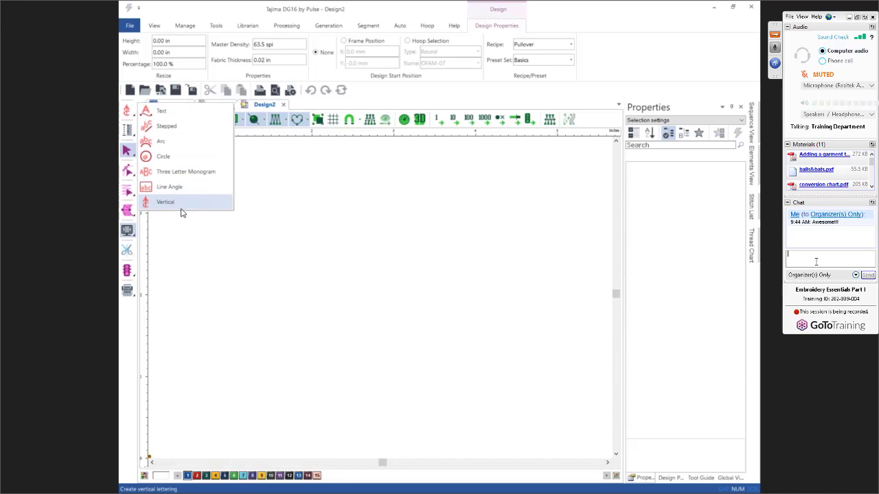
{"action": "left_click", "coordinate": [161, 142]}
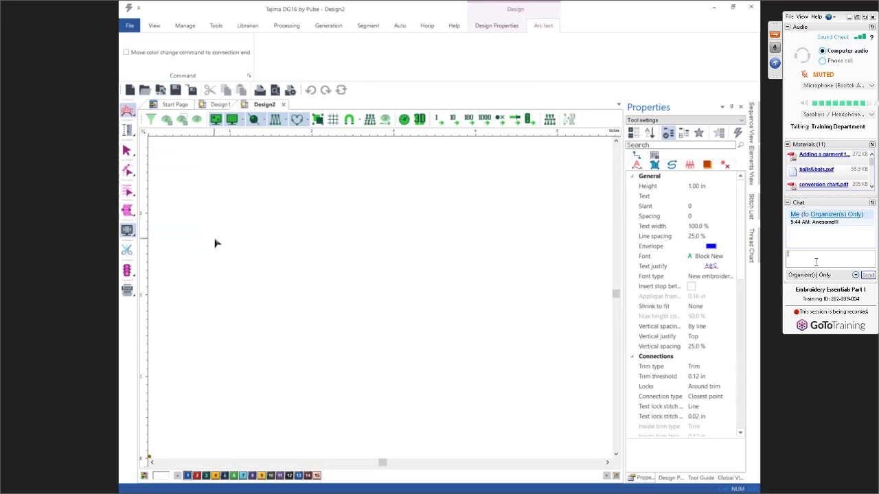
{"action": "left_click", "coordinate": [215, 239]}
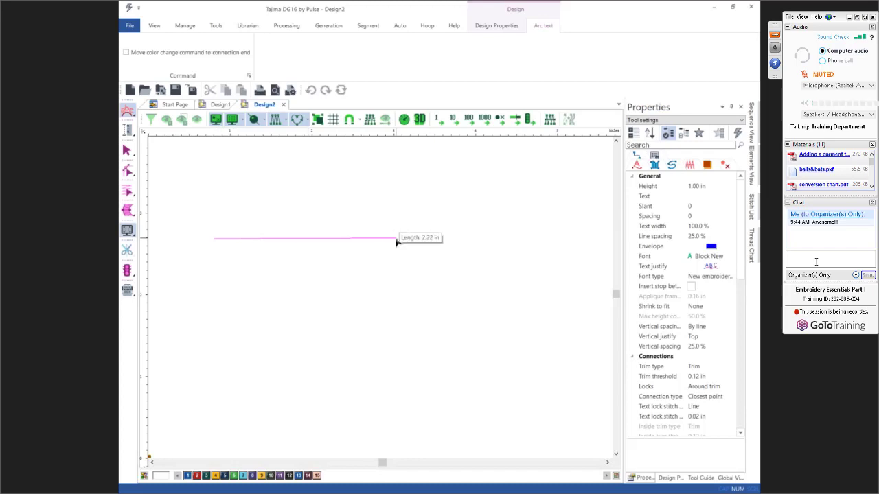
{"action": "left_click", "coordinate": [435, 241]}
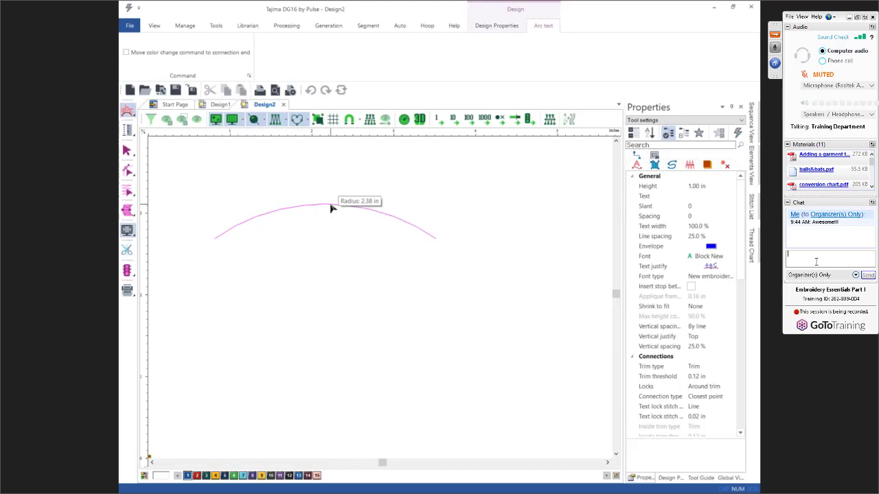
{"action": "left_click", "coordinate": [330, 207]}
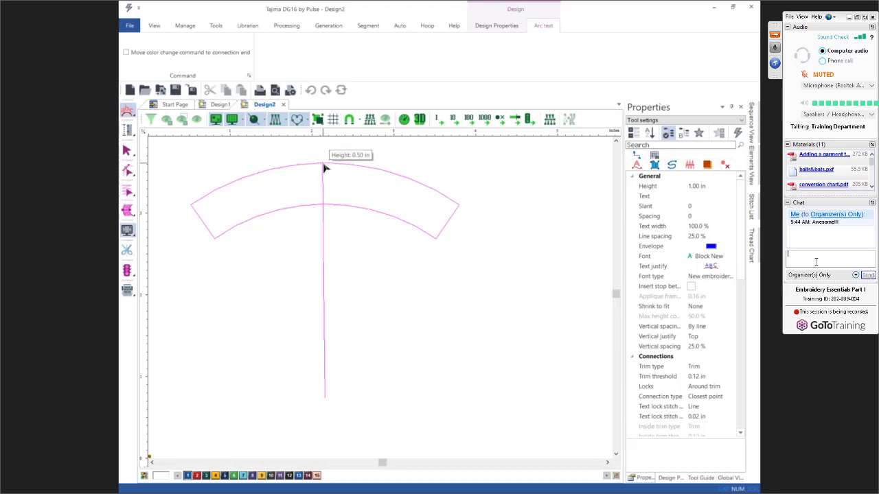
{"action": "left_click", "coordinate": [326, 169]}
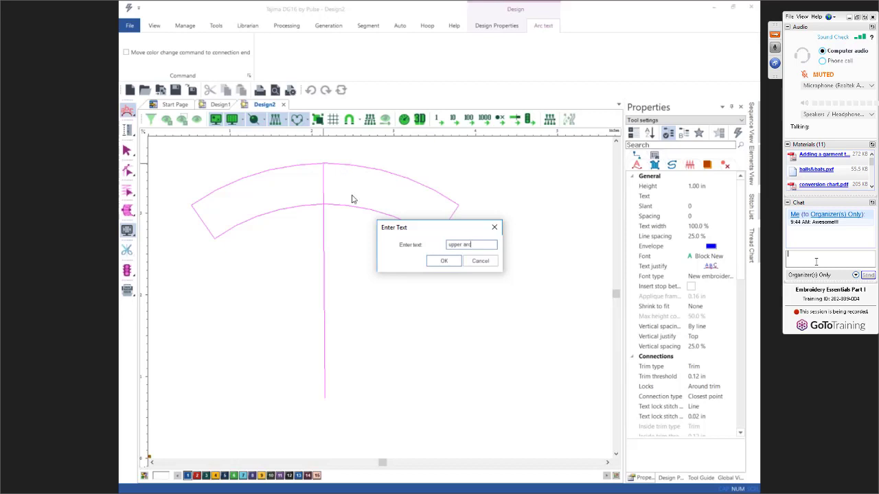
{"action": "left_click", "coordinate": [443, 261]}
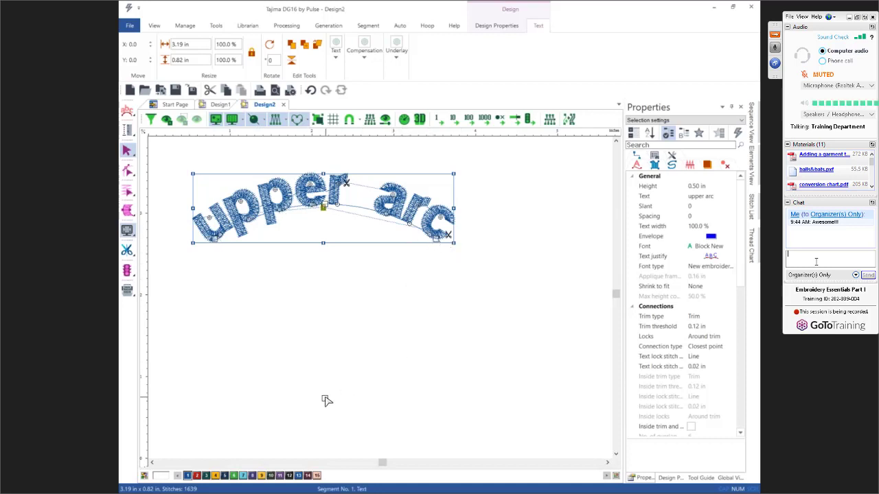
Step: Reshape the "upper arc" lettering by adjusting its curve, end and radius points, finishing with a flatter curve, and deselect it
{"action": "mouse_move", "coordinate": [326, 401]}
{"action": "left_mouse_down"}
{"action": "mouse_move", "coordinate": [330, 384]}
{"action": "mouse_move", "coordinate": [337, 405]}
{"action": "left_mouse_up"}
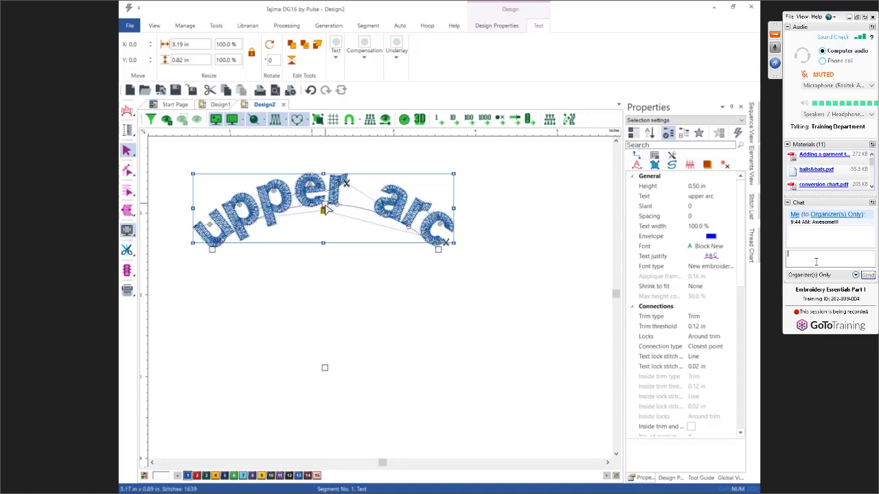
{"action": "left_click_drag", "start_coordinate": [326, 209], "coordinate": [327, 217]}
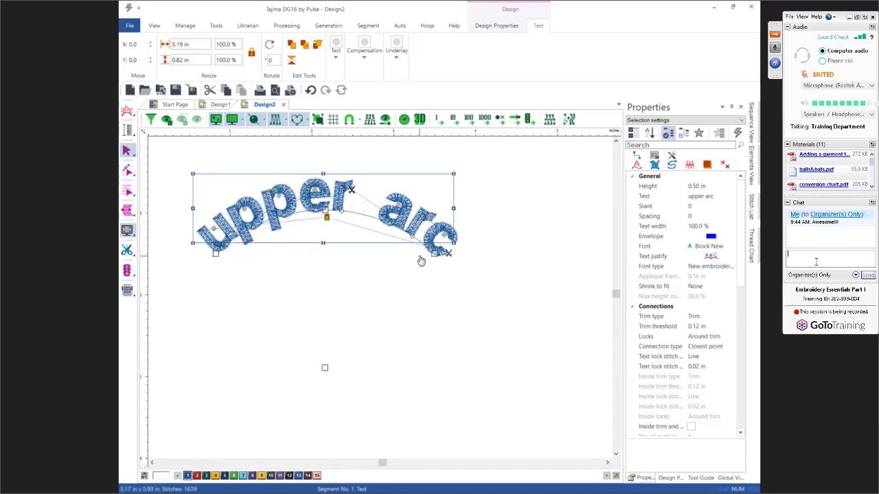
{"action": "mouse_move", "coordinate": [435, 255]}
{"action": "left_mouse_down"}
{"action": "mouse_move", "coordinate": [439, 267]}
{"action": "mouse_move", "coordinate": [416, 290]}
{"action": "mouse_move", "coordinate": [440, 267]}
{"action": "mouse_move", "coordinate": [414, 309]}
{"action": "mouse_move", "coordinate": [436, 256]}
{"action": "left_mouse_up"}
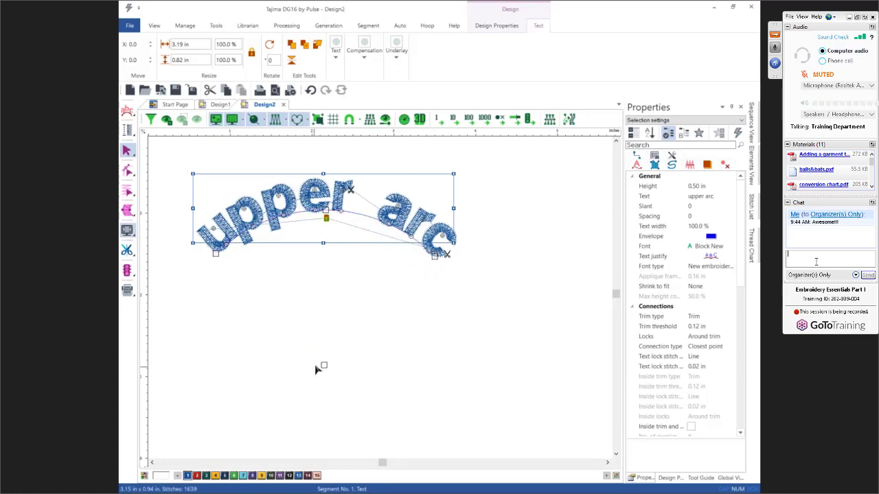
{"action": "left_click_drag", "start_coordinate": [324, 366], "coordinate": [333, 383]}
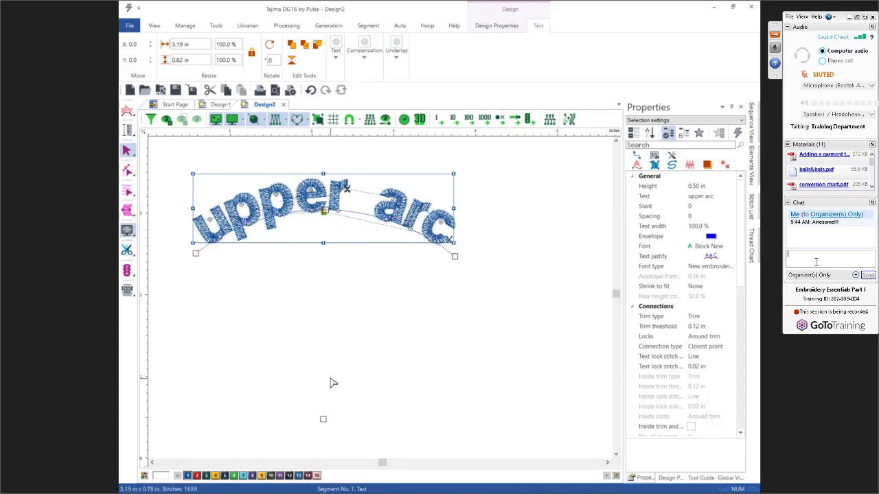
{"action": "left_click", "coordinate": [347, 325]}
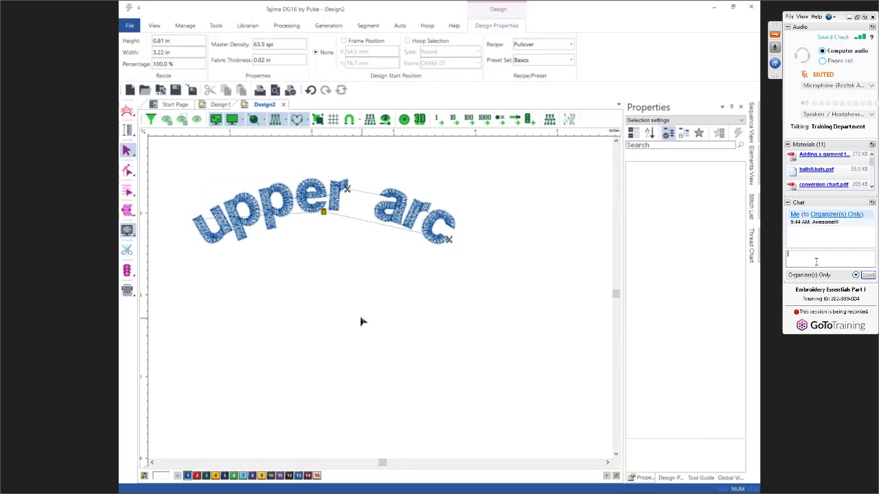
Step: Create downward-curving Arc lettering reading "lower arc" below the "upper arc" text, with a radius of about 2.24 in and height of 0.50 in
{"action": "left_click", "coordinate": [125, 112]}
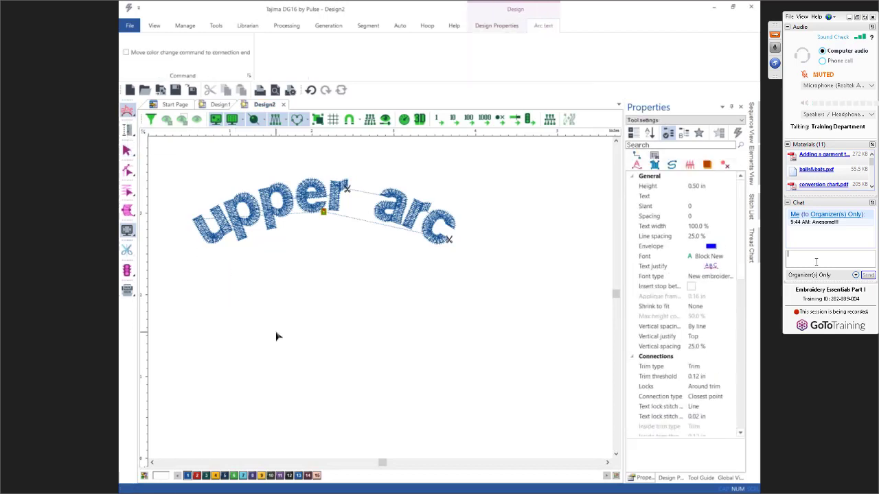
{"action": "left_click", "coordinate": [276, 334]}
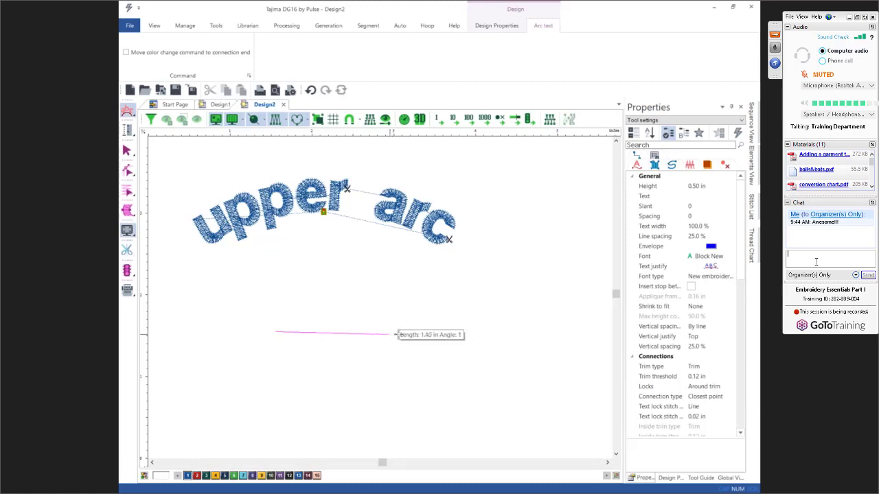
{"action": "left_click", "coordinate": [516, 334]}
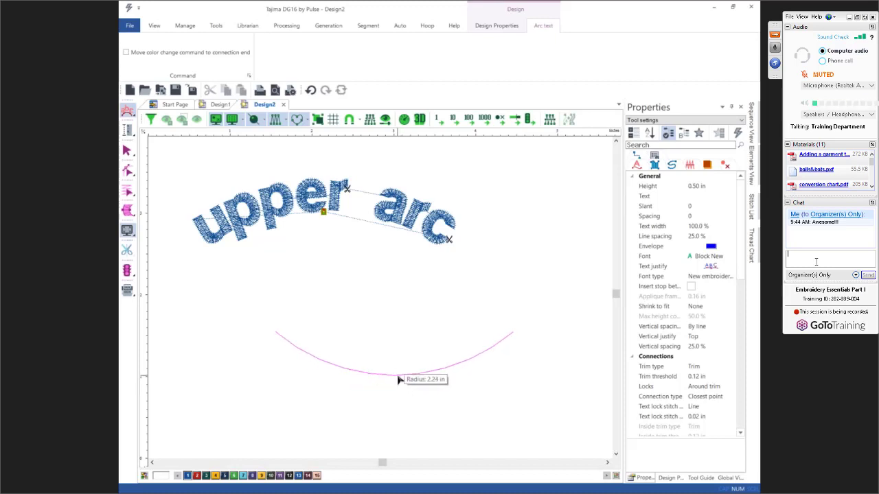
{"action": "left_click", "coordinate": [398, 380]}
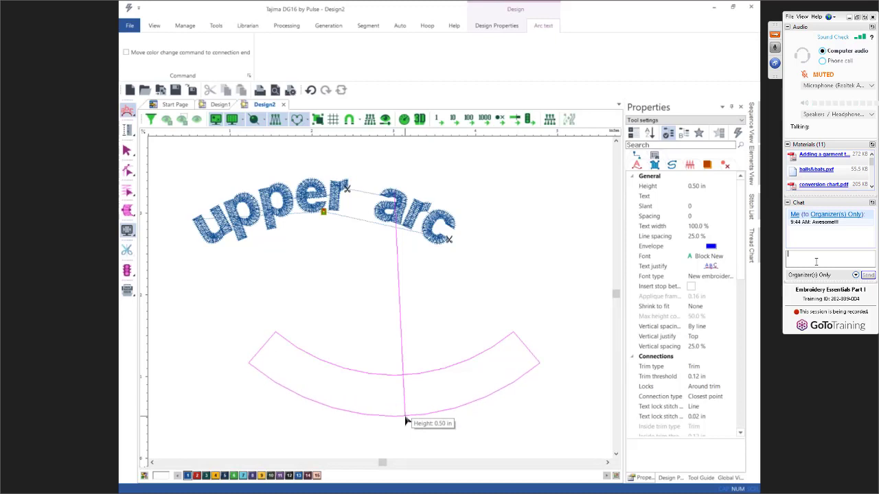
{"action": "left_click", "coordinate": [405, 417]}
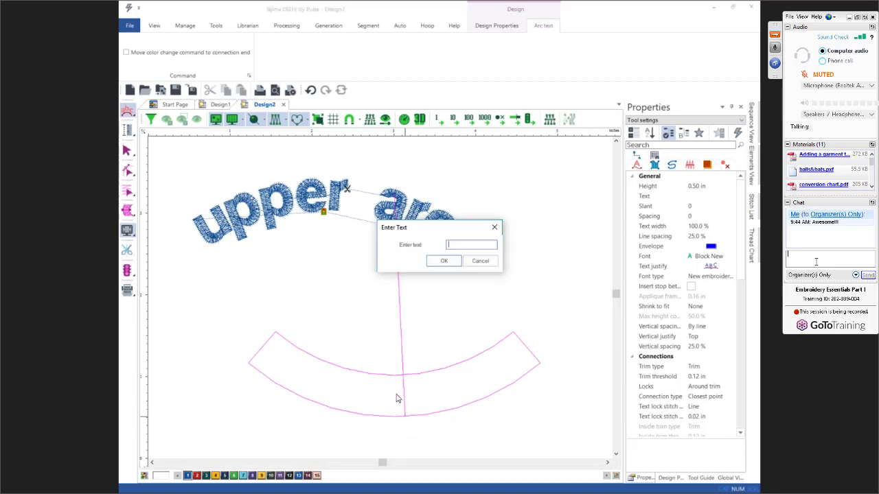
{"action": "type", "text": "lower arc"}
{"action": "left_click", "coordinate": [442, 261]}
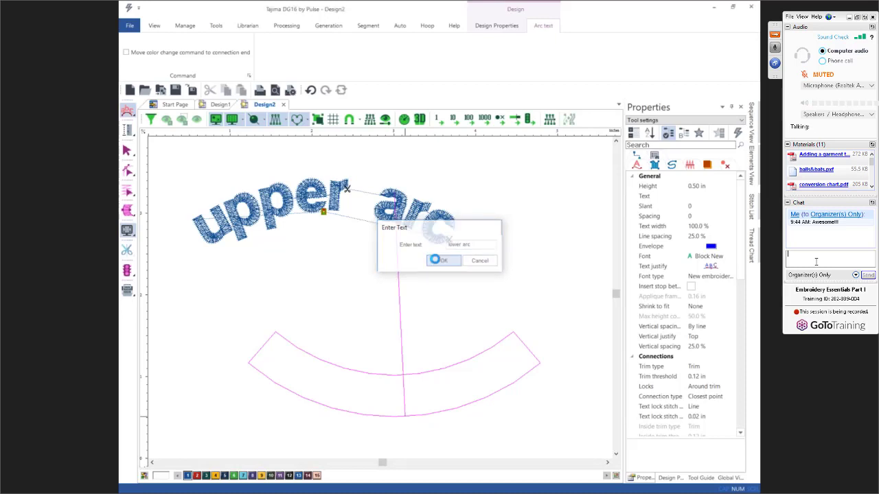
Step: Move the "lower arc" lettering up to the end of "upper arc" so the two form a continuous wave, and deselect it
{"action": "left_click_drag", "start_coordinate": [328, 367], "coordinate": [527, 248]}
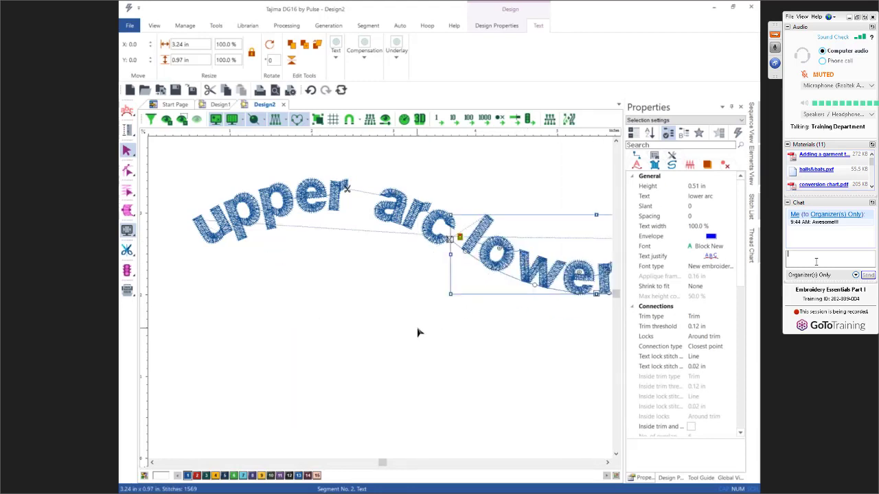
{"action": "key", "text": "0"}
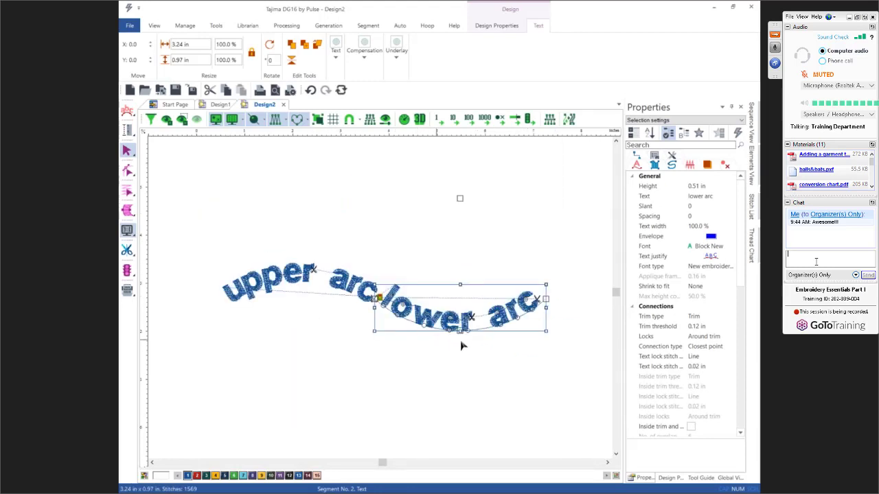
{"action": "left_click", "coordinate": [615, 455]}
{"action": "left_click", "coordinate": [616, 455]}
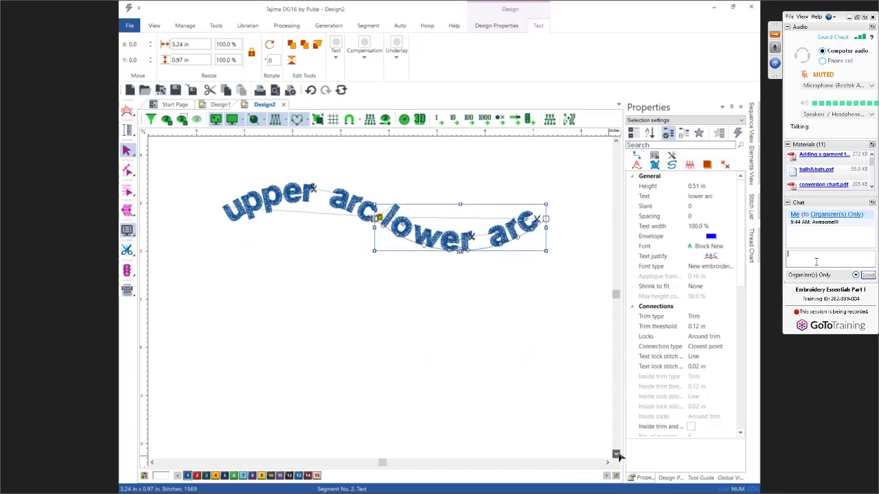
{"action": "left_click", "coordinate": [499, 407]}
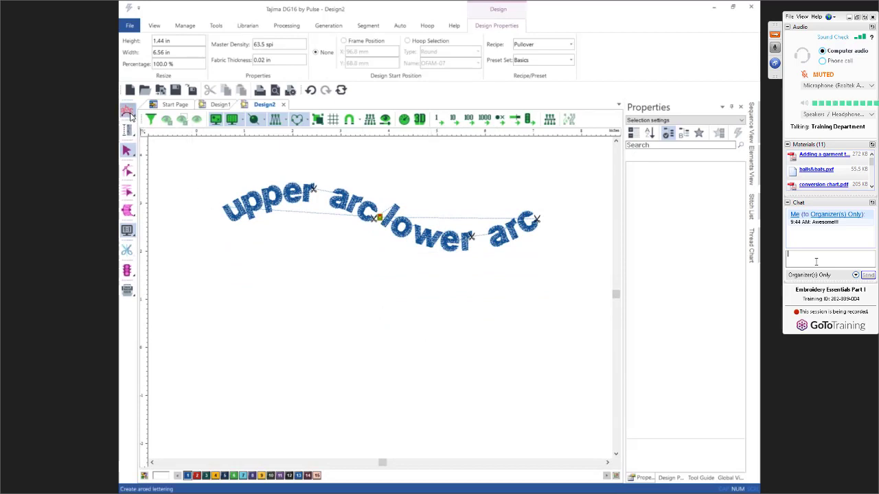
Step: Create Circle lettering below the arcs, radius about 1.75 in and height about 0.5 in, with "upper baseline" and "lower baseline" text, and move it up slightly
{"action": "left_click", "coordinate": [130, 115]}
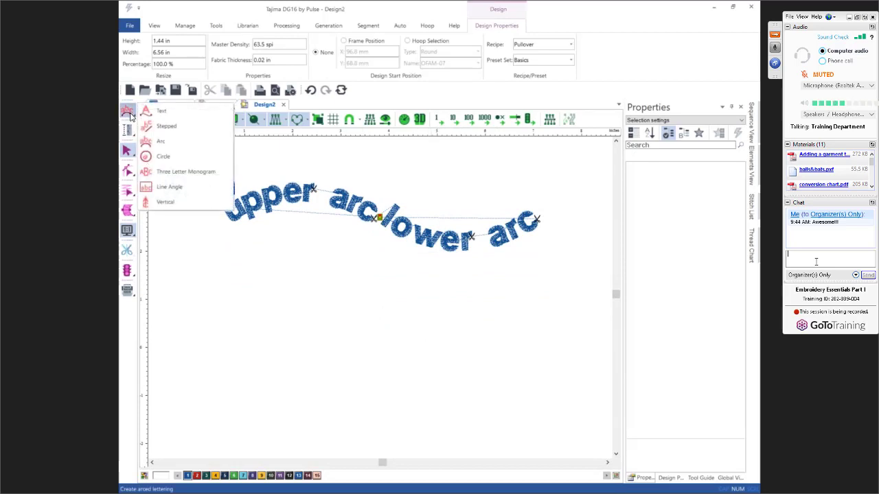
{"action": "left_click", "coordinate": [163, 157]}
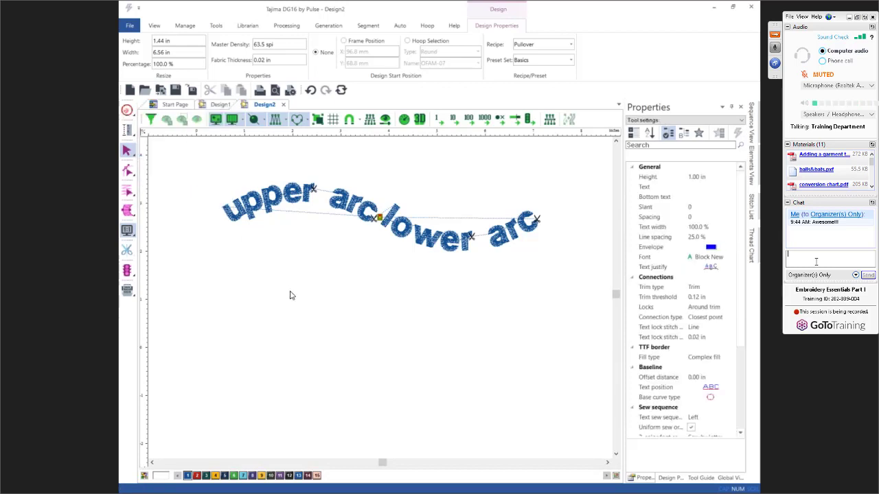
{"action": "left_click", "coordinate": [283, 354]}
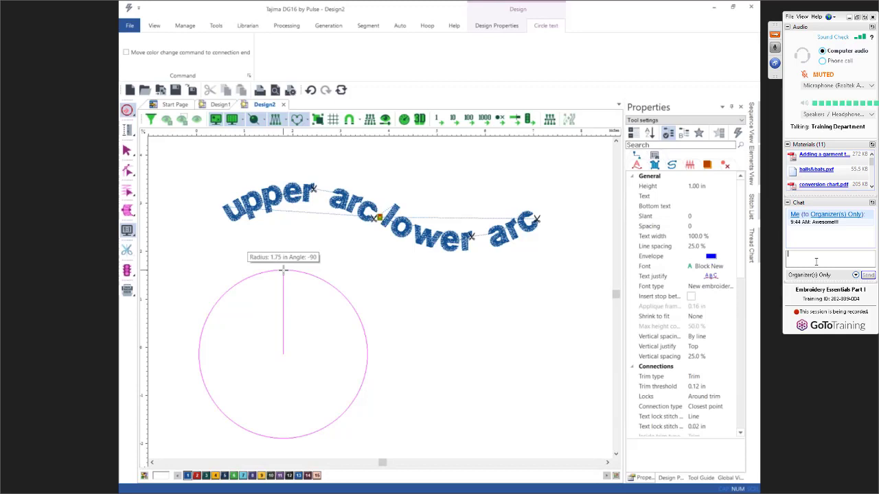
{"action": "left_click", "coordinate": [283, 269]}
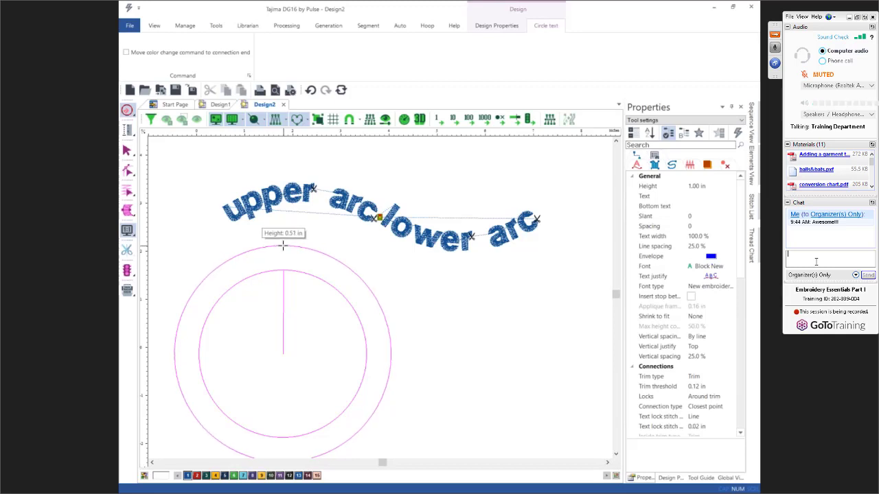
{"action": "left_click", "coordinate": [283, 246]}
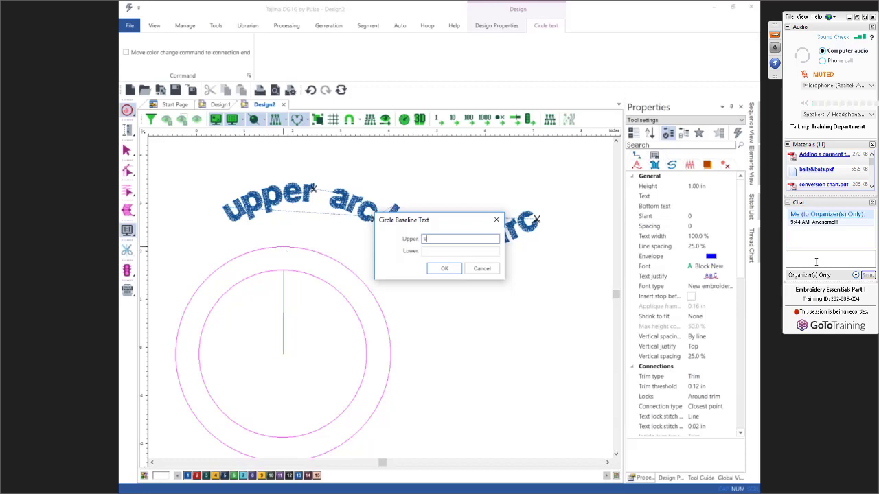
{"action": "type", "text": "upper baseline"}
{"action": "key", "text": "Tab"}
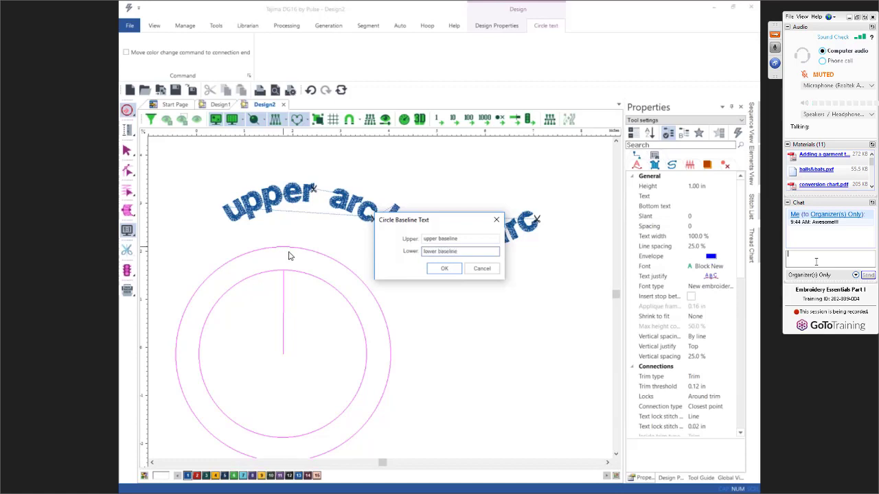
{"action": "left_click", "coordinate": [431, 271]}
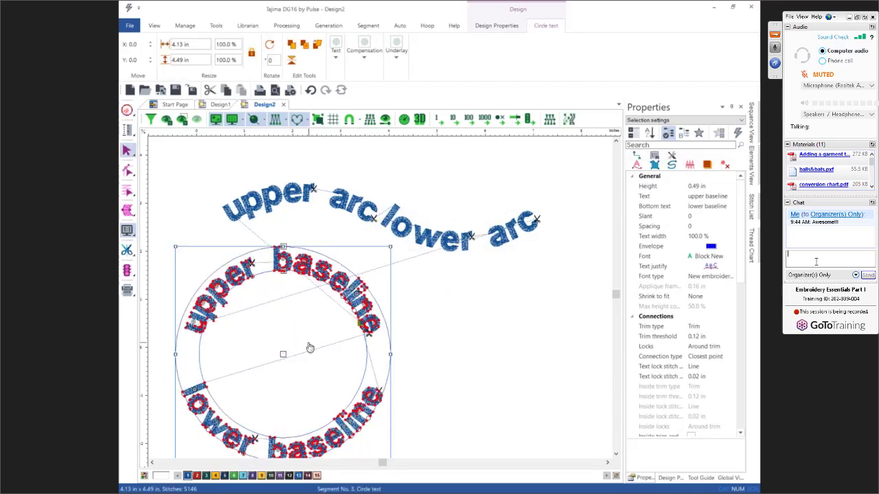
{"action": "left_click_drag", "start_coordinate": [310, 347], "coordinate": [310, 330]}
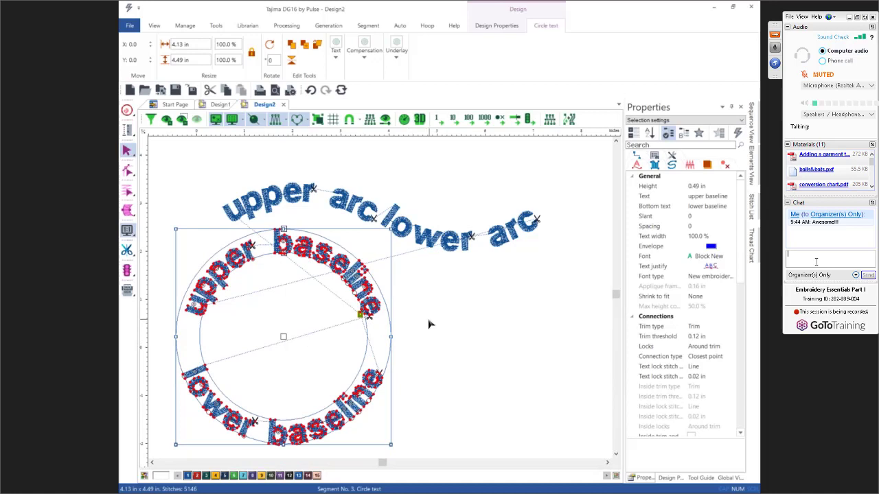
Step: Set the circle lettering's font to Brantford New
{"action": "left_click", "coordinate": [699, 199]}
{"action": "left_click", "coordinate": [701, 206]}
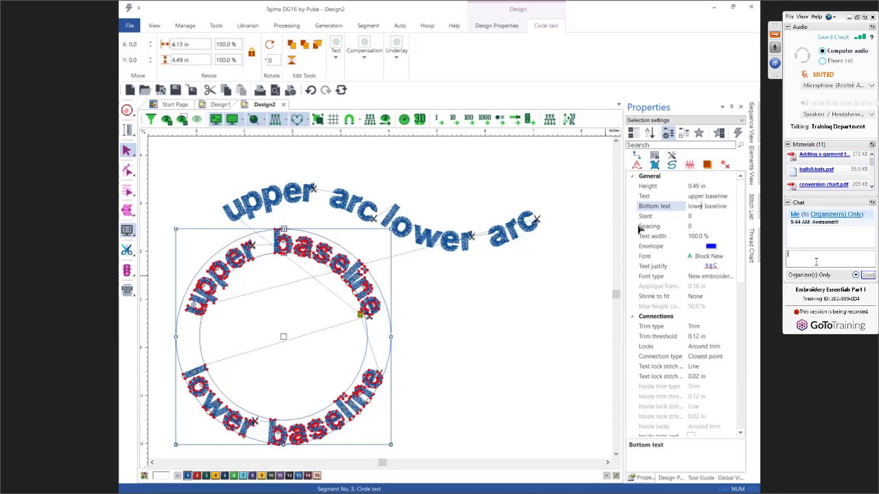
{"action": "left_click", "coordinate": [697, 258]}
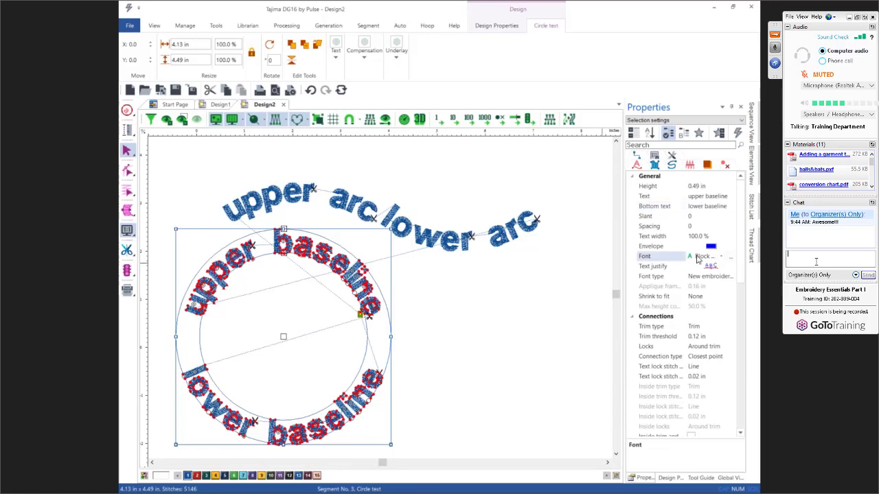
{"action": "left_click", "coordinate": [721, 256]}
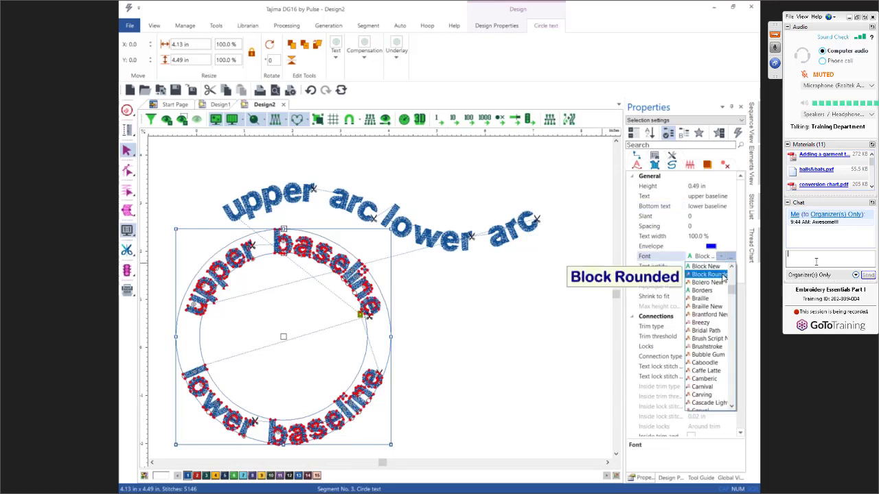
{"action": "left_click", "coordinate": [716, 320]}
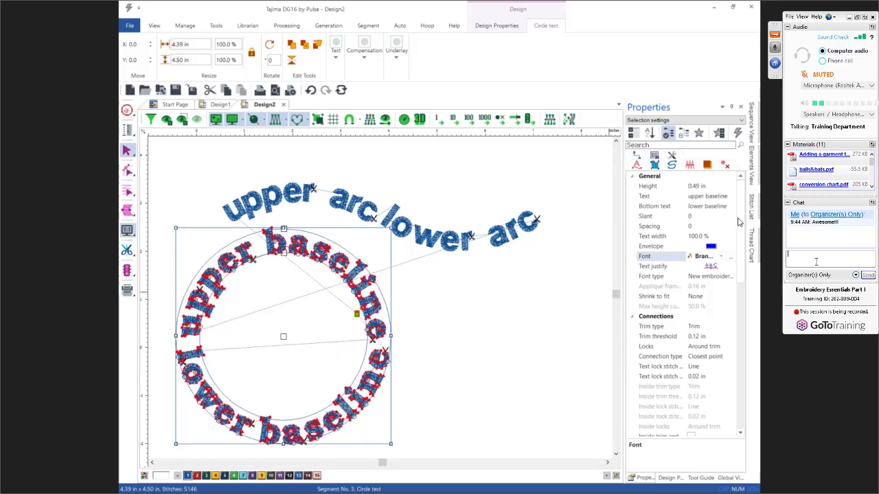
Step: Change the circle lettering's base curve type to arc, splitting it into separate upper and lower texts, and deselect them
{"action": "left_click_drag", "start_coordinate": [739, 221], "coordinate": [753, 306]}
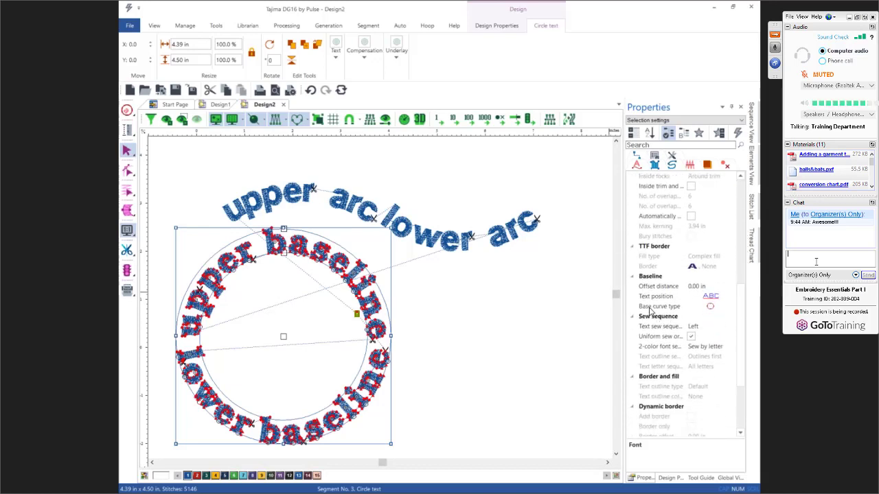
{"action": "left_click", "coordinate": [709, 307]}
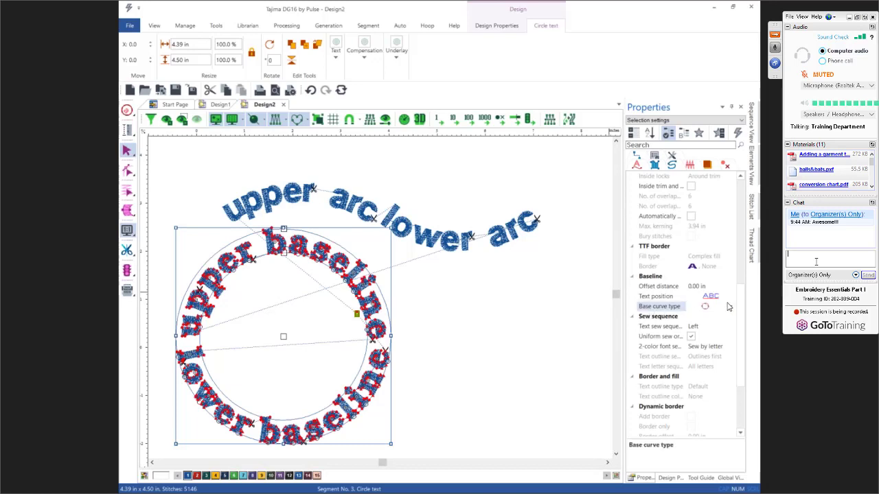
{"action": "left_click", "coordinate": [730, 307]}
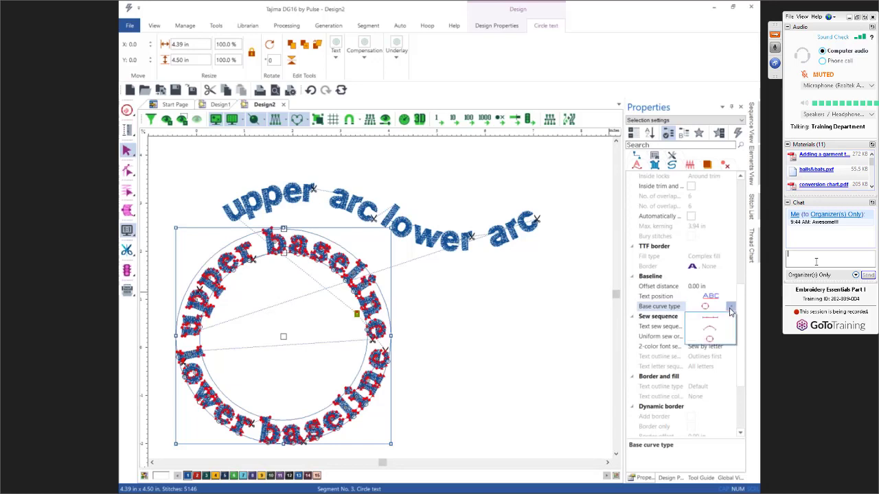
{"action": "left_click", "coordinate": [708, 327]}
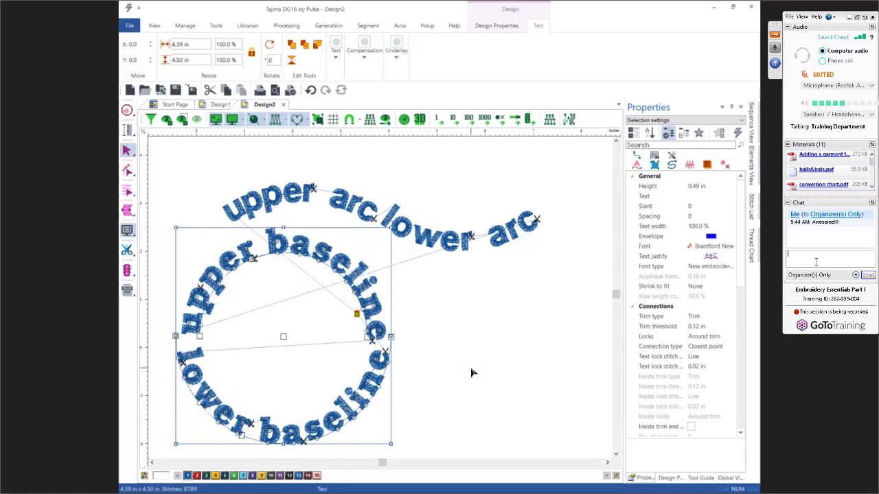
{"action": "left_click", "coordinate": [471, 372]}
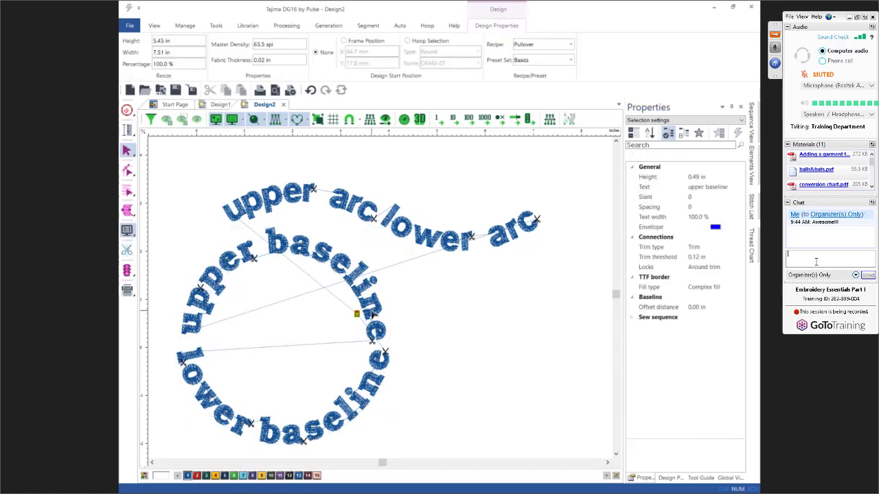
Step: Select only the "lower baseline" lettering and set its font to Caffe Latte
{"action": "left_click", "coordinate": [380, 341]}
{"action": "left_click", "coordinate": [392, 358]}
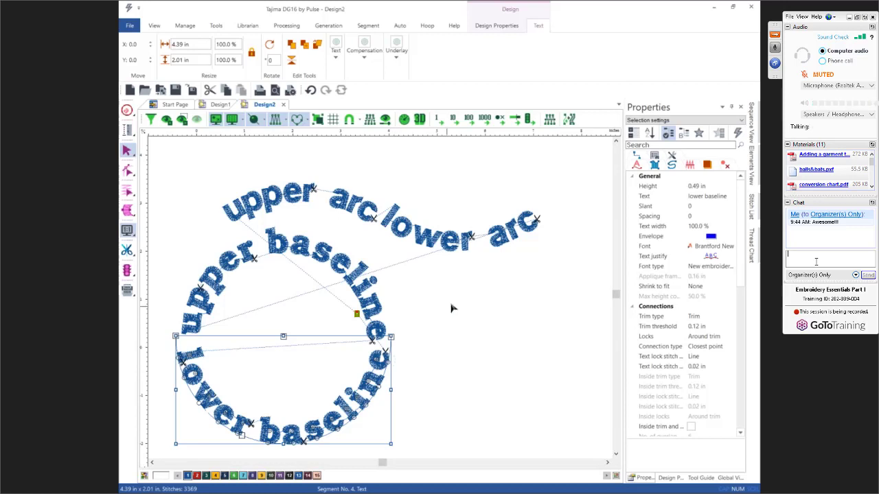
{"action": "left_click", "coordinate": [721, 249]}
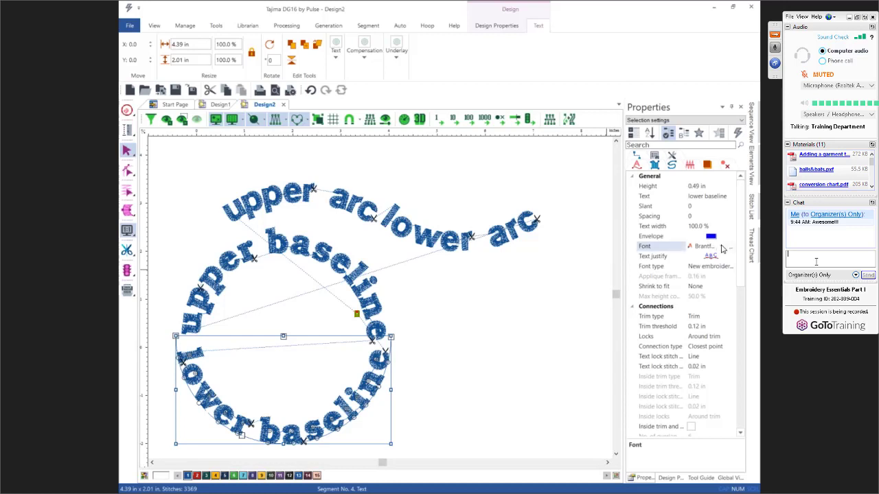
{"action": "left_click", "coordinate": [722, 246]}
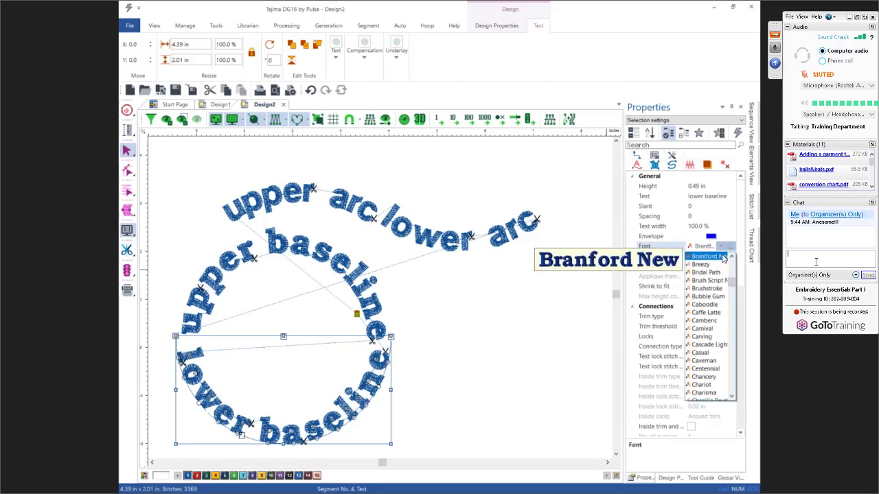
{"action": "left_click", "coordinate": [714, 315]}
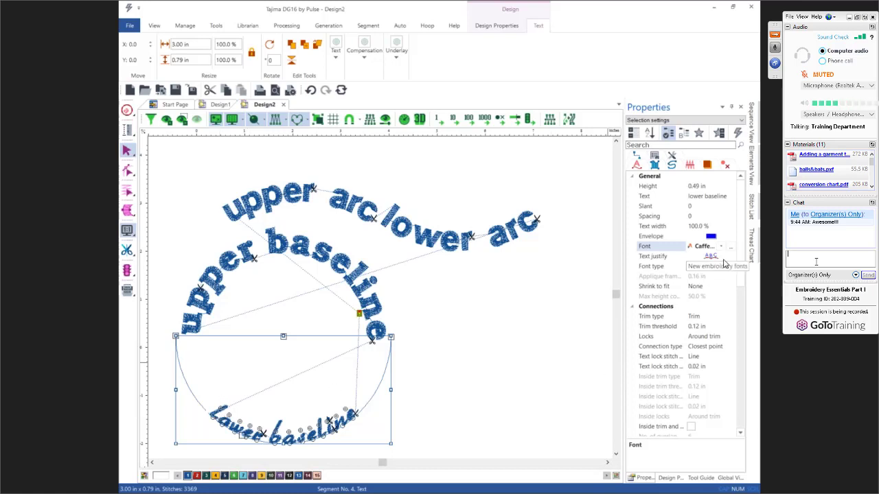
Step: Change the "lower baseline" lettering's base curve type to a straight line and deselect it
{"action": "left_click_drag", "start_coordinate": [741, 245], "coordinate": [741, 322]}
{"action": "left_click", "coordinate": [720, 349]}
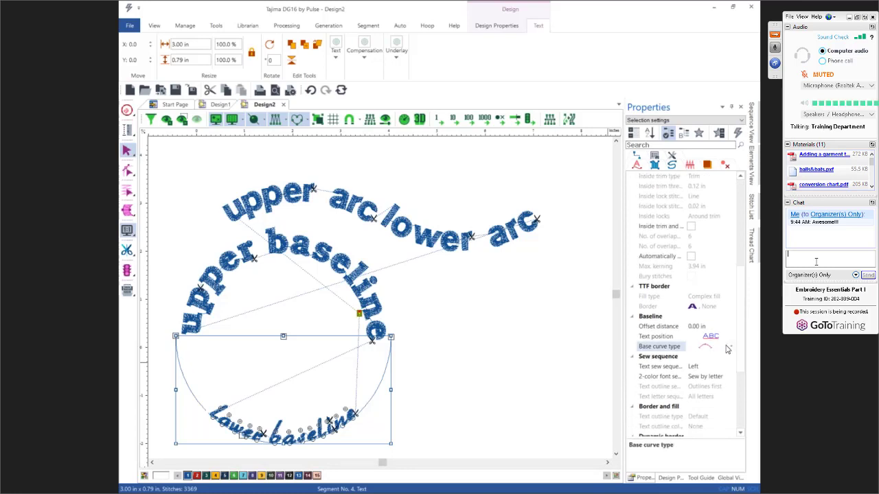
{"action": "left_click", "coordinate": [732, 348]}
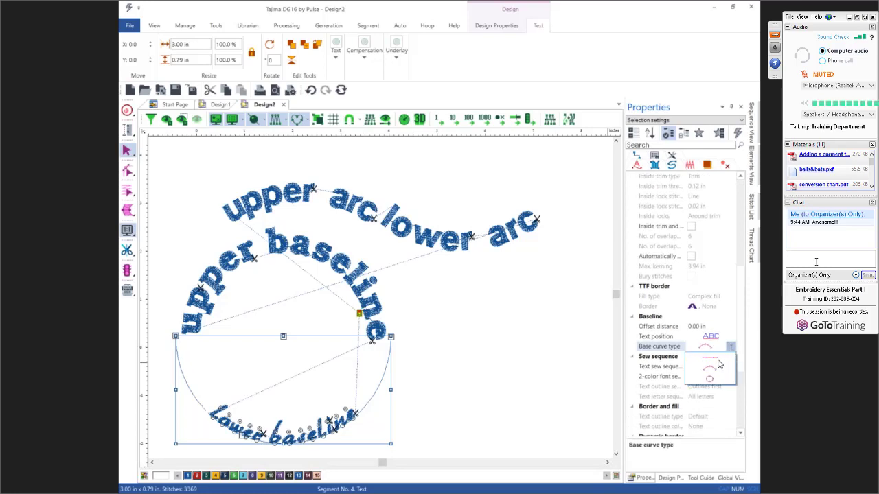
{"action": "left_click", "coordinate": [717, 359]}
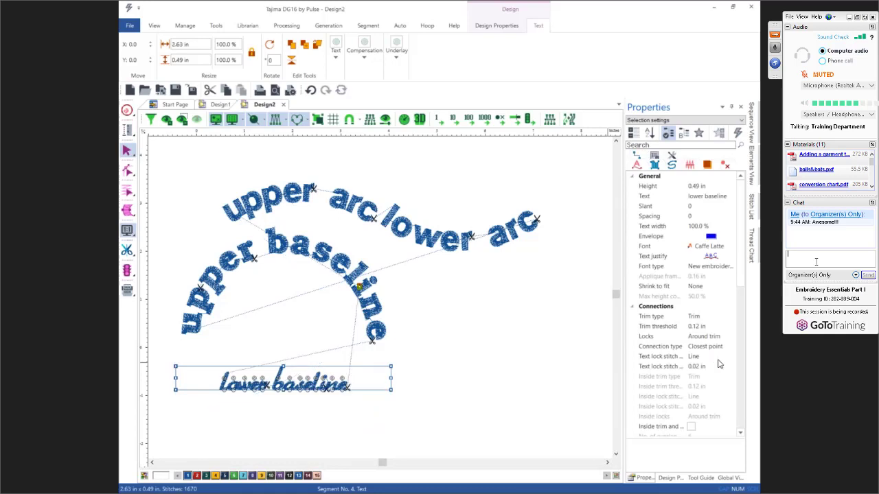
{"action": "left_click", "coordinate": [444, 382]}
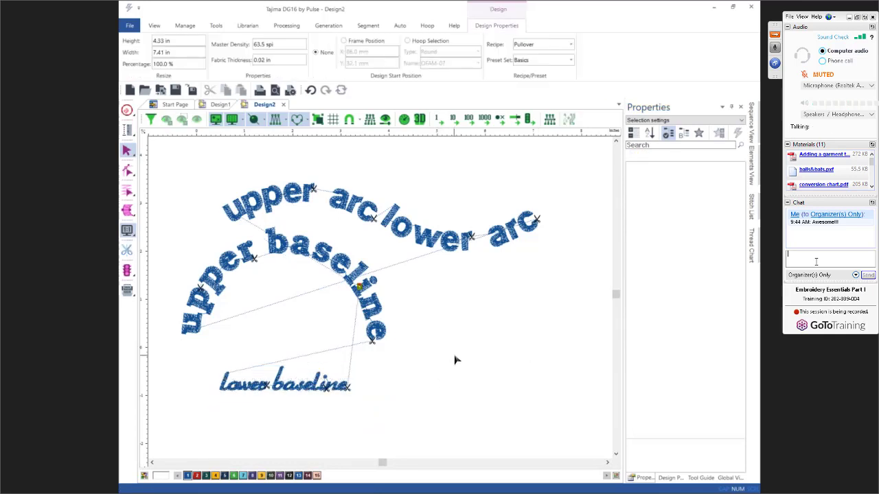
Step: Create text lettering reading "ENVELOPE" on a straight horizontal baseline about 4 in long, below the "lower baseline" text
{"action": "left_click", "coordinate": [615, 455]}
{"action": "left_click", "coordinate": [615, 456]}
{"action": "left_click", "coordinate": [615, 455]}
{"action": "left_click", "coordinate": [616, 455]}
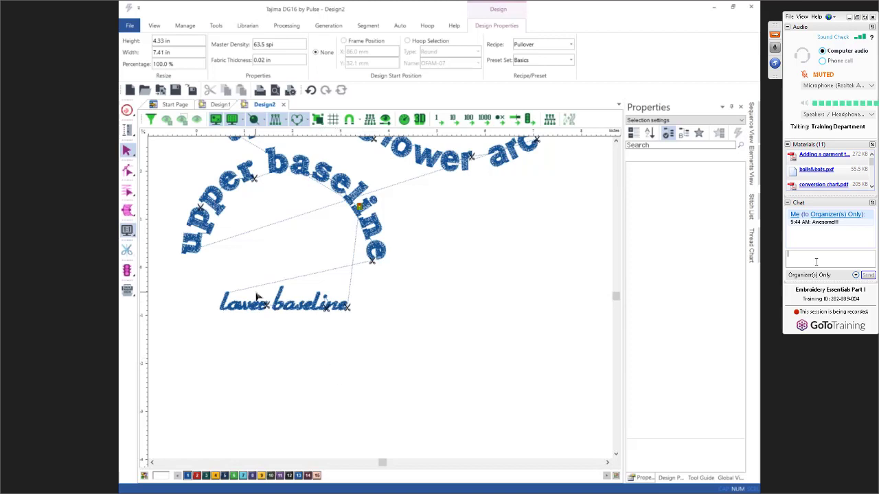
{"action": "left_click", "coordinate": [130, 114]}
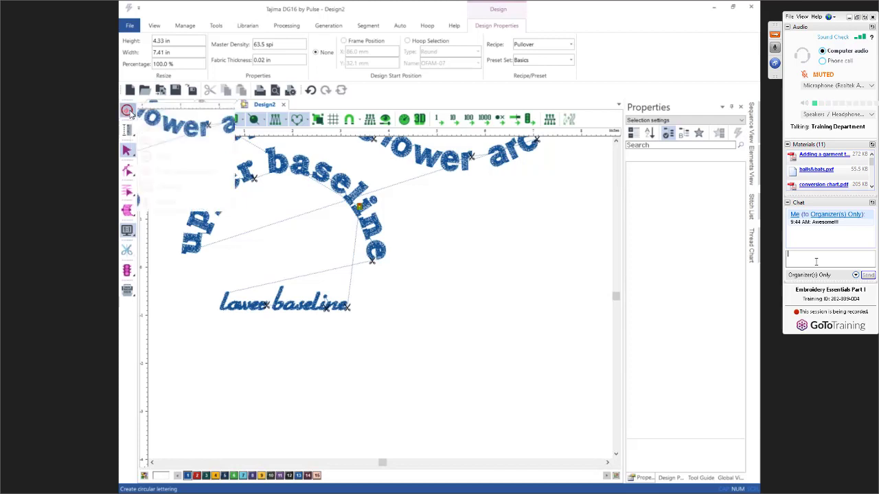
{"action": "left_click", "coordinate": [153, 112]}
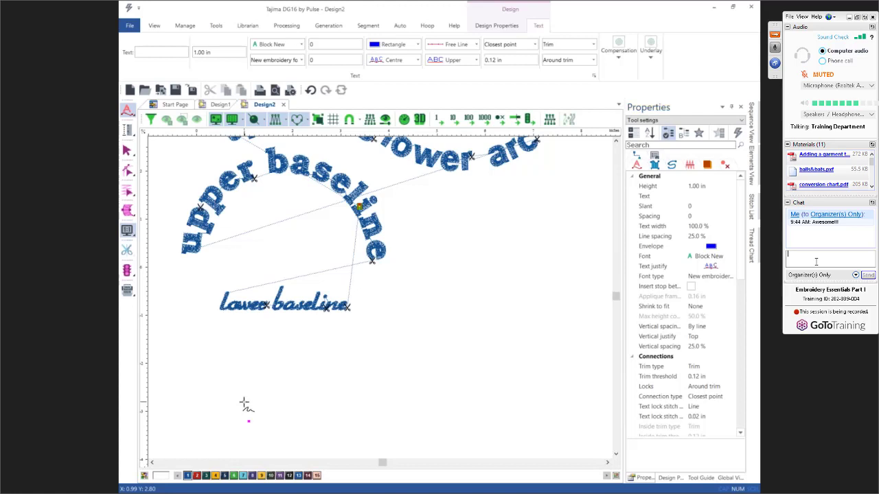
{"action": "left_click", "coordinate": [245, 402]}
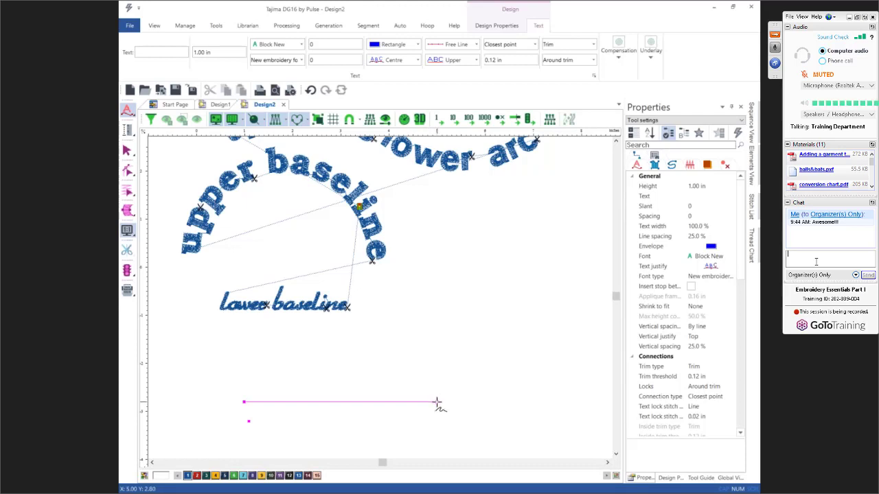
{"action": "left_click", "coordinate": [436, 402]}
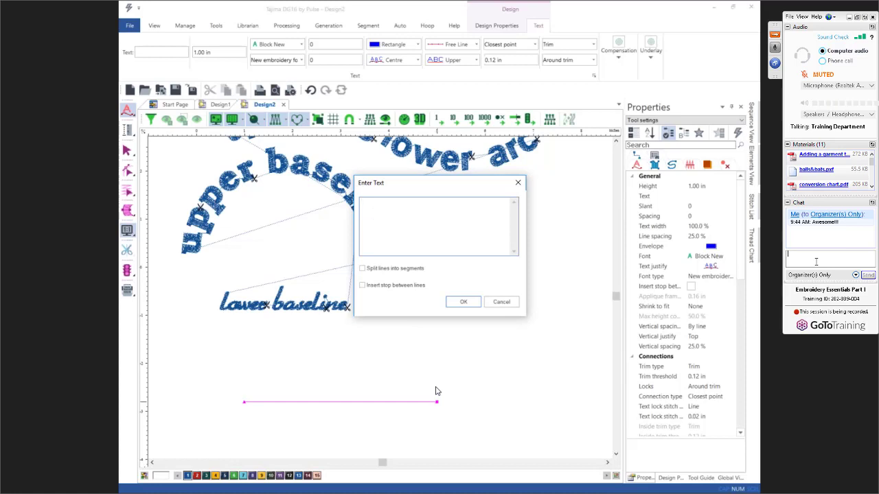
{"action": "type", "text": "En"}
{"action": "left_click", "coordinate": [463, 302]}
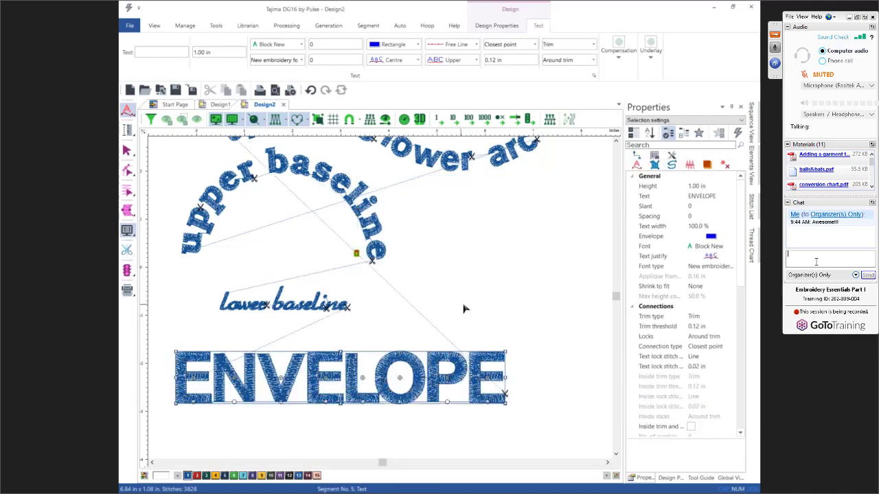
{"action": "key", "text": "Escape"}
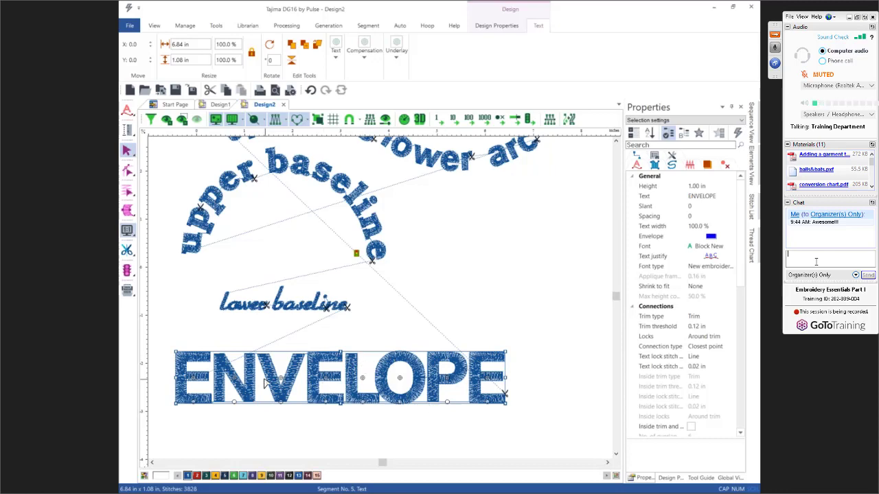
Step: Try the envelope with a concave top edge and the oval bulging envelope on the "ENVELOPE" lettering
{"action": "key", "text": "shift+0"}
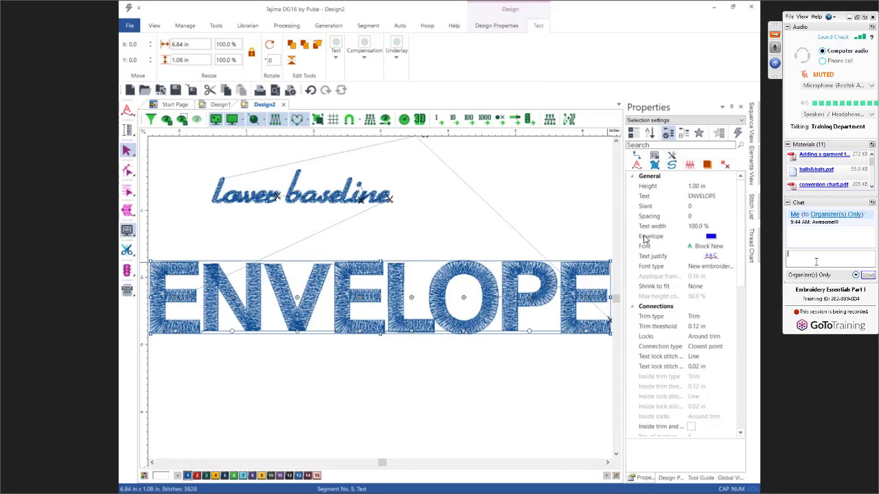
{"action": "left_click", "coordinate": [713, 238]}
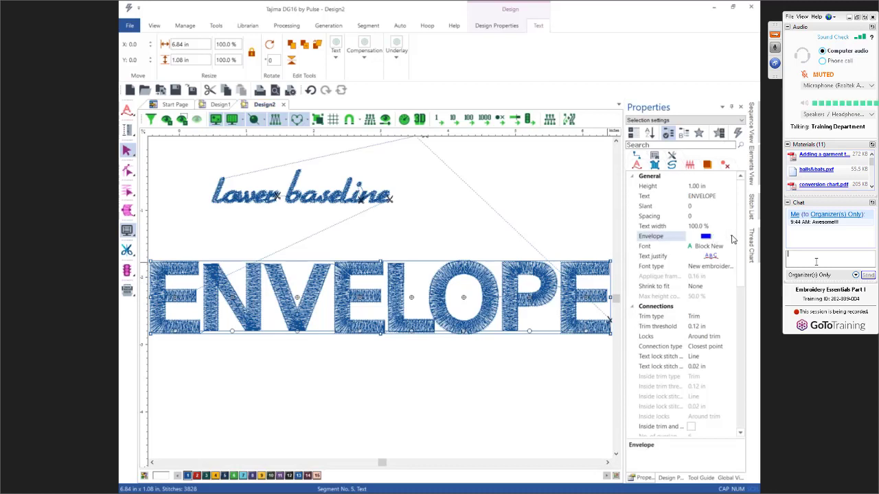
{"action": "left_click", "coordinate": [729, 237]}
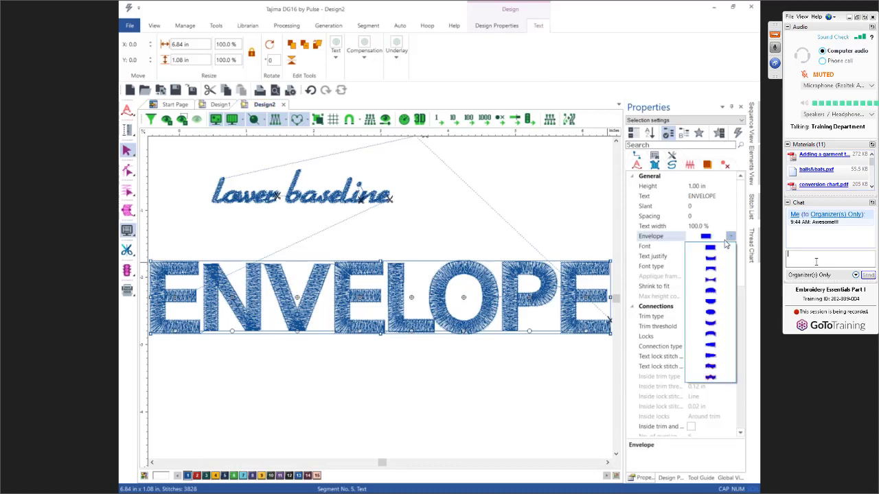
{"action": "left_click", "coordinate": [711, 260]}
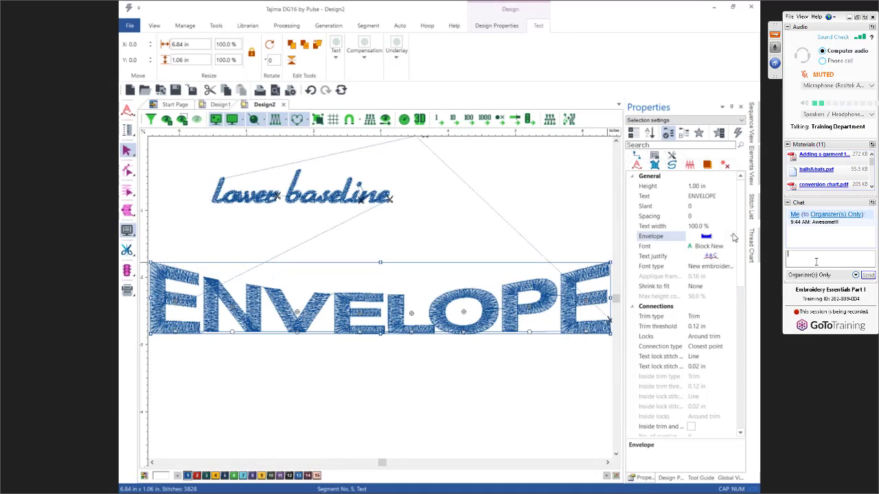
{"action": "left_click", "coordinate": [731, 237]}
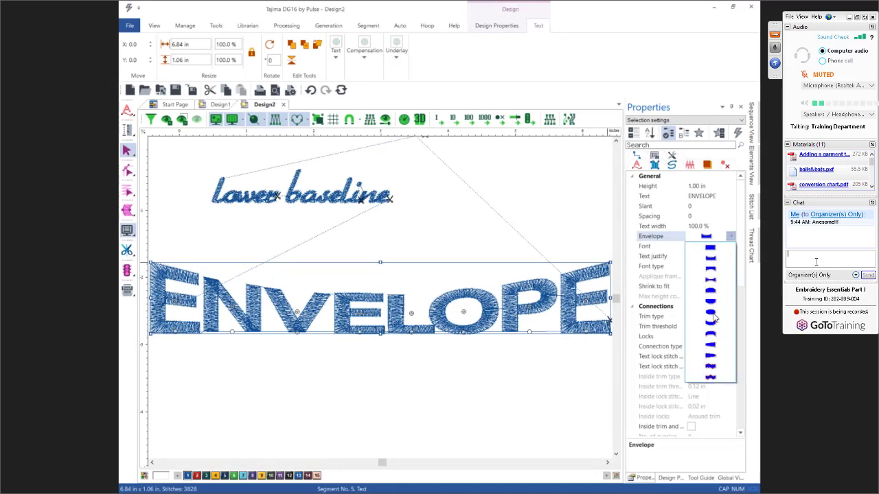
{"action": "left_click", "coordinate": [713, 317]}
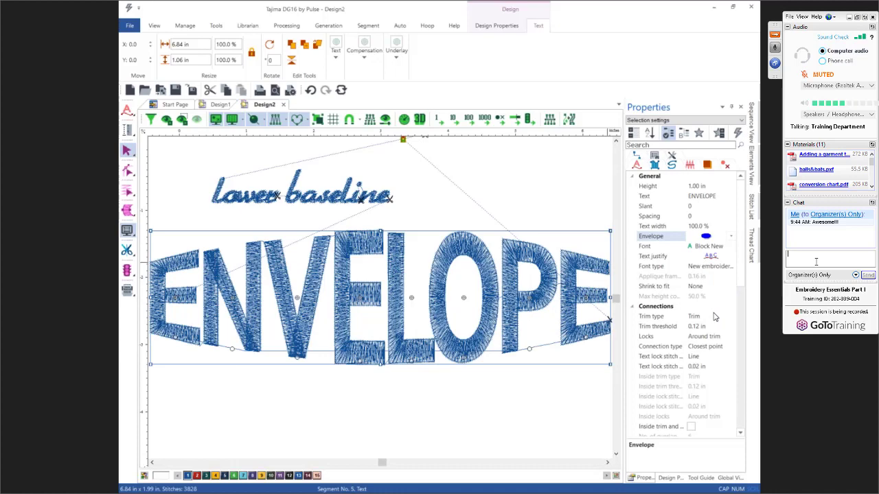
Step: Set the "ENVELOPE" lettering's envelope to the wavy shape that narrows at the "V" and widens at the "O"
{"action": "left_click", "coordinate": [731, 237]}
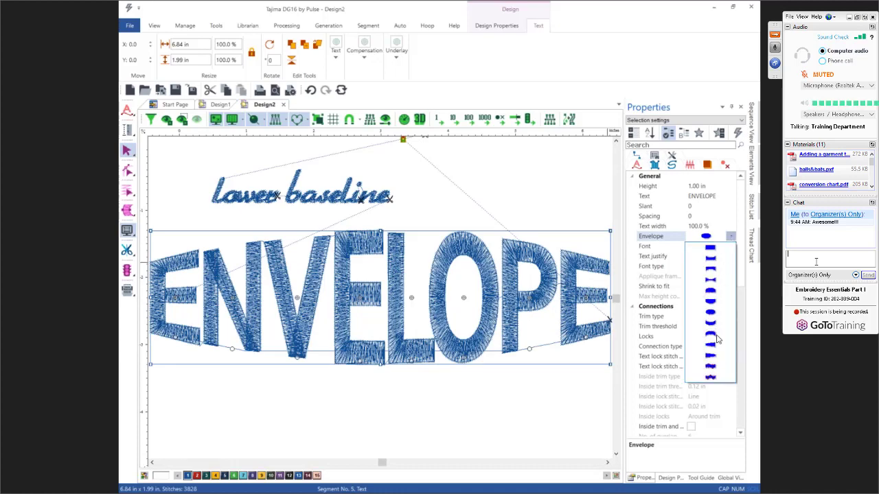
{"action": "left_click", "coordinate": [712, 370]}
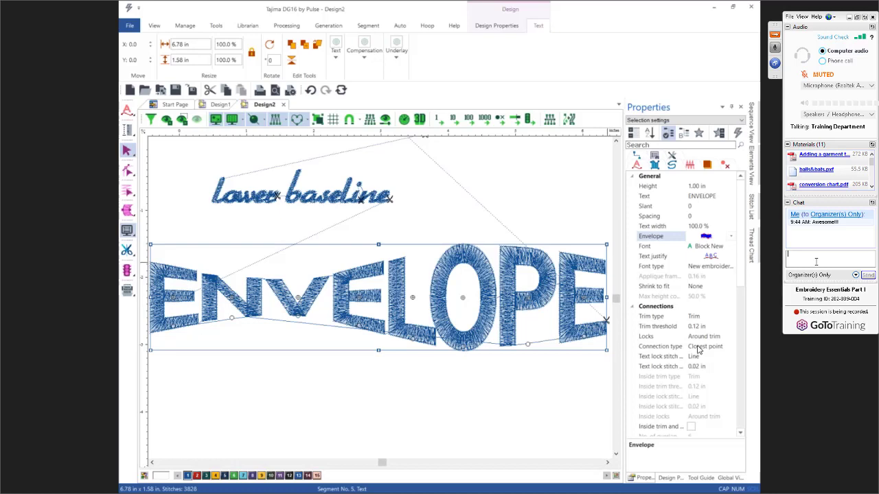
Step: Edit the "ENVELOPE" lettering's envelope by pulling the nodes above and below the "O" outward, to about 2.67 in overall height
{"action": "left_click", "coordinate": [128, 173]}
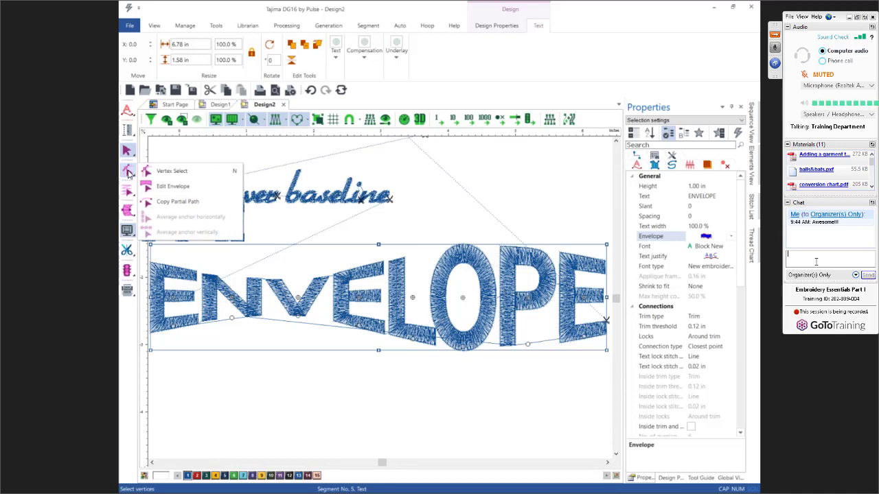
{"action": "left_click", "coordinate": [176, 193]}
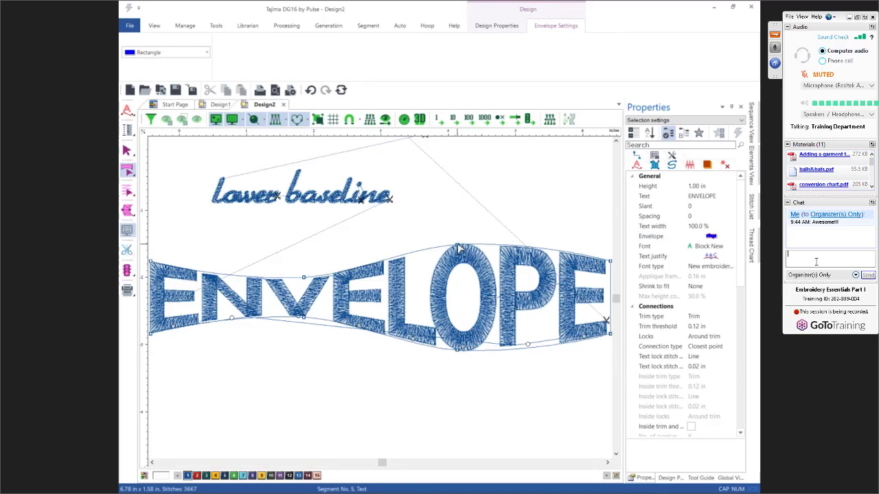
{"action": "left_click_drag", "start_coordinate": [458, 249], "coordinate": [457, 208]}
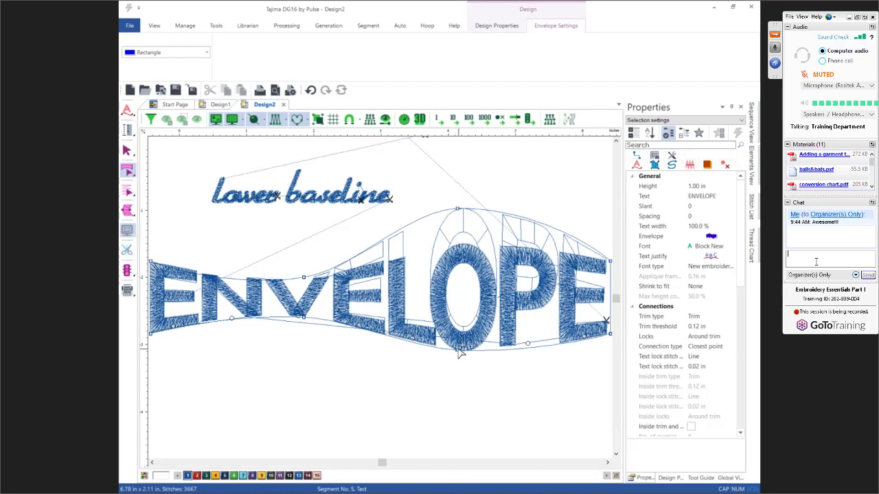
{"action": "left_click_drag", "start_coordinate": [460, 350], "coordinate": [463, 382]}
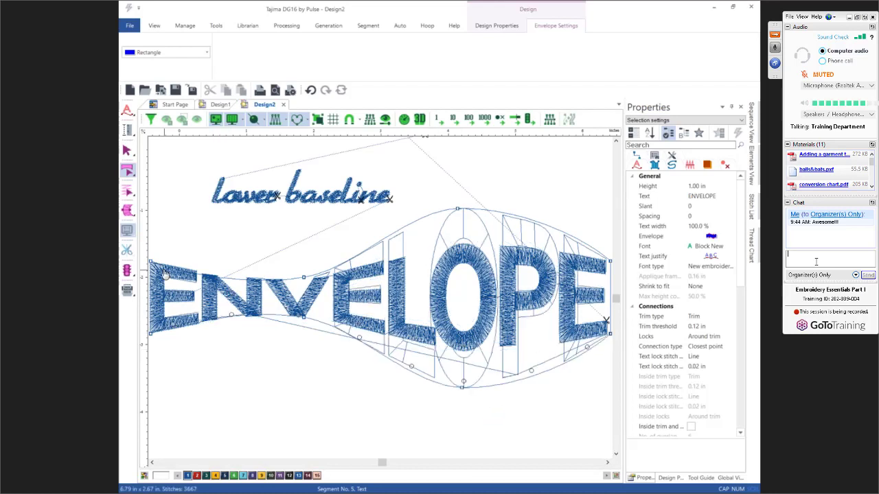
Step: Spread the envelope's corner nodes apart at the first "E", pinch them together at the last "E", and deselect the lettering
{"action": "left_click_drag", "start_coordinate": [151, 262], "coordinate": [149, 215]}
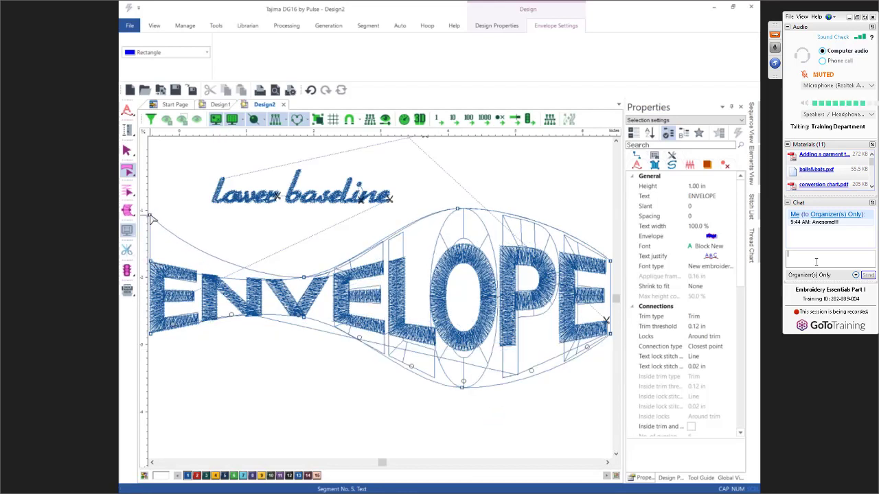
{"action": "left_click_drag", "start_coordinate": [153, 336], "coordinate": [150, 375]}
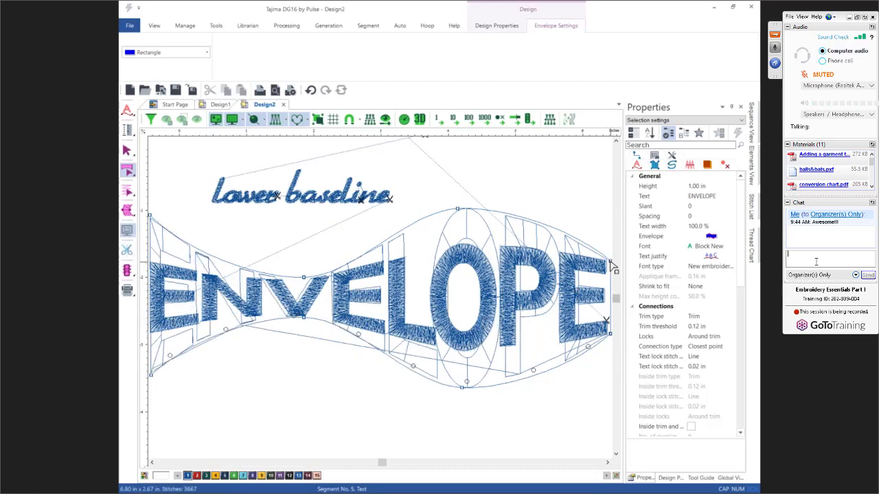
{"action": "left_click_drag", "start_coordinate": [609, 268], "coordinate": [610, 284]}
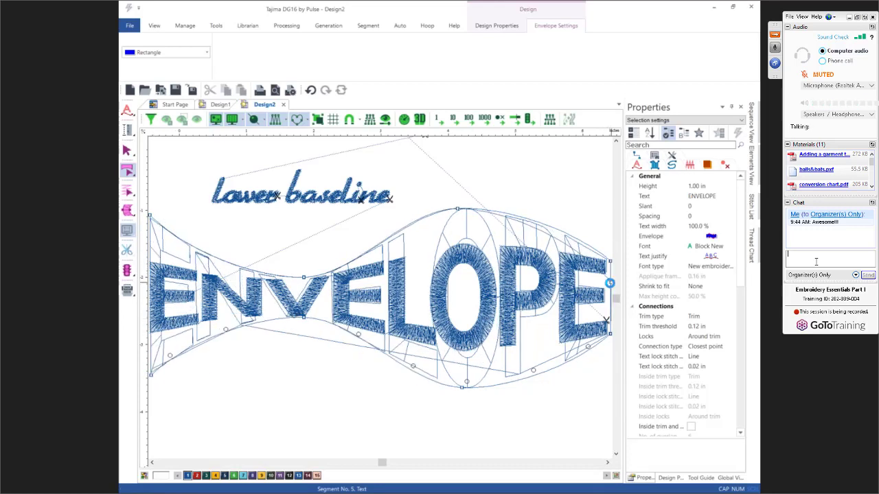
{"action": "left_click_drag", "start_coordinate": [613, 340], "coordinate": [611, 320]}
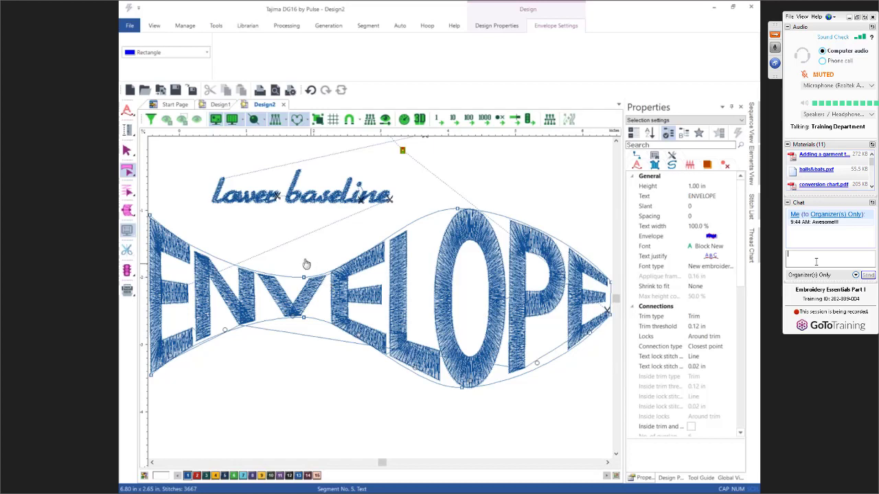
{"action": "left_click", "coordinate": [126, 153]}
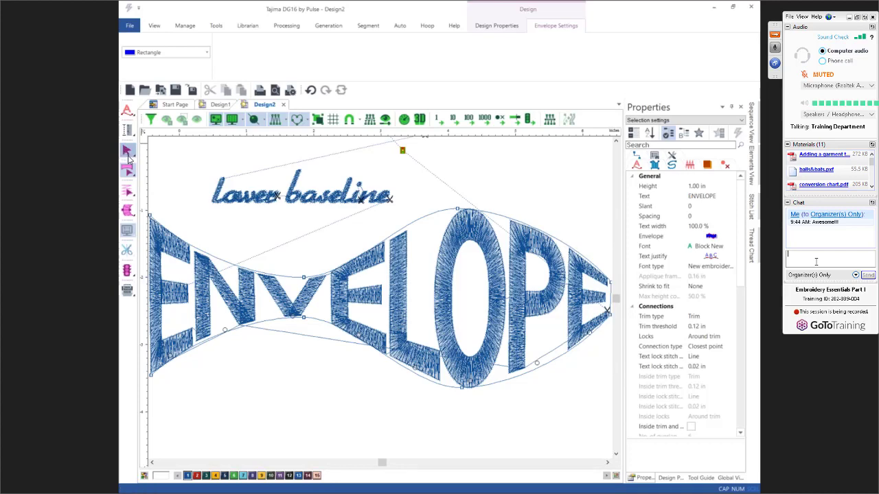
{"action": "left_click", "coordinate": [432, 434]}
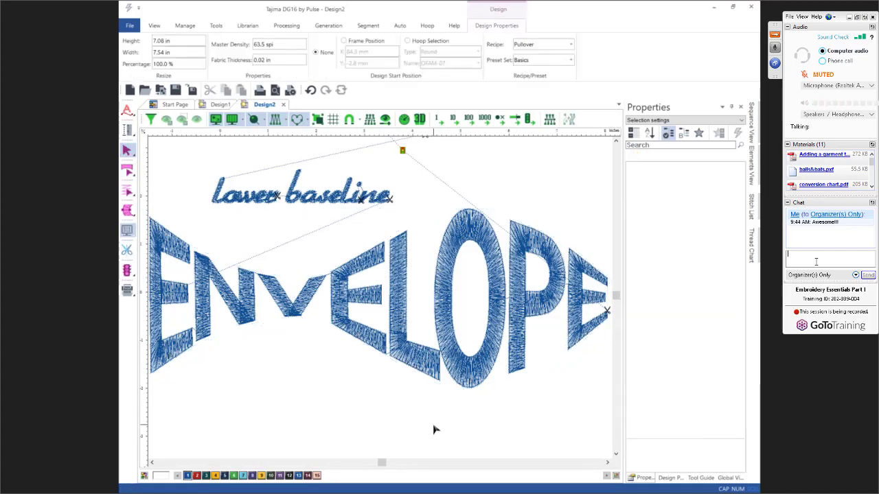
Step: Activate the Text tool for new lettering and set its height to 0.75 in
{"action": "key", "text": "1"}
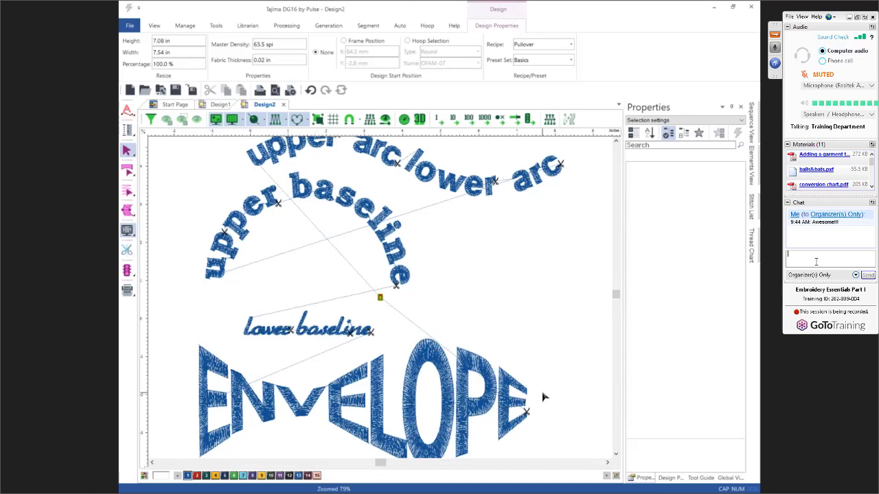
{"action": "key", "text": "minus"}
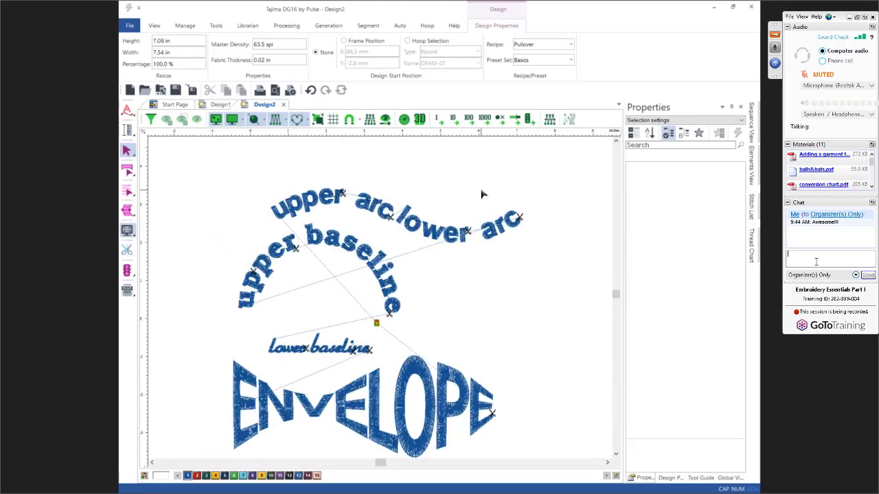
{"action": "scroll", "coordinate": [481, 194], "scroll_direction": "up", "scroll_amount": 1}
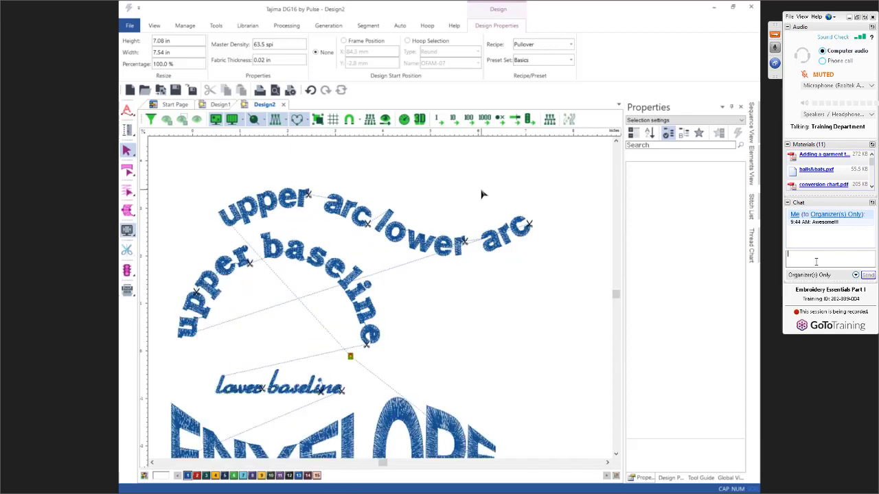
{"action": "scroll", "coordinate": [482, 194], "scroll_direction": "up", "scroll_amount": 1}
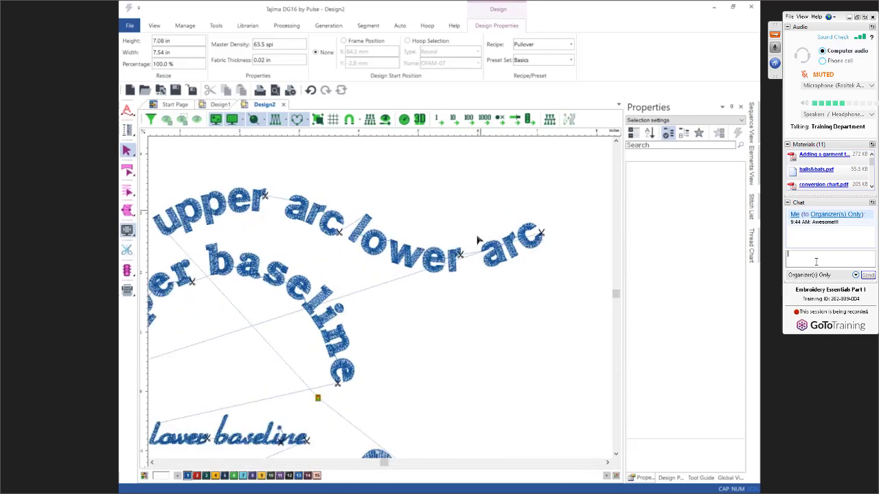
{"action": "left_click", "coordinate": [153, 463]}
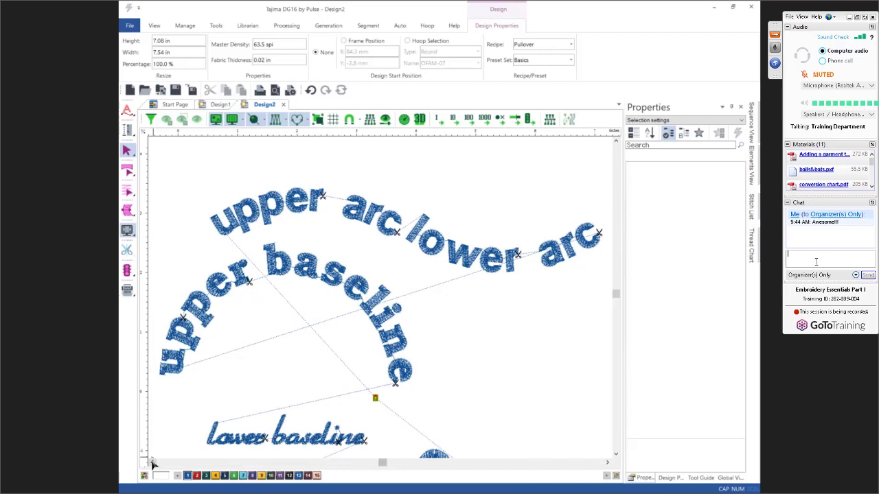
{"action": "left_click", "coordinate": [607, 464]}
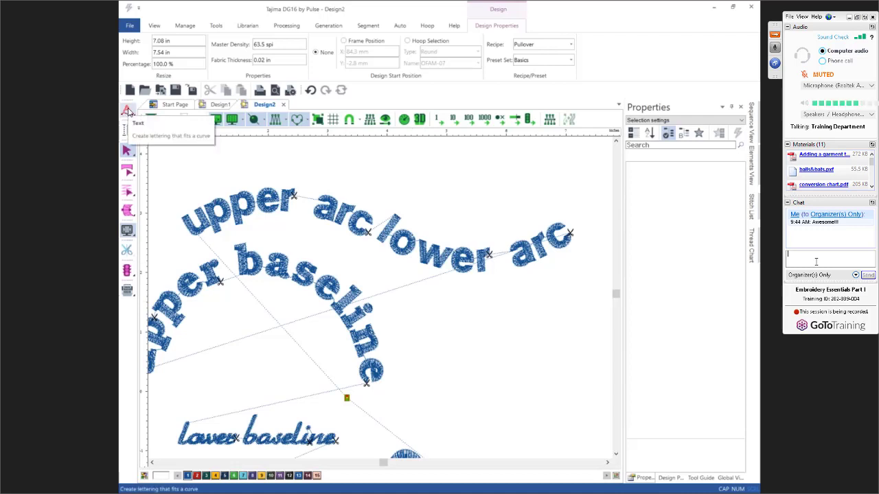
{"action": "left_click", "coordinate": [127, 111]}
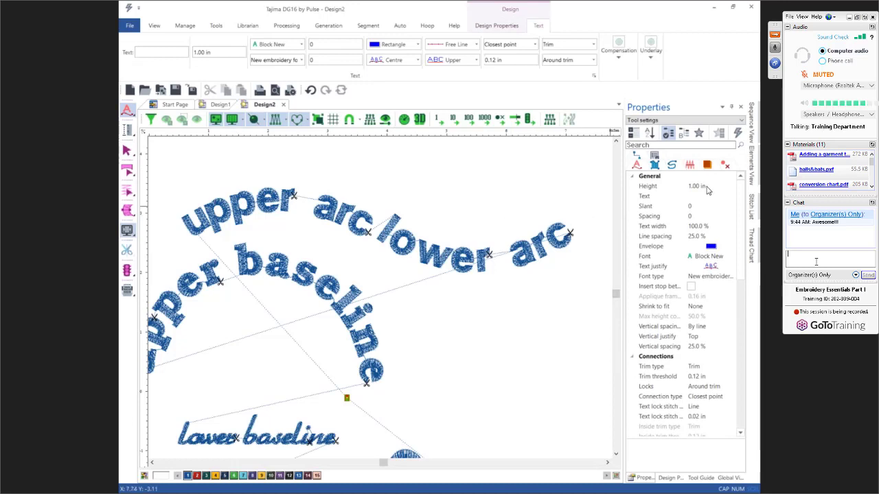
{"action": "left_click", "coordinate": [685, 189]}
{"action": "key", "text": "BackSpace"}
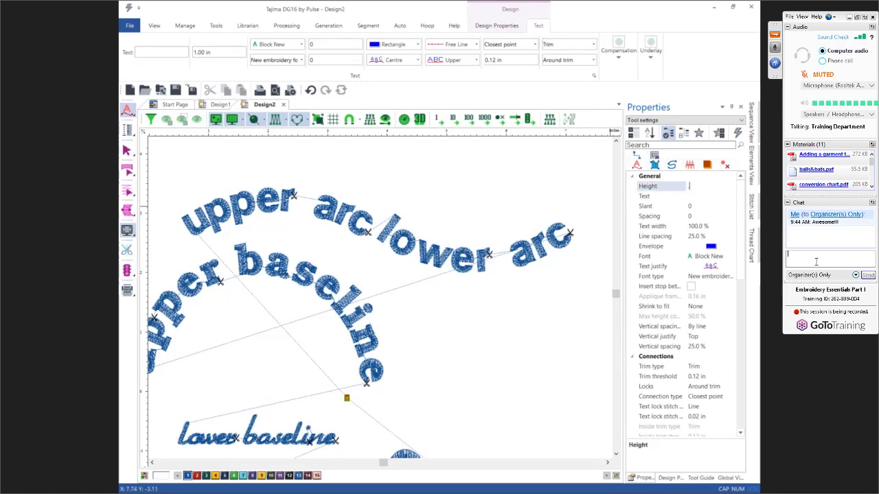
{"action": "type", "text": ".75"}
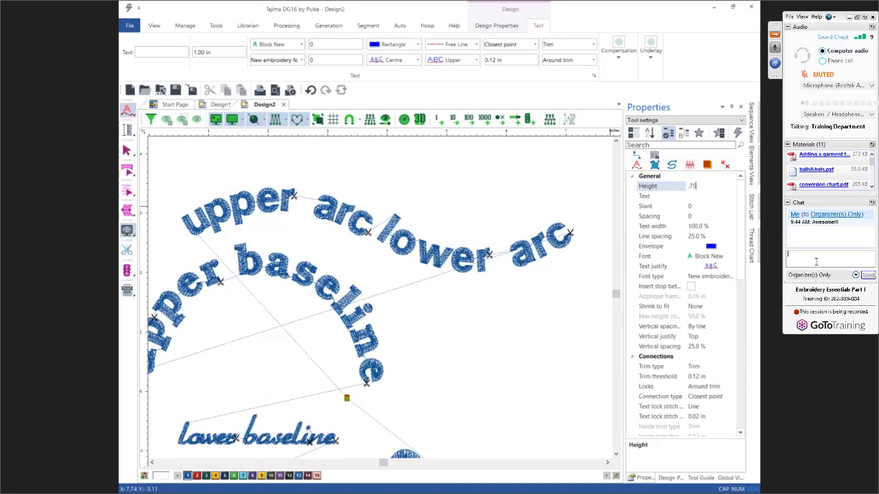
{"action": "key", "text": "Return"}
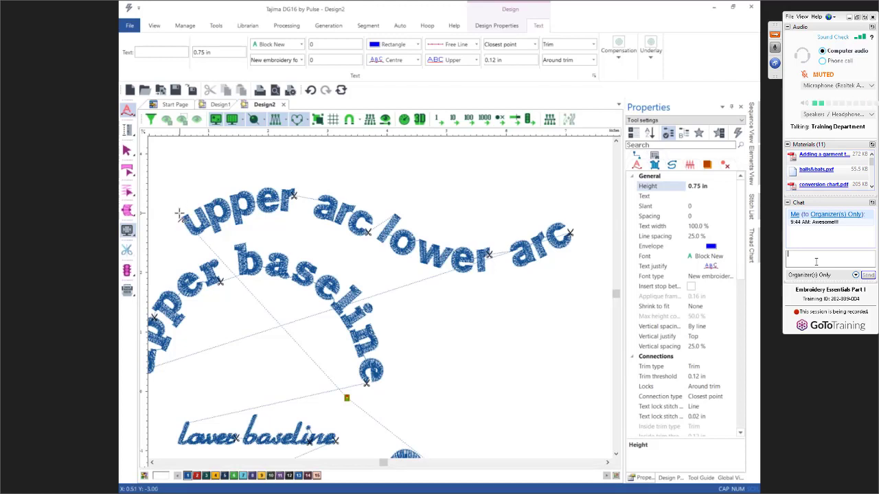
Step: Place the lettering "THIS IS MY CURVE" along a wavy freehand baseline that arches over "upper arc" and dips across "lower arc"
{"action": "left_click", "coordinate": [178, 213]}
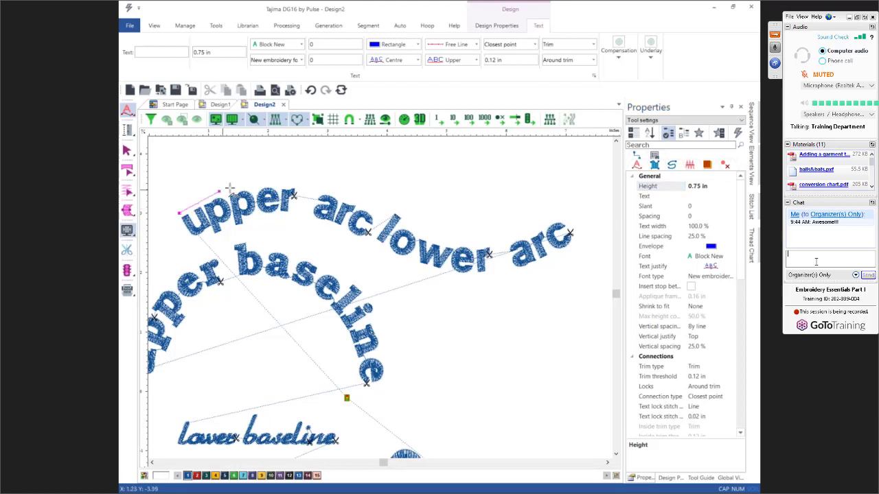
{"action": "right_click", "coordinate": [288, 167]}
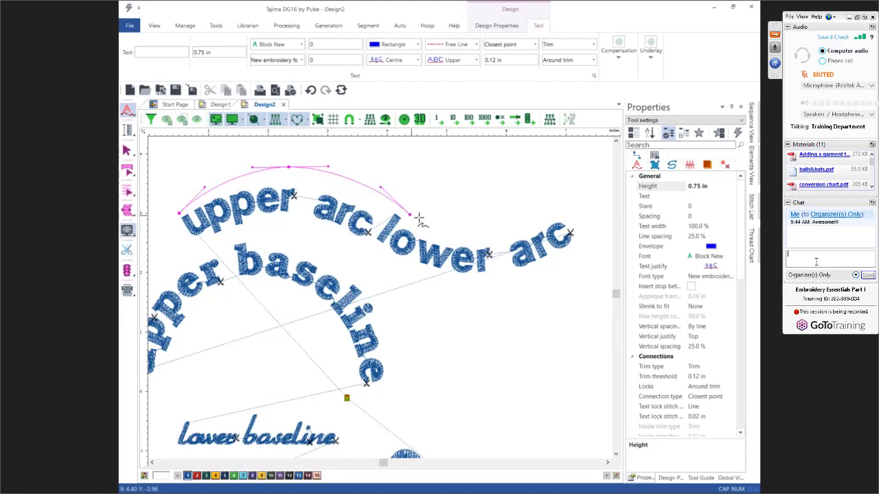
{"action": "right_click", "coordinate": [464, 242]}
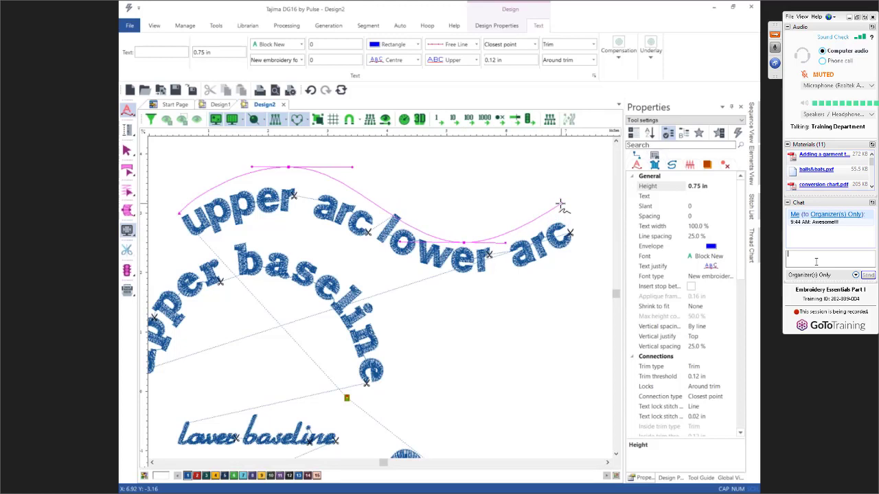
{"action": "left_click", "coordinate": [815, 261]}
{"action": "left_click", "coordinate": [560, 204]}
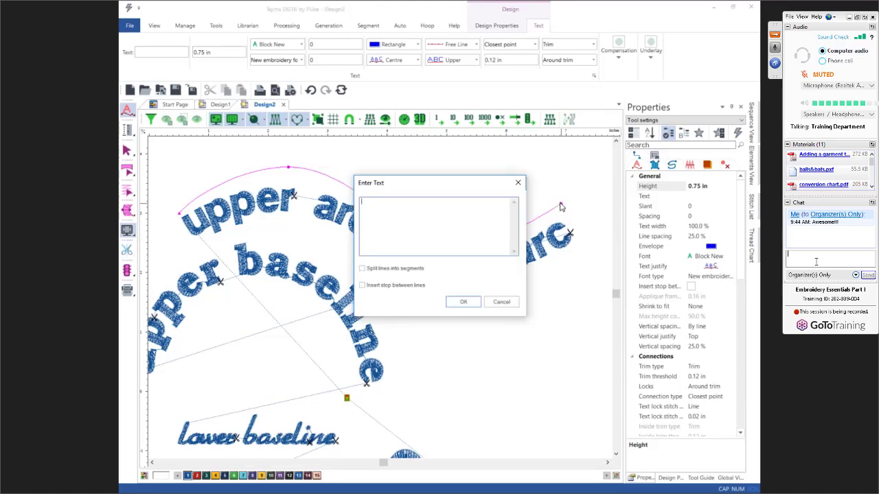
{"action": "type", "text": "This"}
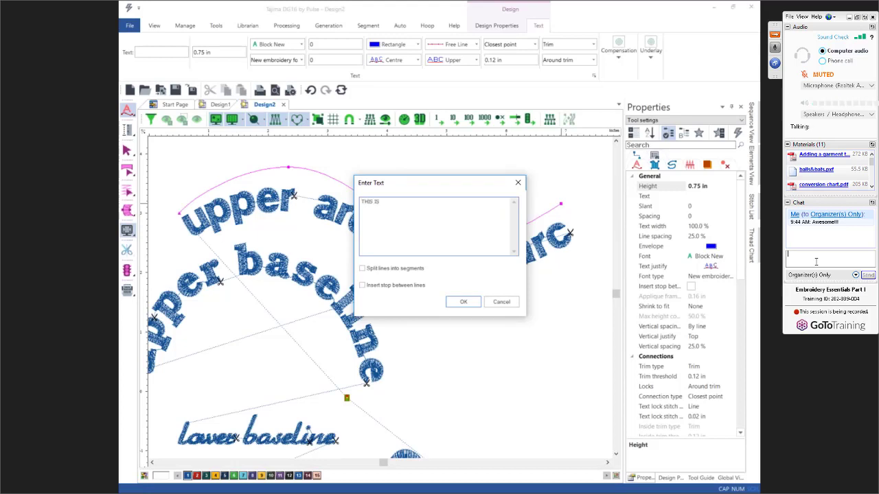
{"action": "type", "text": " IS MY CURVE"}
{"action": "left_click", "coordinate": [463, 302]}
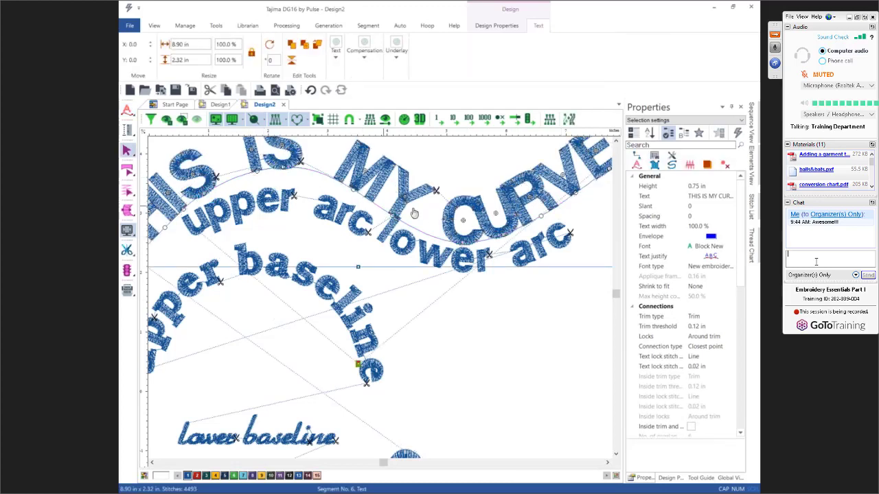
Step: Set the "THIS IS MY CURVE" lettering's Shrink to fit to width compression and its height to 0.50 in
{"action": "left_click", "coordinate": [718, 287]}
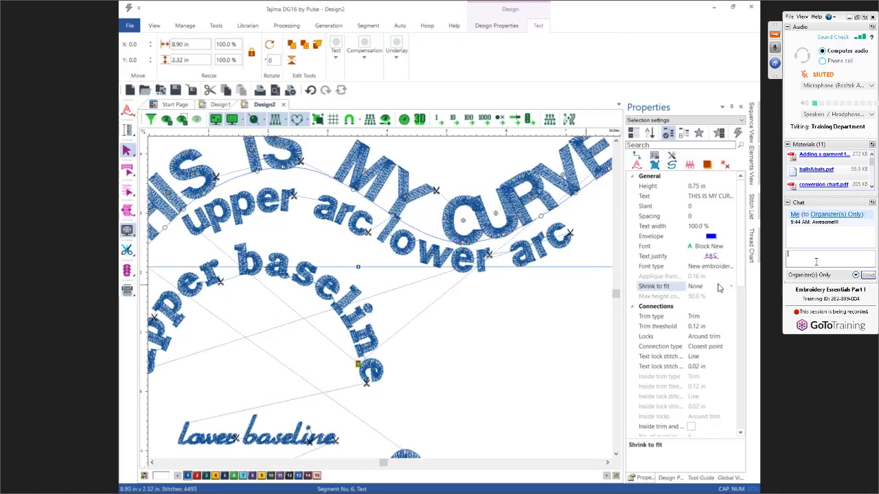
{"action": "left_click", "coordinate": [733, 289]}
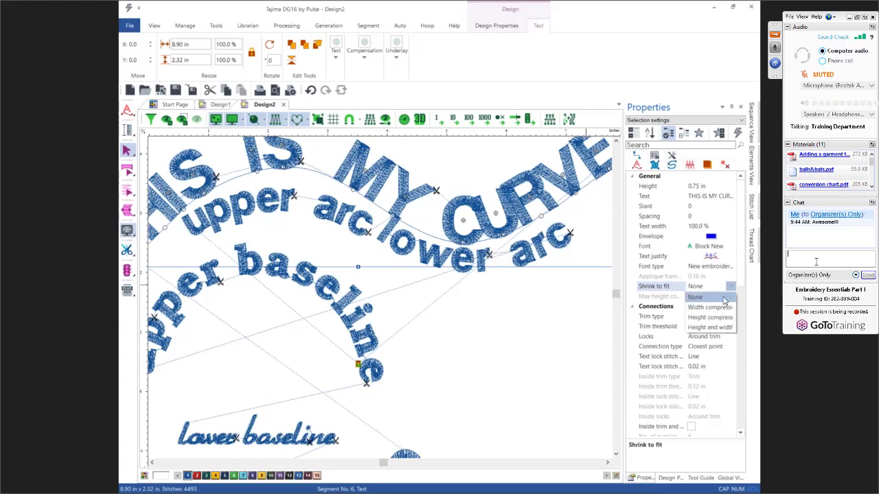
{"action": "left_click", "coordinate": [714, 307]}
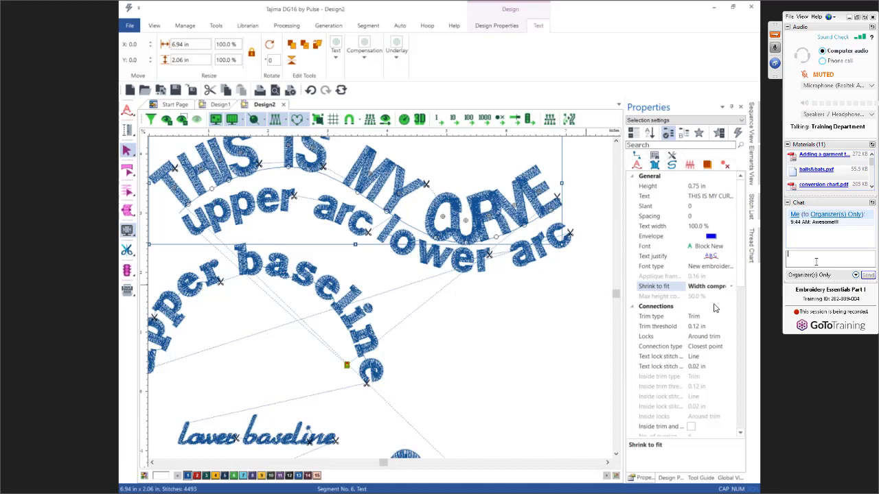
{"action": "left_click", "coordinate": [668, 190]}
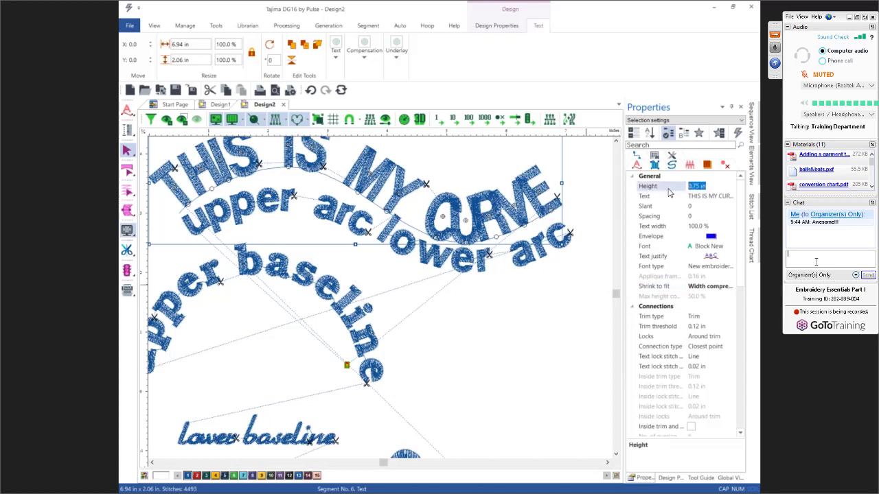
{"action": "key", "text": "BackSpace"}
{"action": "type", "text": "0.5"}
{"action": "key", "text": "Return"}
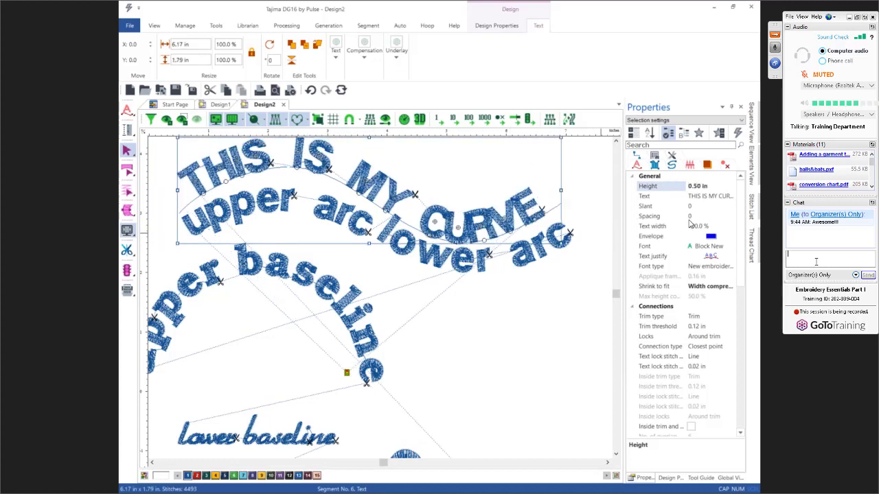
Step: Set the "THIS IS MY CURVE" lettering's spacing to 2, shift the start of "CURVE" slightly toward "MY", and deselect
{"action": "left_click", "coordinate": [687, 216]}
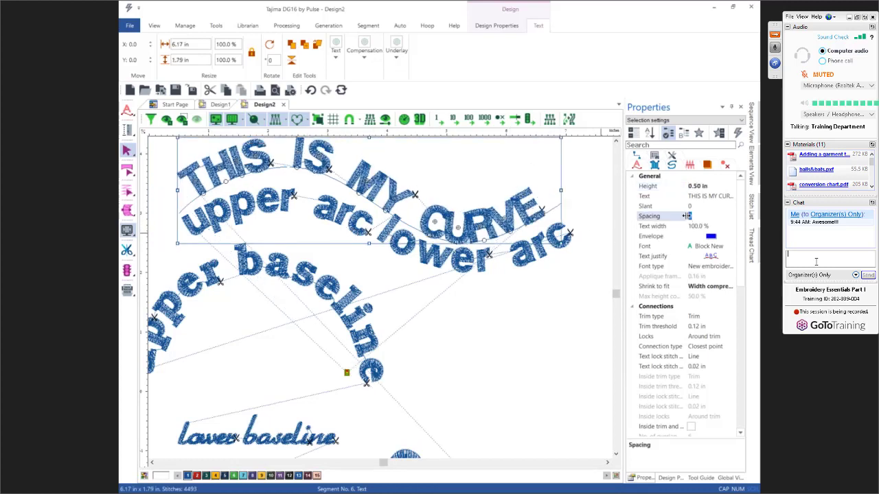
{"action": "type", "text": "2"}
{"action": "key", "text": "Return"}
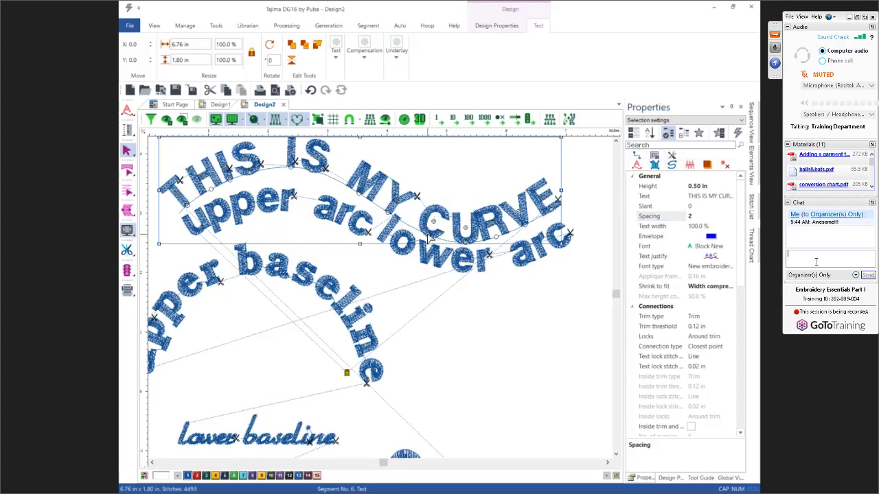
{"action": "left_click_drag", "start_coordinate": [430, 237], "coordinate": [460, 244]}
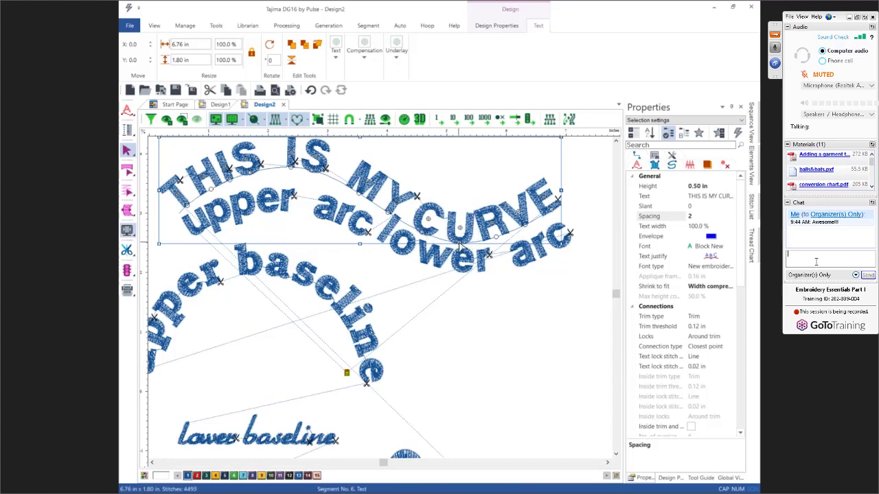
{"action": "left_click", "coordinate": [512, 316]}
Step: Activate the Vertical text tool for new lettering and set its height to 0.50 in
{"action": "scroll", "coordinate": [517, 314], "scroll_direction": "down", "scroll_amount": 1}
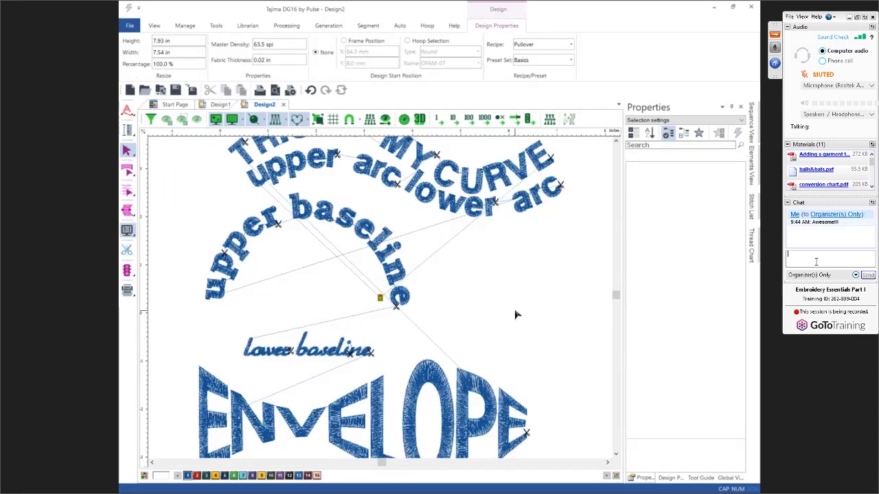
{"action": "scroll", "coordinate": [519, 312], "scroll_direction": "down", "scroll_amount": 1}
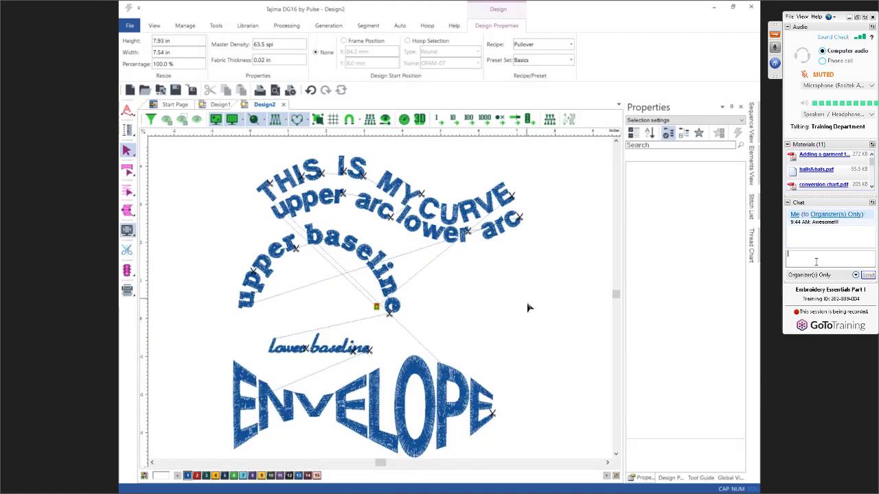
{"action": "left_click", "coordinate": [607, 464]}
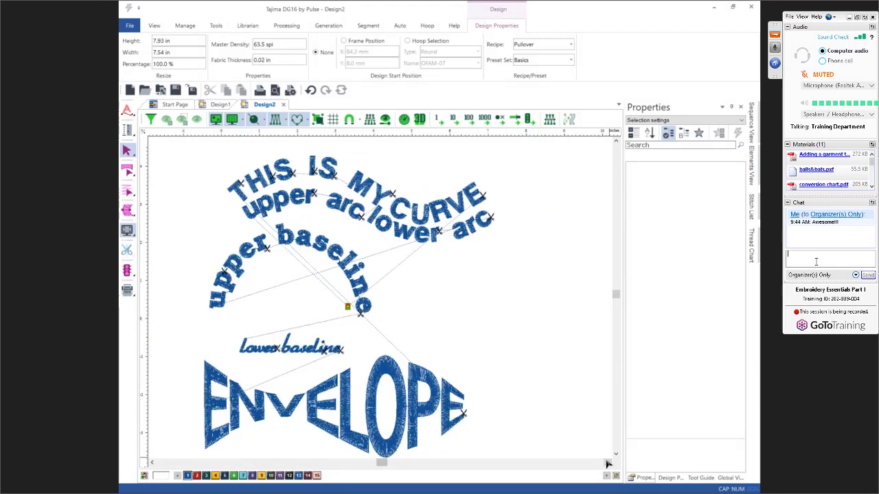
{"action": "left_click", "coordinate": [607, 464]}
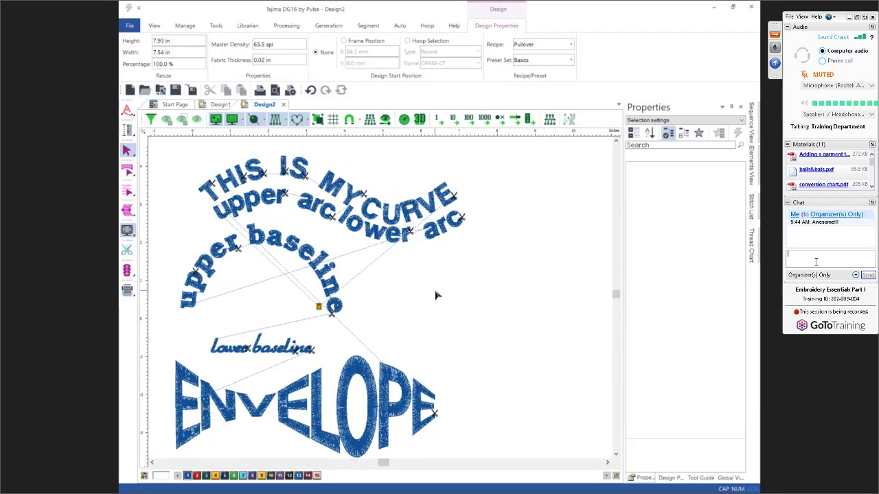
{"action": "left_click", "coordinate": [129, 112]}
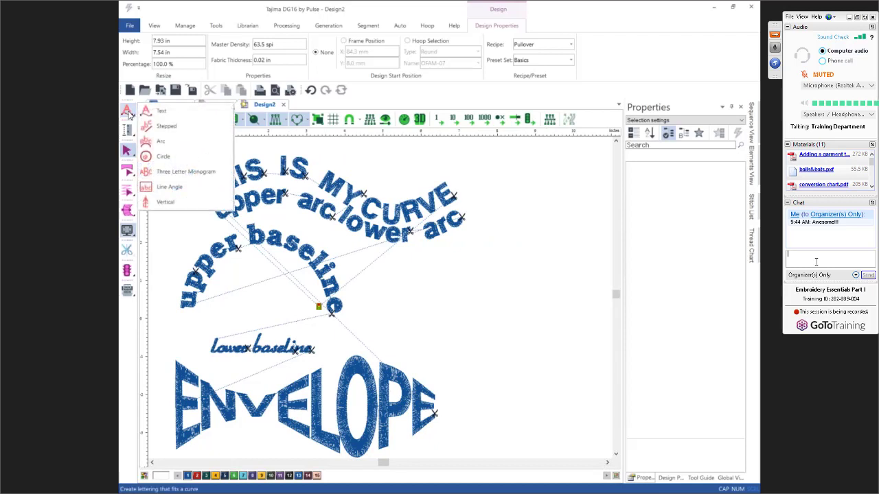
{"action": "left_click", "coordinate": [166, 202]}
{"action": "left_click", "coordinate": [675, 192]}
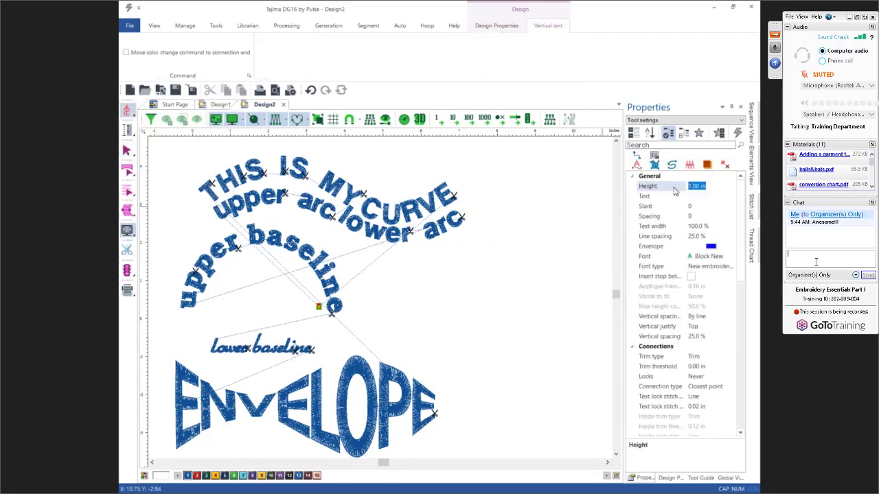
{"action": "key", "text": "BackSpace"}
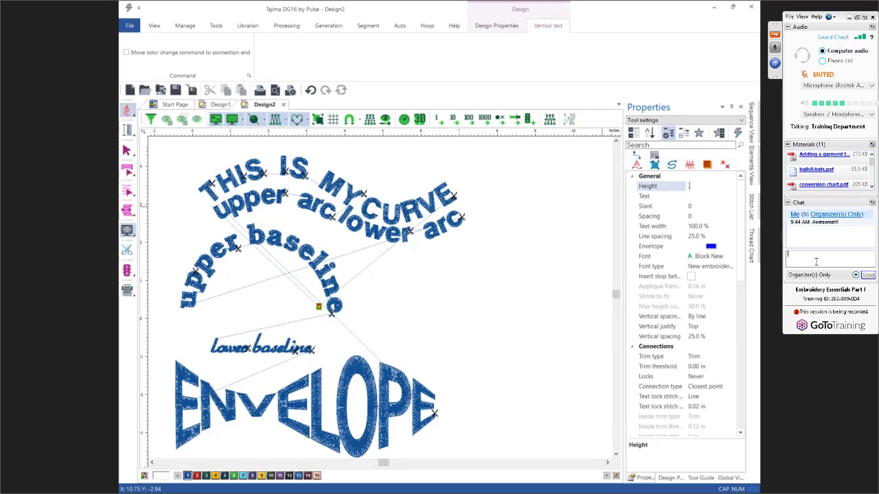
{"action": "type", "text": ".5"}
{"action": "key", "text": "Return"}
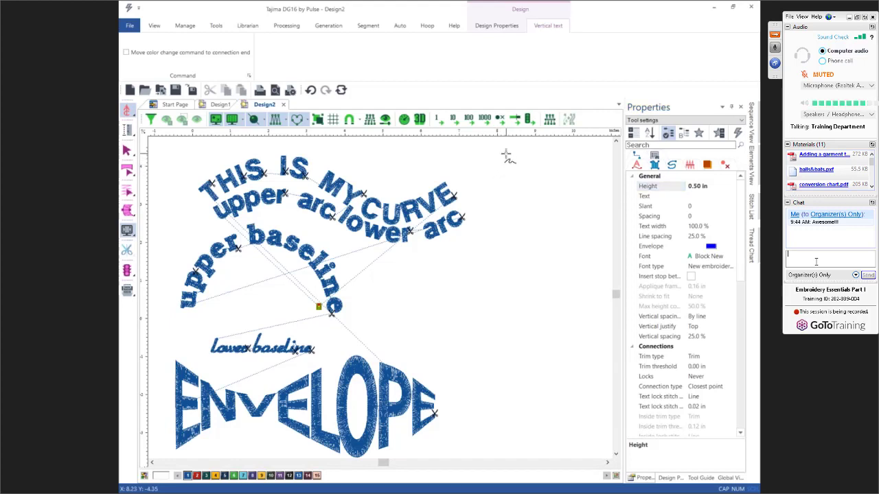
Step: Place the lettering "VERTICAL CURVE" down an S-shaped baseline beside the other lettering, and move it slightly closer to them
{"action": "left_click", "coordinate": [506, 154]}
{"action": "right_click", "coordinate": [560, 220]}
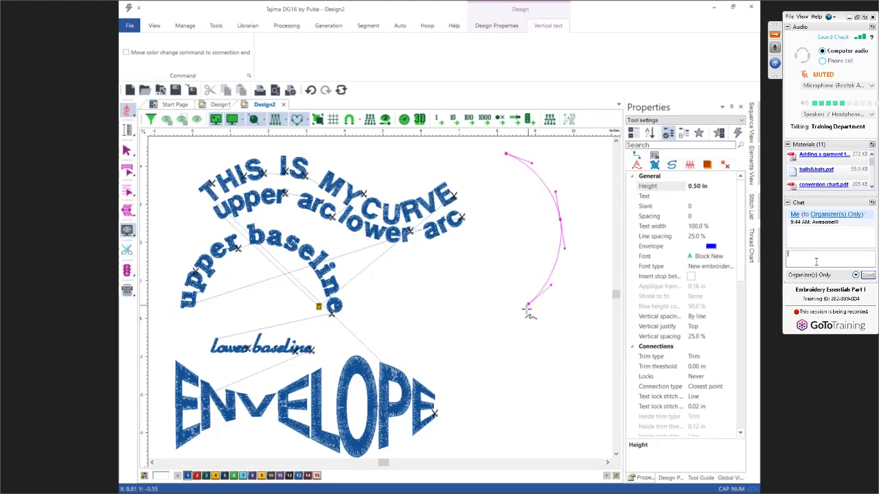
{"action": "right_click", "coordinate": [508, 353]}
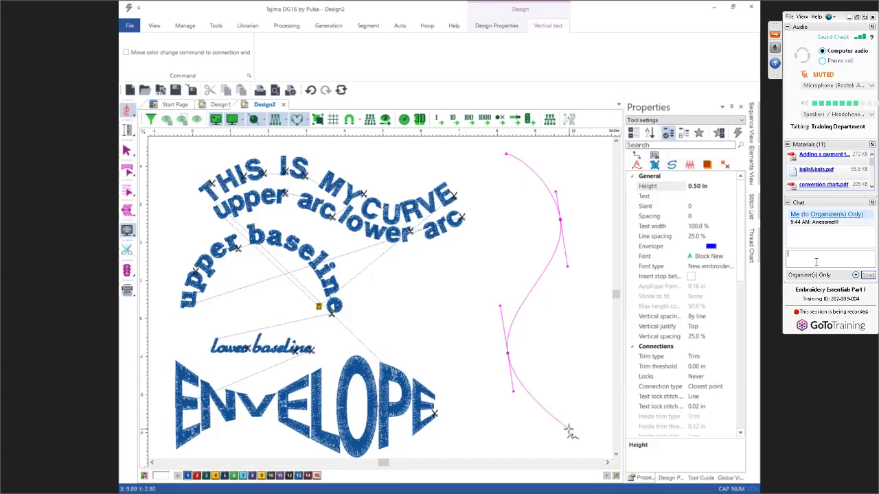
{"action": "right_click", "coordinate": [568, 430]}
{"action": "key", "text": "Return"}
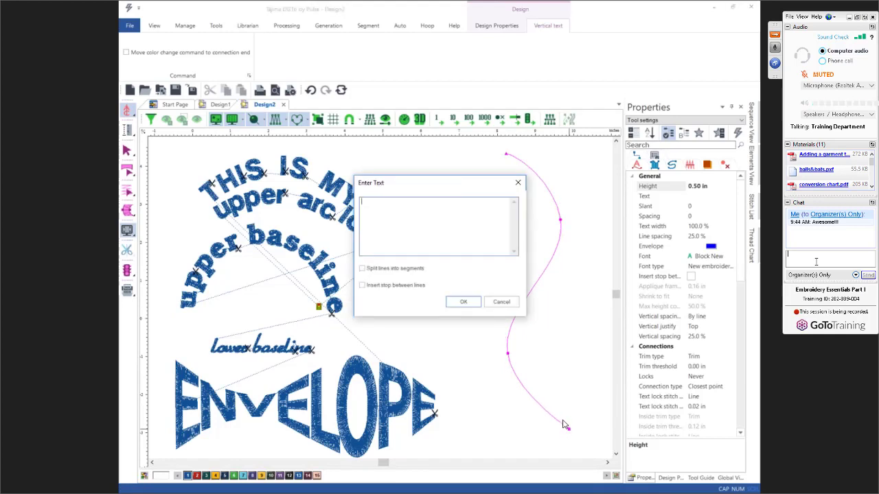
{"action": "type", "text": "VERTIC"}
{"action": "key", "text": "BackSpace"}
{"action": "left_click", "coordinate": [462, 302]}
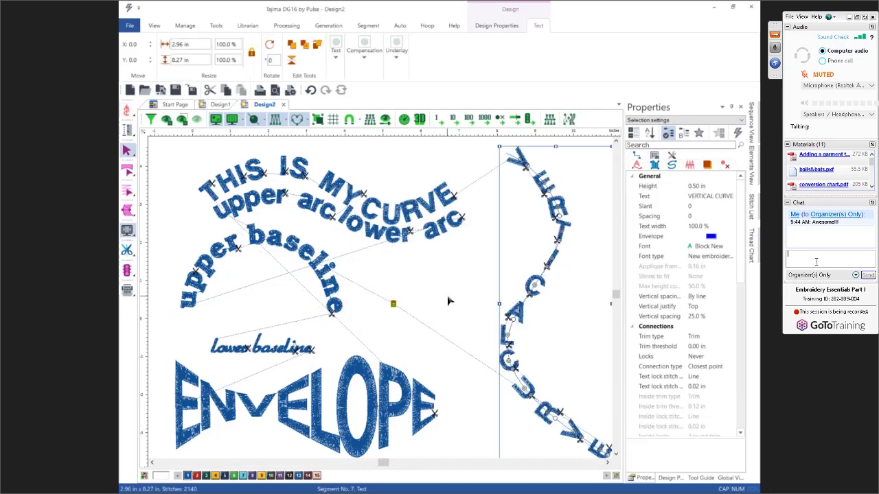
{"action": "left_click_drag", "start_coordinate": [551, 326], "coordinate": [523, 321]}
{"action": "left_click", "coordinate": [426, 323]}
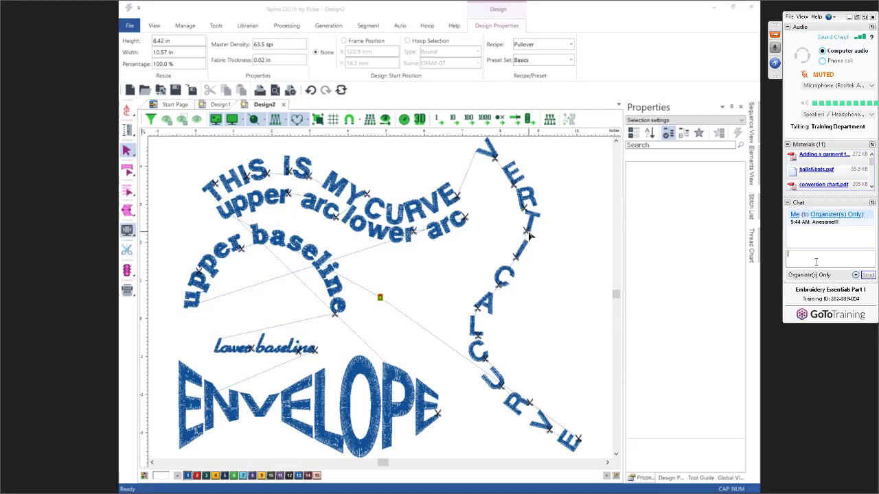
Step: Reshape the "VERTICAL CURVE" baseline by shortening the lower bend's upper handle and lengthening the upper bend's lower handle, then deselect it
{"action": "left_click", "coordinate": [527, 237]}
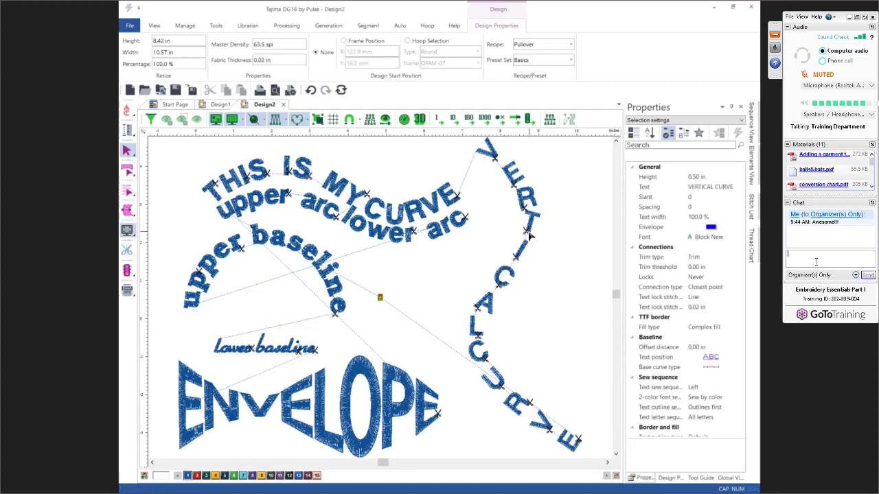
{"action": "left_click", "coordinate": [127, 171]}
{"action": "left_click", "coordinate": [169, 173]}
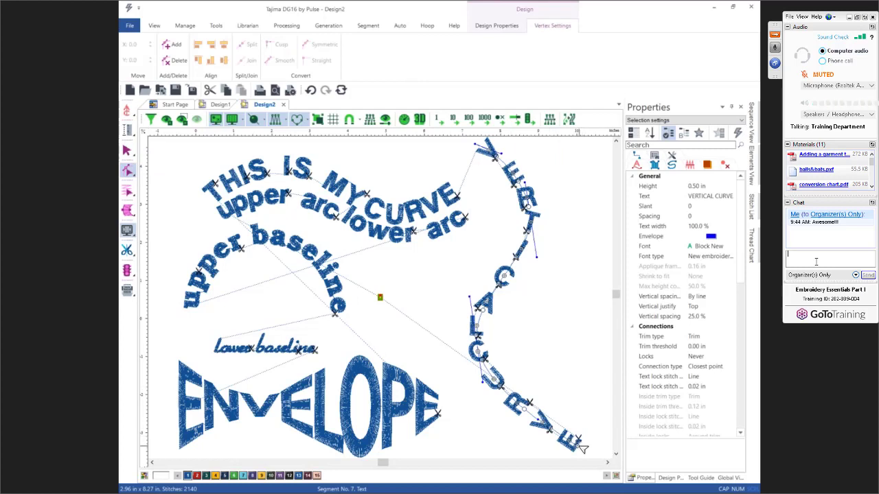
{"action": "left_click", "coordinate": [582, 445]}
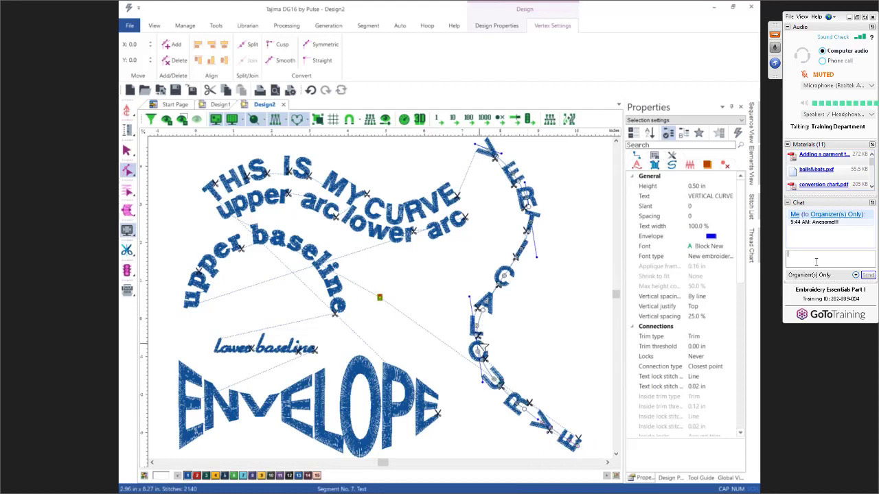
{"action": "mouse_move", "coordinate": [471, 298]}
{"action": "left_mouse_down"}
{"action": "mouse_move", "coordinate": [449, 310]}
{"action": "mouse_move", "coordinate": [481, 307]}
{"action": "mouse_move", "coordinate": [473, 308]}
{"action": "left_mouse_up"}
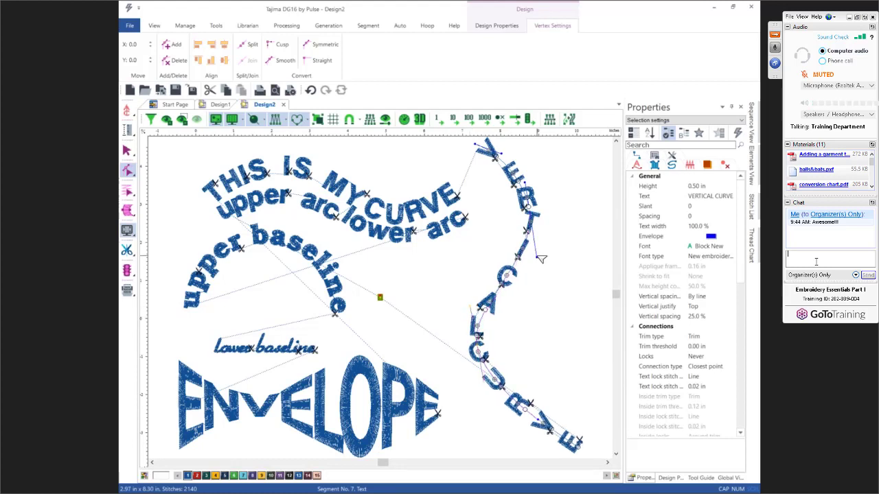
{"action": "left_click_drag", "start_coordinate": [541, 258], "coordinate": [545, 287]}
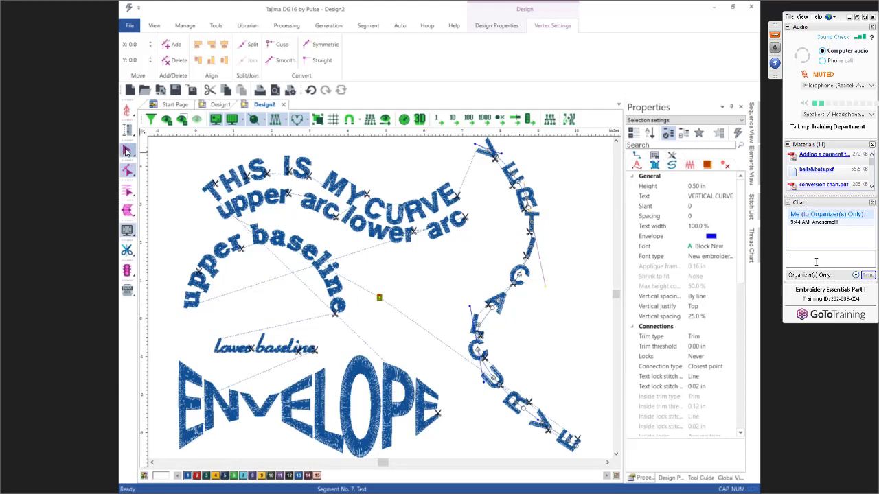
{"action": "left_click", "coordinate": [127, 151]}
{"action": "left_click", "coordinate": [428, 305]}
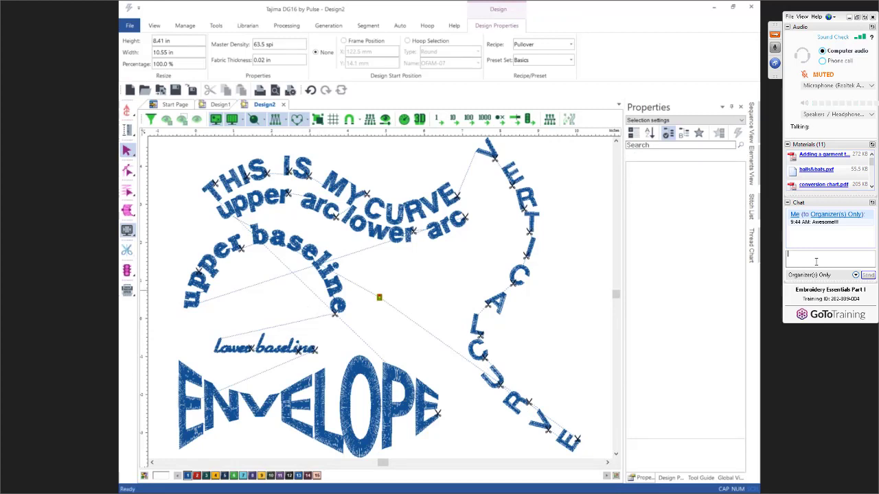
{"action": "left_click", "coordinate": [815, 261]}
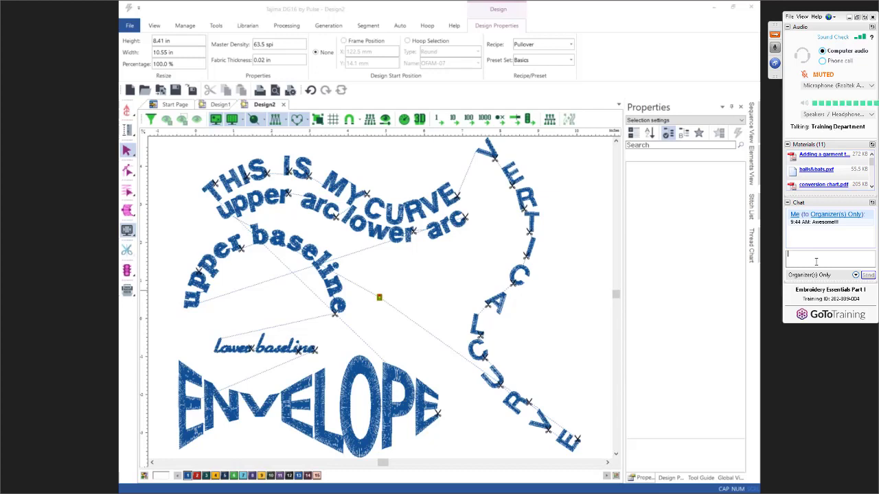
Step: Select the "THIS IS MY CURVE" lettering and change its text justification to the option that keeps the letters fitted along the baseline
{"action": "left_click", "coordinate": [366, 215]}
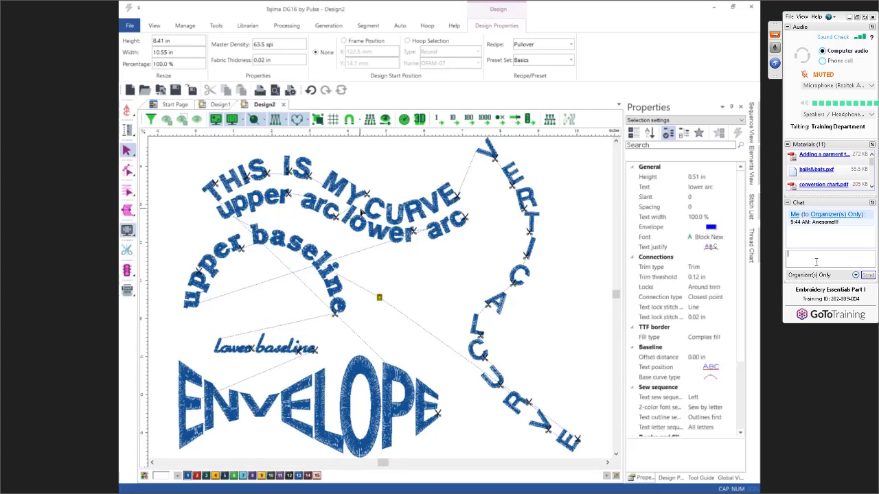
{"action": "left_click", "coordinate": [368, 213]}
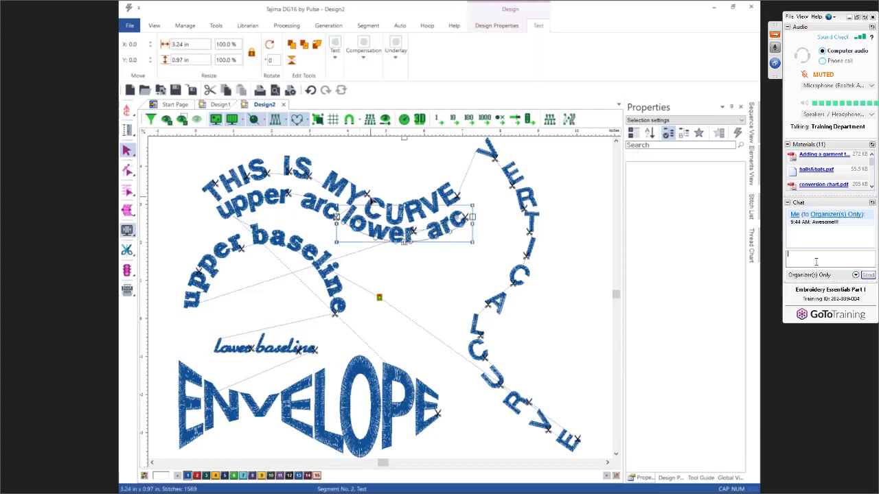
{"action": "left_click", "coordinate": [369, 214]}
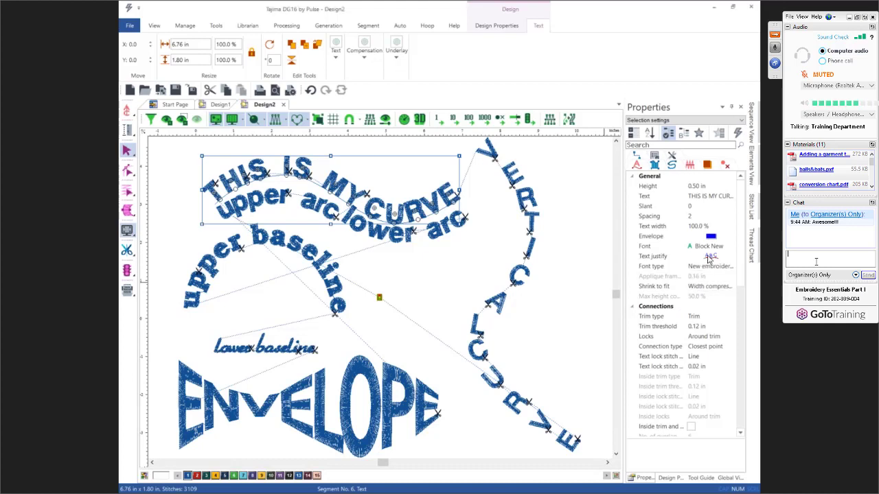
{"action": "left_click", "coordinate": [709, 260]}
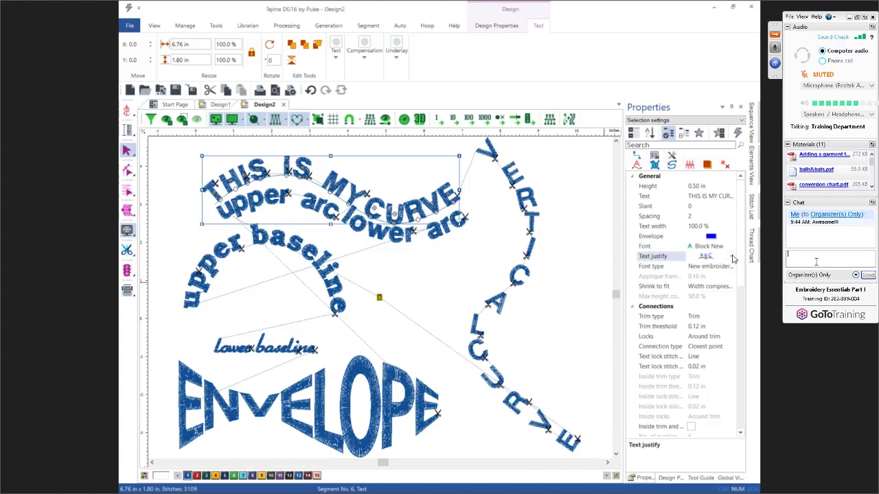
{"action": "left_click", "coordinate": [730, 256]}
{"action": "left_click", "coordinate": [712, 310]}
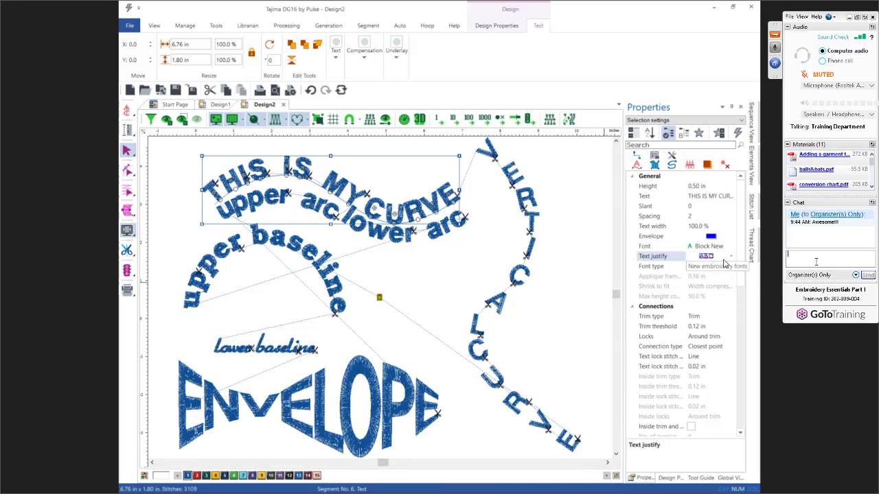
Step: Set the height of the "THIS IS MY CURVE" lettering to 0.75 in
{"action": "left_click", "coordinate": [709, 187]}
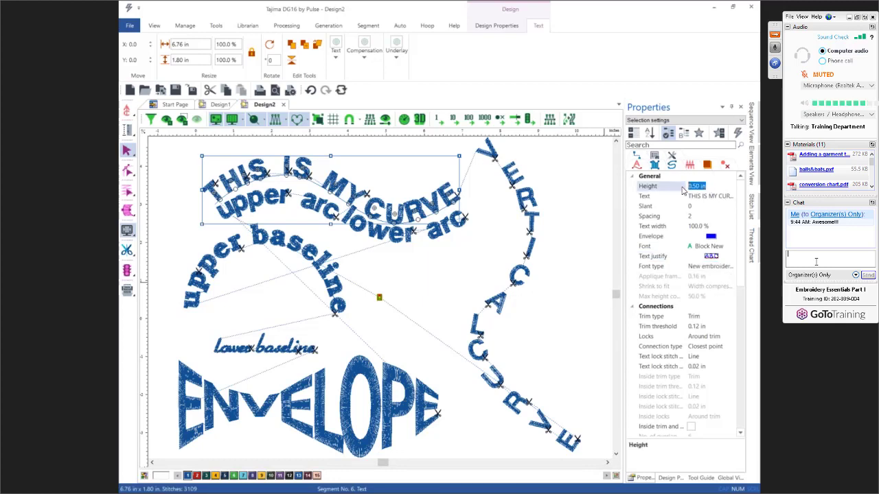
{"action": "type", "text": ".7"}
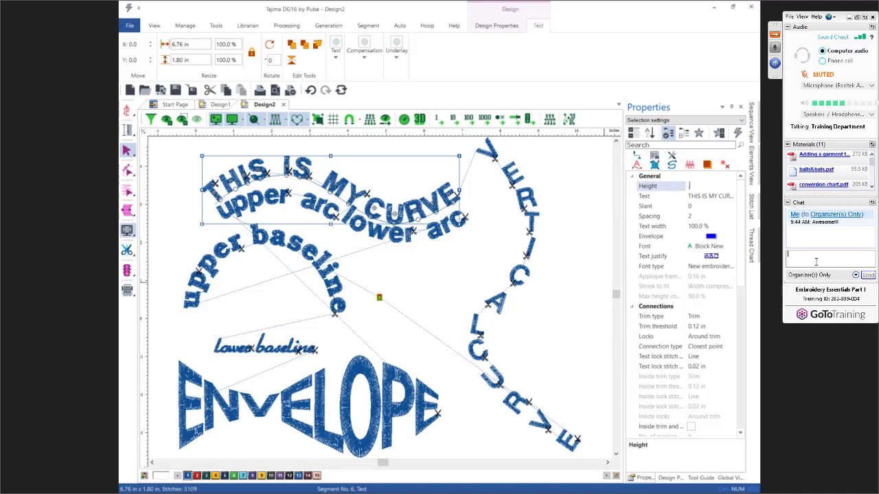
{"action": "type", "text": "5"}
{"action": "key", "text": "Return"}
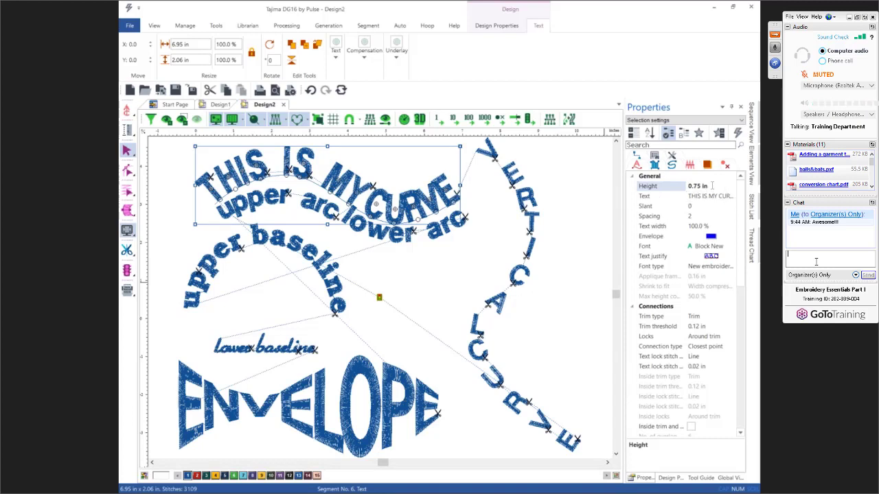
Step: Set the height of the "THIS IS MY CURVE" lettering to 0.35 in and deselect it
{"action": "left_click", "coordinate": [712, 186]}
{"action": "key", "text": "BackSpace"}
{"action": "type", "text": ".35"}
{"action": "key", "text": "Return"}
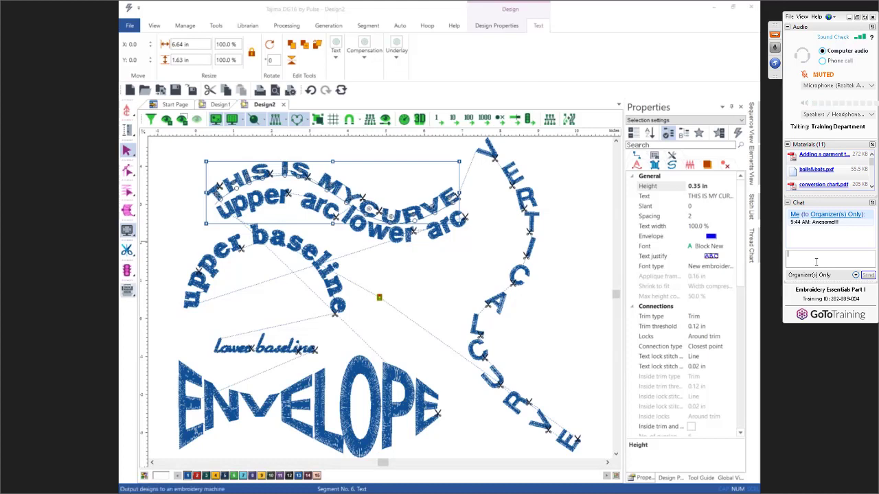
{"action": "left_click", "coordinate": [405, 298]}
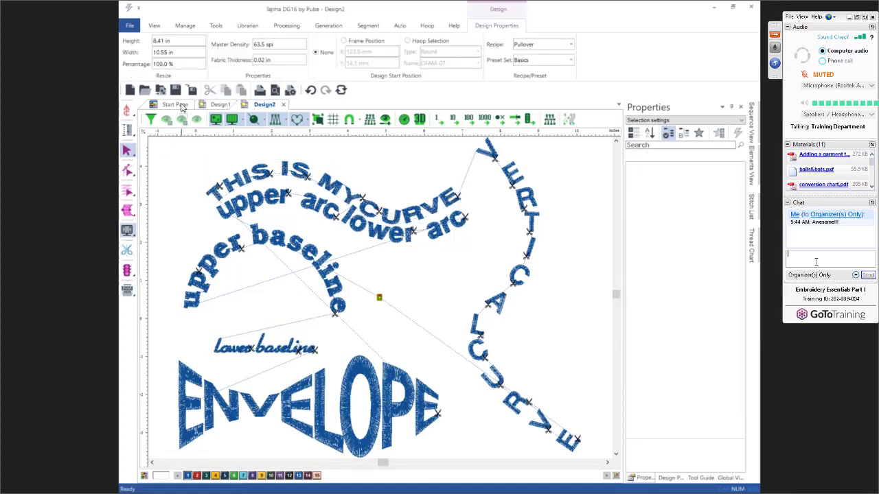
Step: Create a new design with the New Design Wizard, using the Towel recipe
{"action": "left_click", "coordinate": [181, 105]}
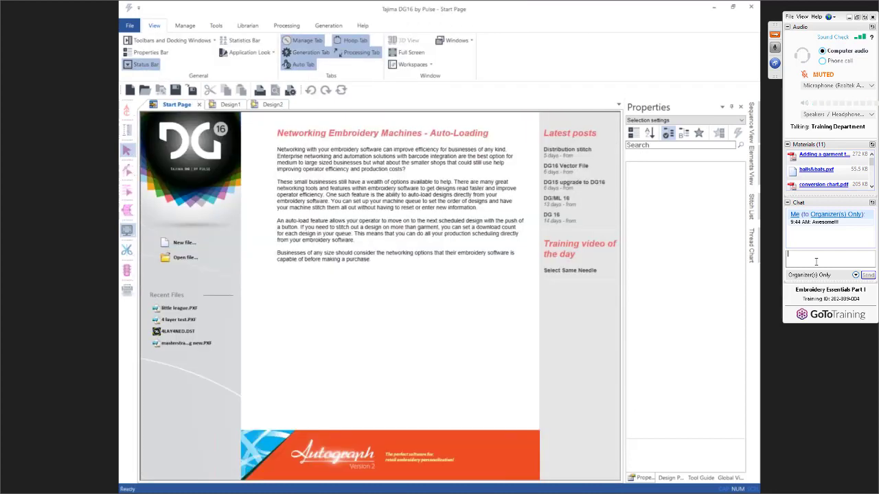
{"action": "left_click", "coordinate": [182, 244]}
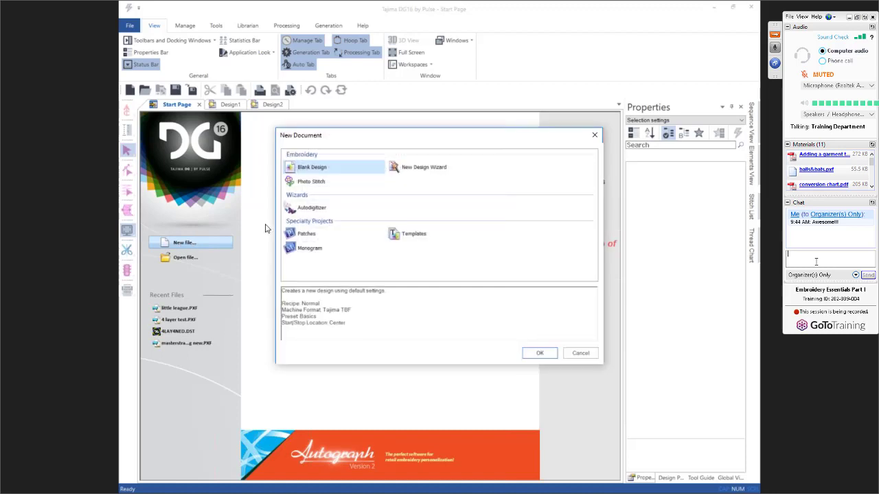
{"action": "left_click", "coordinate": [422, 174]}
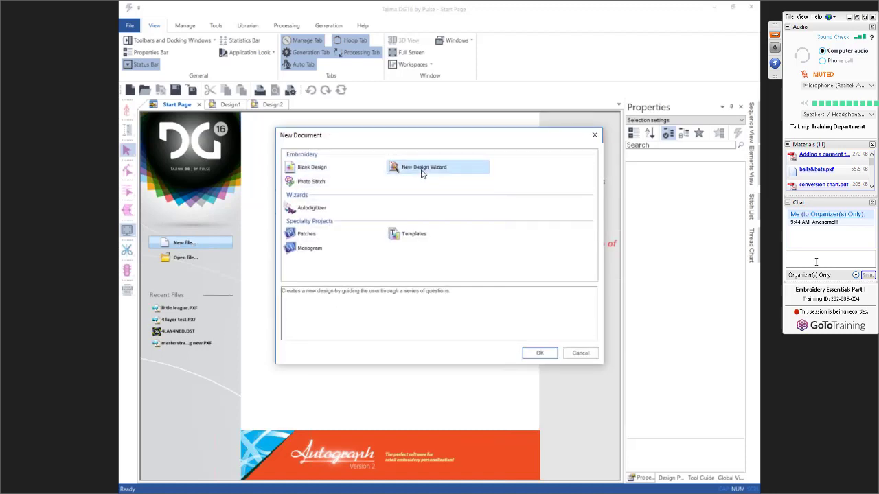
{"action": "left_click", "coordinate": [537, 353]}
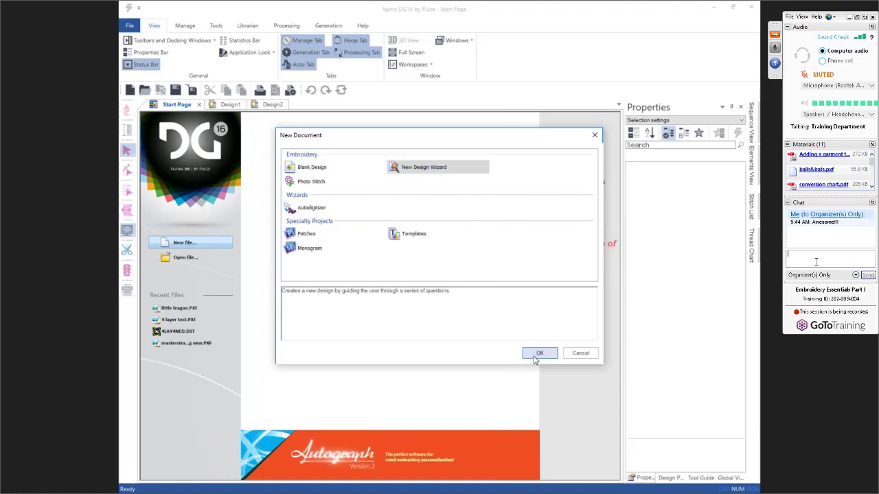
{"action": "left_click", "coordinate": [453, 244]}
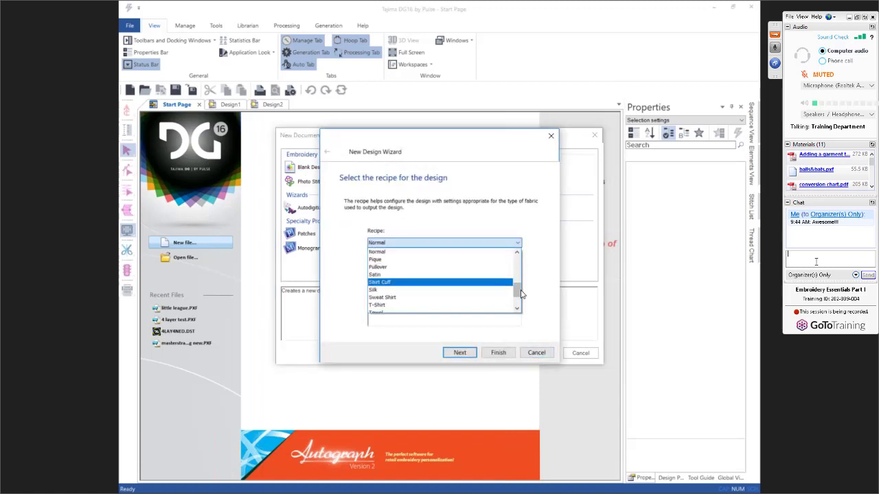
{"action": "left_click_drag", "start_coordinate": [518, 288], "coordinate": [519, 298]}
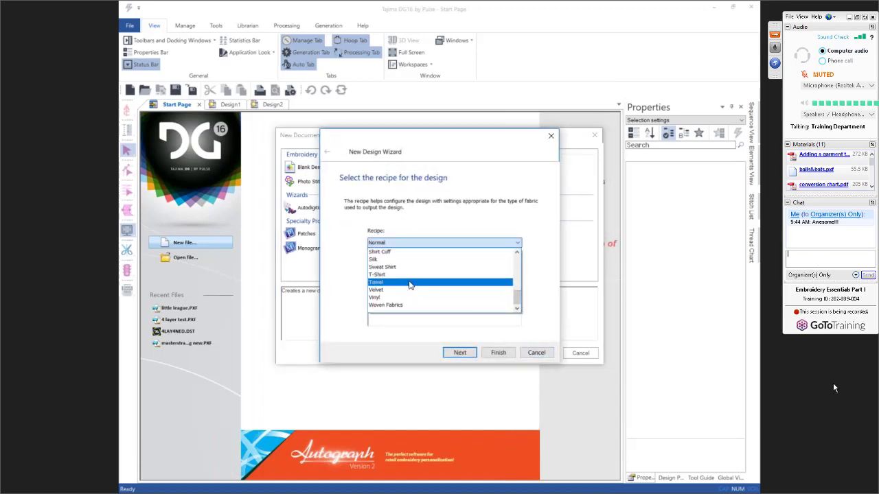
{"action": "left_click", "coordinate": [410, 282]}
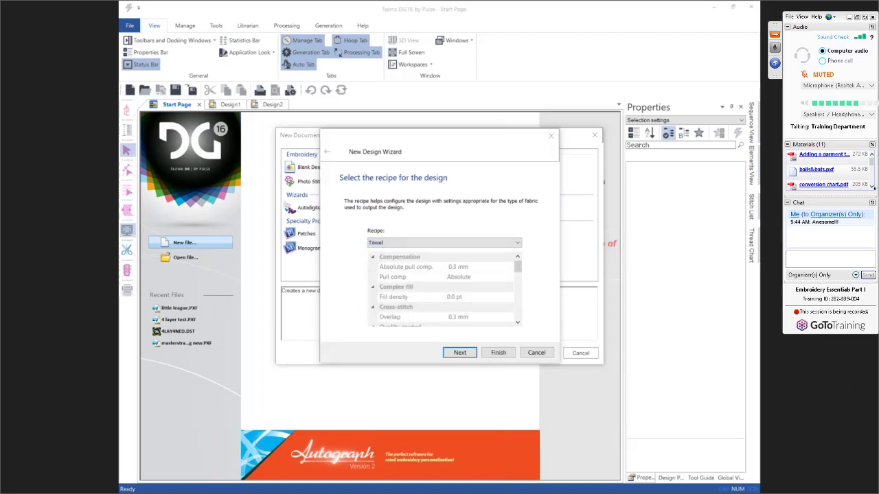
{"action": "left_click", "coordinate": [499, 352]}
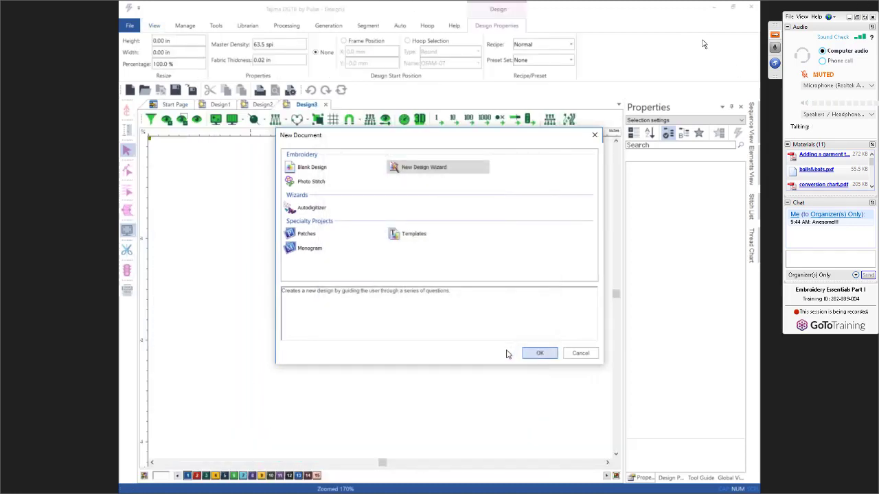
{"action": "left_click", "coordinate": [536, 353]}
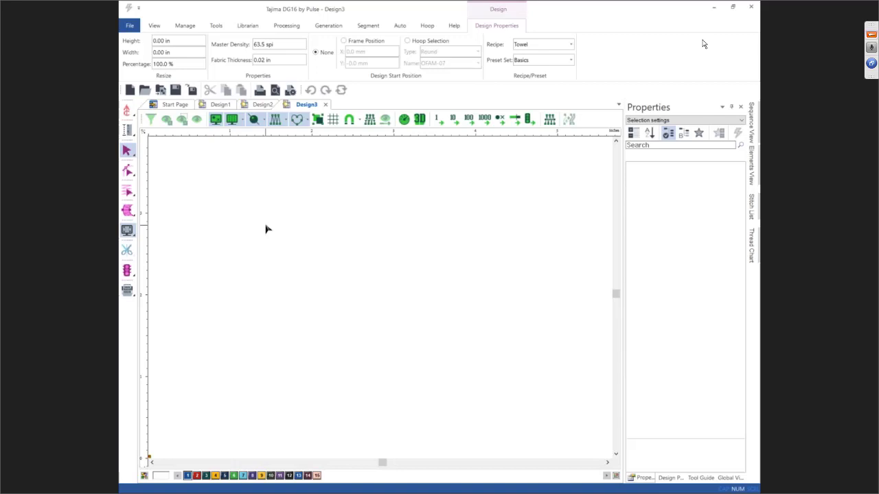
Step: Activate the Three Letter Monogram tool for new lettering in the Towel design
{"action": "left_click", "coordinate": [129, 111]}
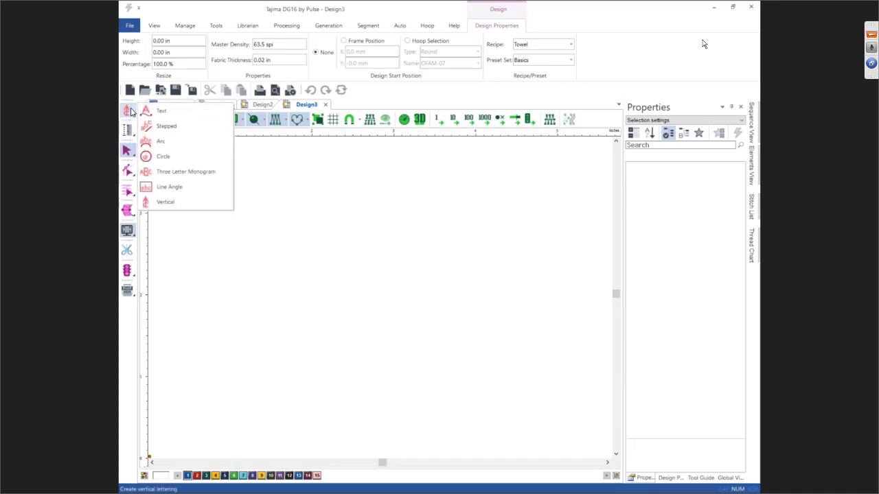
{"action": "left_click", "coordinate": [185, 173]}
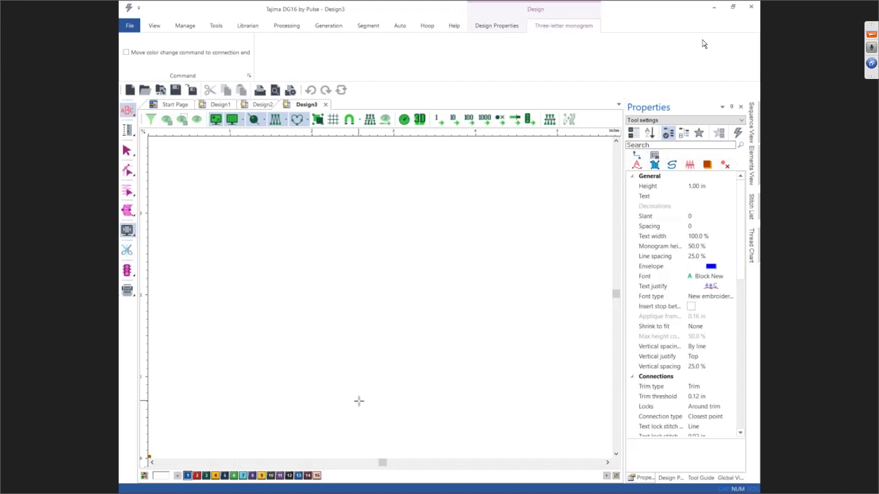
{"action": "left_click", "coordinate": [693, 278]}
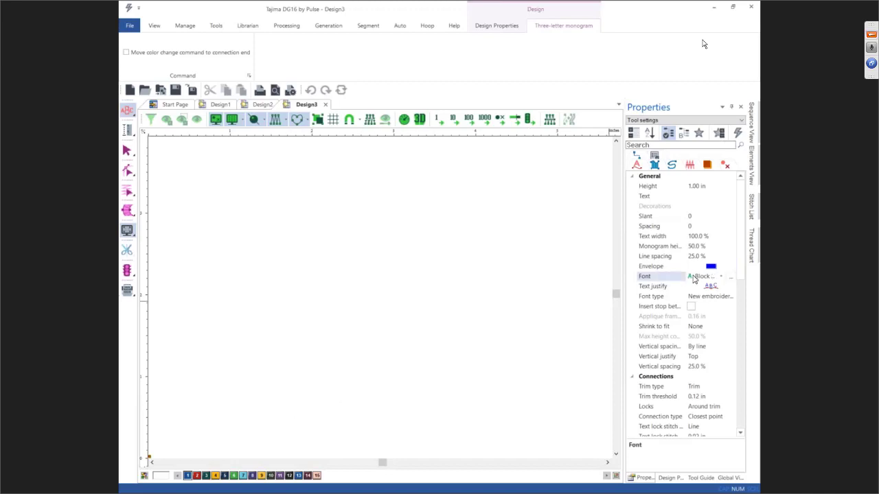
{"action": "left_click", "coordinate": [721, 276]}
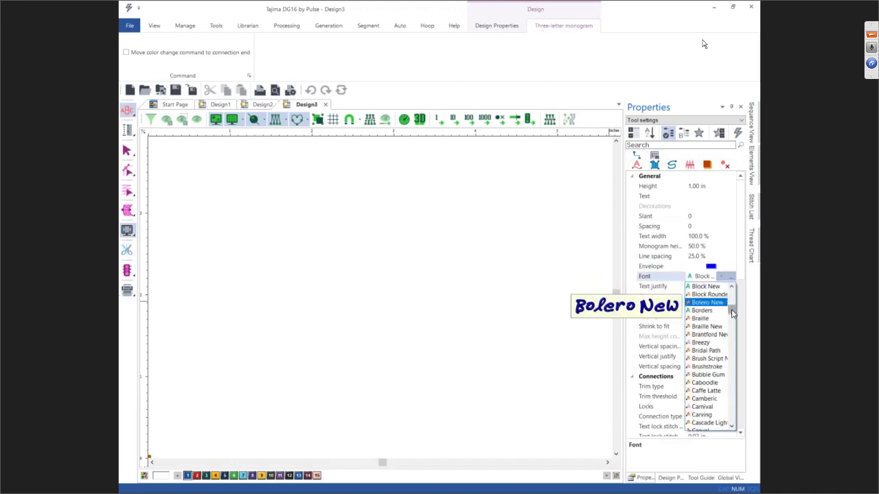
{"action": "left_click_drag", "start_coordinate": [733, 313], "coordinate": [741, 381]}
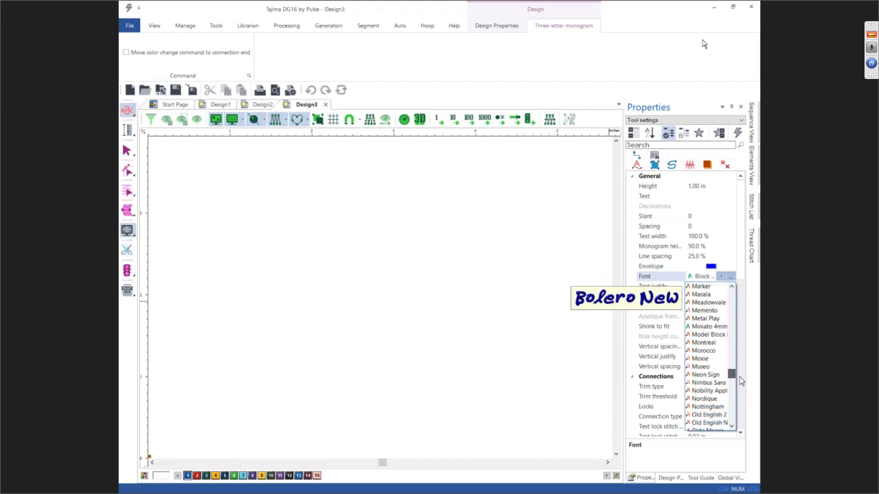
{"action": "left_click", "coordinate": [673, 278]}
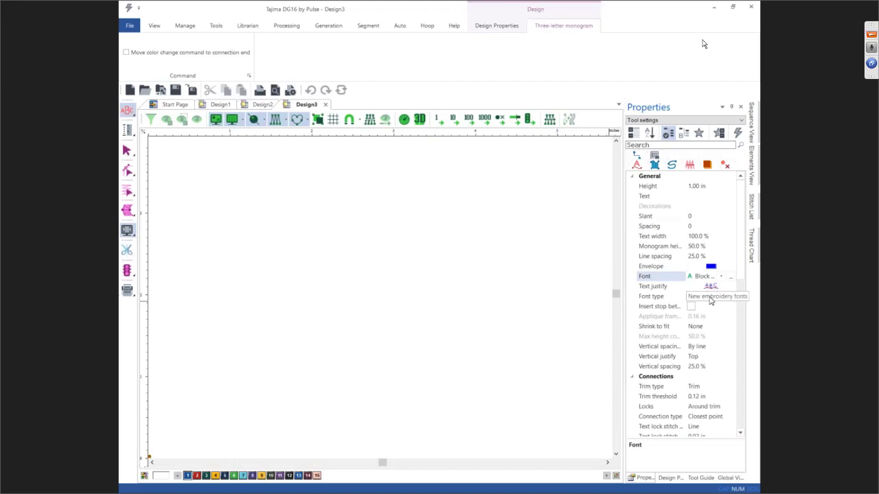
Step: Switch the monogram's font type to old embroidery fonts and choose the Monogram 1 font
{"action": "left_click", "coordinate": [711, 299]}
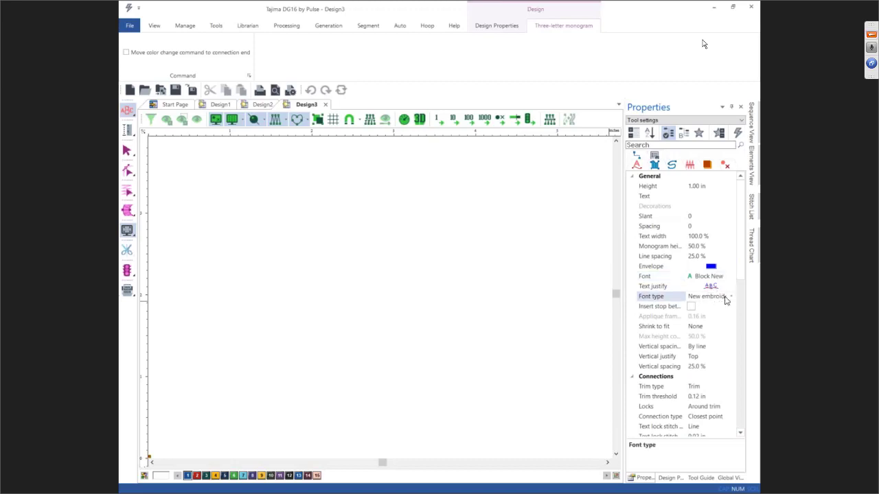
{"action": "left_click", "coordinate": [731, 297]}
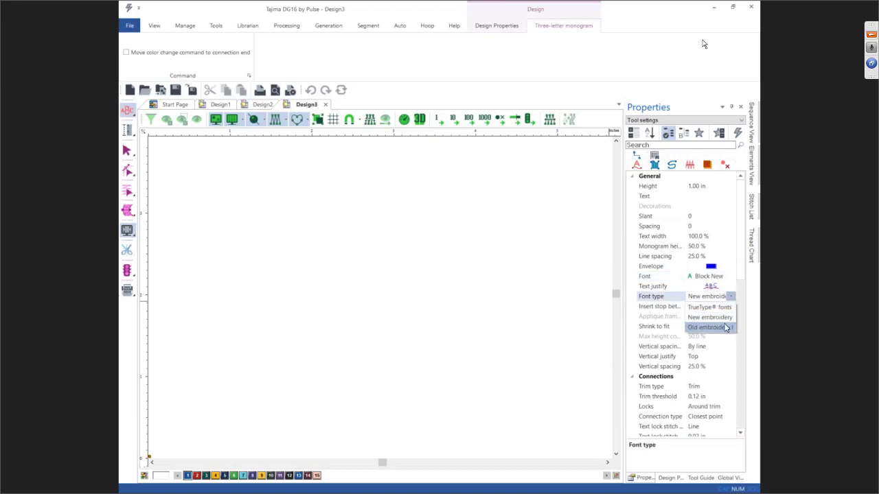
{"action": "left_click", "coordinate": [725, 327]}
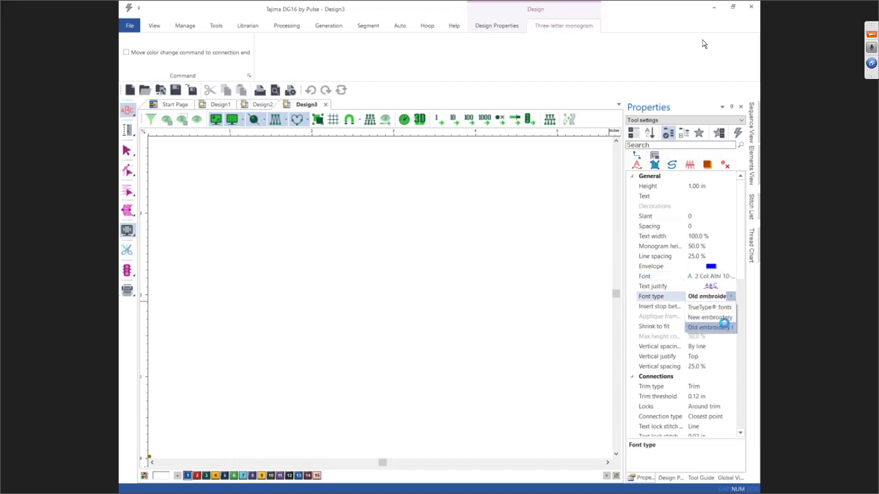
{"action": "left_click", "coordinate": [728, 278]}
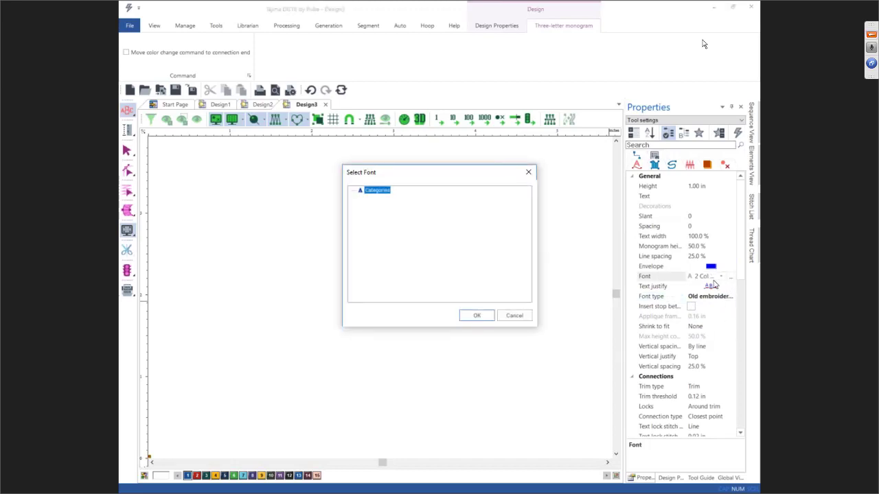
{"action": "left_click", "coordinate": [527, 316]}
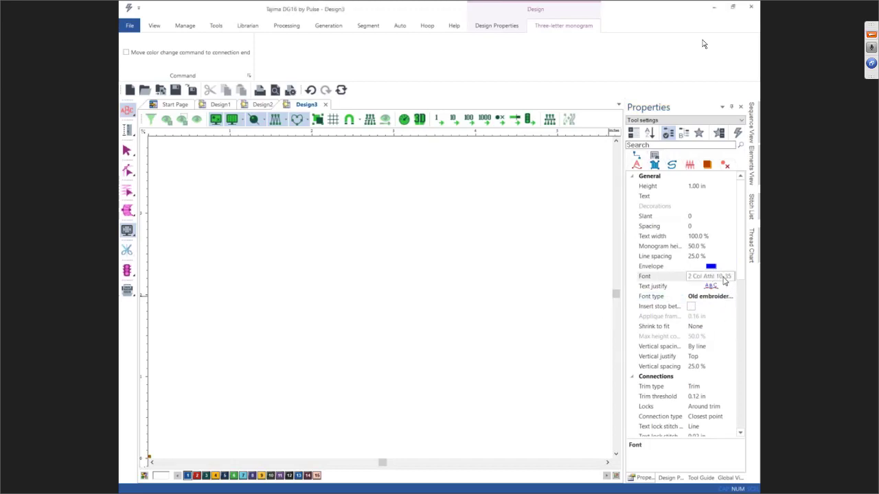
{"action": "left_click", "coordinate": [722, 279]}
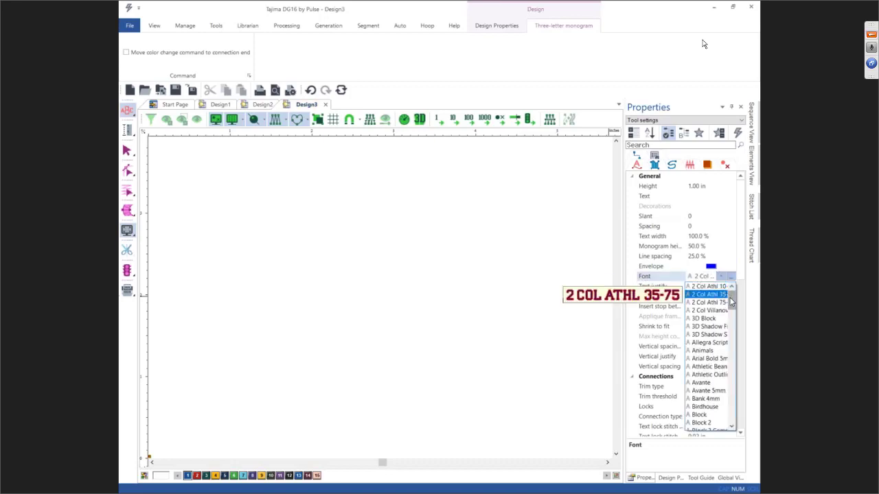
{"action": "left_click_drag", "start_coordinate": [732, 302], "coordinate": [739, 385]}
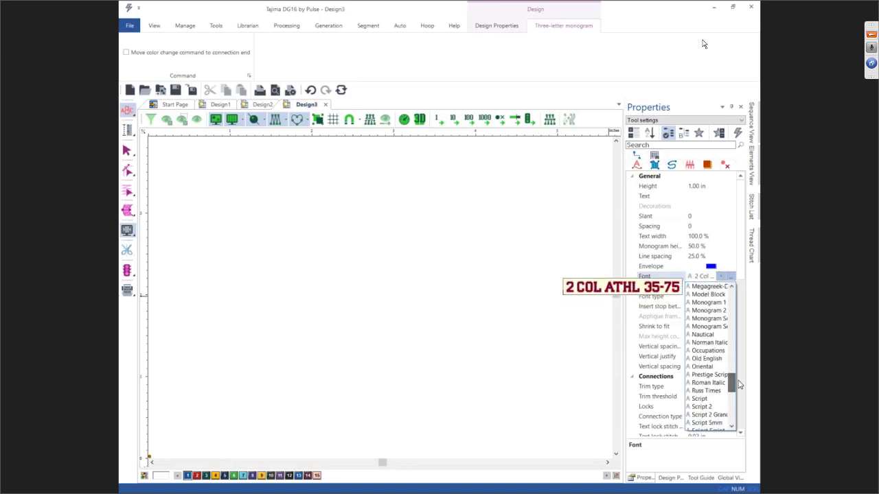
{"action": "left_click", "coordinate": [711, 305]}
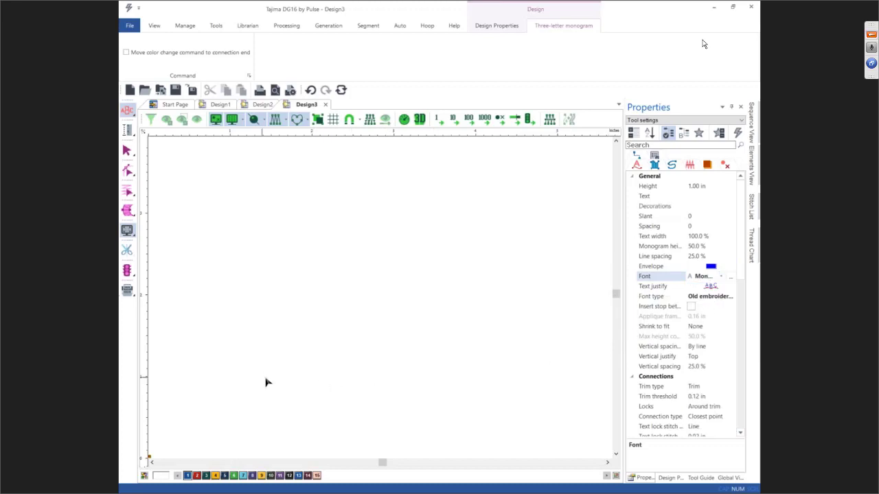
Step: Draw a three-letter monogram frame about 2.25 in high in the Towel design and enter the text JSD
{"action": "left_click_drag", "start_coordinate": [264, 378], "coordinate": [522, 377]}
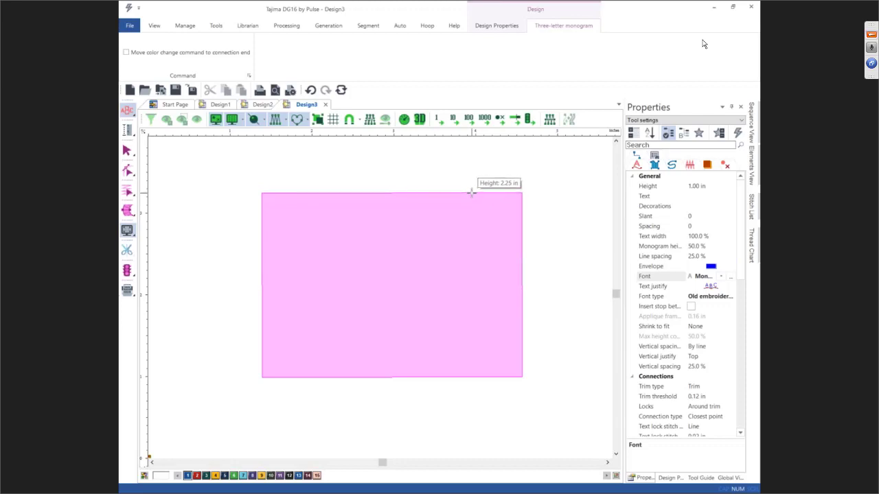
{"action": "left_click", "coordinate": [471, 193]}
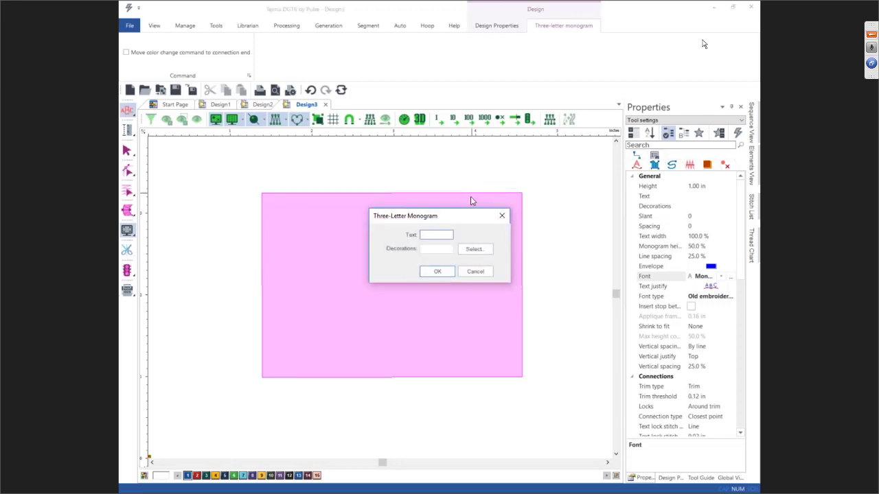
{"action": "type", "text": "I"}
{"action": "left_click", "coordinate": [438, 271]}
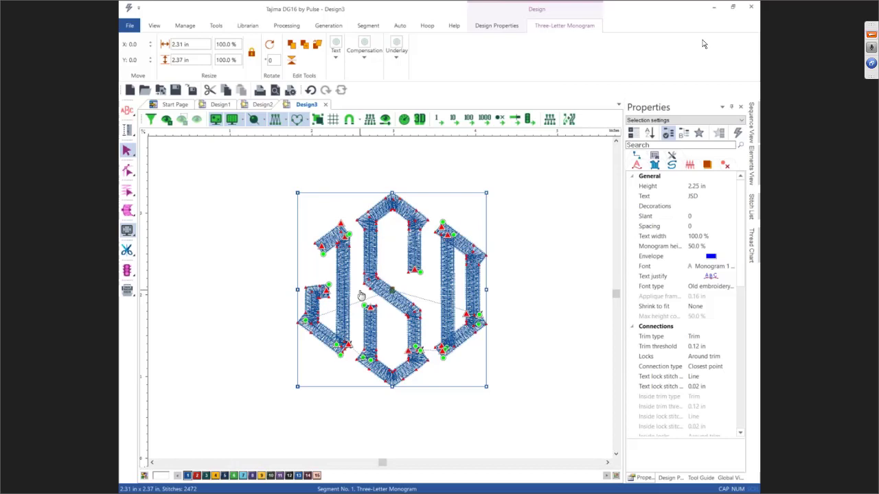
Step: Set the JSD monogram's letter spacing to -1
{"action": "left_click", "coordinate": [692, 226]}
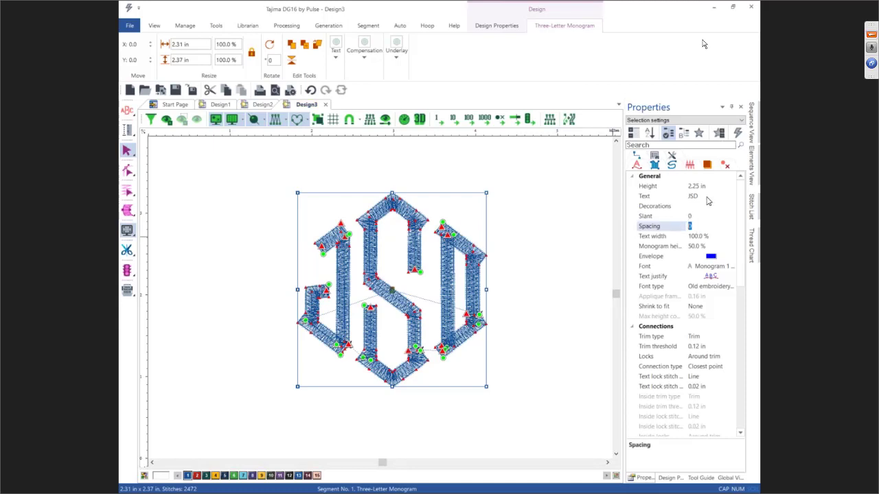
{"action": "type", "text": "-1"}
{"action": "key", "text": "Return"}
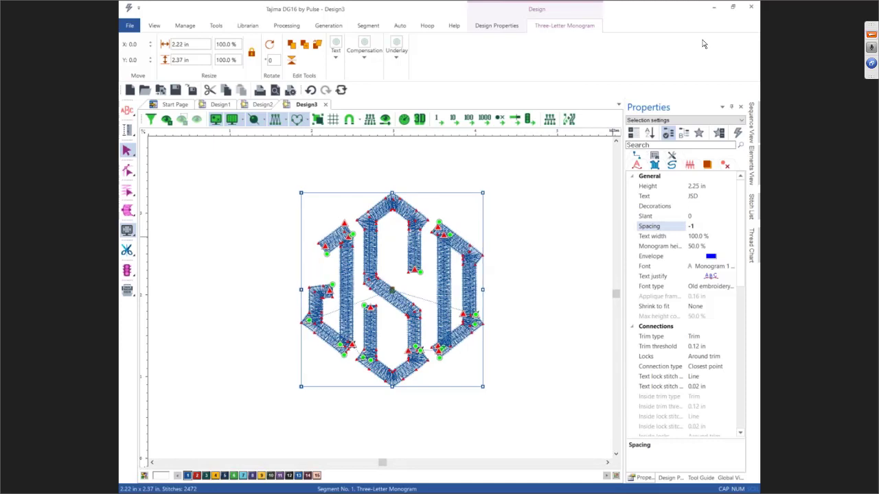
Step: Tighten the gap before the D by changing the monogram text to JS<D, and hide the start and stop markers
{"action": "left_click", "coordinate": [695, 197]}
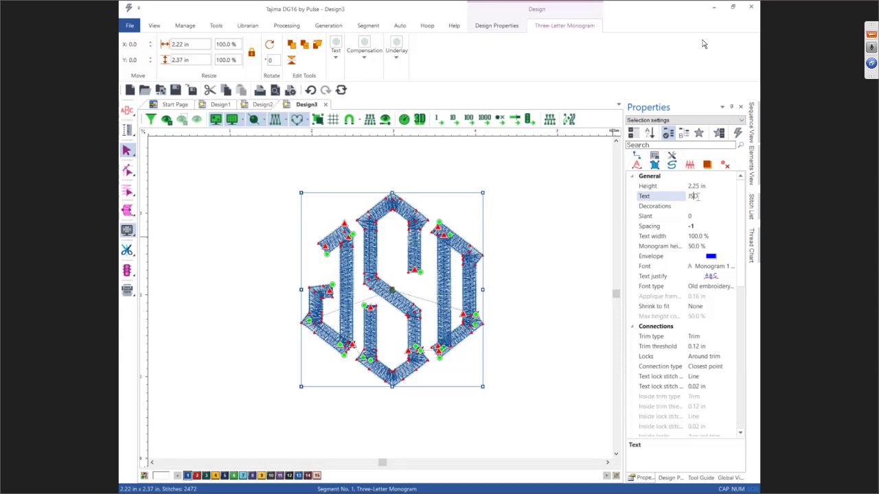
{"action": "key", "text": "Left"}
{"action": "key", "text": "Return"}
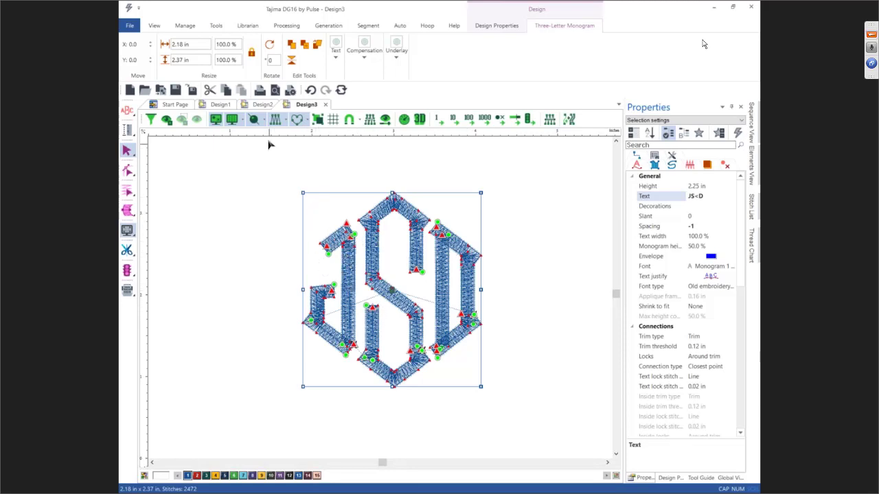
{"action": "left_click", "coordinate": [253, 121]}
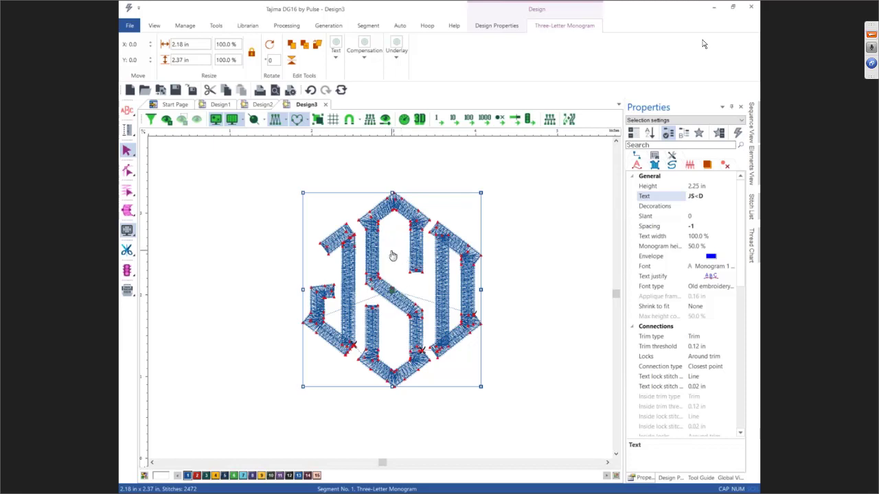
Step: Open the font help page for the Monogram 1 font and examine its decoration codes
{"action": "left_click", "coordinate": [454, 27]}
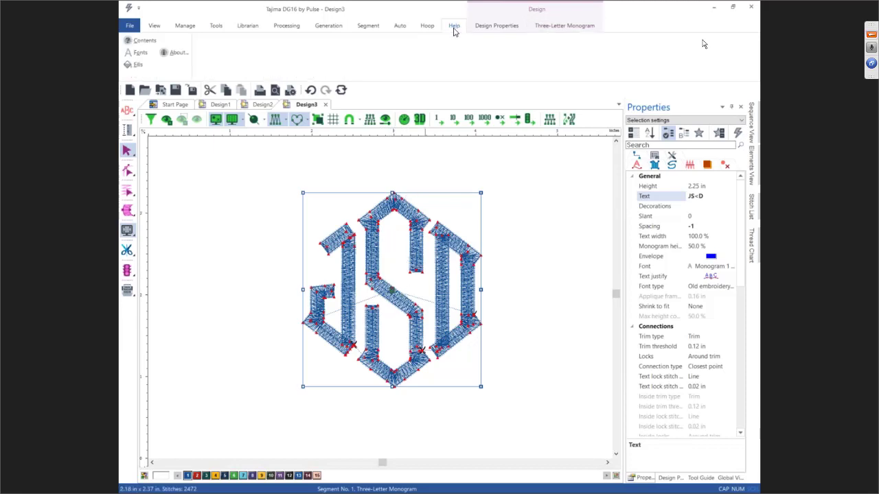
{"action": "left_click", "coordinate": [141, 53]}
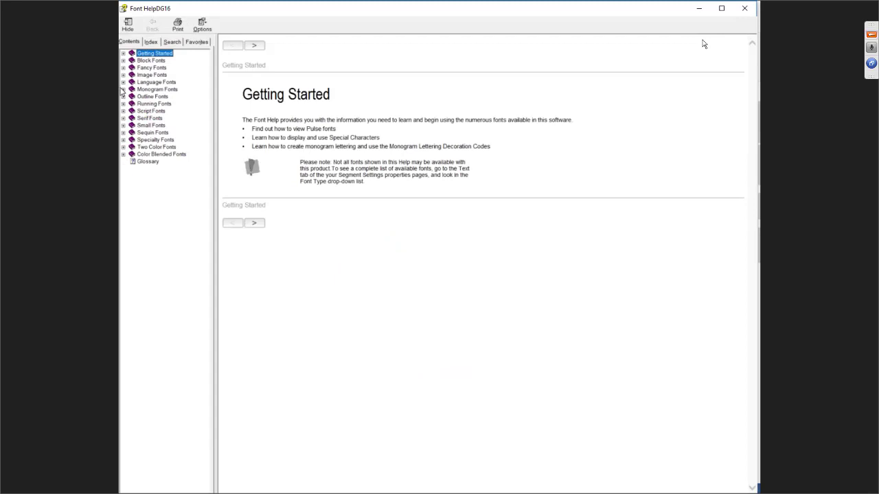
{"action": "left_click", "coordinate": [123, 90]}
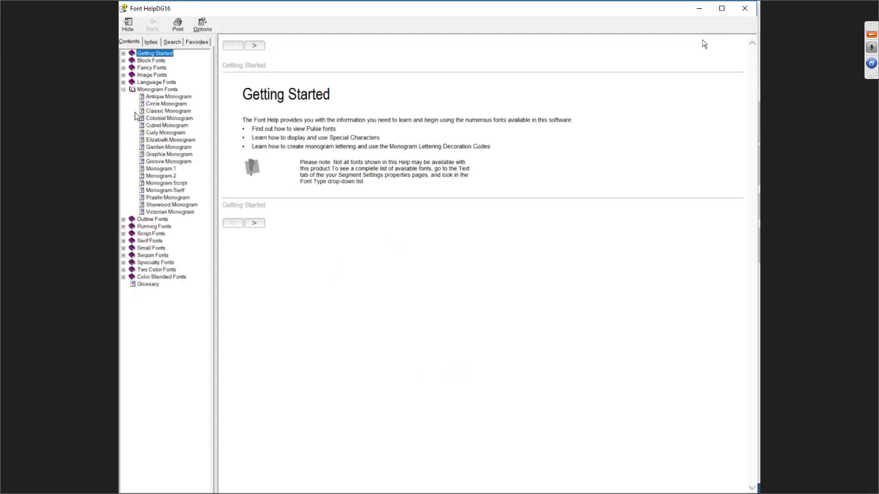
{"action": "left_click", "coordinate": [168, 169]}
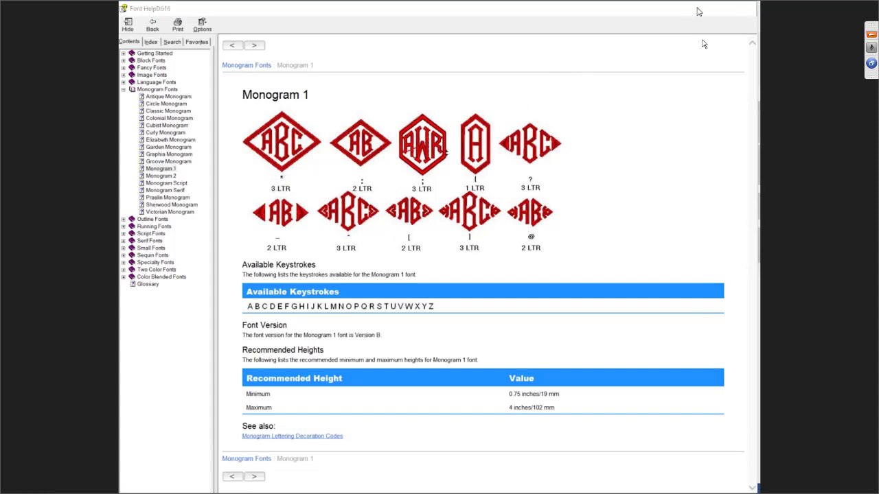
{"action": "left_click", "coordinate": [699, 9]}
Step: Try the * decoration on the monogram, and replace it with the ] decoration
{"action": "left_click", "coordinate": [698, 209]}
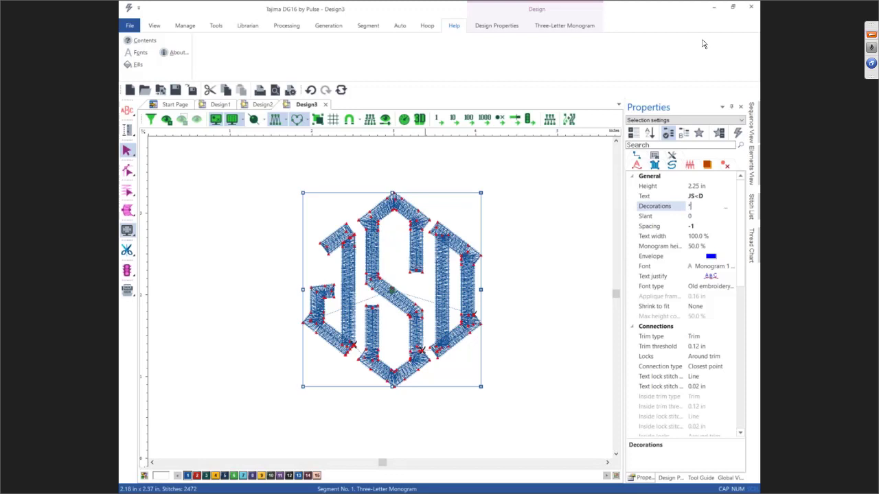
{"action": "key", "text": "Return"}
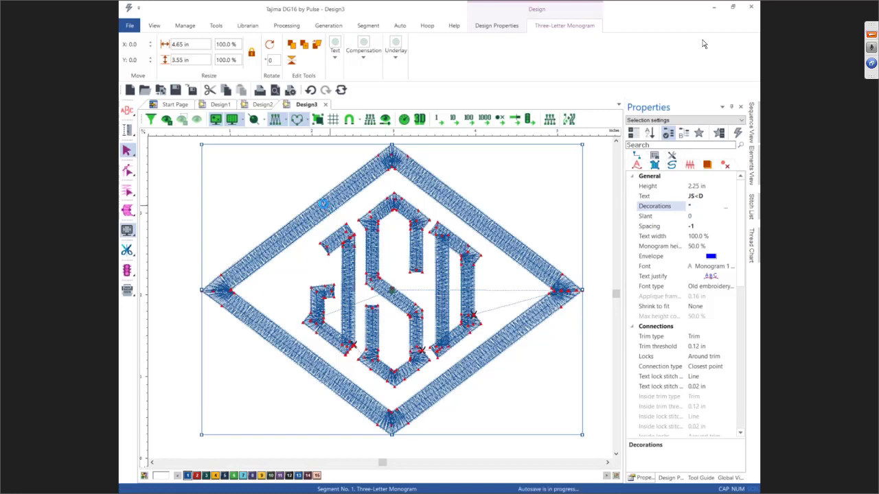
{"action": "left_click", "coordinate": [692, 206]}
{"action": "type", "text": "1"}
{"action": "key", "text": "Return"}
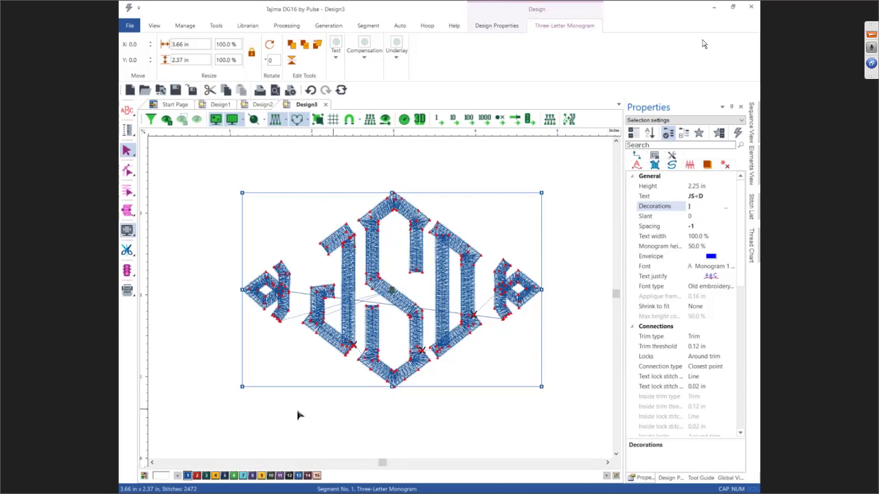
Step: Check the recommended heights for Monogram 1 in the font help, set the monogram's height to 6 in and deselect it
{"action": "key", "text": "F1"}
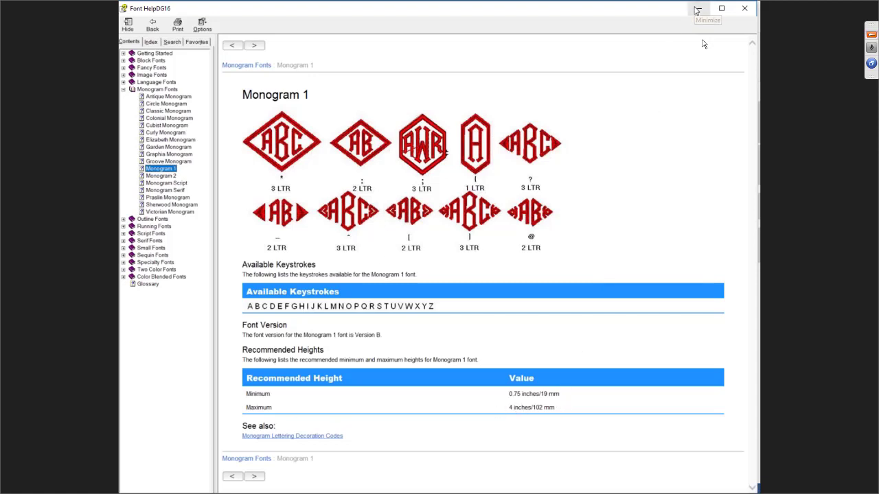
{"action": "left_click", "coordinate": [697, 9]}
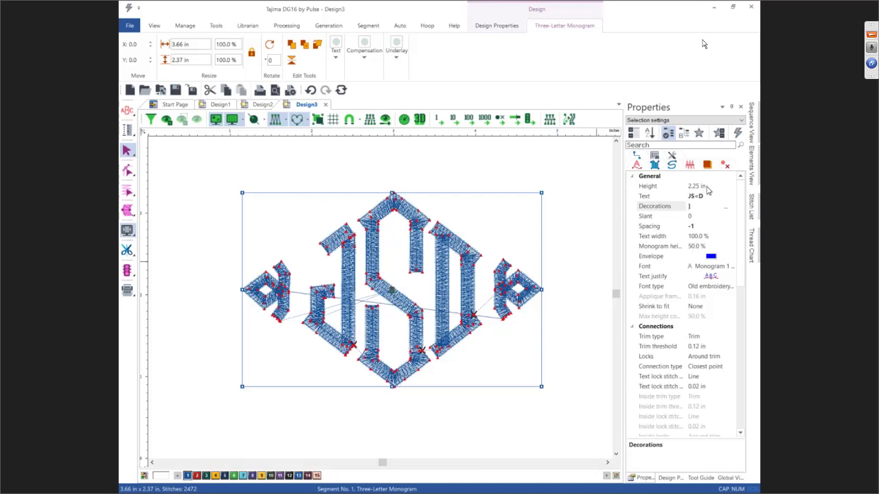
{"action": "left_click", "coordinate": [655, 188]}
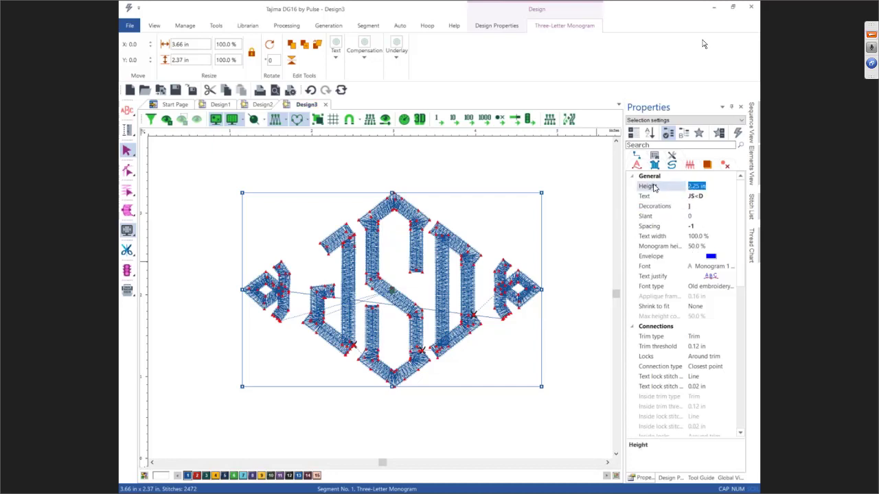
{"action": "type", "text": "6"}
{"action": "key", "text": "Return"}
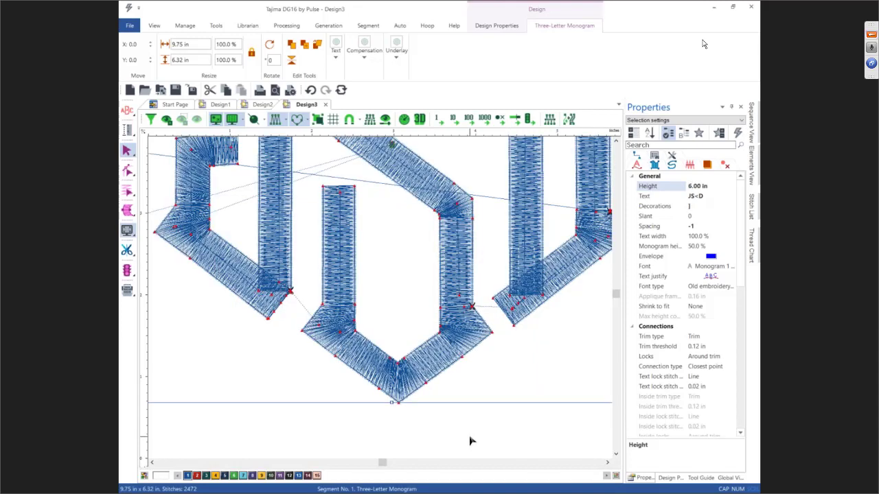
{"action": "left_click", "coordinate": [470, 441]}
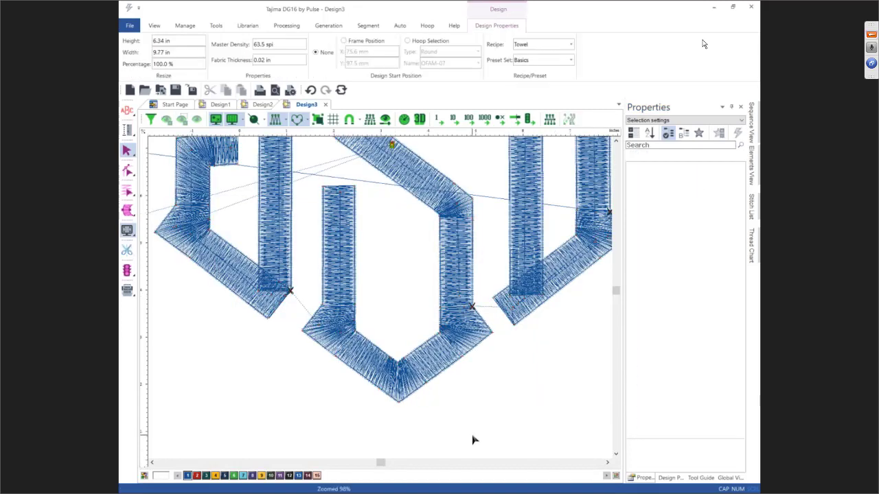
Step: Change the fill pattern of the whole monogram to Tatami 70
{"action": "left_click", "coordinate": [456, 400]}
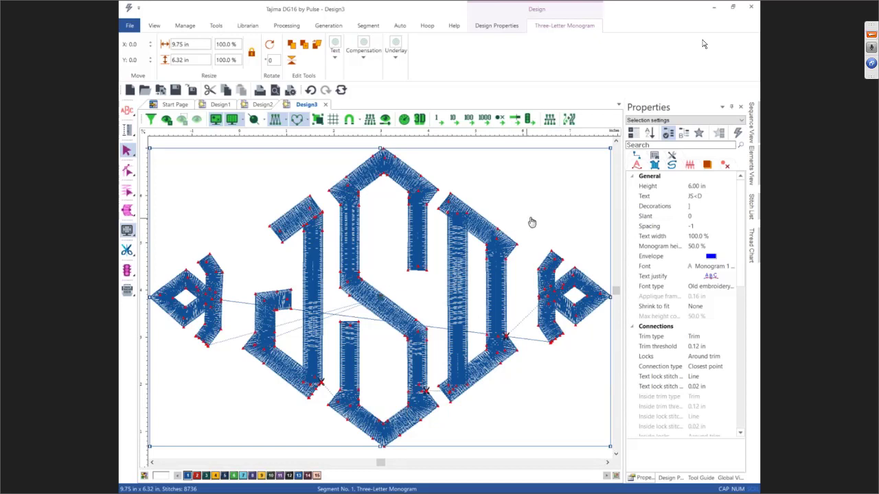
{"action": "left_click", "coordinate": [654, 166]}
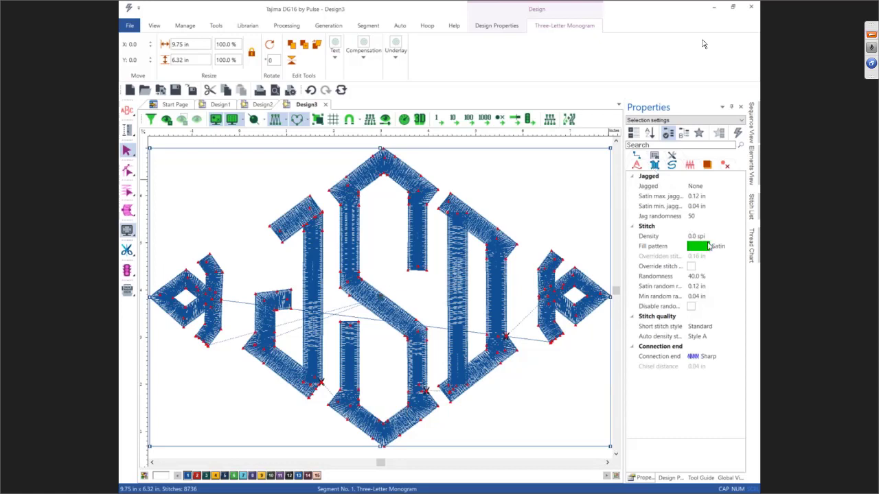
{"action": "left_click", "coordinate": [663, 247]}
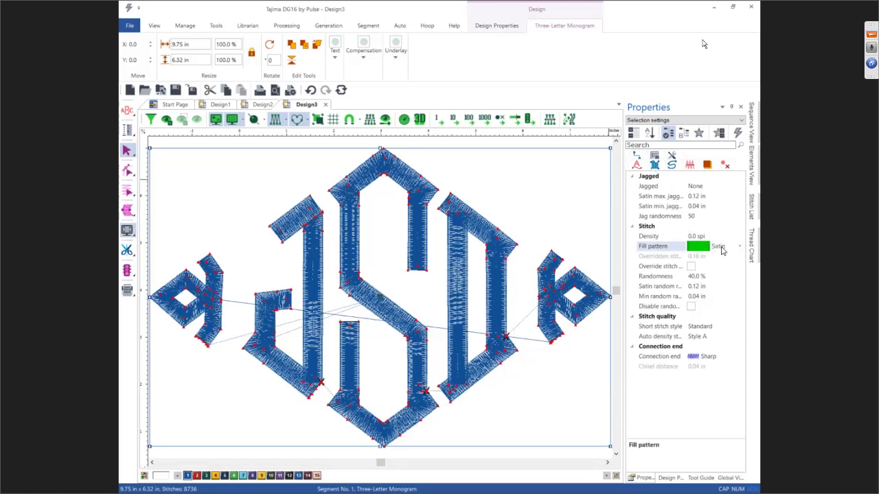
{"action": "left_click", "coordinate": [739, 247]}
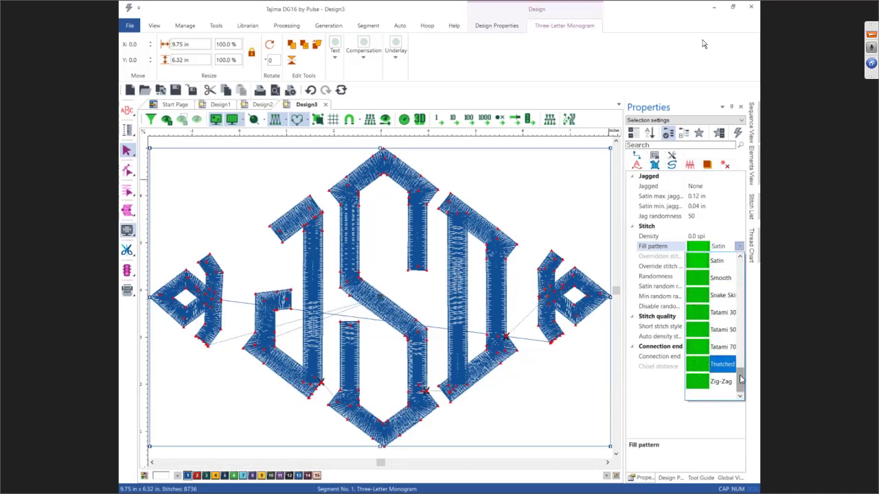
{"action": "left_click", "coordinate": [724, 347]}
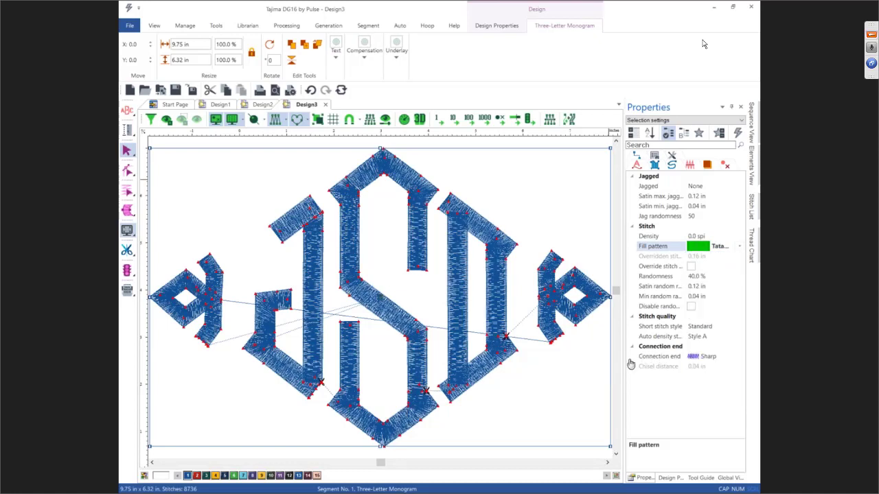
Step: Inspect the monogram's fill stitches up close in 3D, return to the normal stitch display and deselect the monogram
{"action": "left_click", "coordinate": [419, 120]}
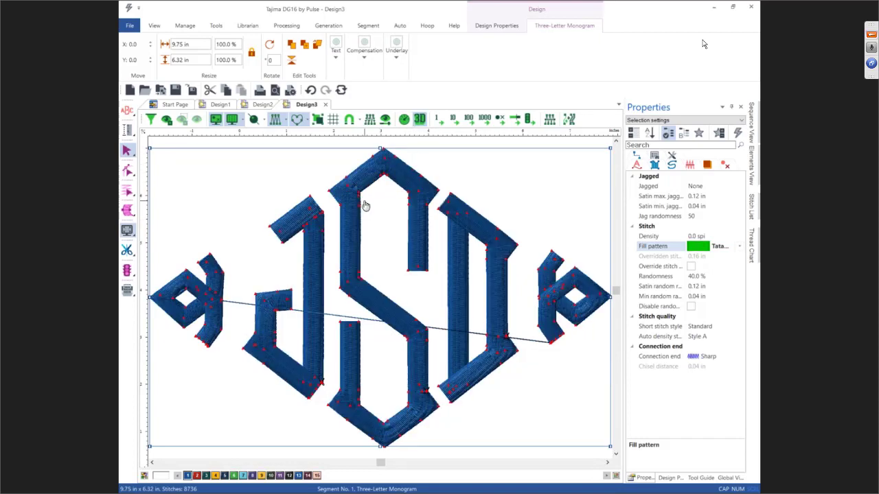
{"action": "scroll", "coordinate": [361, 208], "scroll_direction": "up", "scroll_amount": 1}
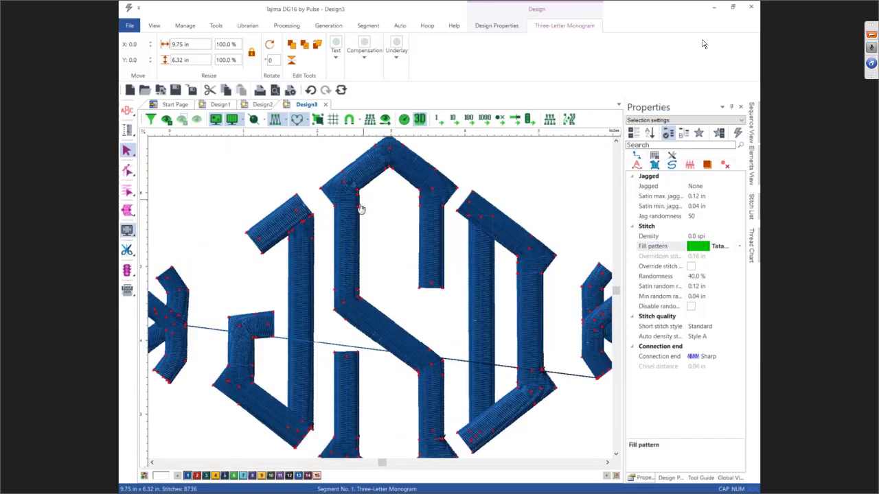
{"action": "scroll", "coordinate": [360, 209], "scroll_direction": "up", "scroll_amount": 3}
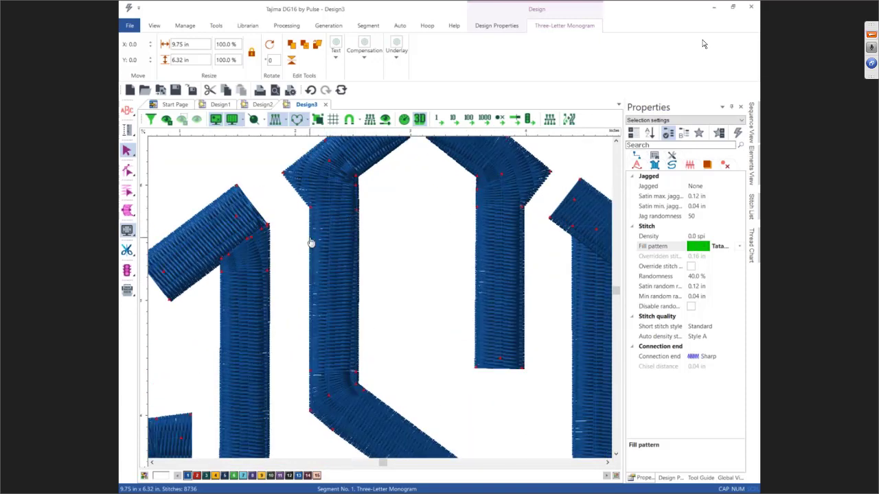
{"action": "scroll", "coordinate": [311, 242], "scroll_direction": "down", "scroll_amount": 3}
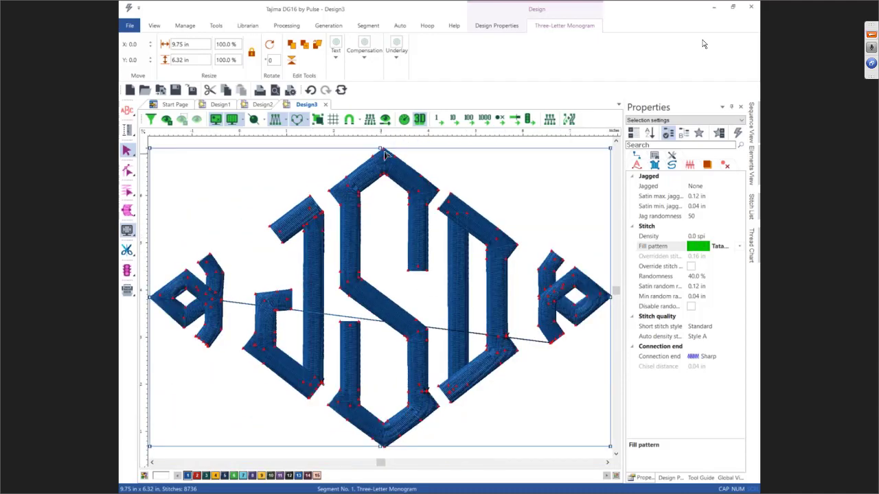
{"action": "left_click", "coordinate": [418, 124]}
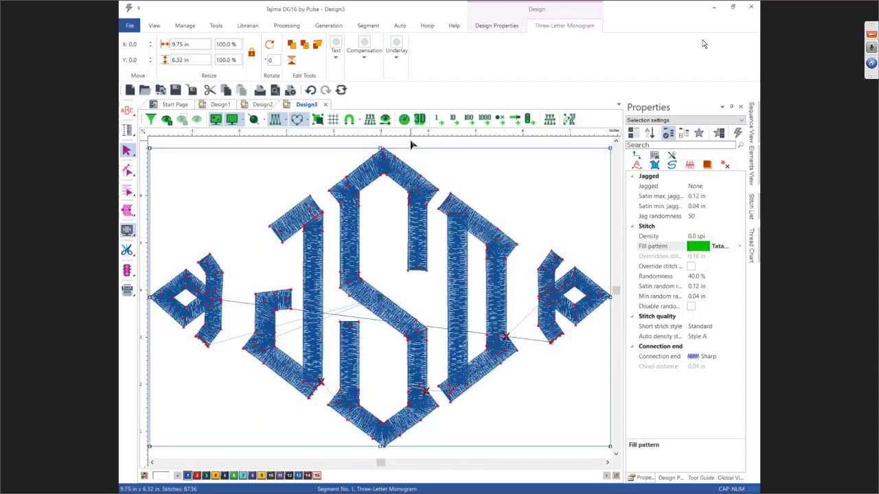
{"action": "left_click", "coordinate": [415, 144]}
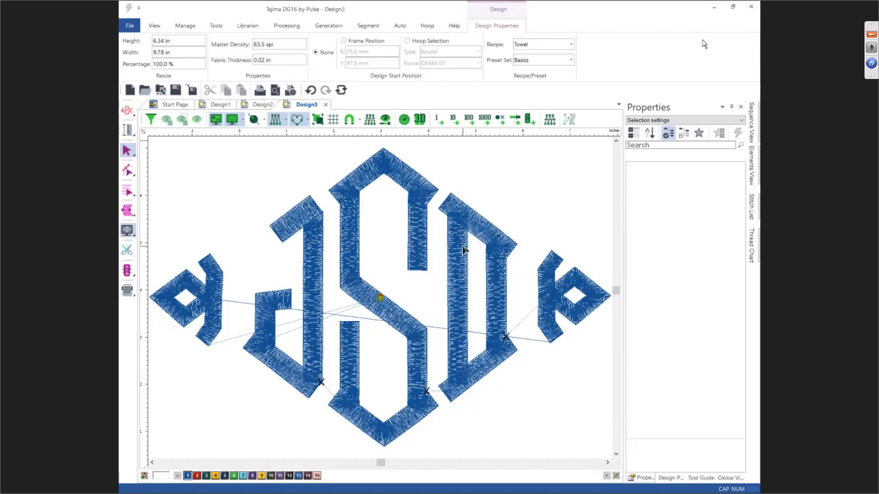
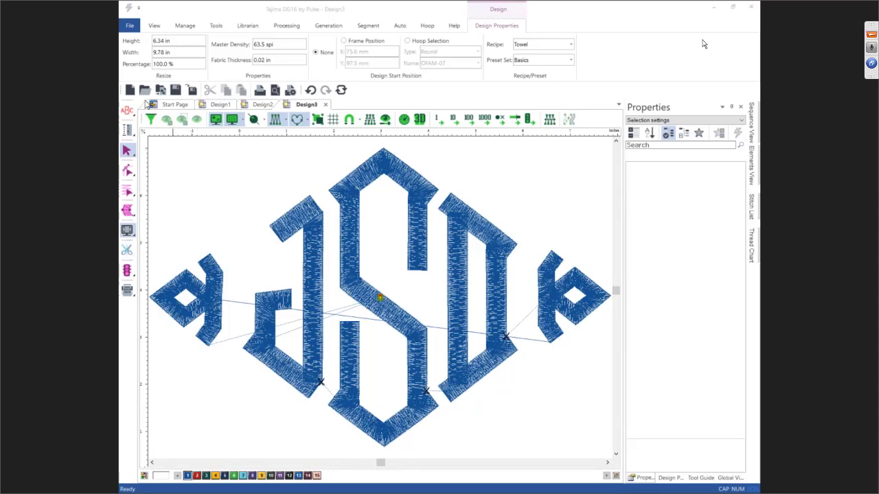
Step: Start a new document using the Monogram specialty project
{"action": "left_click", "coordinate": [129, 26]}
{"action": "left_click", "coordinate": [136, 39]}
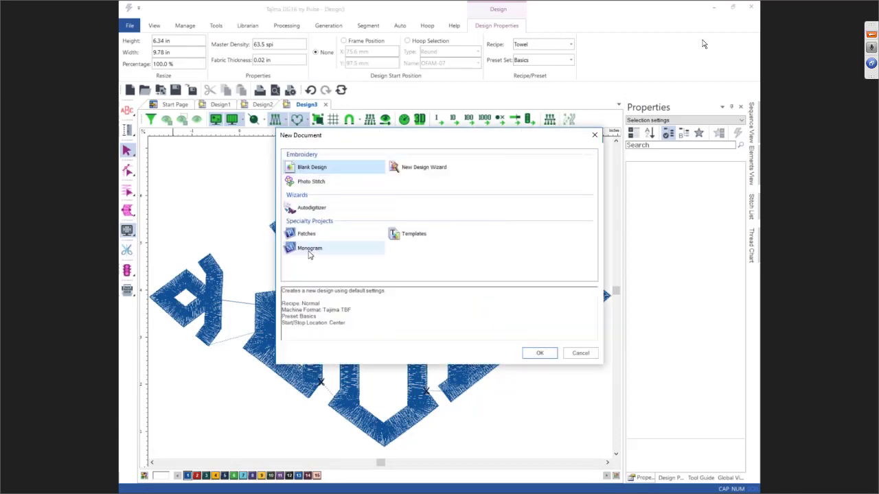
{"action": "left_click", "coordinate": [309, 254]}
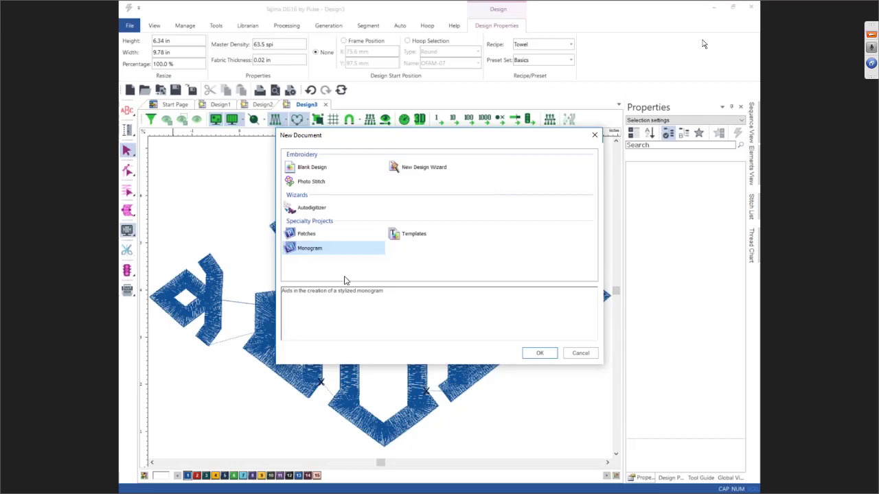
{"action": "left_click", "coordinate": [537, 354]}
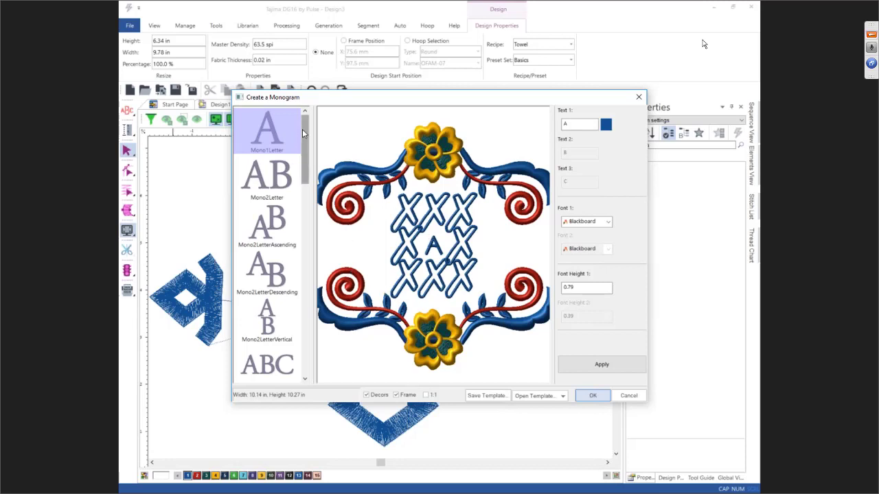
Step: Turn off the decors and the frame and choose the Mono3LetterLeft layout for the monogram
{"action": "mouse_move", "coordinate": [302, 129]}
{"action": "left_mouse_down"}
{"action": "mouse_move", "coordinate": [311, 324]}
{"action": "mouse_move", "coordinate": [311, 130]}
{"action": "left_mouse_up"}
{"action": "left_click", "coordinate": [366, 396]}
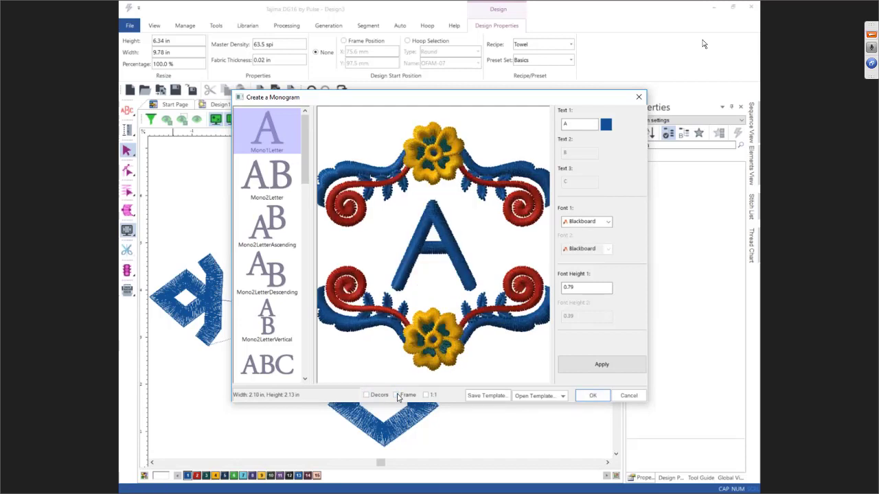
{"action": "left_click", "coordinate": [398, 396]}
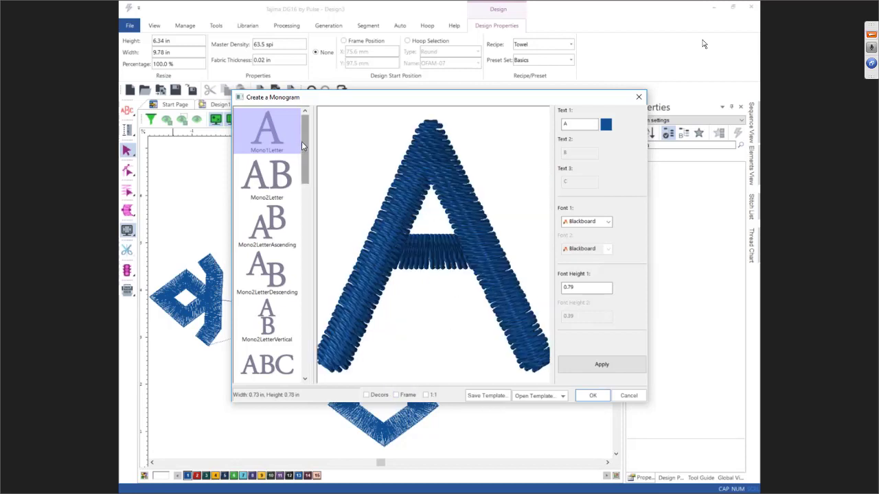
{"action": "left_click_drag", "start_coordinate": [305, 142], "coordinate": [312, 240]}
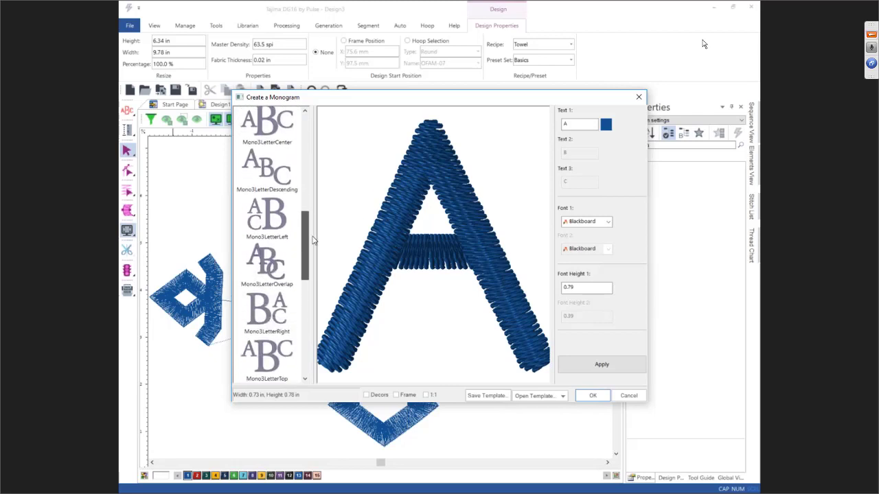
{"action": "left_click", "coordinate": [278, 206]}
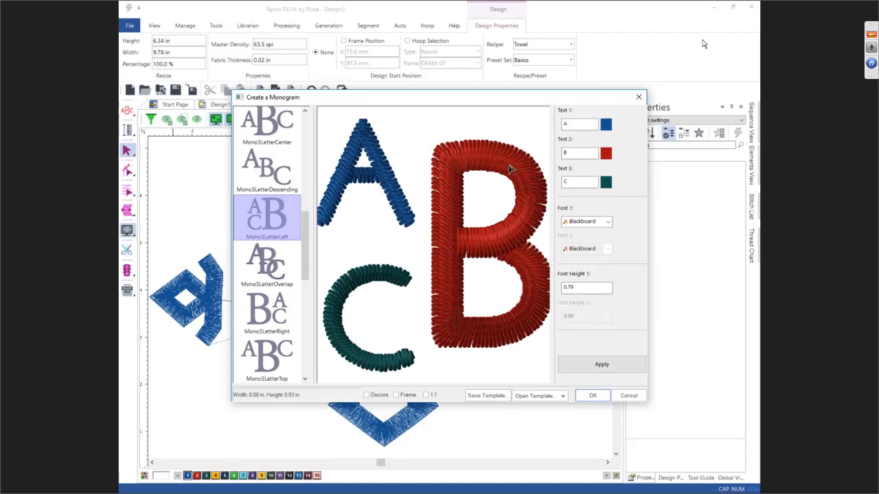
Step: Set the monogram's three letters to J, S and D
{"action": "left_click", "coordinate": [573, 126]}
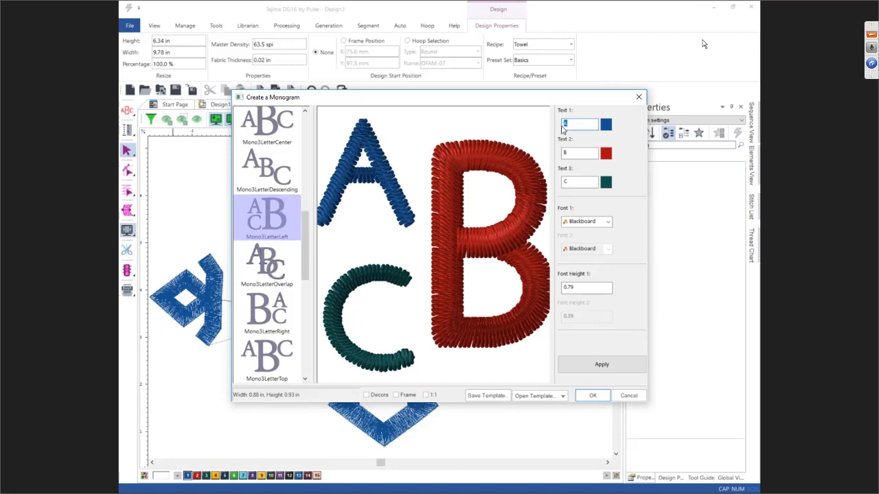
{"action": "type", "text": "J"}
{"action": "left_click", "coordinate": [572, 152]}
{"action": "left_click", "coordinate": [564, 182]}
{"action": "type", "text": "D"}
Step: Apply the Brantford New font with a font height of 1.00 in to the monogram
{"action": "left_click", "coordinate": [587, 221]}
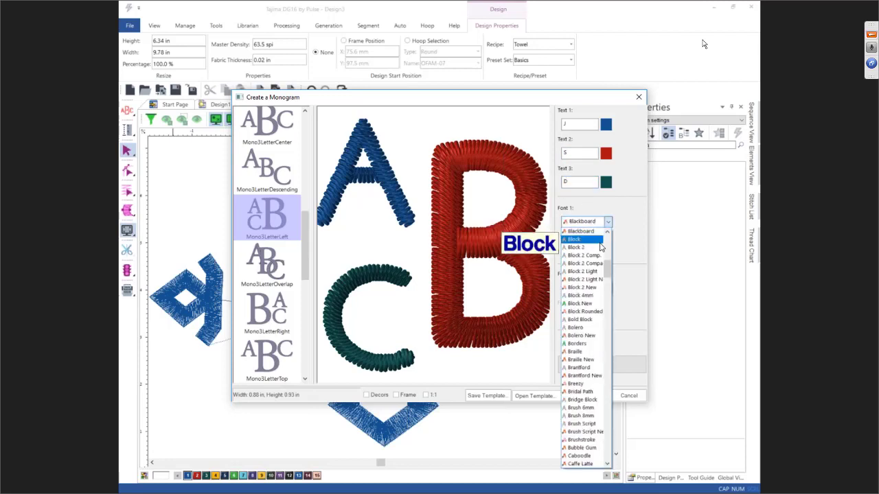
{"action": "left_click", "coordinate": [595, 376]}
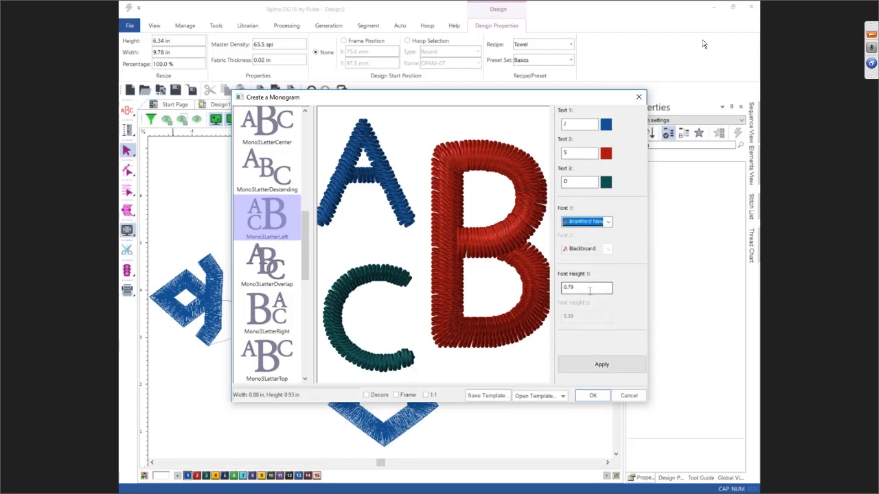
{"action": "double_click", "coordinate": [589, 288]}
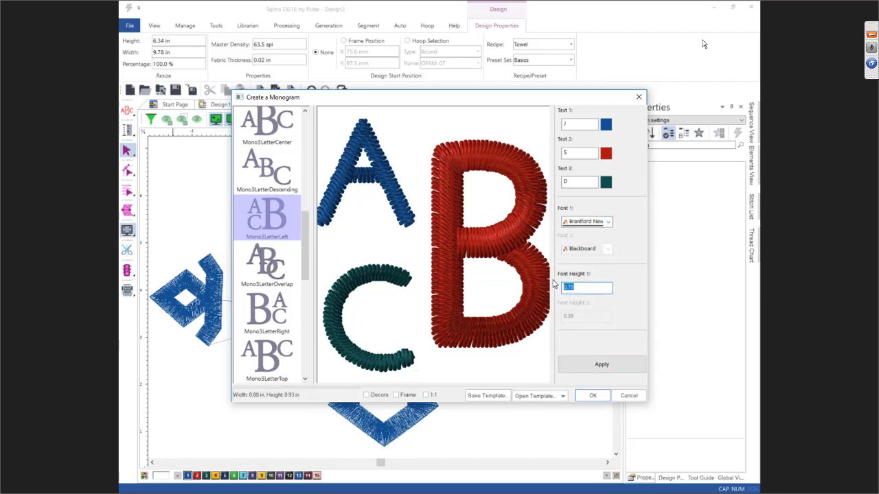
{"action": "type", "text": "1"}
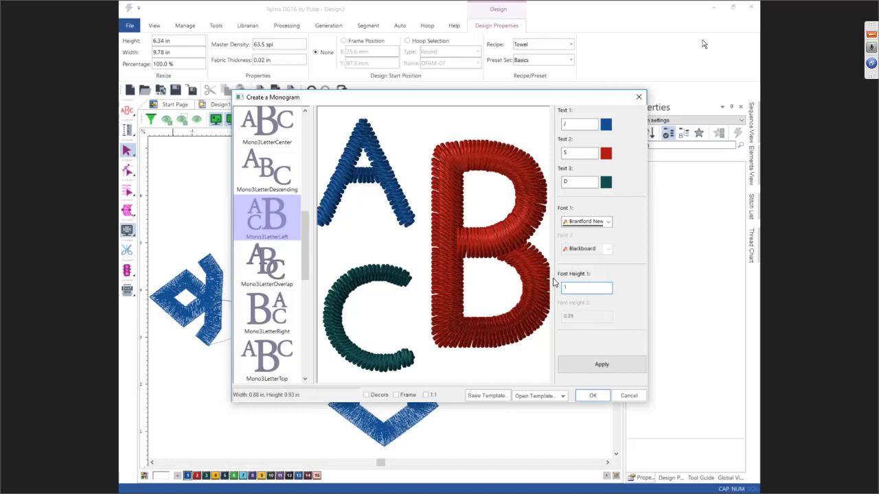
{"action": "left_click", "coordinate": [591, 360]}
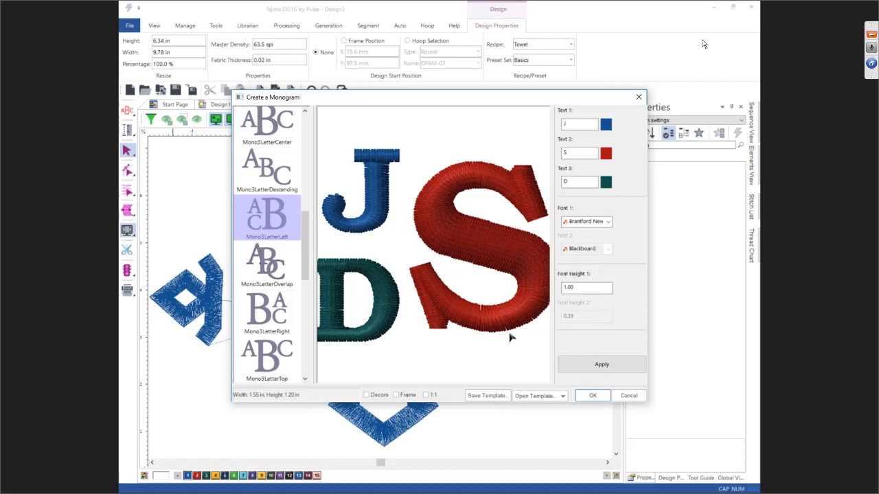
Step: Turn on the frame, replace it with frame design MPM-BD012 and generate the monogram design
{"action": "left_click", "coordinate": [397, 399]}
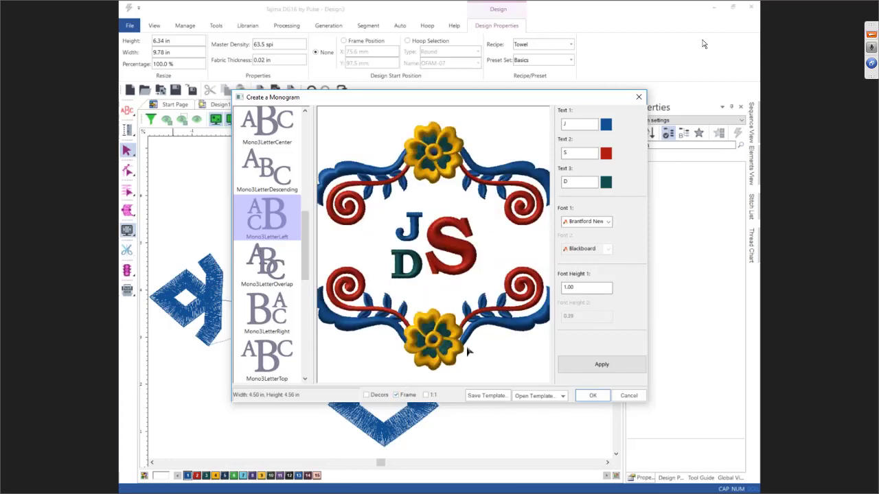
{"action": "left_click", "coordinate": [432, 162]}
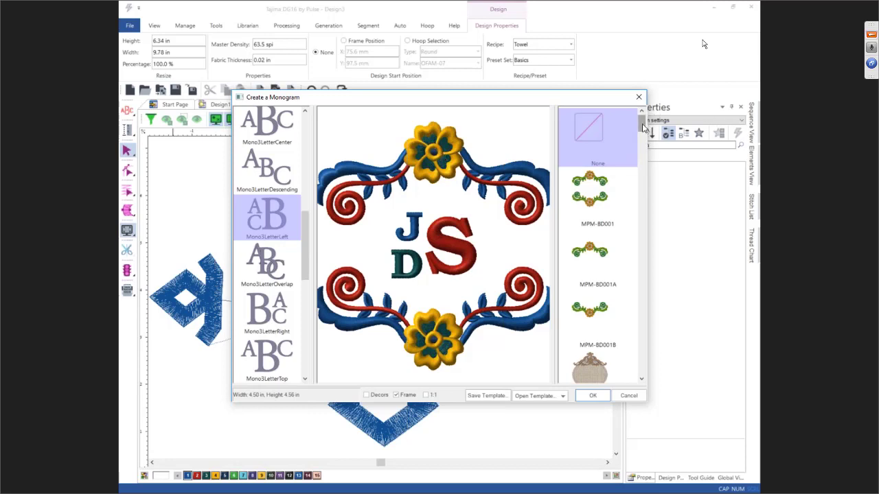
{"action": "scroll", "coordinate": [602, 183], "scroll_direction": "down", "scroll_amount": 5}
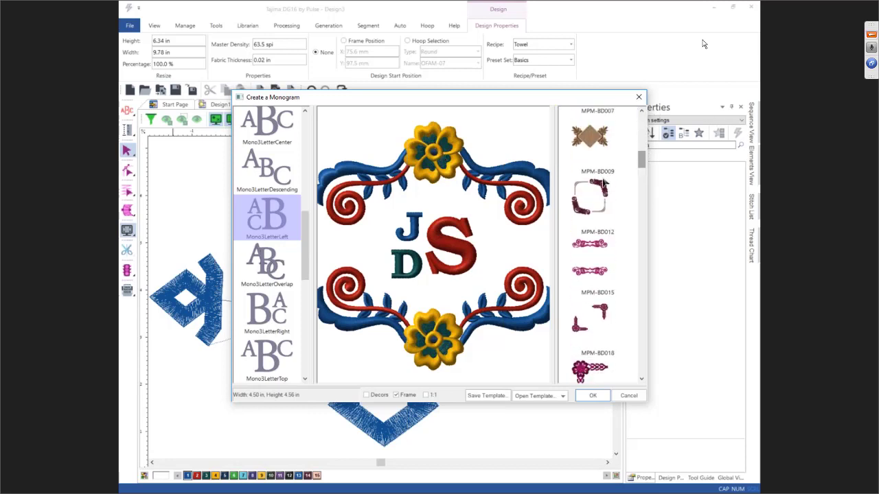
{"action": "left_click", "coordinate": [602, 183]}
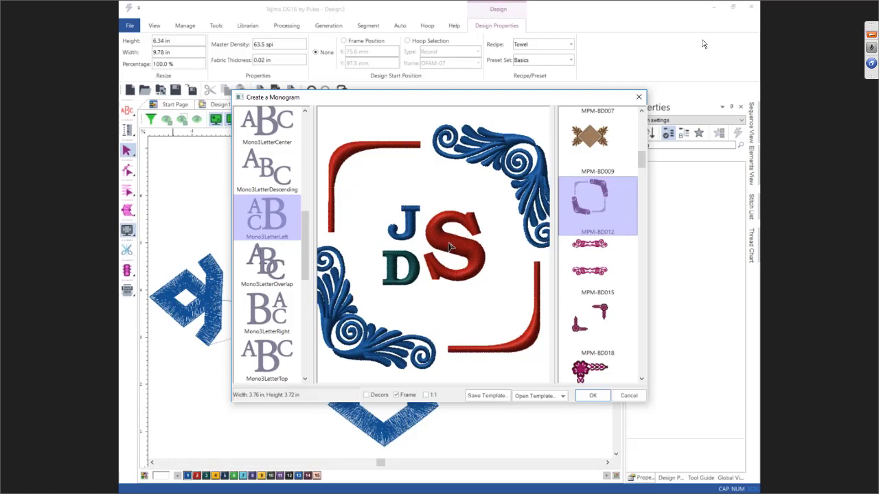
{"action": "left_click", "coordinate": [592, 395]}
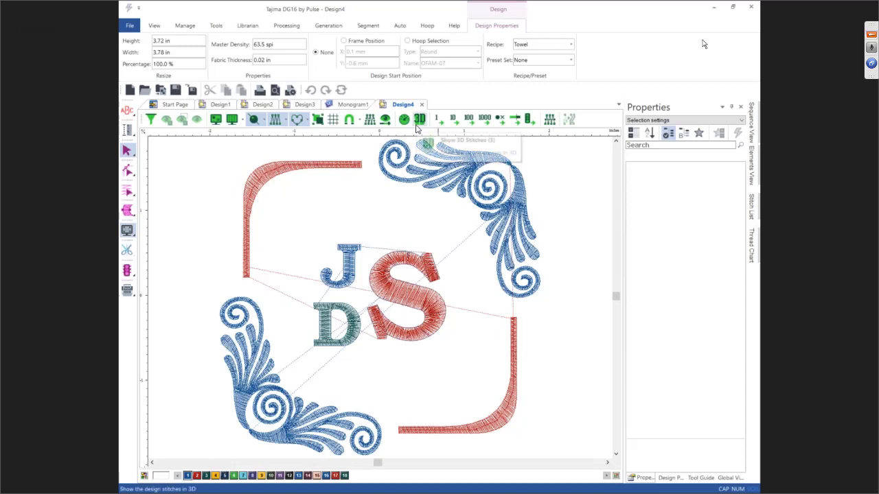
Step: Close the generated Design4 without saving and close its Monogram1 project
{"action": "left_click", "coordinate": [422, 105]}
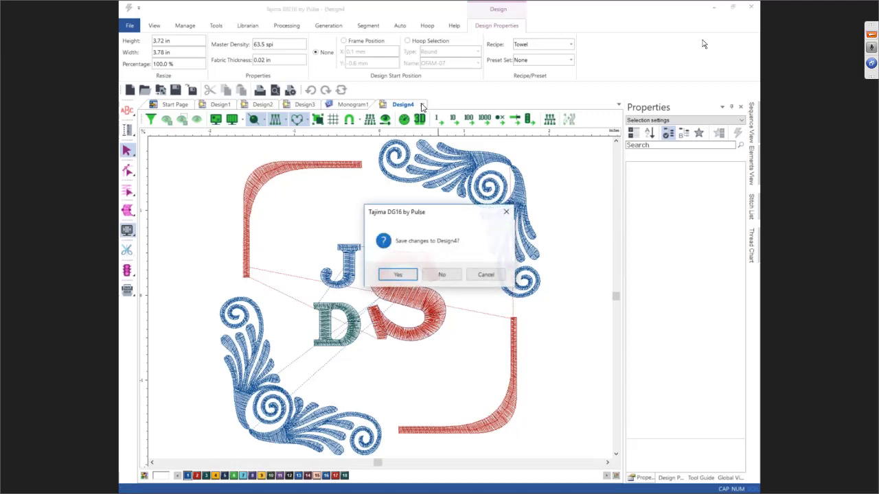
{"action": "left_click", "coordinate": [441, 274]}
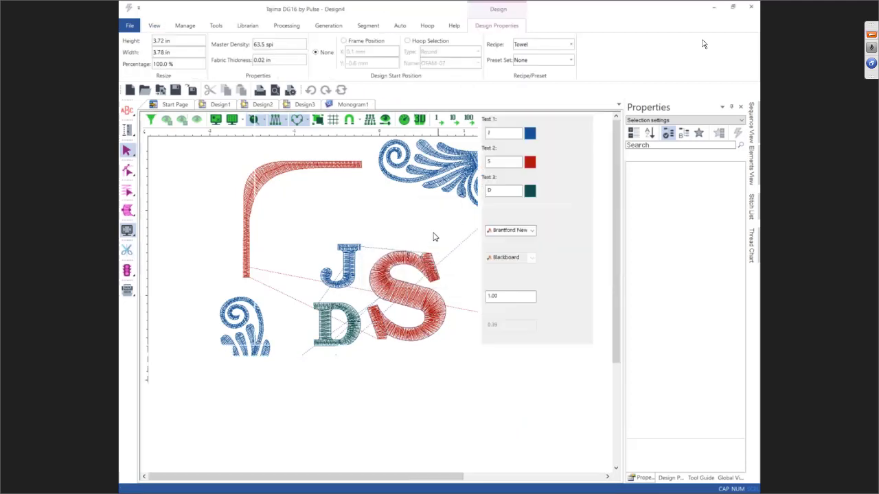
{"action": "left_click", "coordinate": [378, 106]}
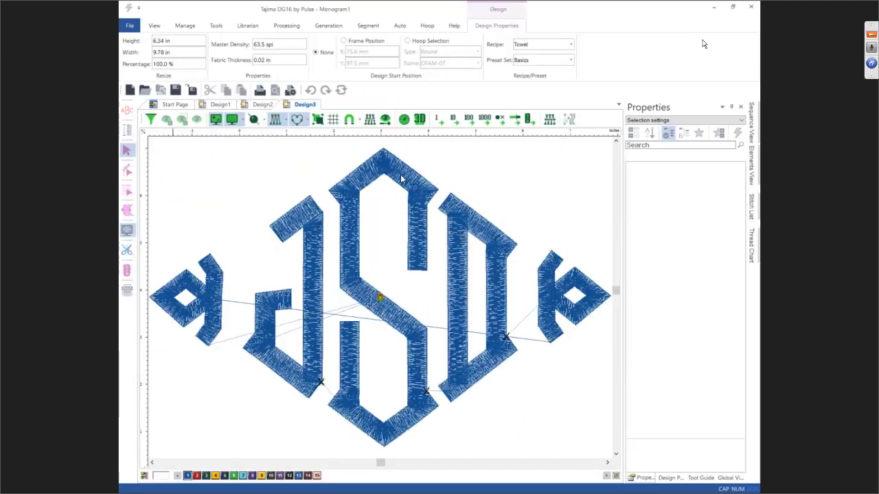
Step: Start another new document with the Monogram specialty project
{"action": "left_click", "coordinate": [129, 25]}
{"action": "left_click", "coordinate": [134, 41]}
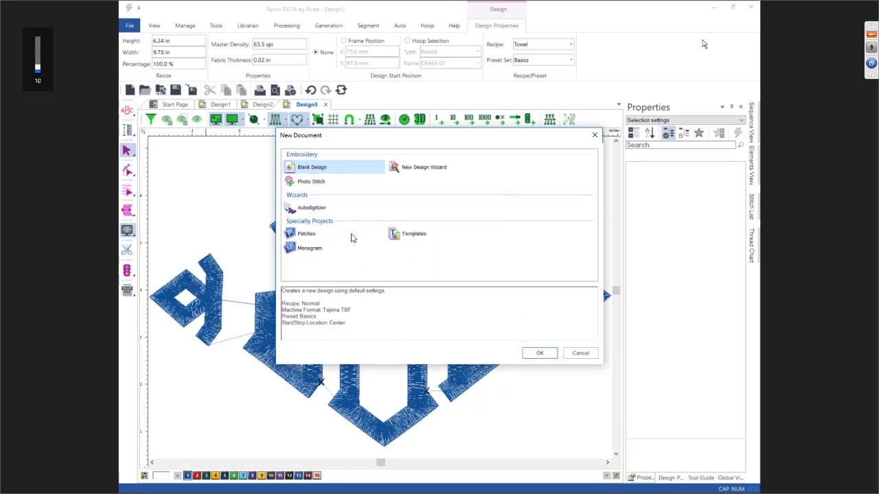
{"action": "left_click", "coordinate": [316, 250]}
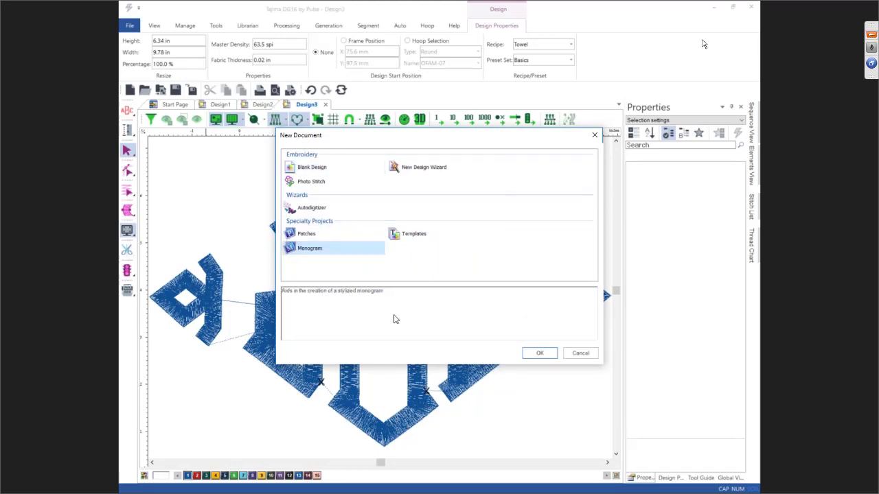
{"action": "left_click", "coordinate": [539, 354]}
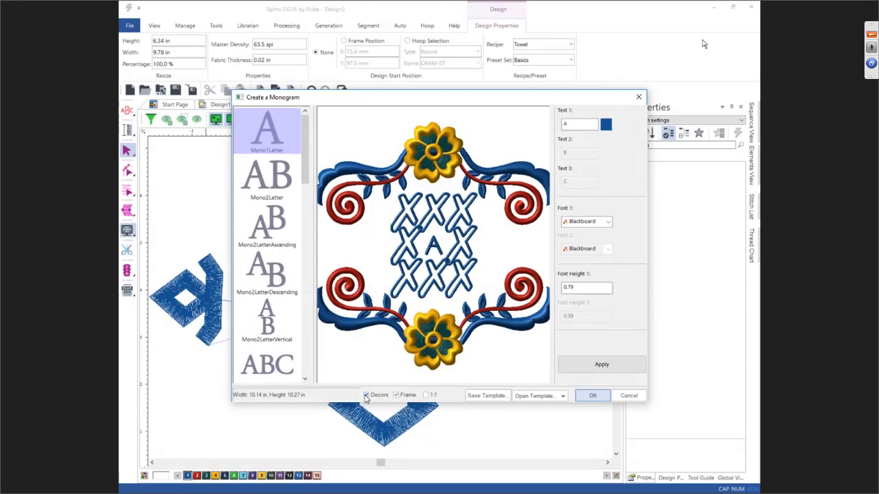
Step: Turn off the frame, keep the decors and choose the single-line MonoLine1 layout
{"action": "left_click", "coordinate": [396, 395]}
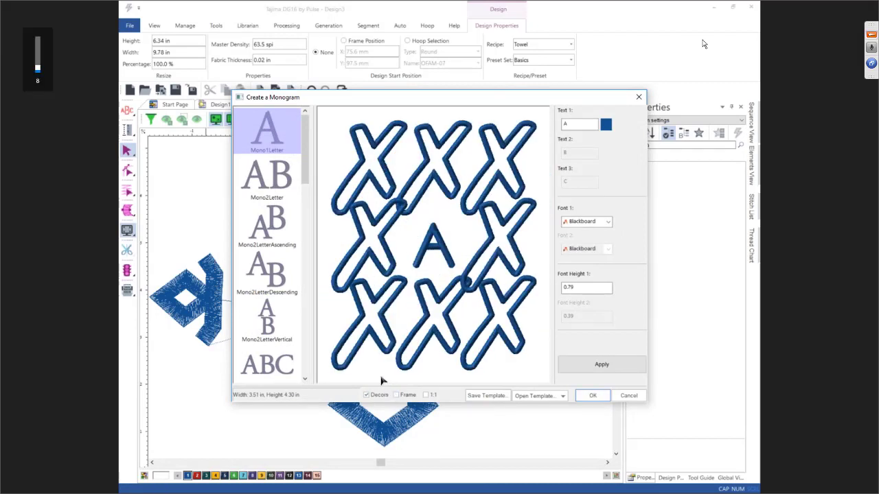
{"action": "left_click_drag", "start_coordinate": [306, 173], "coordinate": [311, 327]}
{"action": "left_click", "coordinate": [277, 263]}
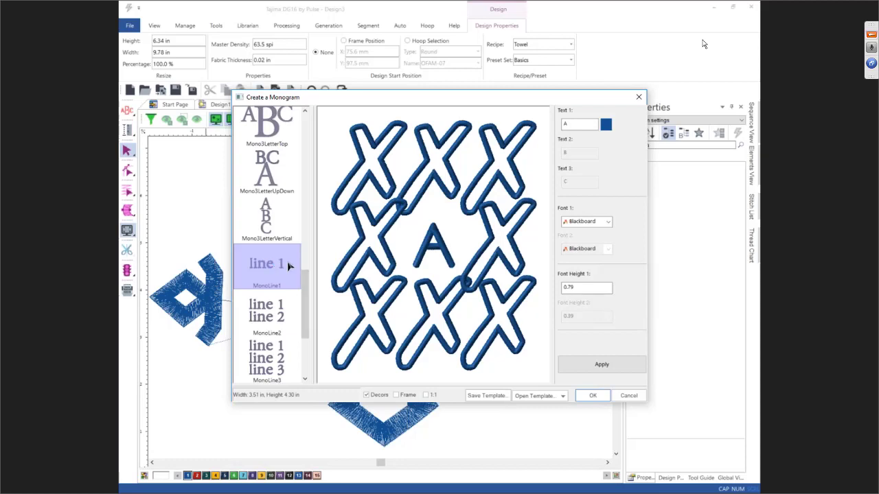
Step: Enter a first name as the monogram's text and apply the Caffe Latte font
{"action": "double_click", "coordinate": [563, 124]}
{"action": "type", "text": "A"}
{"action": "left_click", "coordinate": [596, 222]}
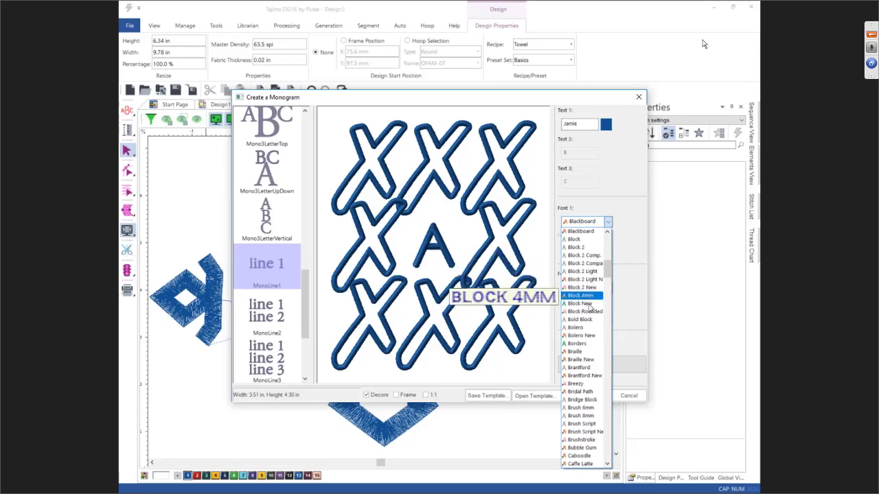
{"action": "left_click", "coordinate": [578, 465]}
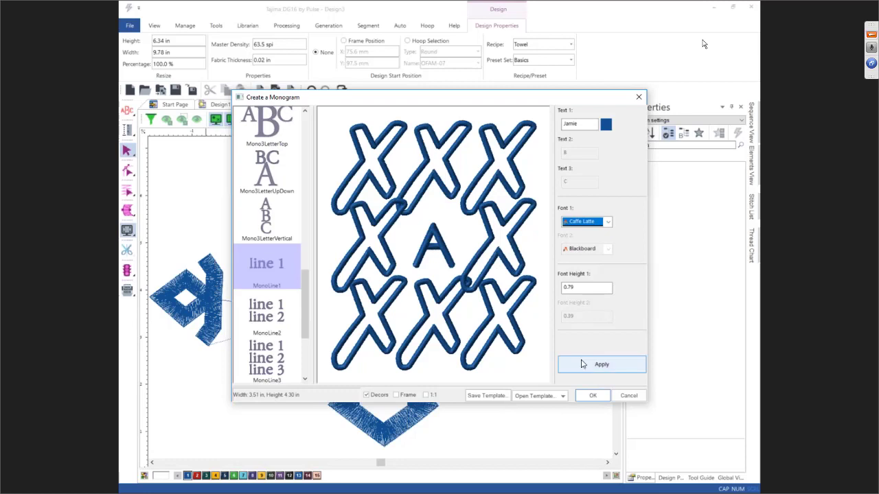
{"action": "left_click", "coordinate": [582, 364]}
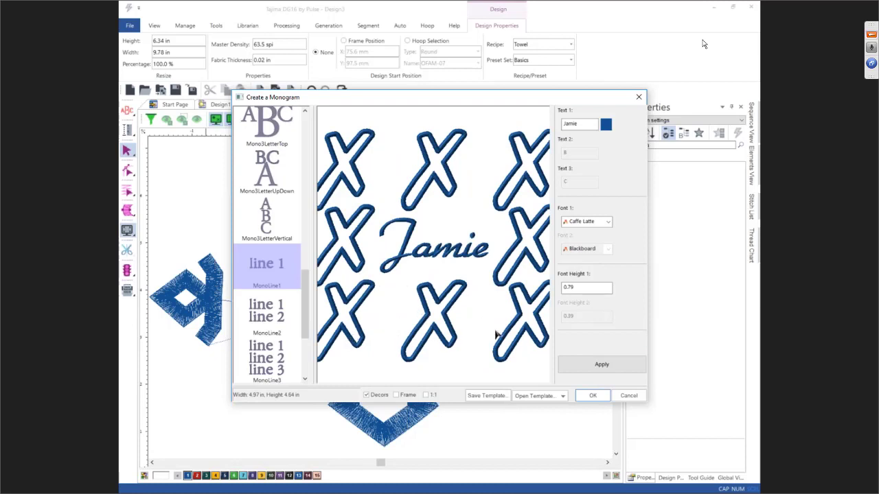
Step: Fill the decor placeholder centred below the name with decor MPM-DDE003
{"action": "left_click", "coordinate": [444, 297]}
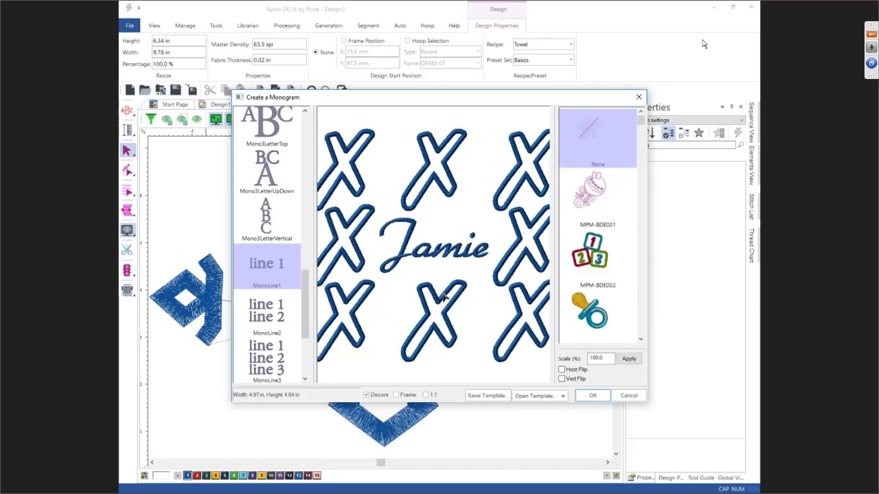
{"action": "left_click_drag", "start_coordinate": [643, 121], "coordinate": [644, 153]}
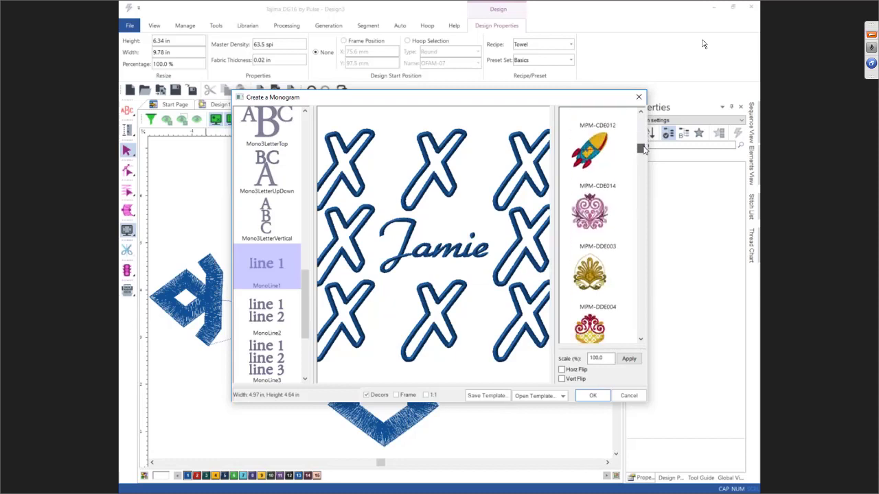
{"action": "left_click", "coordinate": [589, 194]}
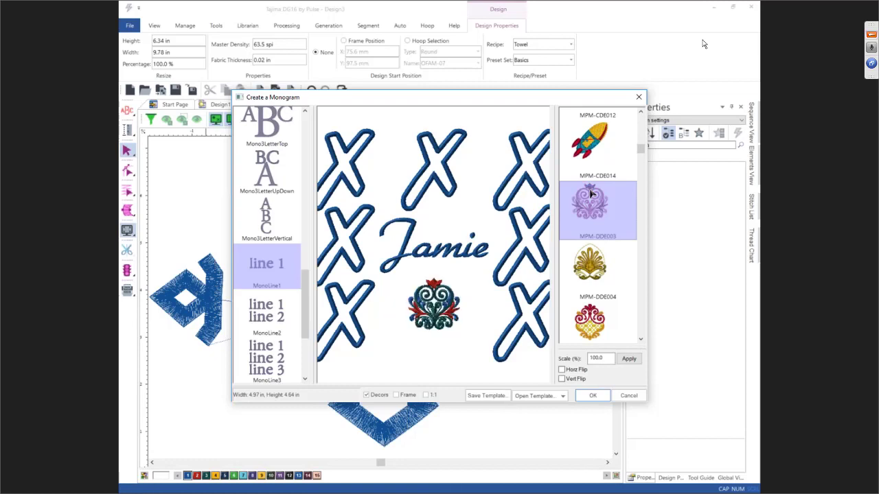
Step: Place decor MPM-DDE004 in both upper corner placeholders and generate the monogram design
{"action": "left_click", "coordinate": [364, 193]}
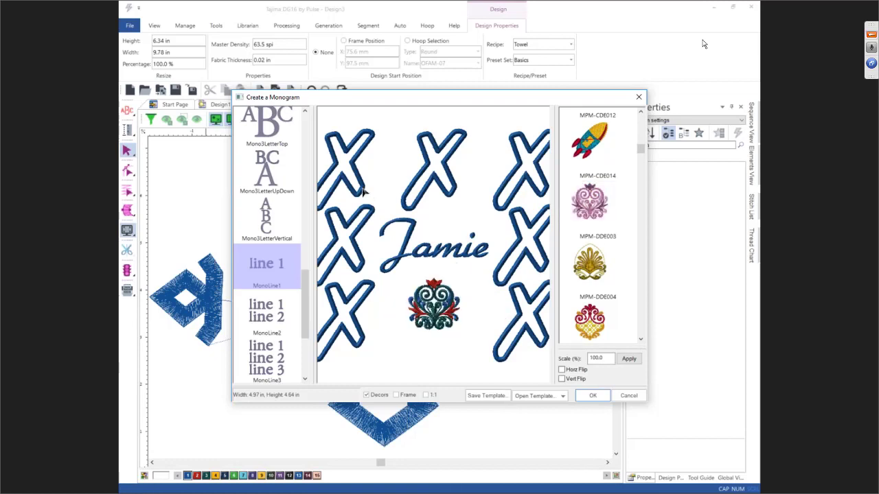
{"action": "left_click", "coordinate": [590, 266]}
{"action": "left_click_drag", "start_coordinate": [589, 262], "coordinate": [537, 215]}
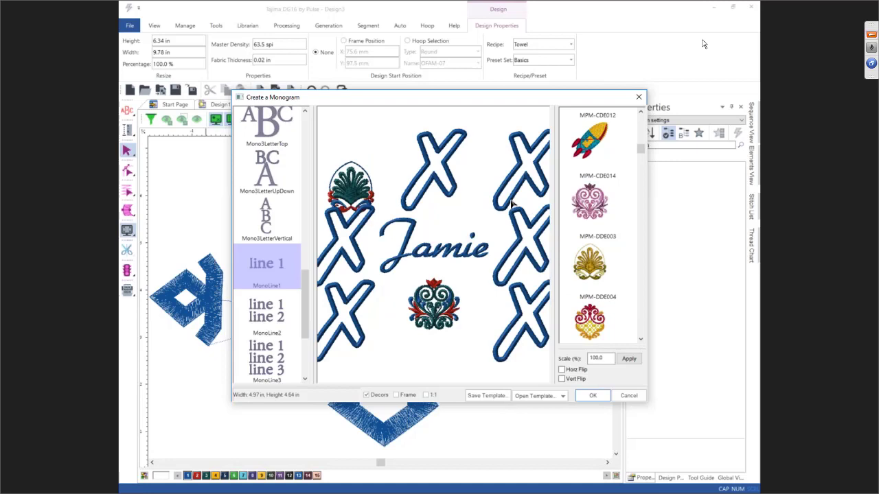
{"action": "left_click", "coordinate": [587, 266]}
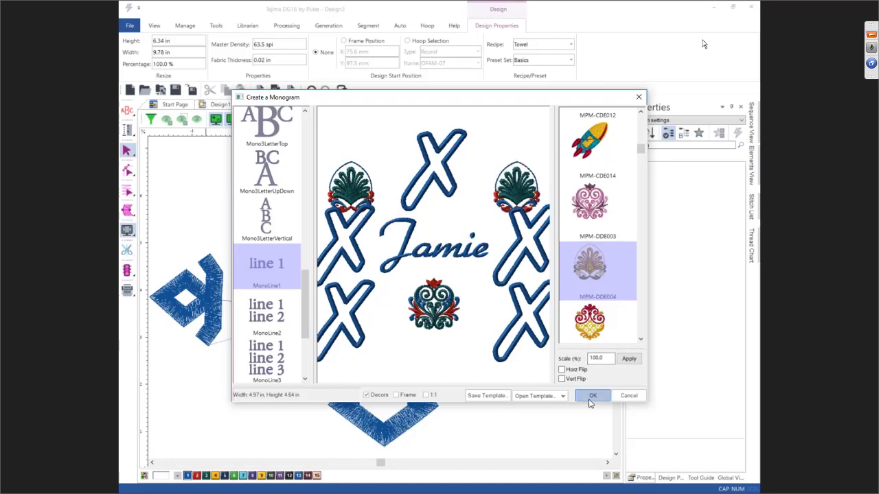
{"action": "left_click", "coordinate": [589, 401]}
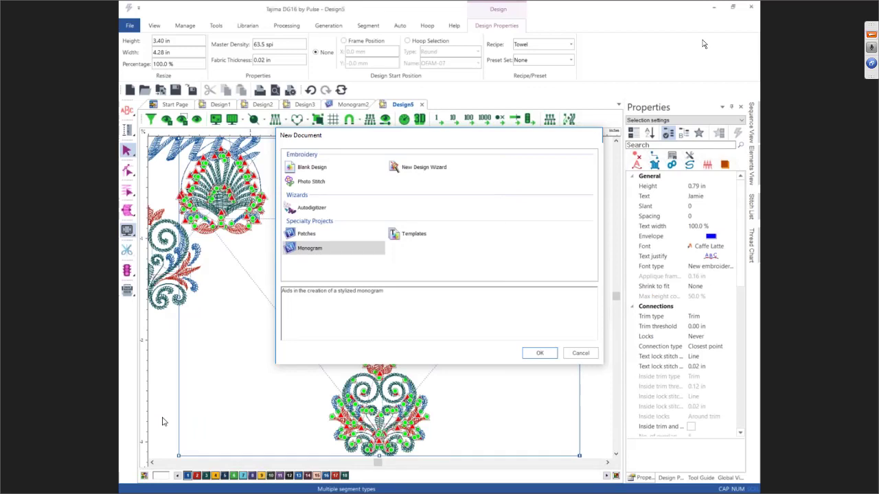
Step: Cancel the new document and close the generated name monogram design without saving it
{"action": "key", "text": "Escape"}
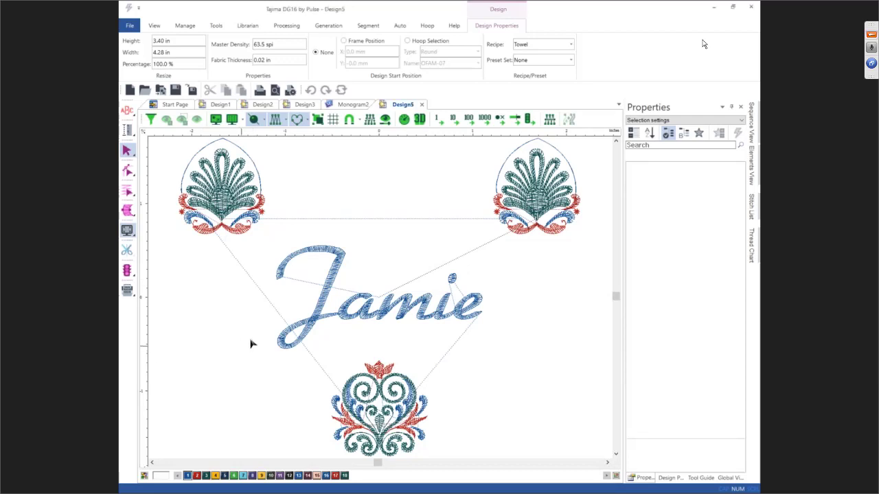
{"action": "left_click", "coordinate": [422, 104]}
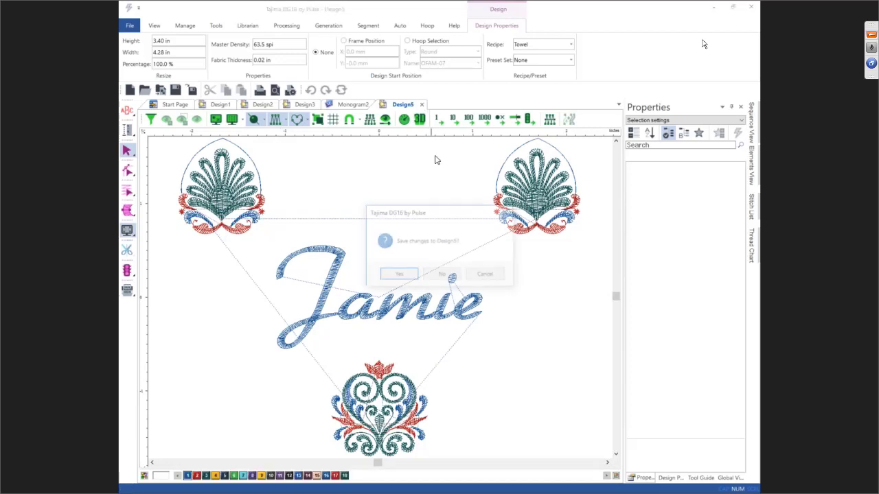
{"action": "left_click", "coordinate": [443, 275]}
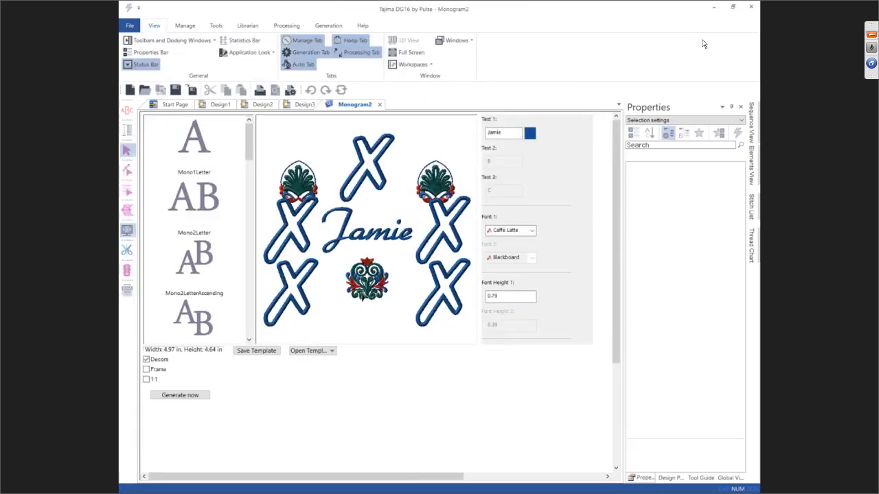
Step: Remove the bottom-centre and upper-right decors from the monogram, and place decor MPM-BDE001 in the lower-right corner placeholder
{"action": "left_click", "coordinate": [364, 299]}
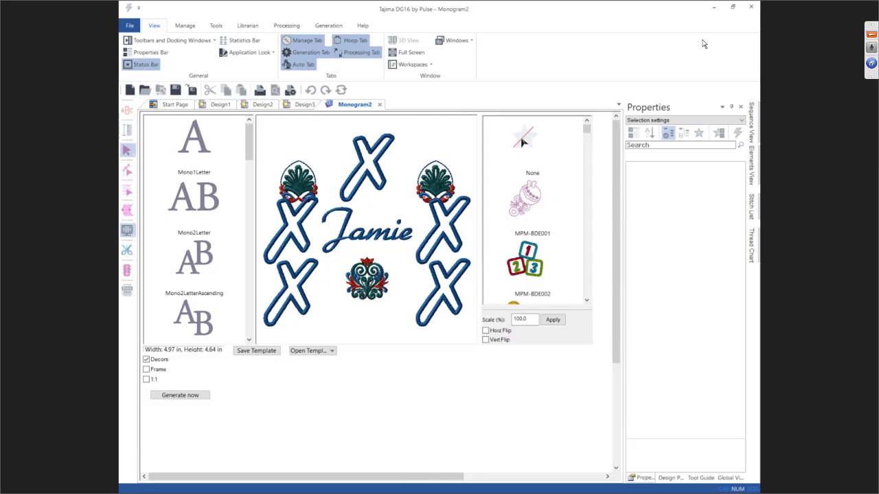
{"action": "left_click", "coordinate": [522, 140]}
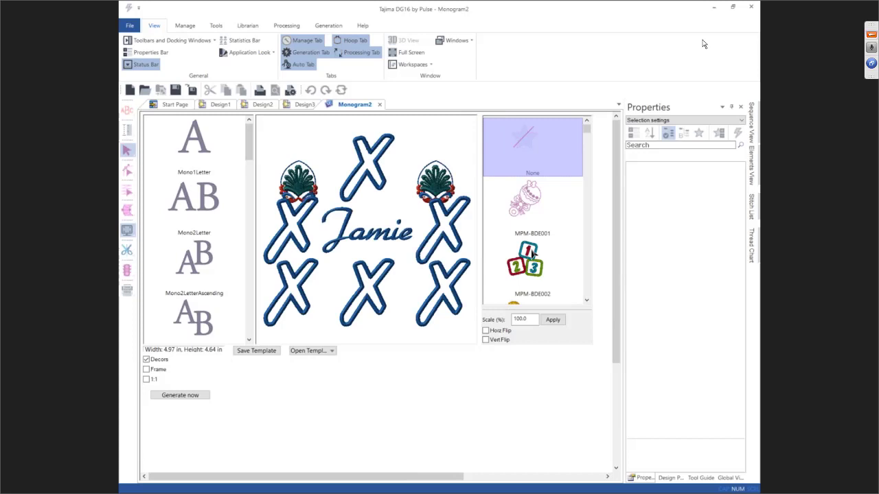
{"action": "left_click", "coordinate": [518, 144]}
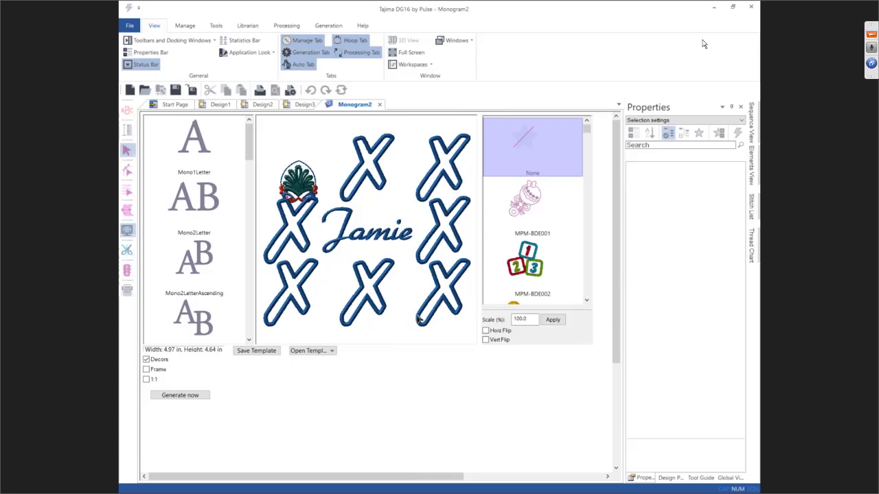
{"action": "left_click", "coordinate": [531, 208]}
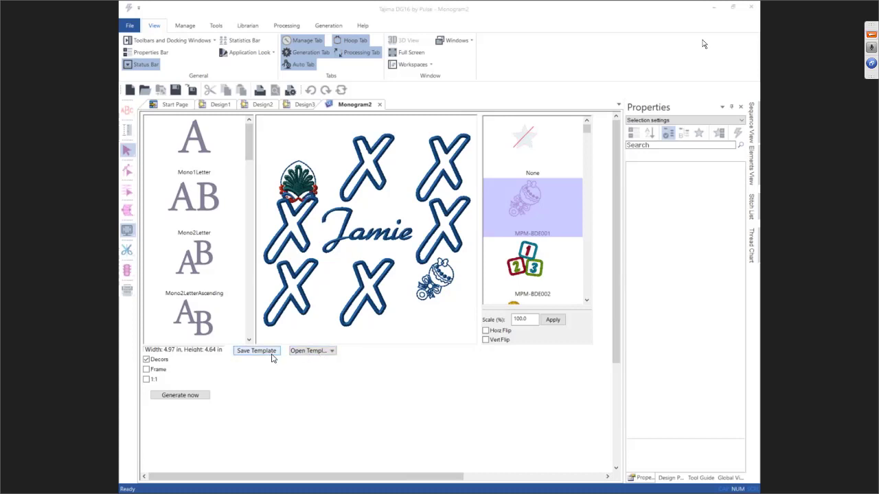
{"action": "left_click", "coordinate": [332, 352]}
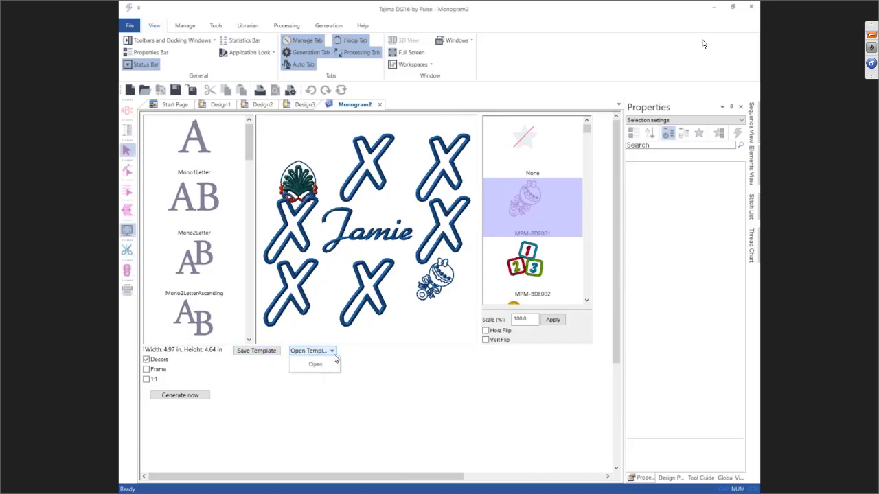
{"action": "left_click", "coordinate": [315, 363]}
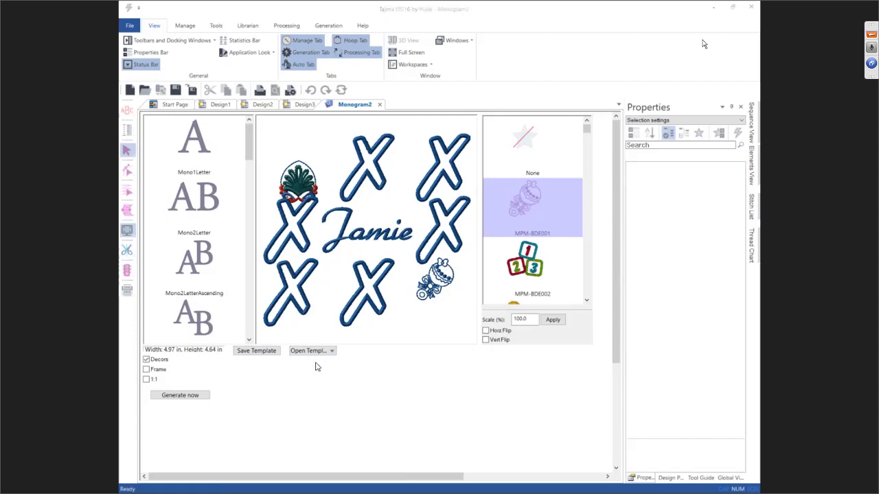
{"action": "left_click", "coordinate": [575, 355]}
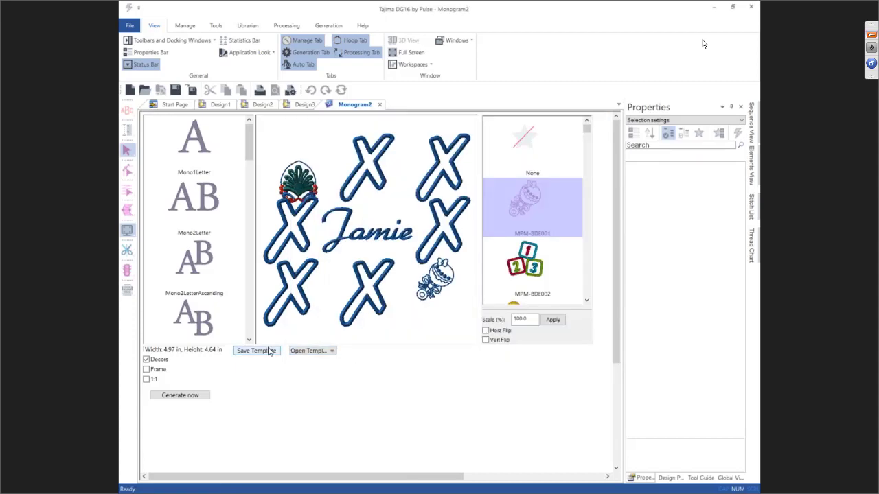
Step: Save the monogram layout as a template named after its first-name text, and close the monogram document
{"action": "left_click", "coordinate": [270, 351]}
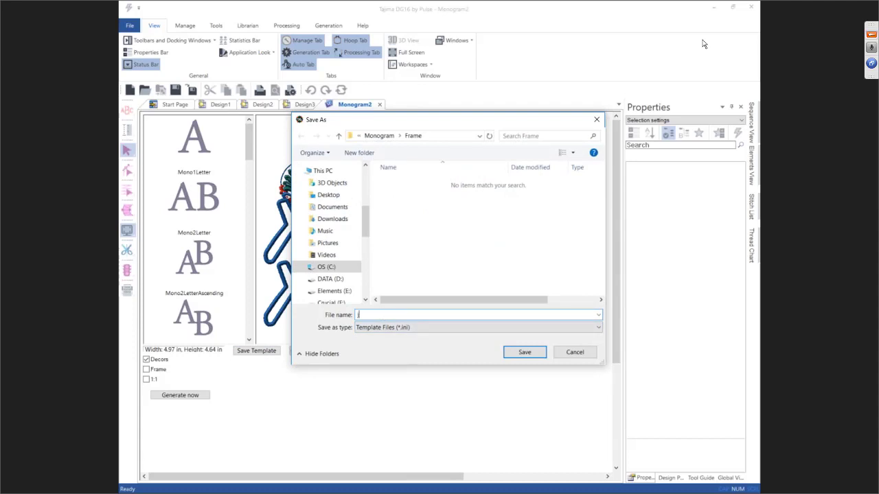
{"action": "type", "text": "jamie"}
{"action": "left_click", "coordinate": [525, 353]}
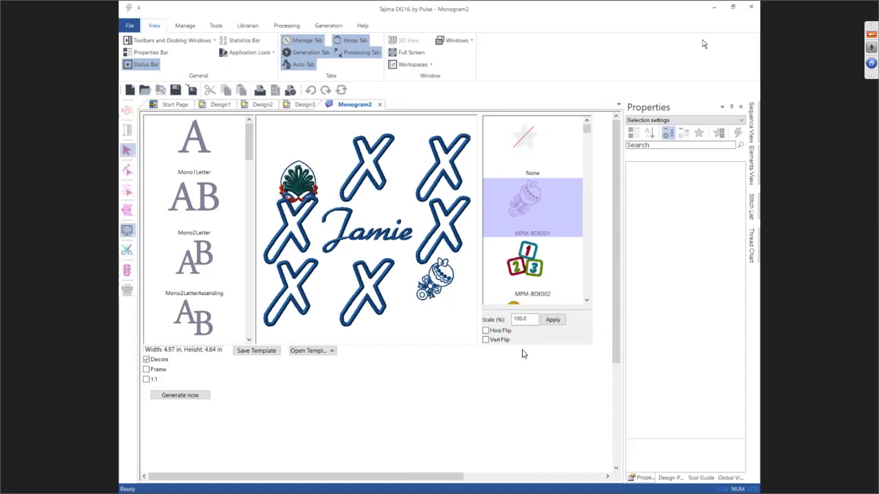
{"action": "left_click", "coordinate": [380, 105]}
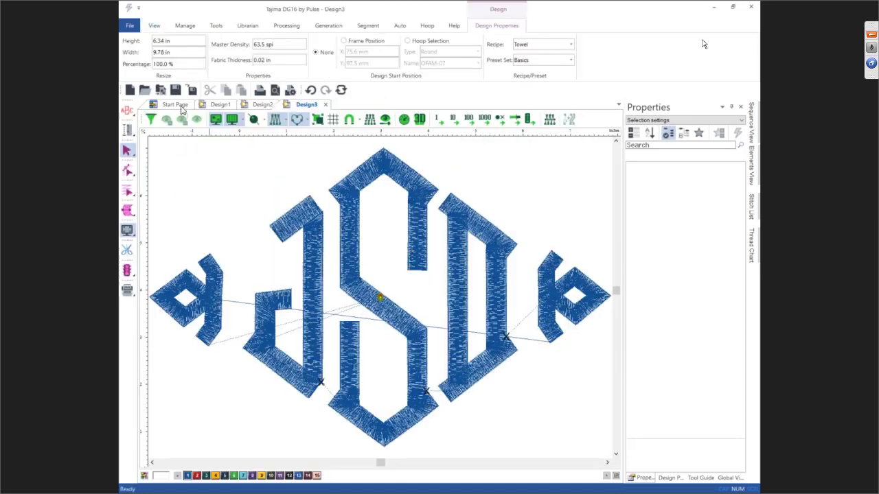
Step: Start a new Monogram specialty project from the start page
{"action": "left_click", "coordinate": [177, 105]}
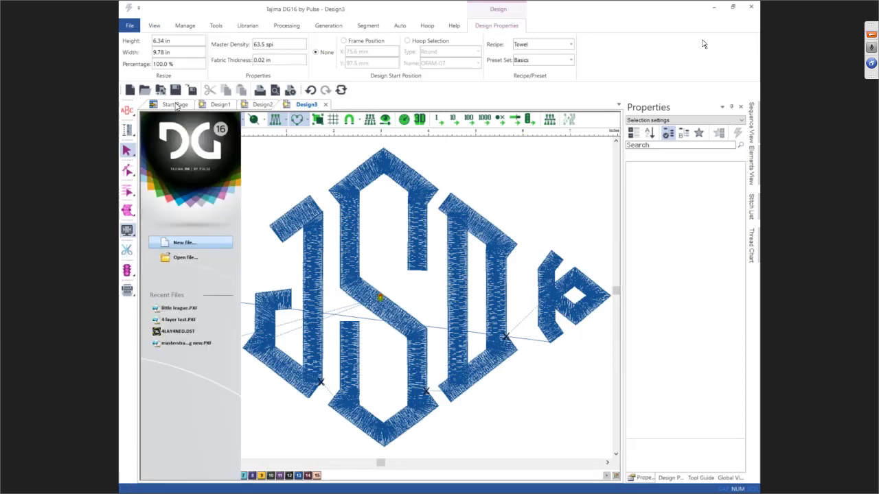
{"action": "left_click", "coordinate": [183, 247]}
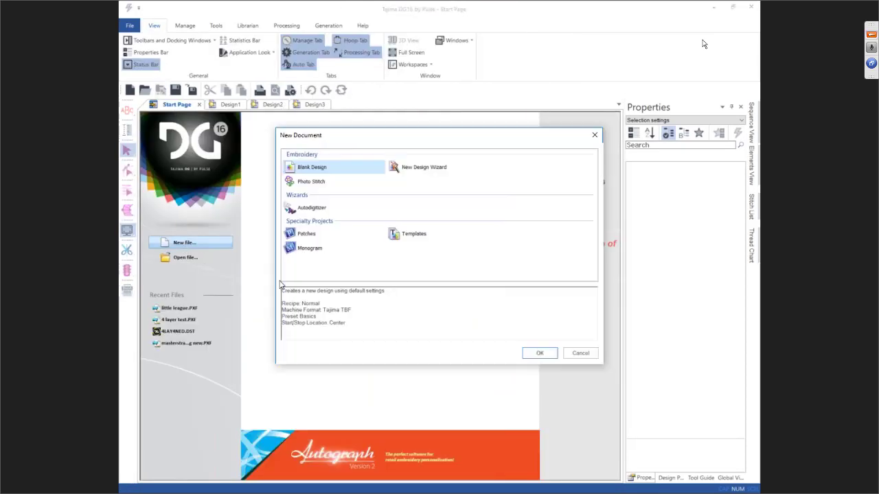
{"action": "left_click", "coordinate": [314, 248]}
{"action": "left_click", "coordinate": [547, 357]}
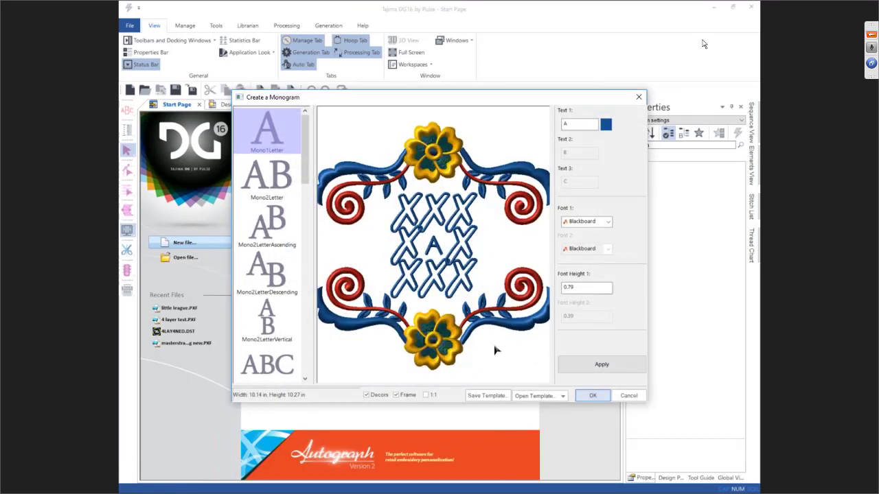
Step: Load the saved first-name template into the new monogram, generate the design and deselect it
{"action": "left_click", "coordinate": [521, 396]}
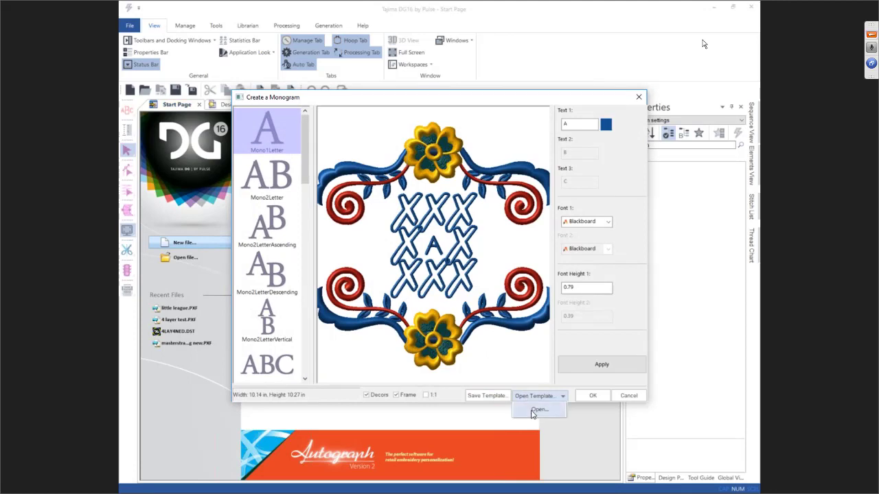
{"action": "left_click", "coordinate": [531, 414]}
{"action": "left_click", "coordinate": [390, 184]}
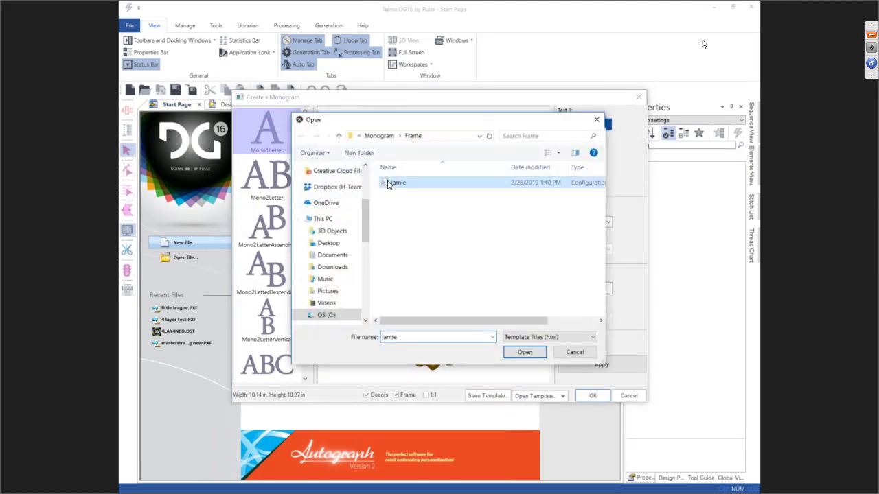
{"action": "left_click", "coordinate": [509, 352]}
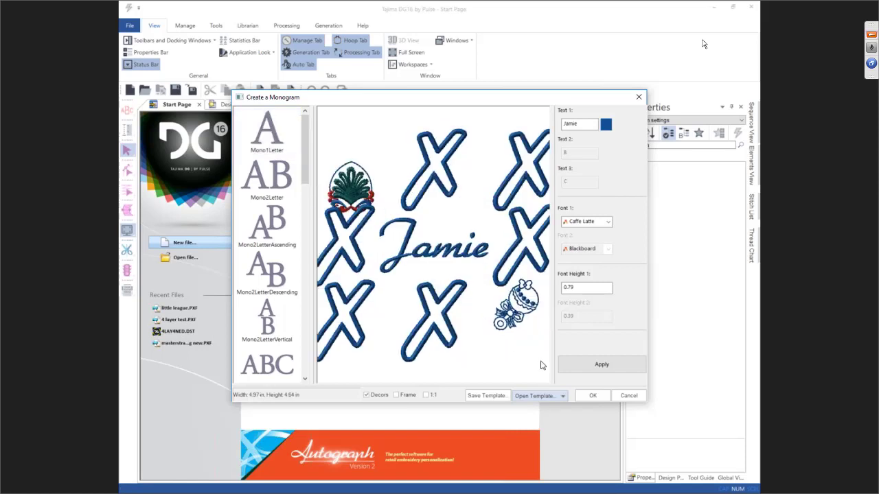
{"action": "left_click", "coordinate": [593, 397]}
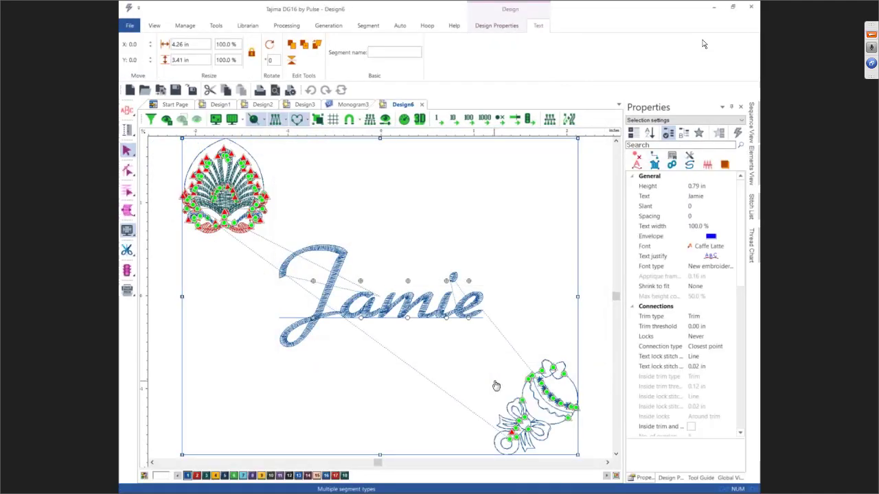
{"action": "left_click", "coordinate": [165, 299]}
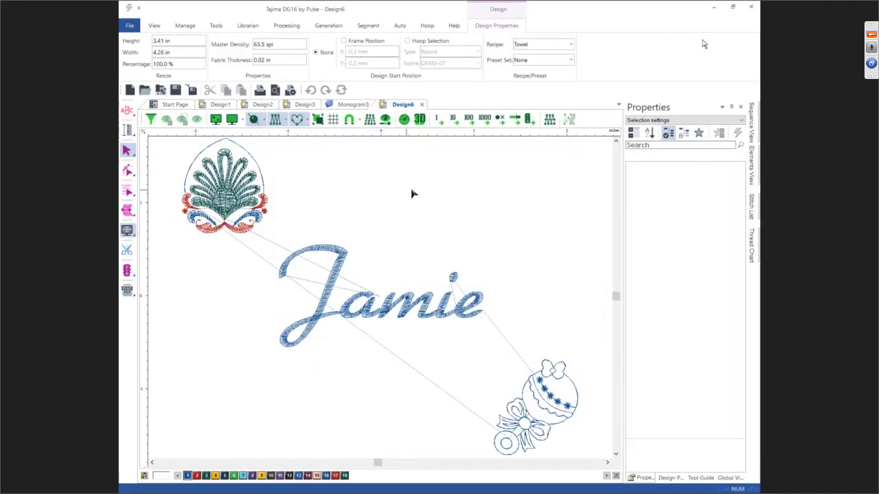
Step: Close the generated design without saving, and close its monogram document
{"action": "left_click", "coordinate": [421, 104]}
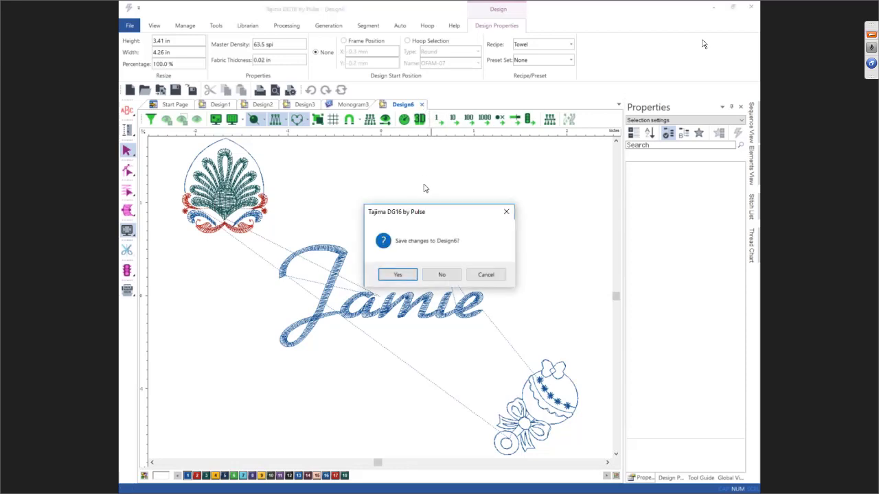
{"action": "left_click", "coordinate": [443, 276]}
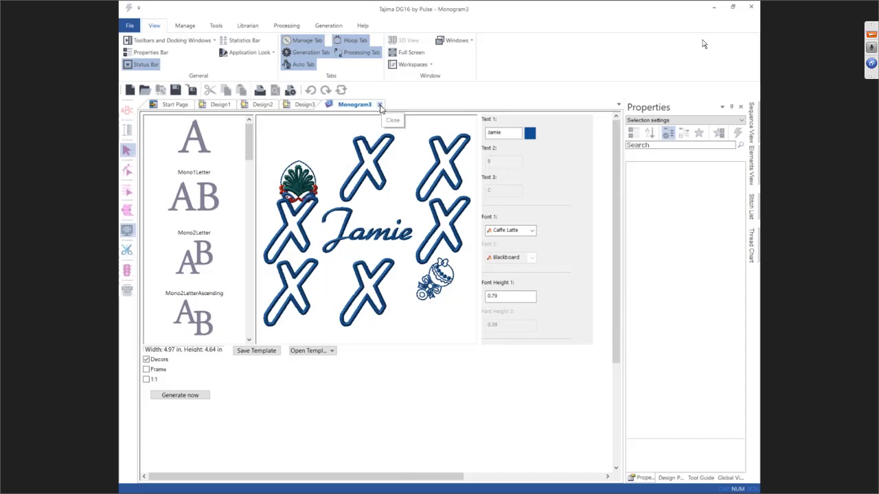
{"action": "left_click", "coordinate": [379, 105]}
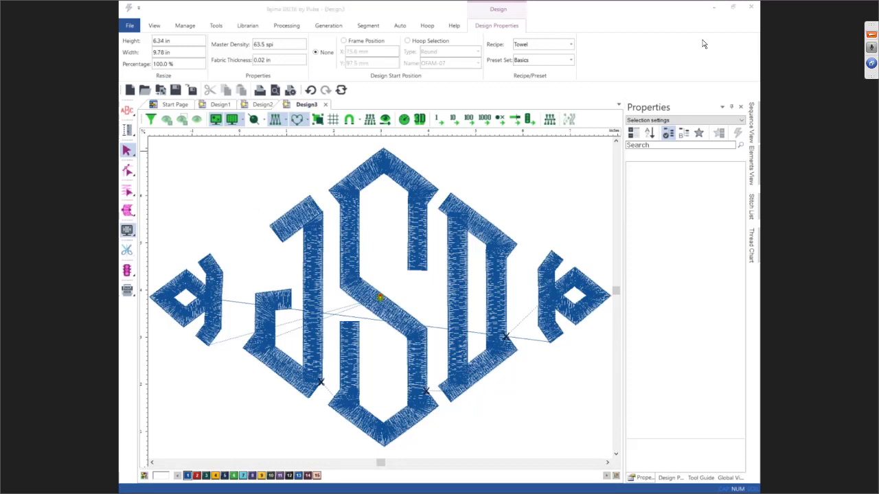
Step: Create a new blank design with the default settings
{"action": "left_click", "coordinate": [172, 105]}
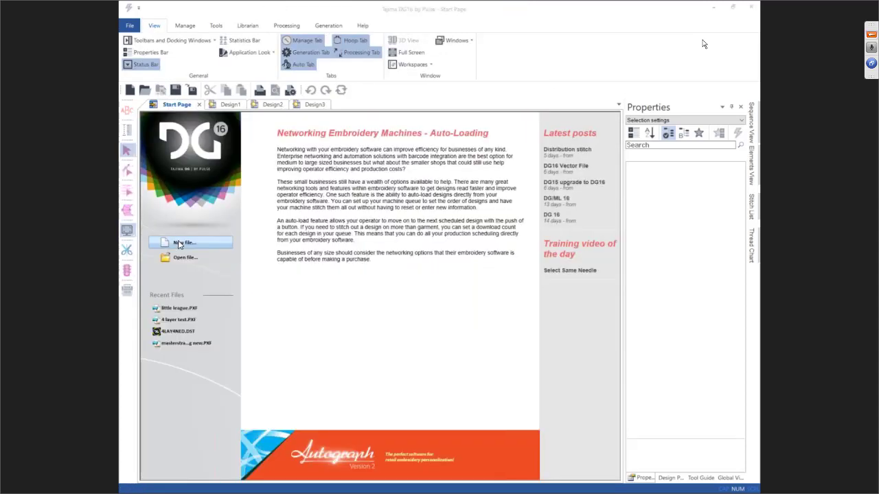
{"action": "left_click", "coordinate": [178, 243]}
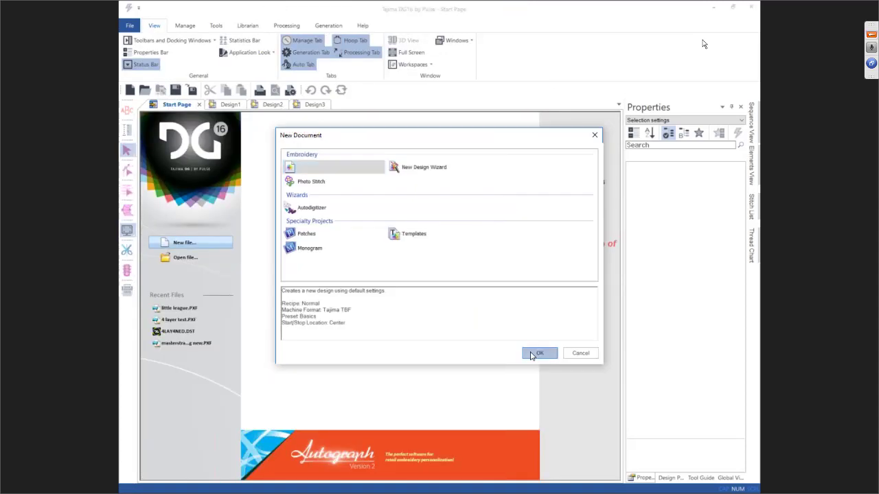
{"action": "left_click", "coordinate": [527, 354]}
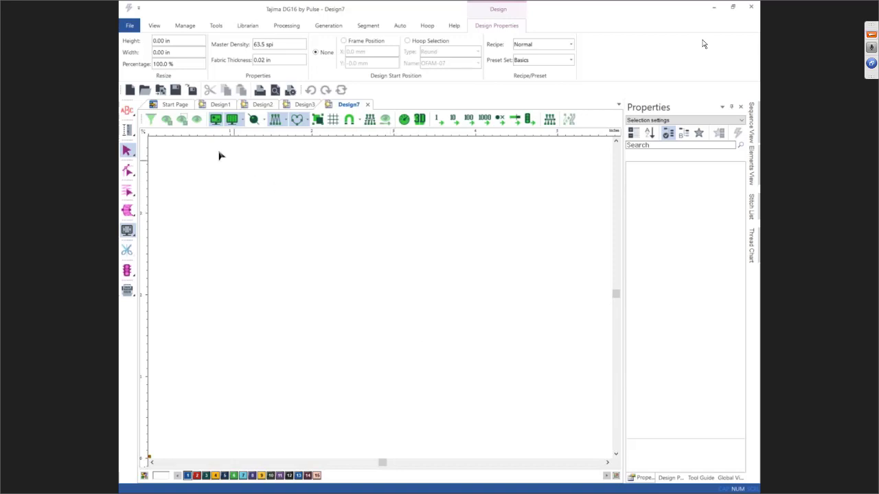
Step: Start the Text lettering tool and set its font type to TrueType fonts
{"action": "left_click", "coordinate": [129, 114]}
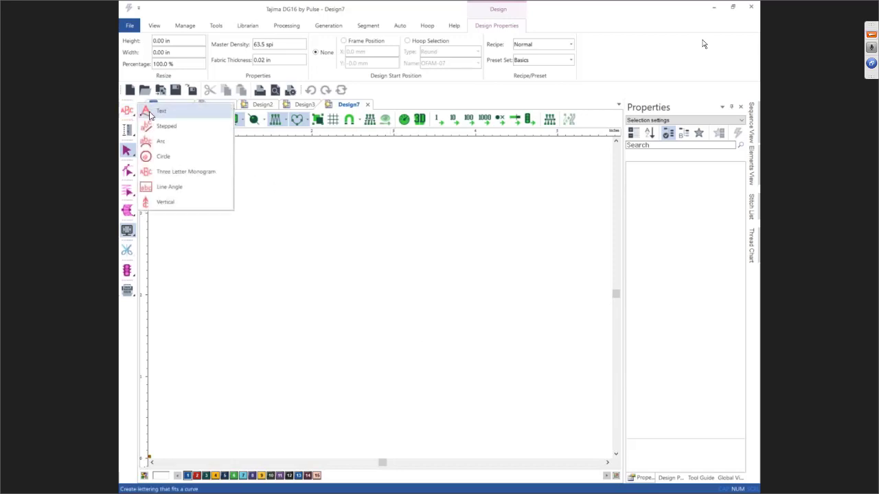
{"action": "left_click", "coordinate": [143, 112]}
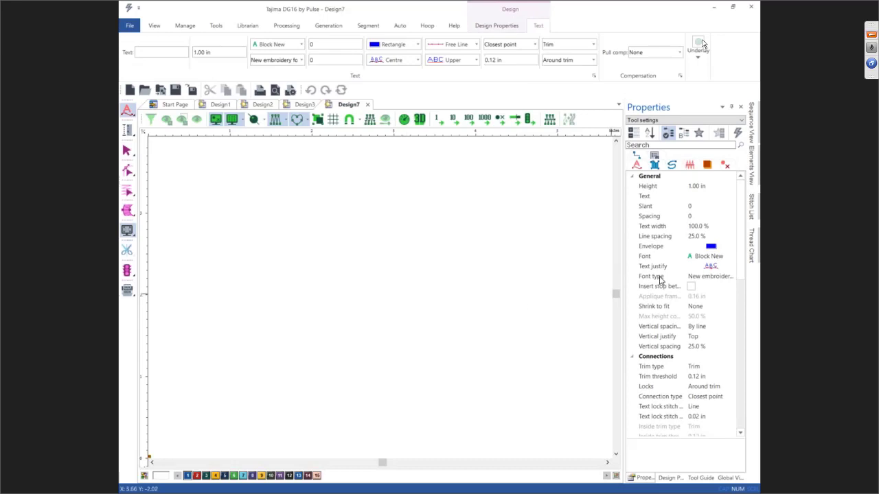
{"action": "left_click", "coordinate": [702, 277]}
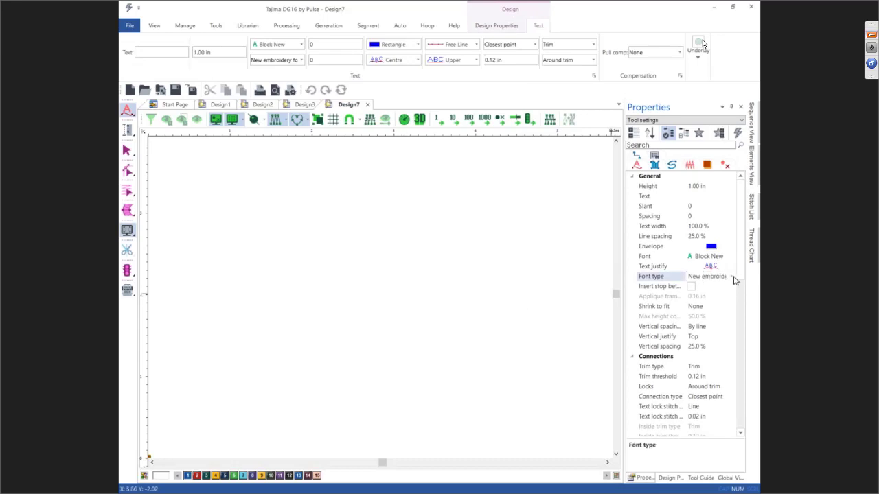
{"action": "left_click", "coordinate": [731, 277]}
{"action": "left_click", "coordinate": [726, 287]}
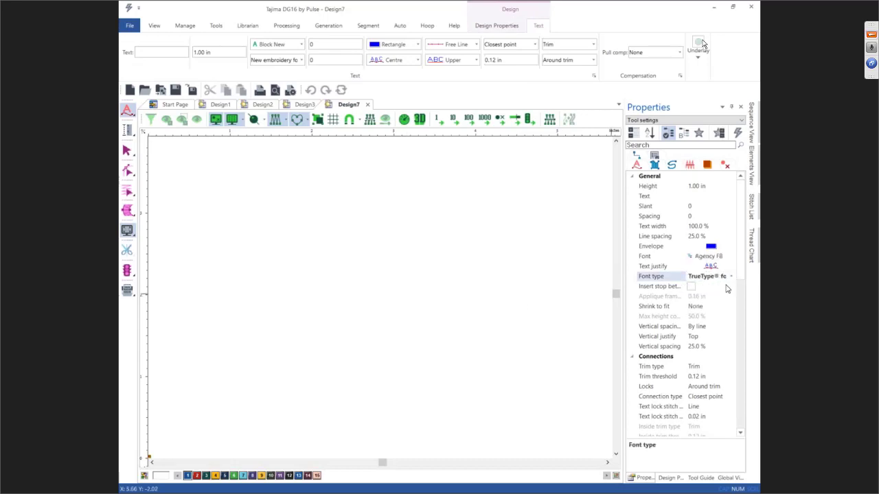
Step: Set the lettering font to Cooper Black
{"action": "left_click", "coordinate": [703, 257]}
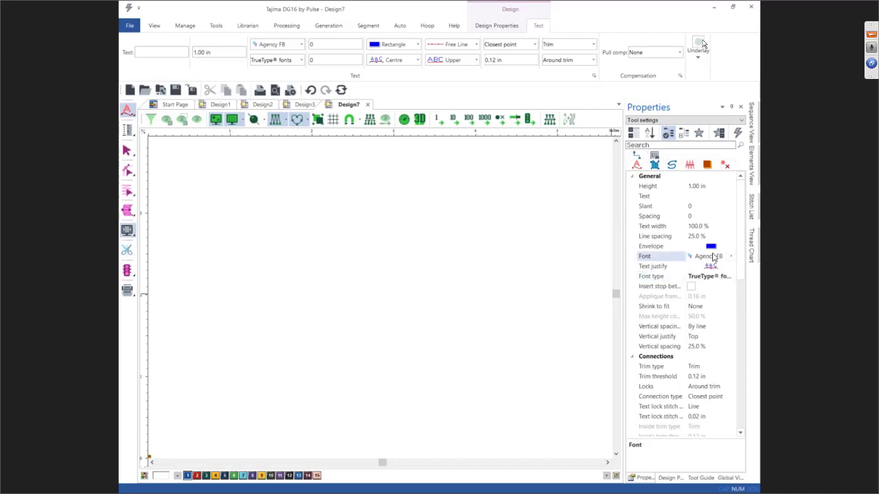
{"action": "left_click", "coordinate": [731, 257]}
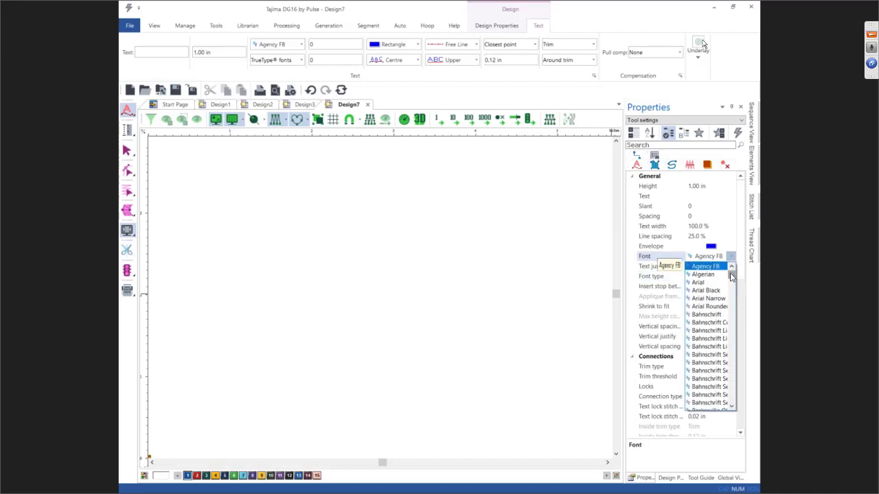
{"action": "left_click_drag", "start_coordinate": [731, 277], "coordinate": [734, 302]}
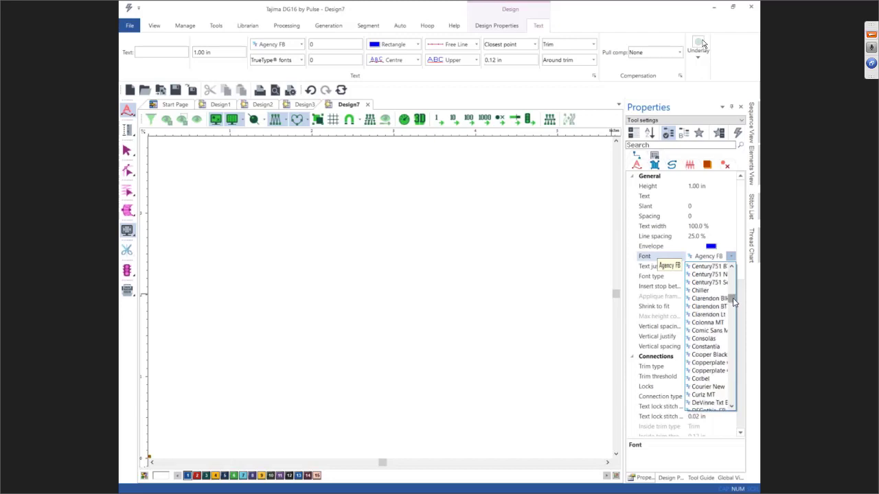
{"action": "left_click", "coordinate": [709, 354]}
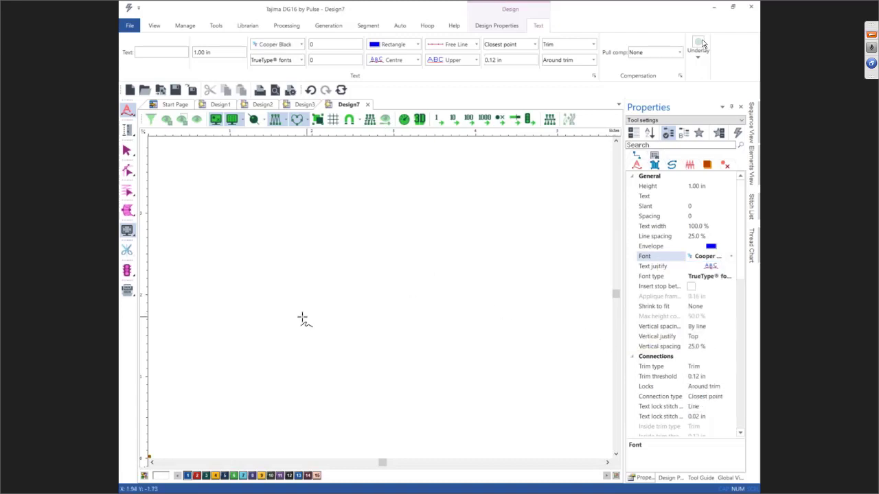
Step: Create the text FILL on a horizontal baseline about 2.8 in long in the middle of the design
{"action": "left_click", "coordinate": [248, 311]}
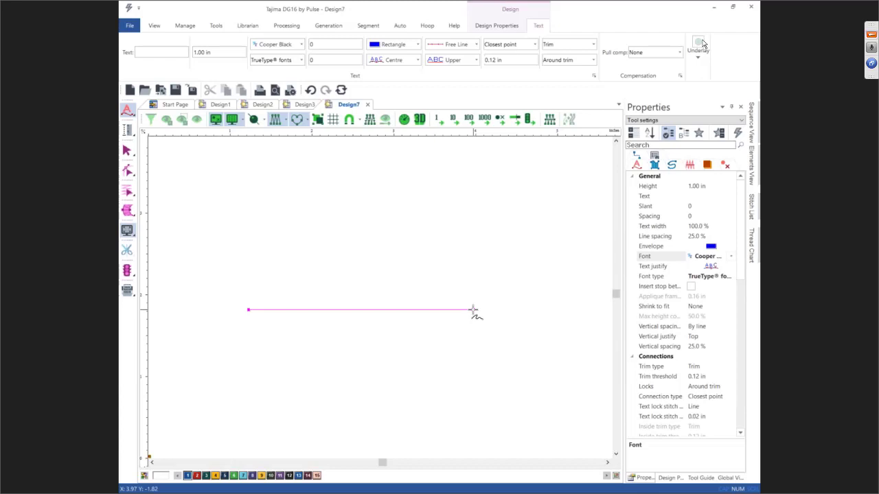
{"action": "left_click", "coordinate": [473, 310]}
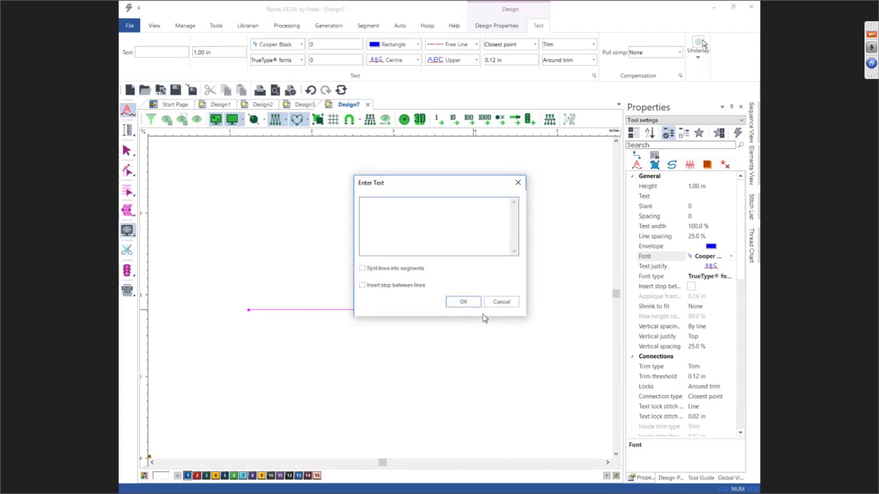
{"action": "type", "text": "FBL"}
{"action": "type", "text": "LL"}
{"action": "left_click", "coordinate": [464, 302]}
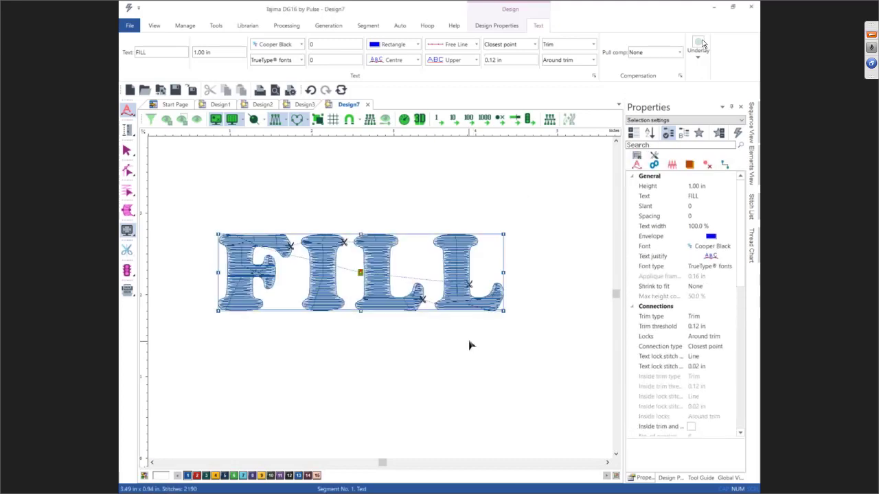
{"action": "key", "text": "Escape"}
Step: Turn on the 3D stitch view and examine the fill stitches of the FILL lettering up close
{"action": "scroll", "coordinate": [470, 346], "scroll_direction": "down", "scroll_amount": 2}
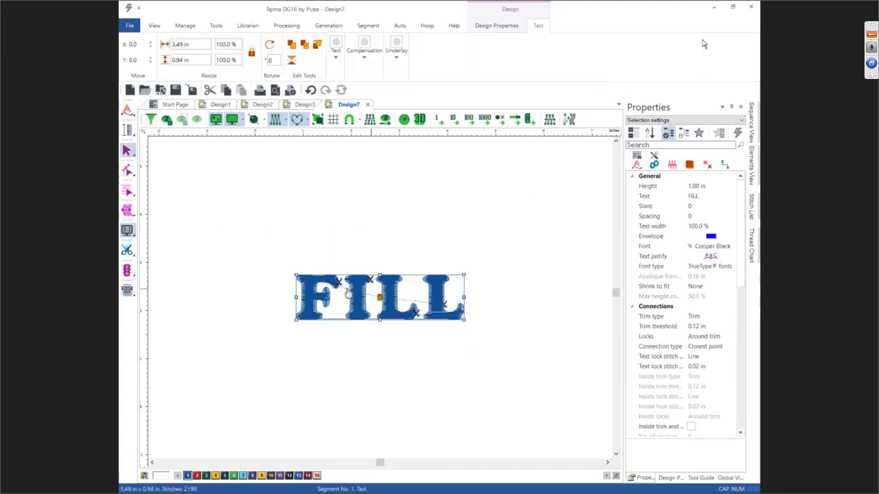
{"action": "left_click", "coordinate": [419, 121]}
{"action": "scroll", "coordinate": [393, 294], "scroll_direction": "up", "scroll_amount": 1}
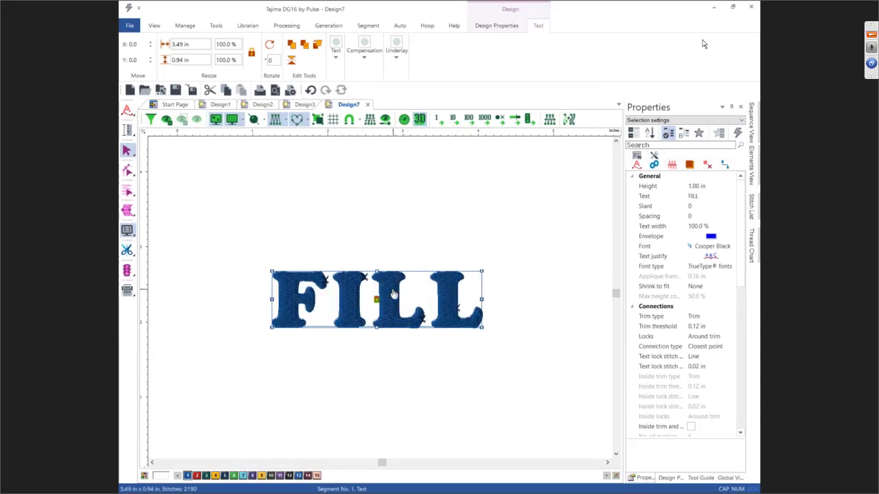
{"action": "scroll", "coordinate": [394, 293], "scroll_direction": "up", "scroll_amount": 2}
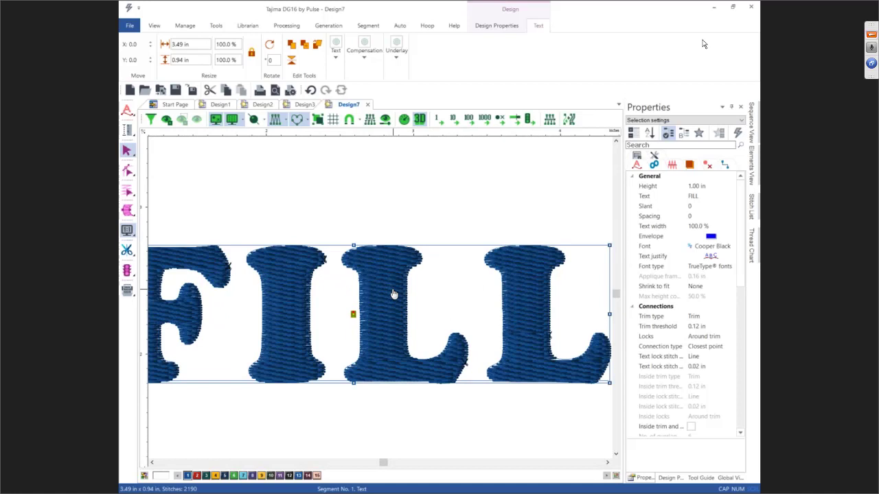
{"action": "scroll", "coordinate": [393, 294], "scroll_direction": "down", "scroll_amount": 2}
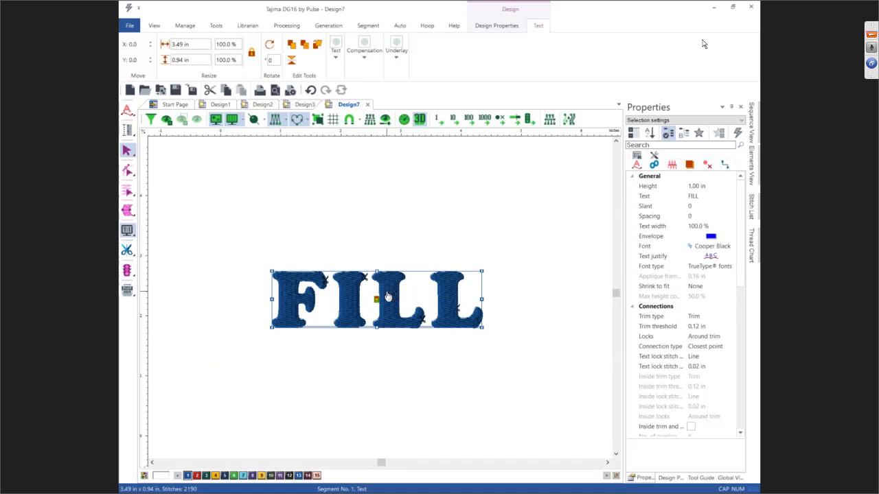
Step: Set the fill pattern of the FILL lettering to the zig-zag pattern
{"action": "left_click", "coordinate": [653, 165]}
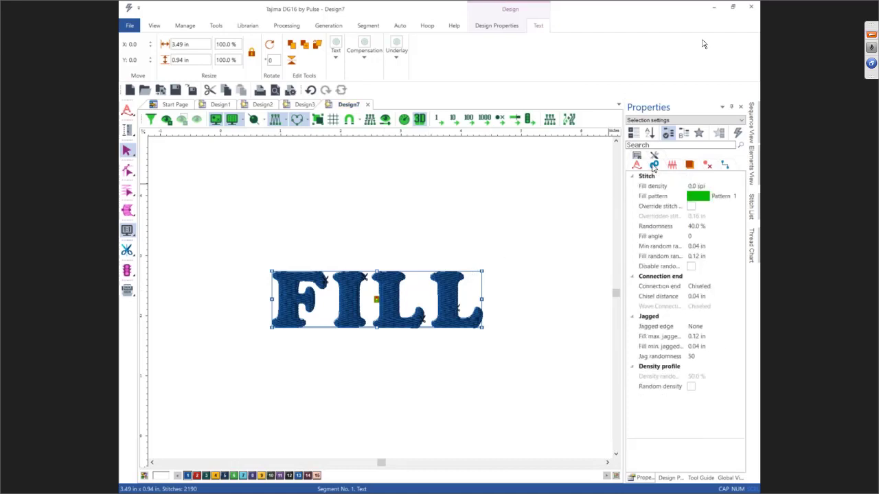
{"action": "left_click", "coordinate": [712, 198]}
{"action": "left_click", "coordinate": [739, 197]}
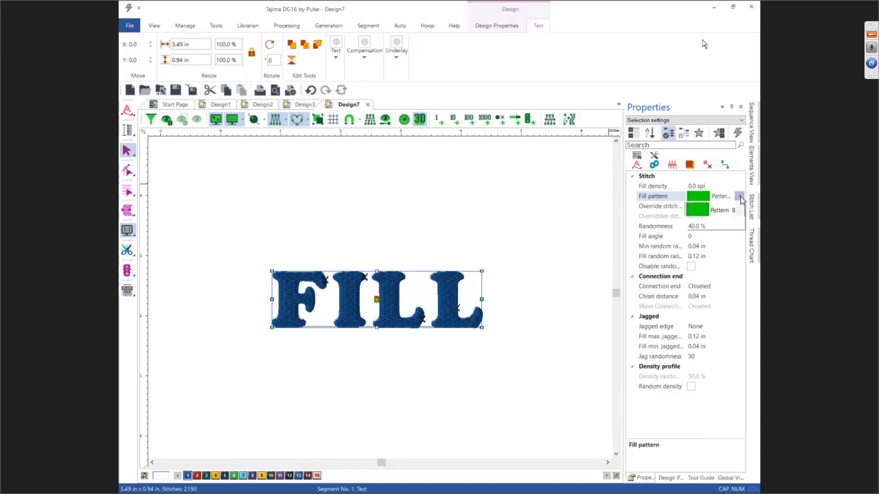
{"action": "left_click_drag", "start_coordinate": [743, 239], "coordinate": [746, 343]}
{"action": "left_click", "coordinate": [711, 337]}
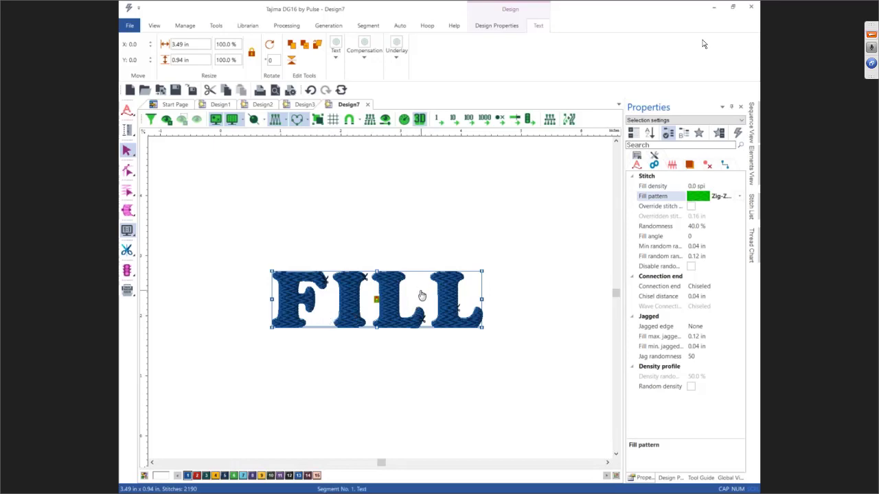
Step: Move the FILL lettering up about 2 in and place four duplicates of it in a column below
{"action": "left_click_drag", "start_coordinate": [421, 296], "coordinate": [410, 172]}
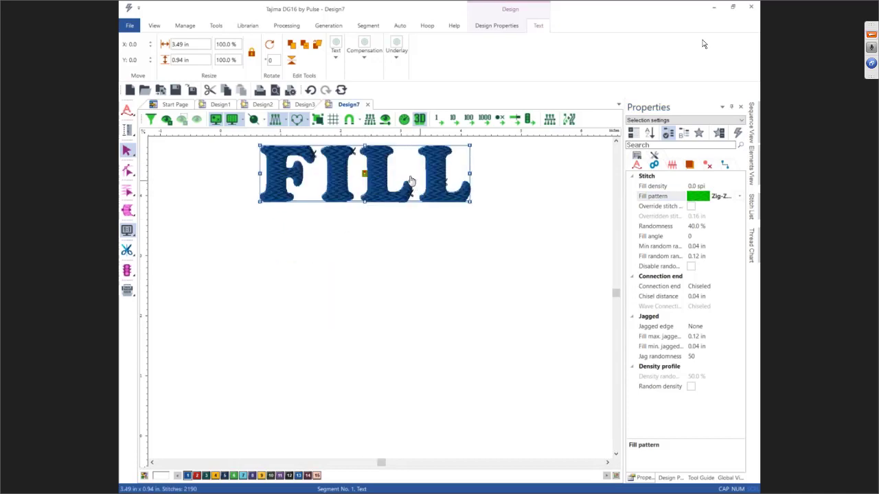
{"action": "left_click", "coordinate": [292, 46]}
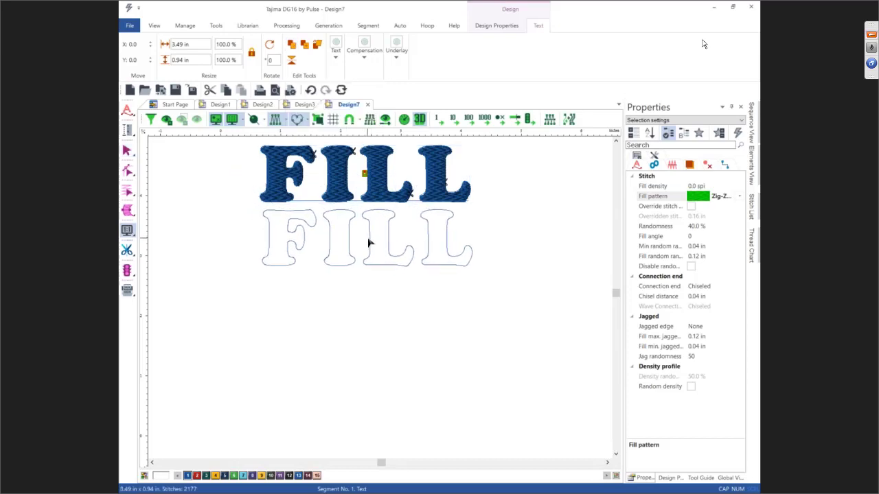
{"action": "left_click", "coordinate": [368, 242]}
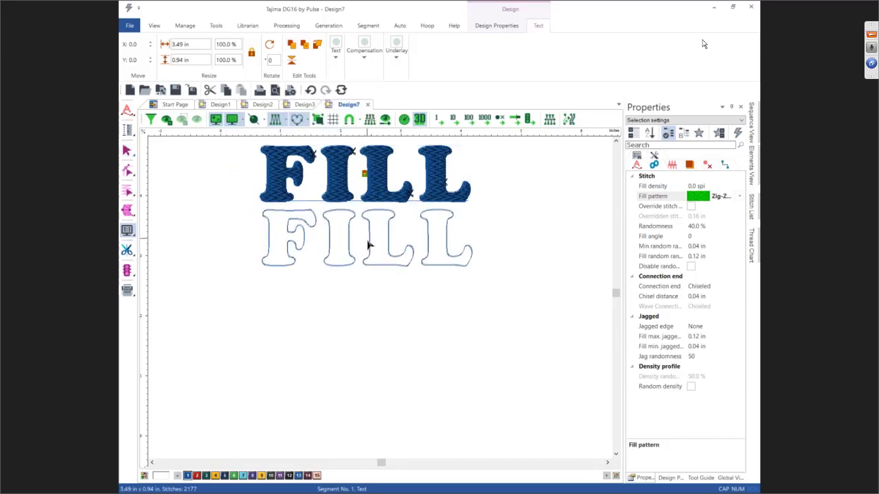
{"action": "left_click", "coordinate": [368, 308]}
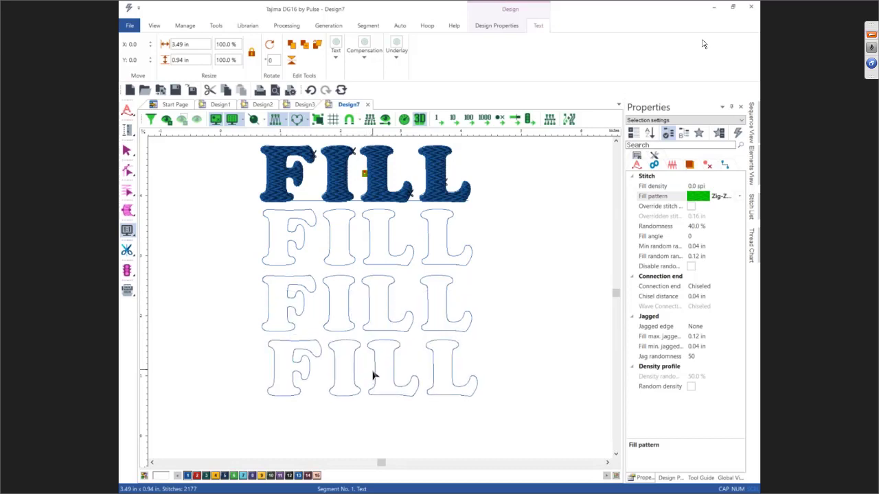
{"action": "left_click", "coordinate": [370, 375]}
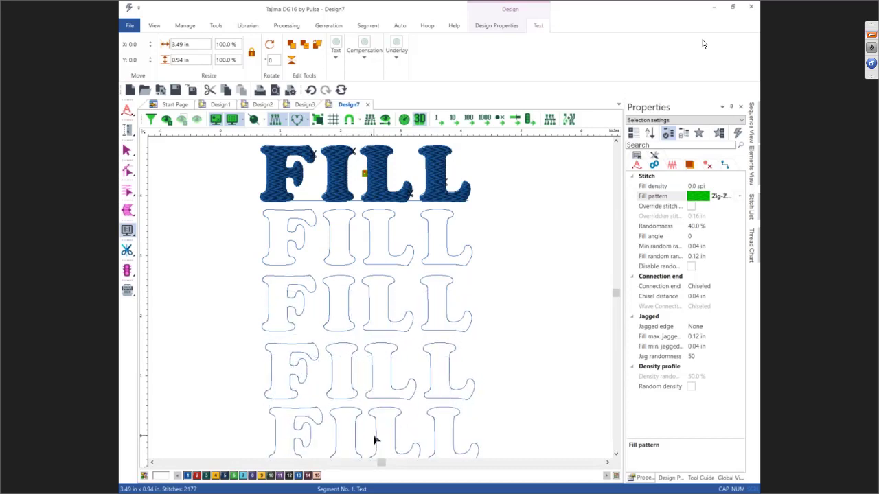
{"action": "left_click", "coordinate": [374, 440]}
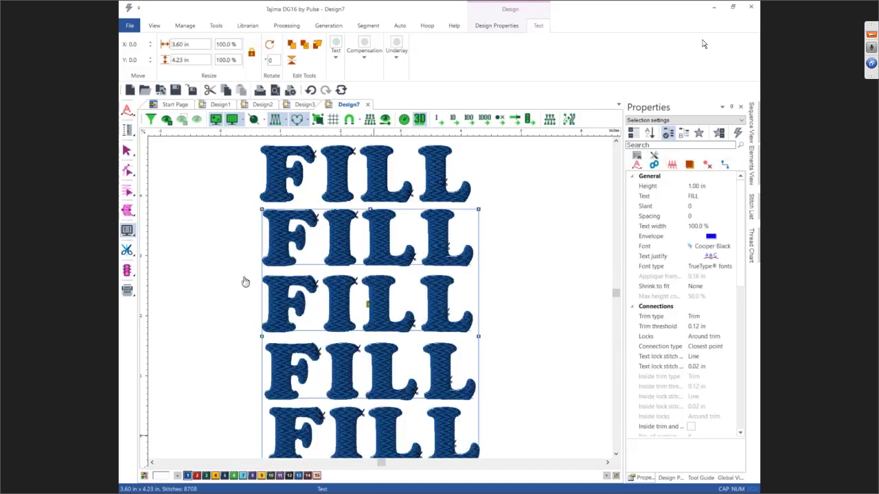
{"action": "key", "text": "Escape"}
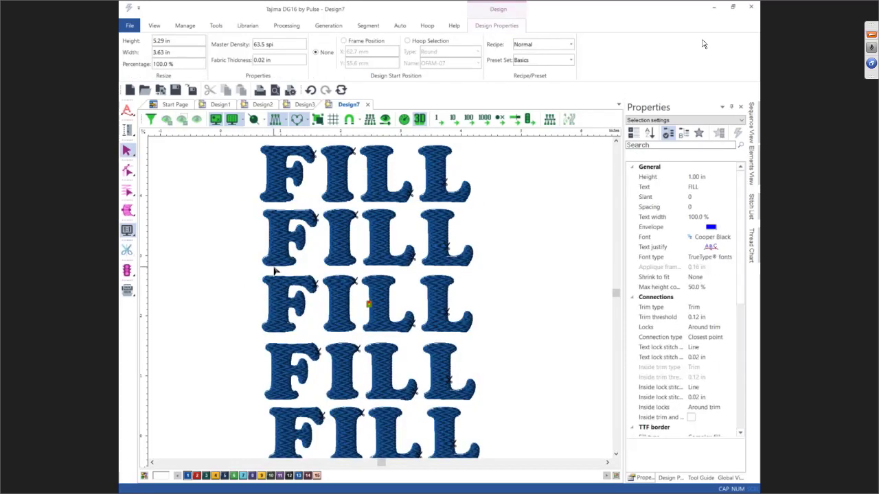
Step: Set the TTF border of the second FILL row to Steil
{"action": "left_click", "coordinate": [275, 269]}
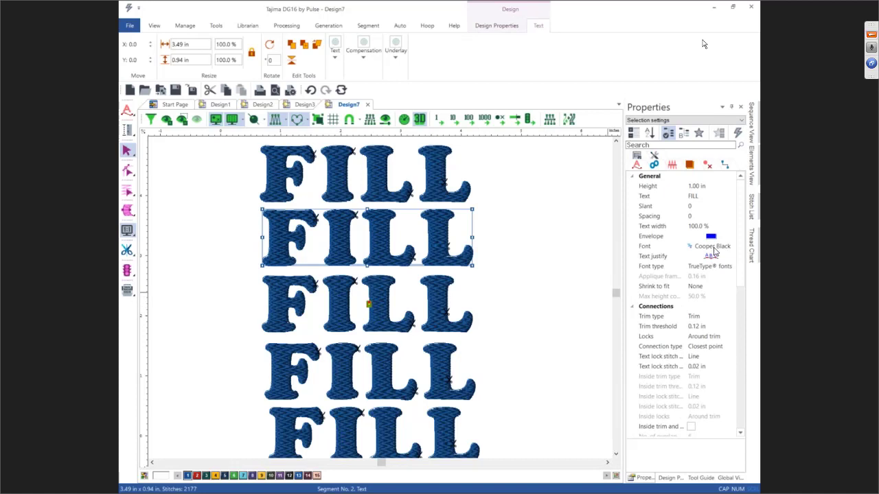
{"action": "scroll", "coordinate": [744, 263], "scroll_direction": "down", "scroll_amount": 4}
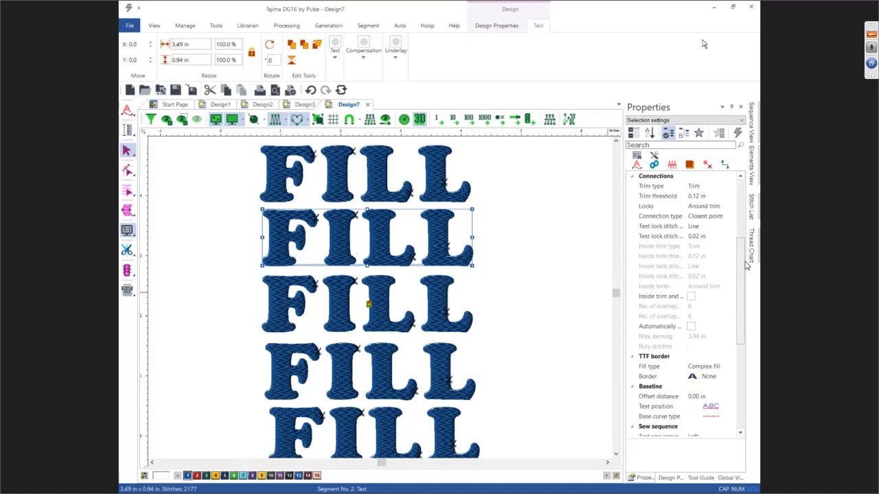
{"action": "scroll", "coordinate": [746, 266], "scroll_direction": "down", "scroll_amount": 2}
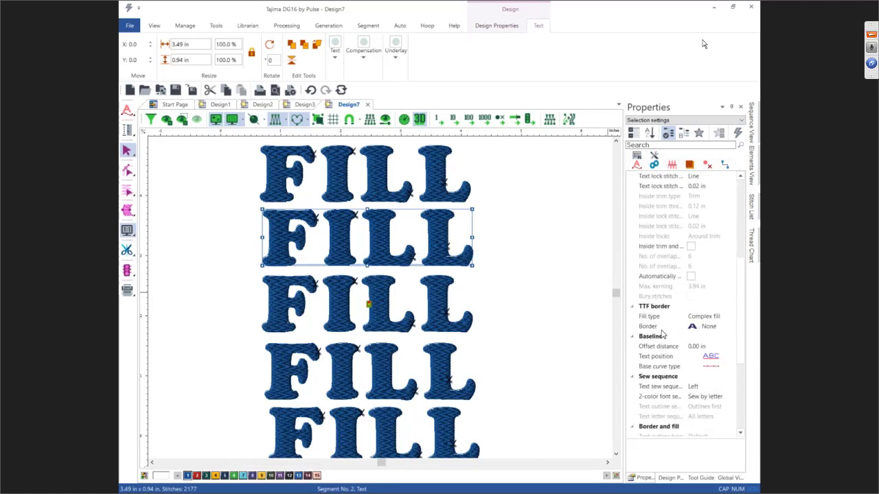
{"action": "left_click", "coordinate": [710, 329]}
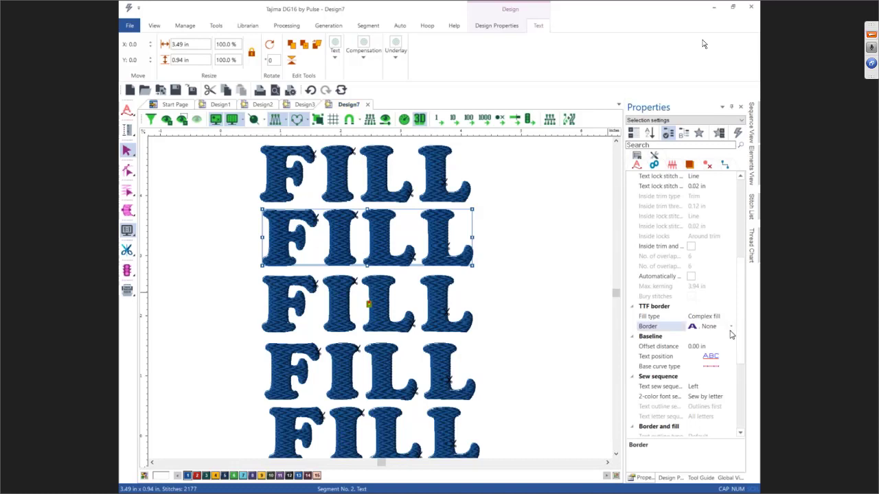
{"action": "left_click", "coordinate": [731, 327]}
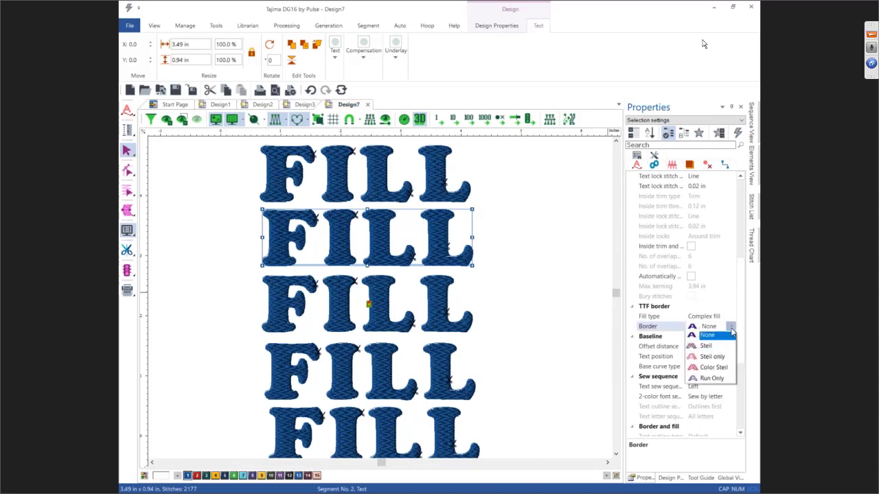
{"action": "left_click", "coordinate": [708, 349]}
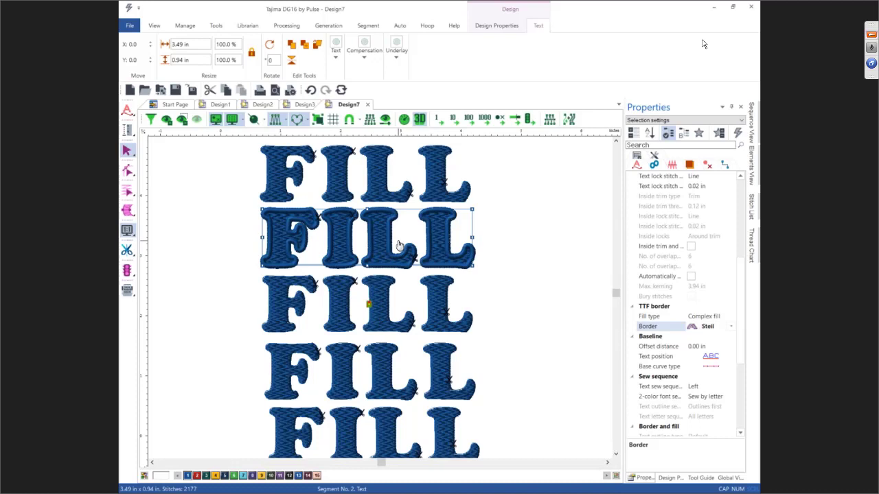
Step: Set the TTF border of the third FILL row to Steil only
{"action": "left_click", "coordinate": [389, 291]}
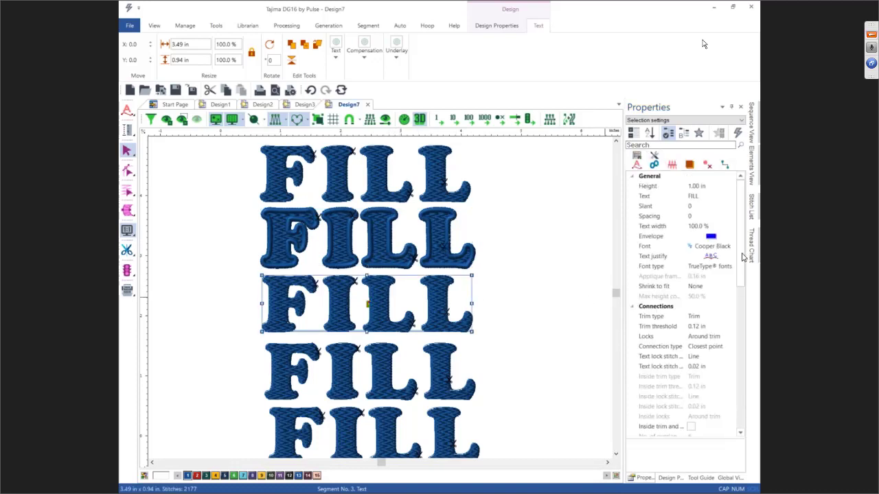
{"action": "left_click_drag", "start_coordinate": [741, 257], "coordinate": [740, 333]}
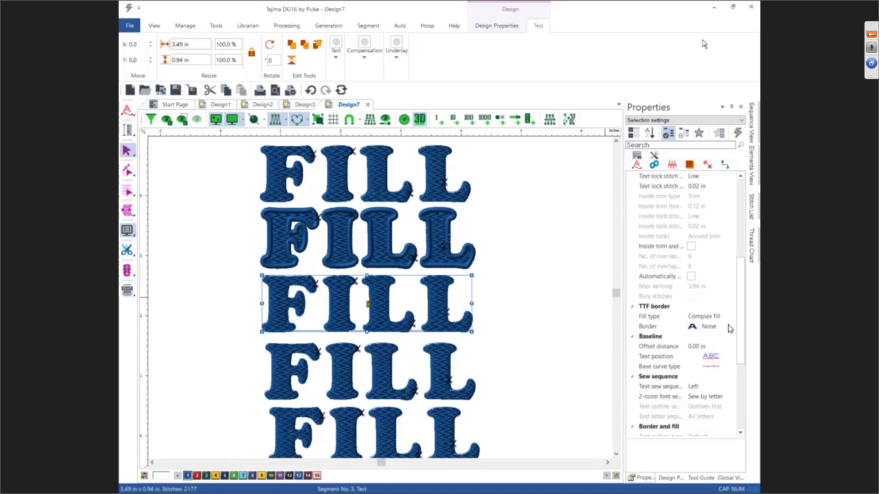
{"action": "left_click", "coordinate": [711, 328]}
{"action": "left_click", "coordinate": [731, 328]}
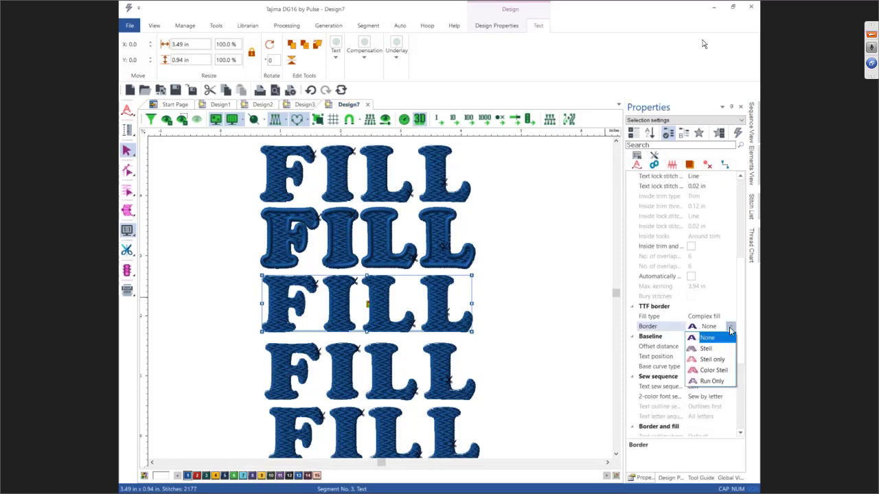
{"action": "left_click", "coordinate": [716, 362]}
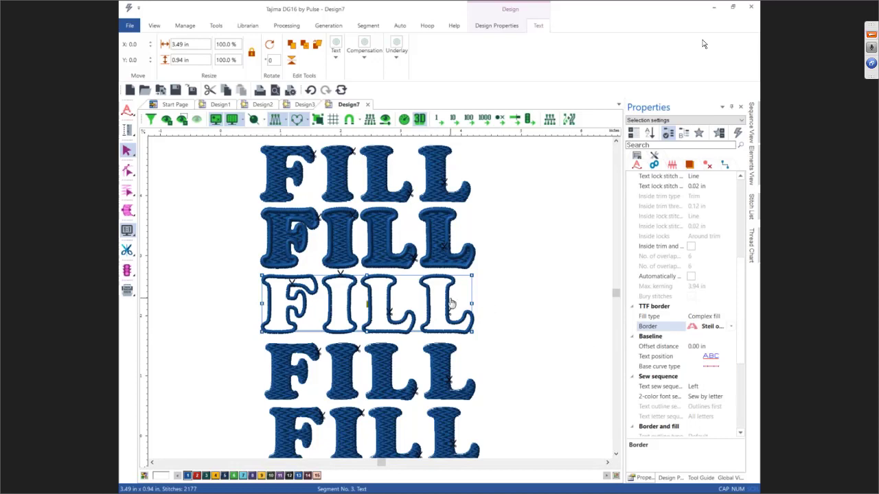
Step: Set the TTF border of the fourth FILL row to Color Steil
{"action": "left_click", "coordinate": [443, 348]}
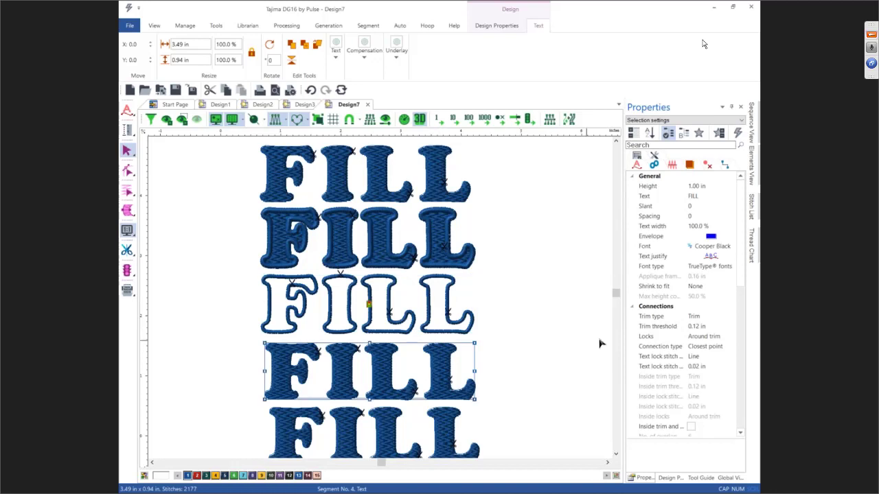
{"action": "left_click_drag", "start_coordinate": [741, 267], "coordinate": [741, 339]}
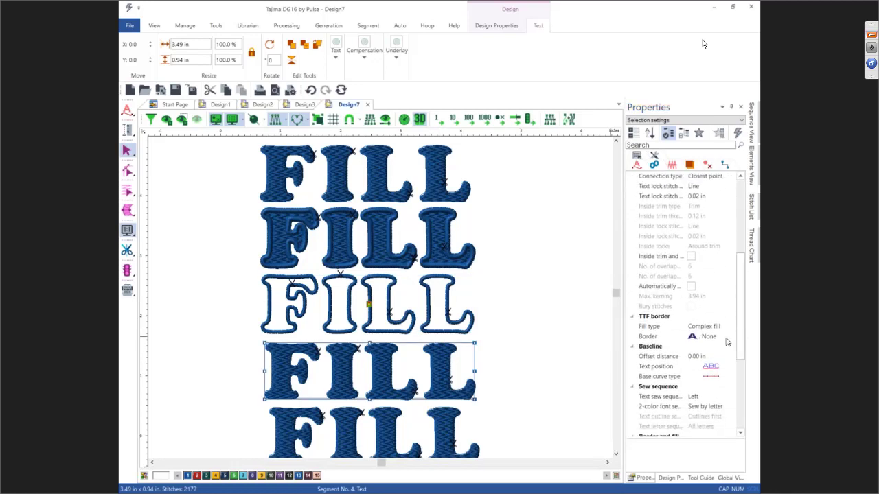
{"action": "left_click", "coordinate": [705, 338]}
{"action": "left_click", "coordinate": [729, 336]}
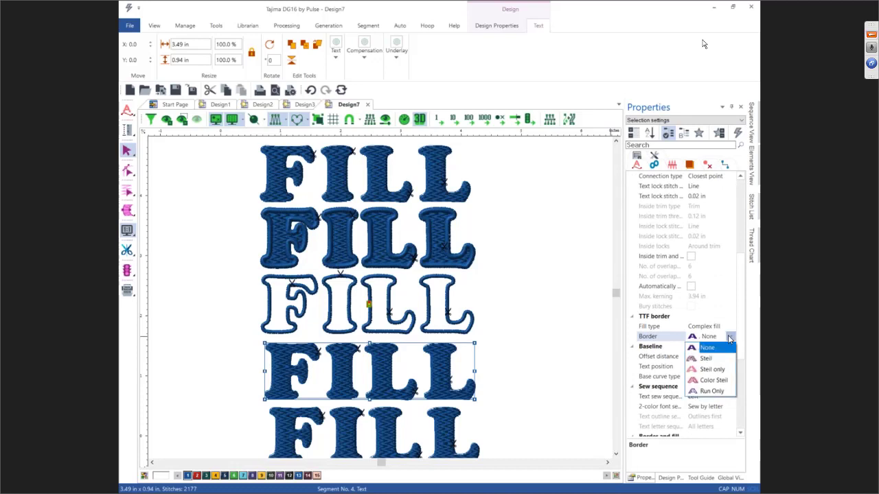
{"action": "left_click", "coordinate": [714, 380]}
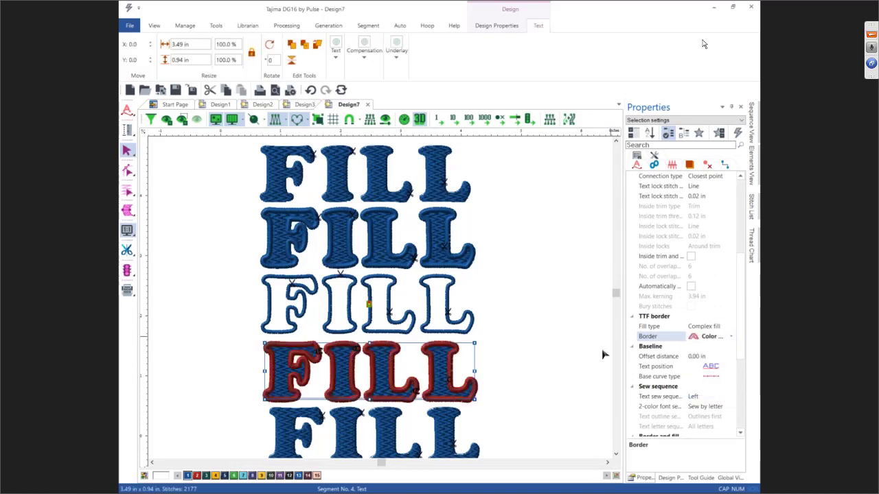
Step: Set the TTF border of the fifth FILL row to Run Only and deselect the lettering
{"action": "left_click", "coordinate": [452, 411]}
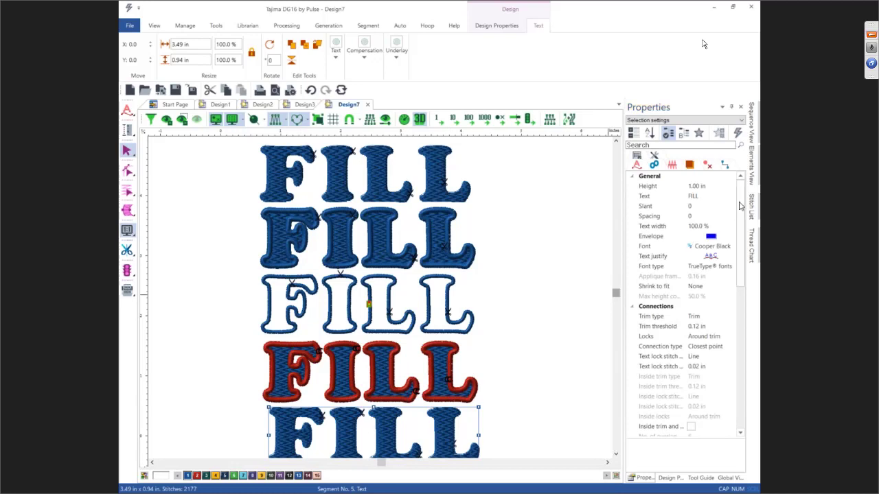
{"action": "left_click_drag", "start_coordinate": [741, 206], "coordinate": [741, 293]}
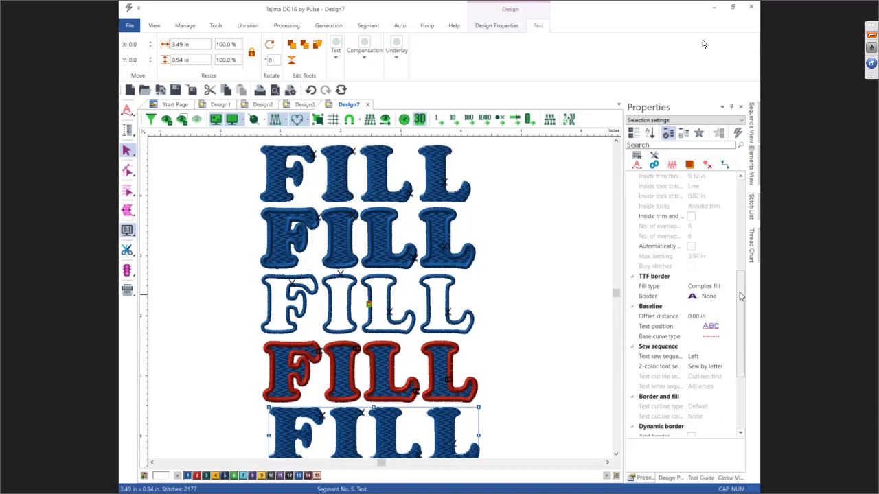
{"action": "left_click", "coordinate": [708, 300]}
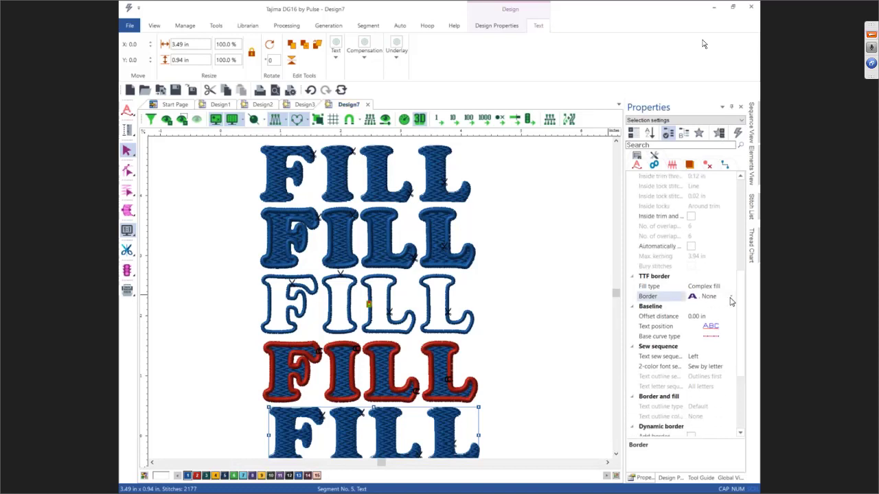
{"action": "left_click", "coordinate": [730, 297]}
{"action": "left_click", "coordinate": [714, 351]}
{"action": "left_click", "coordinate": [536, 329]}
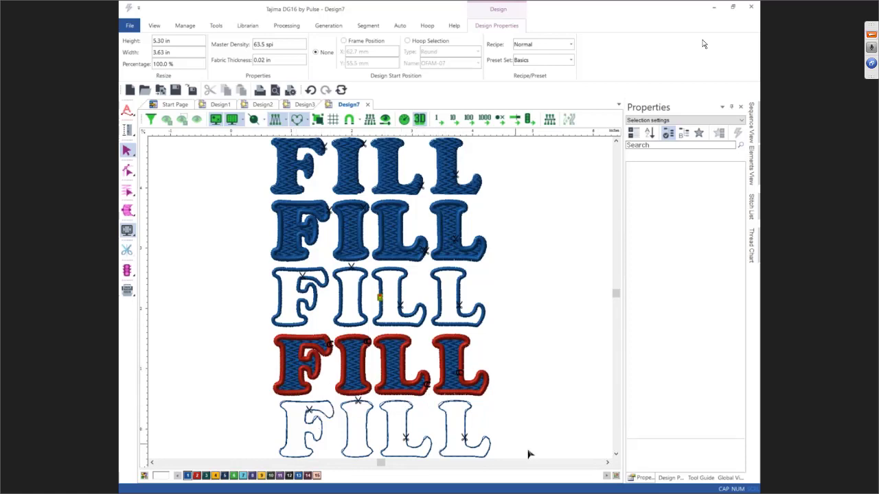
Step: Copy the borderless top FILL row and place the copy in the empty area to the right of the rows
{"action": "left_click", "coordinate": [607, 464]}
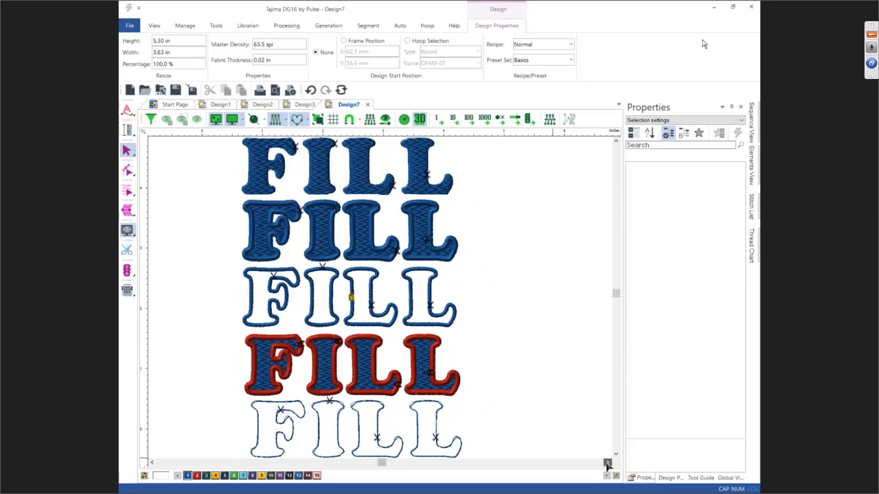
{"action": "left_click", "coordinate": [607, 464]}
{"action": "left_click", "coordinate": [608, 464]}
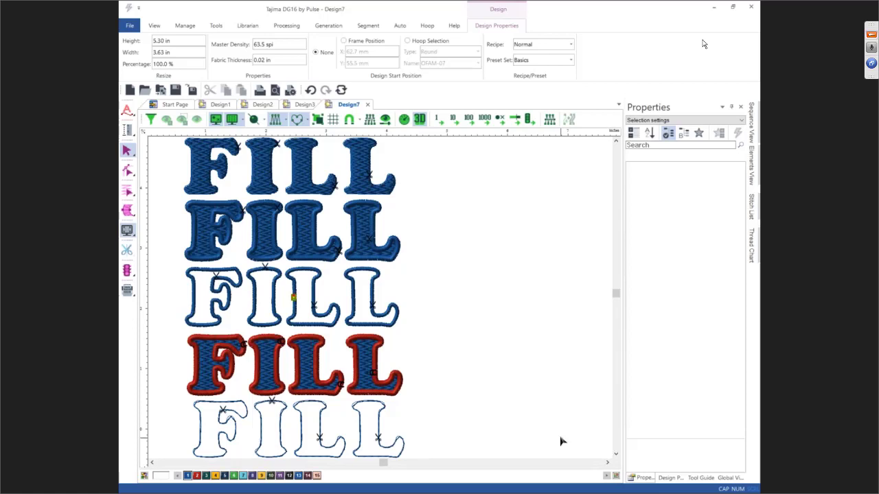
{"action": "left_click", "coordinate": [364, 198]}
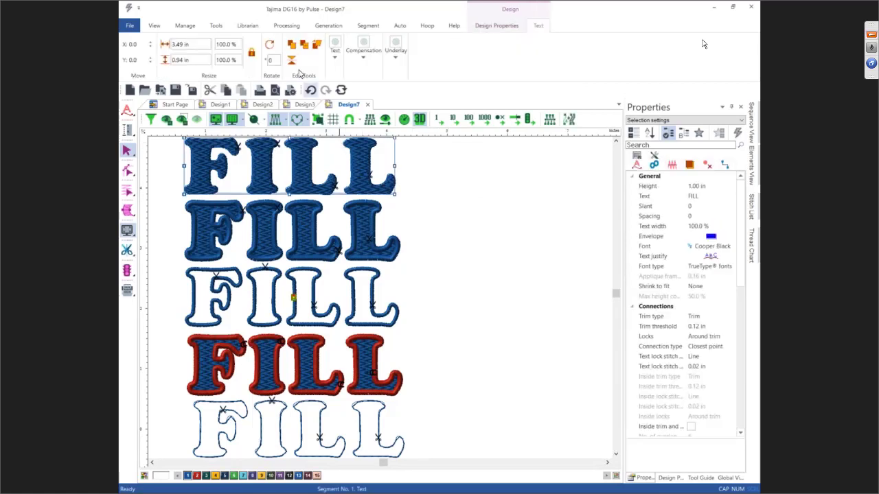
{"action": "left_click", "coordinate": [410, 181]}
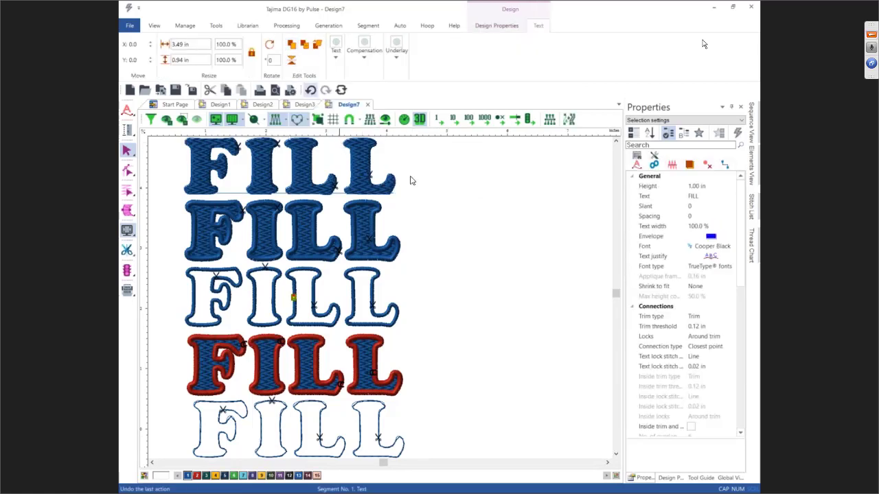
{"action": "key", "text": "ctrl+v"}
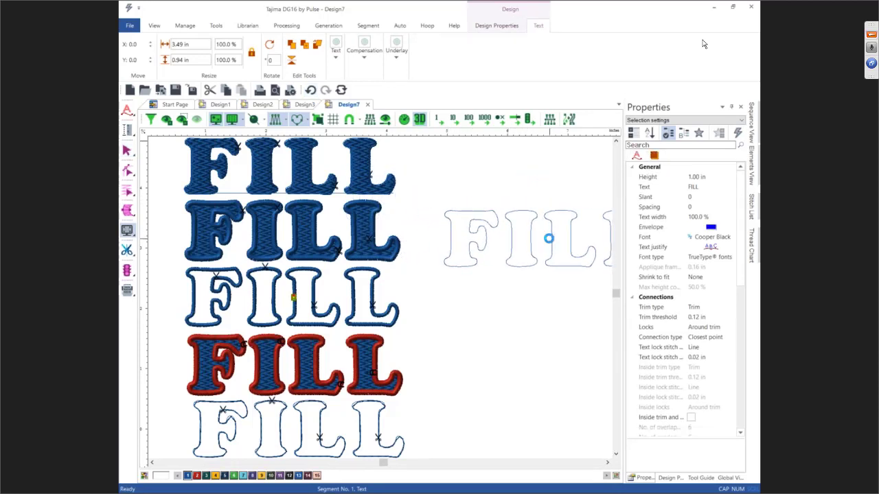
{"action": "left_click", "coordinate": [550, 240]}
Step: Change the text of the copied FILL lettering to SATIN
{"action": "left_click", "coordinate": [701, 197]}
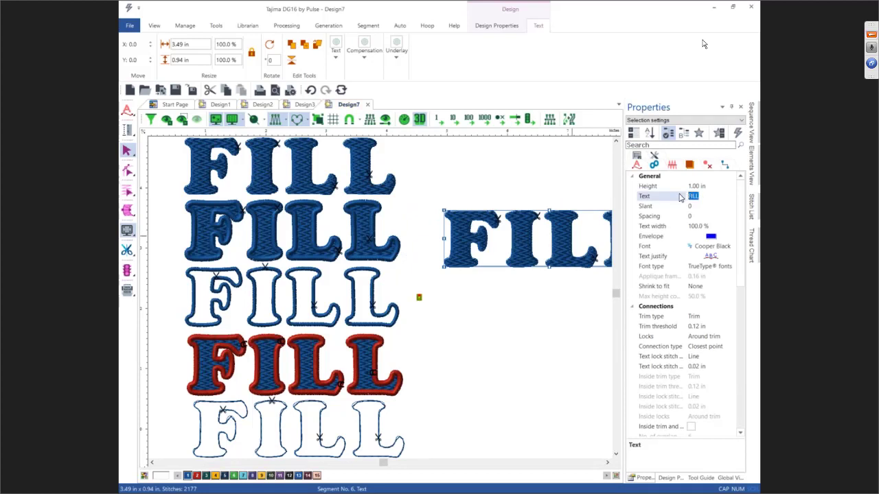
{"action": "type", "text": "SATIN"}
{"action": "key", "text": "Return"}
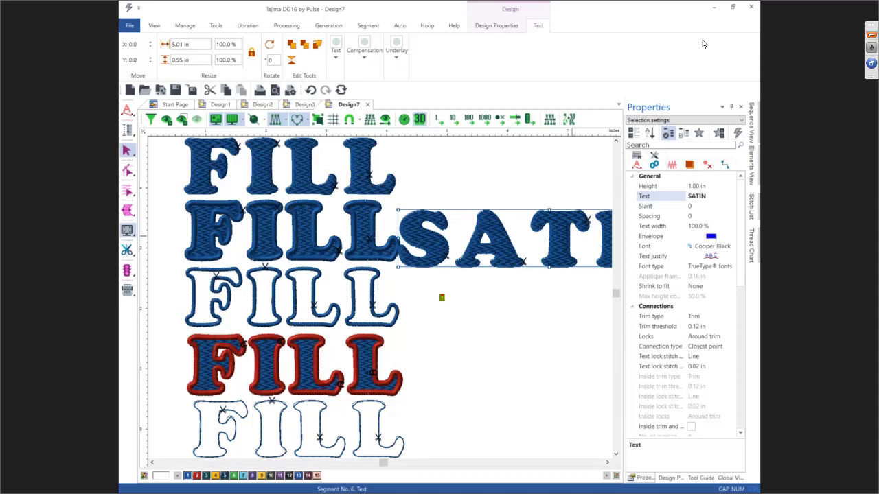
Step: Set the TTF fill type of the SATIN lettering to Satin path and inspect its stitches up close
{"action": "key", "text": "shift+0"}
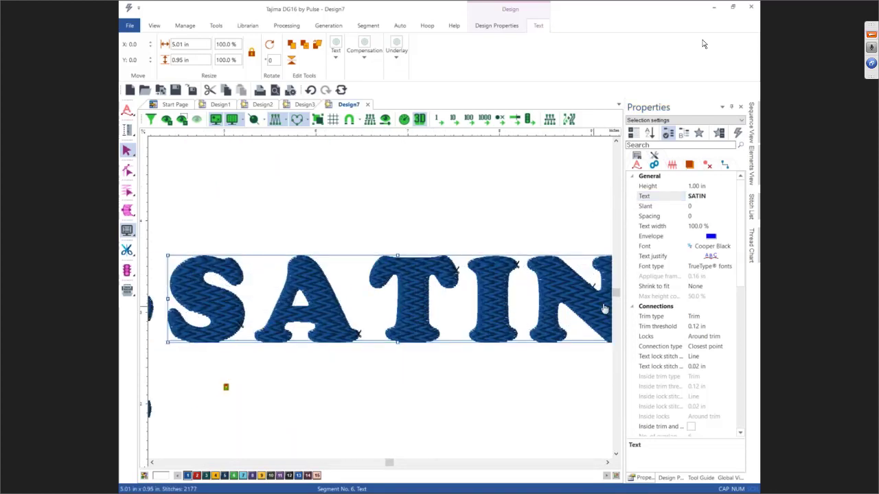
{"action": "scroll", "coordinate": [741, 230], "scroll_direction": "down", "scroll_amount": 9}
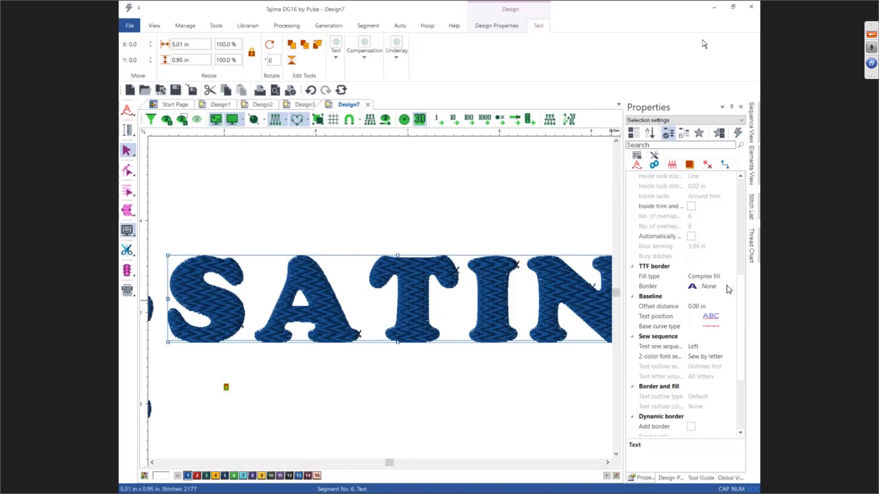
{"action": "left_click", "coordinate": [704, 278]}
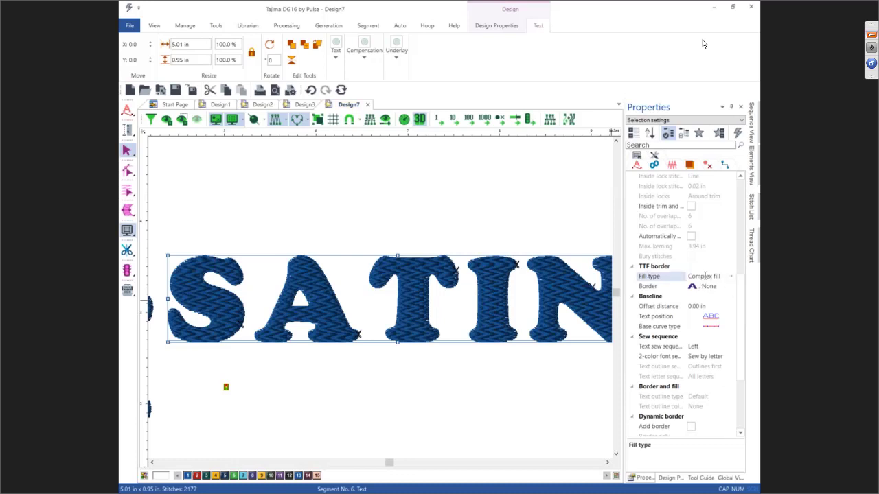
{"action": "left_click", "coordinate": [730, 276]}
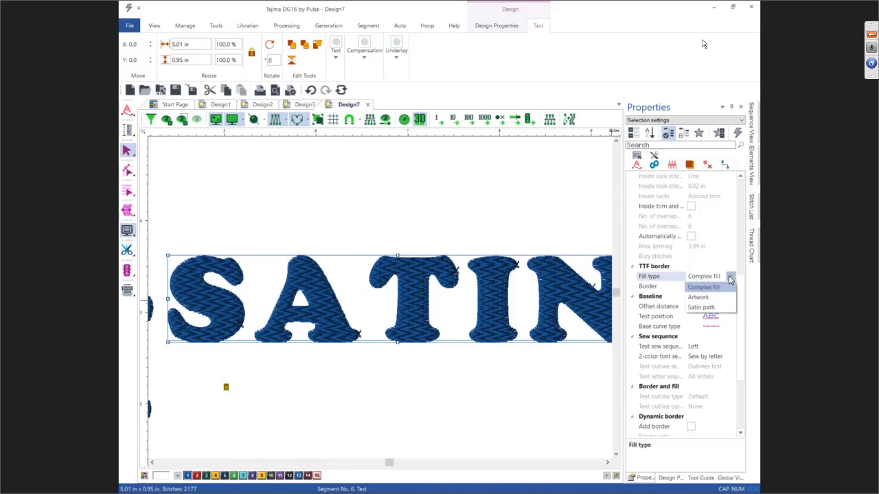
{"action": "left_click", "coordinate": [710, 309]}
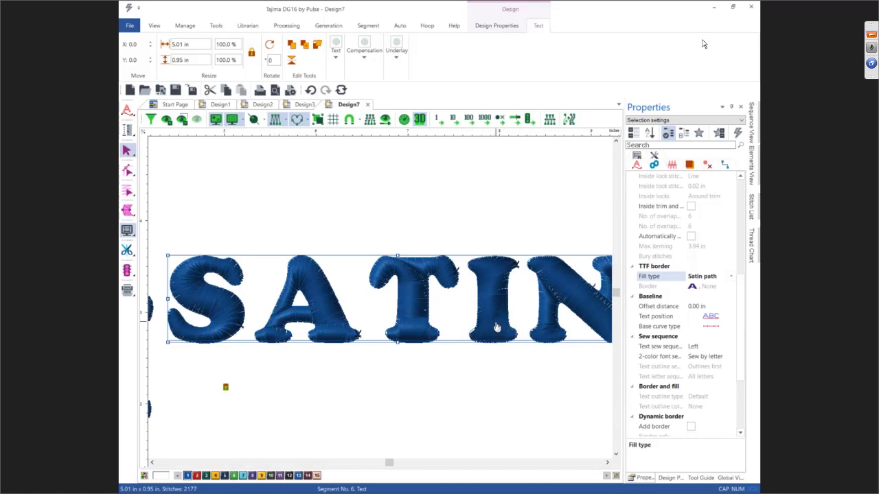
{"action": "scroll", "coordinate": [496, 321], "scroll_direction": "up", "scroll_amount": 1}
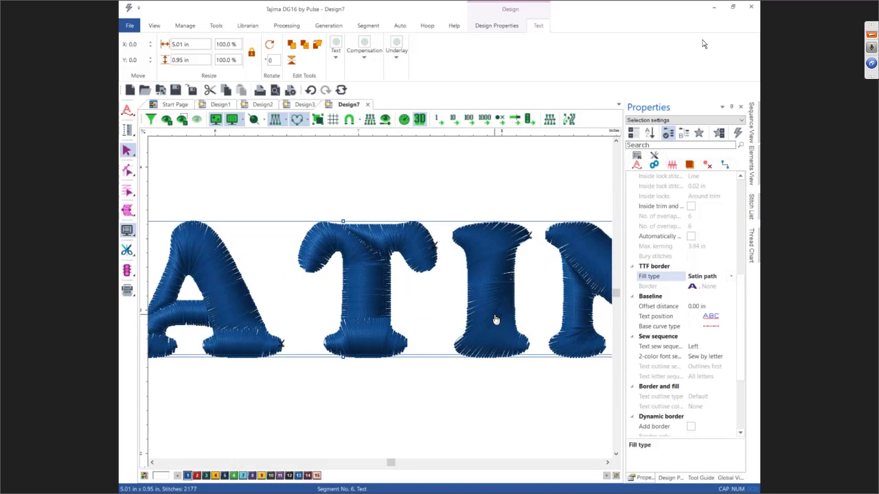
Step: Move the SATIN lettering slightly up and to the right, and place a duplicate of it directly below
{"action": "scroll", "coordinate": [496, 320], "scroll_direction": "down", "scroll_amount": 2}
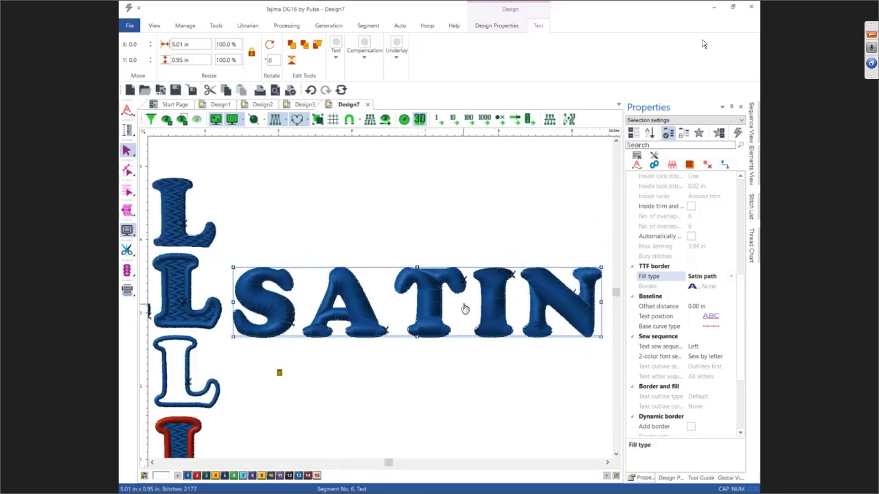
{"action": "left_click_drag", "start_coordinate": [465, 309], "coordinate": [471, 300]}
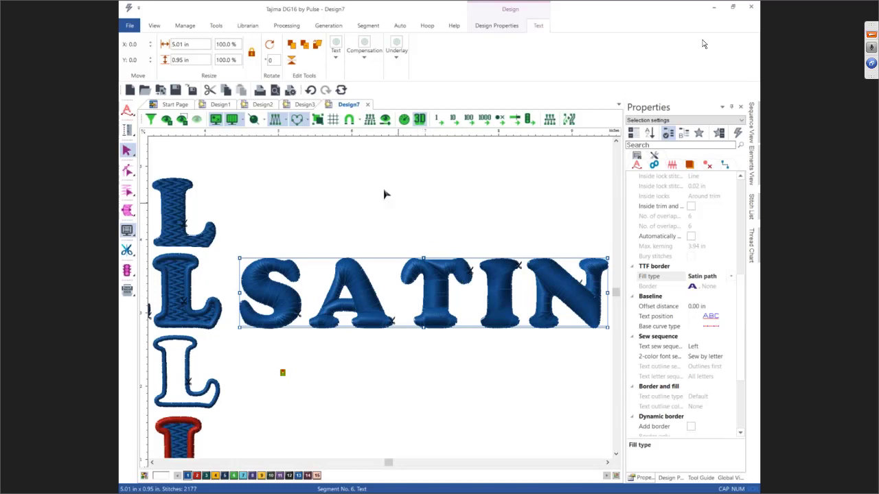
{"action": "left_click", "coordinate": [292, 47]}
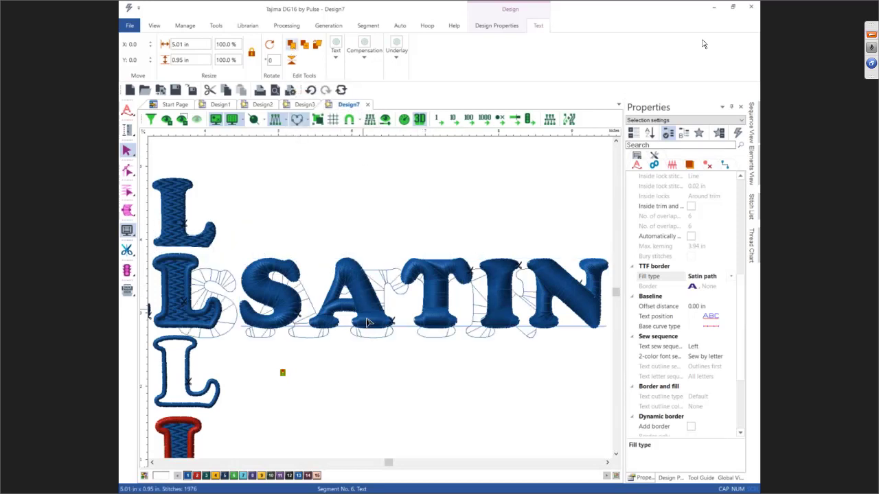
{"action": "left_click", "coordinate": [419, 375]}
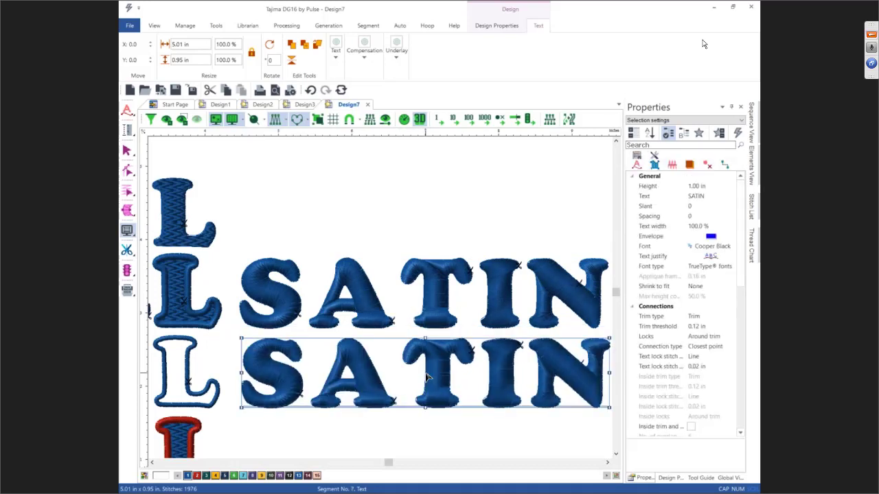
Step: Change the font of the lower SATIN lettering to Comic Sans and deselect it
{"action": "left_click", "coordinate": [705, 249]}
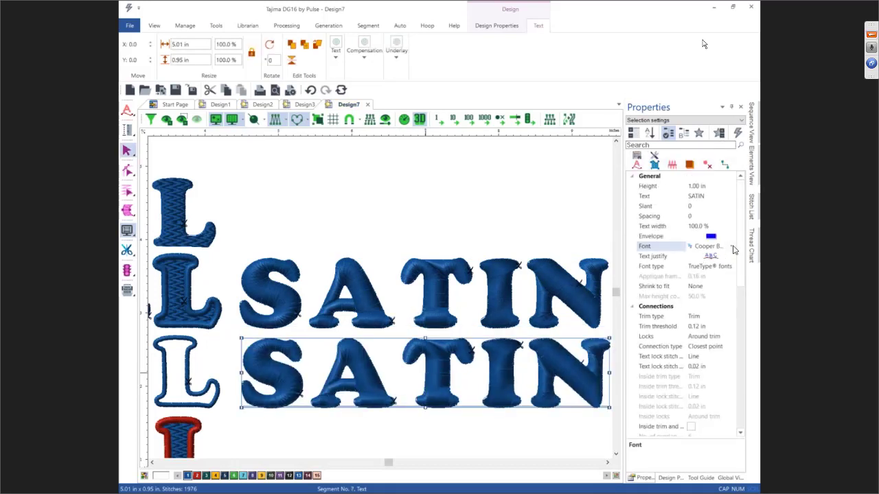
{"action": "left_click", "coordinate": [732, 247]}
{"action": "left_click", "coordinate": [731, 256]}
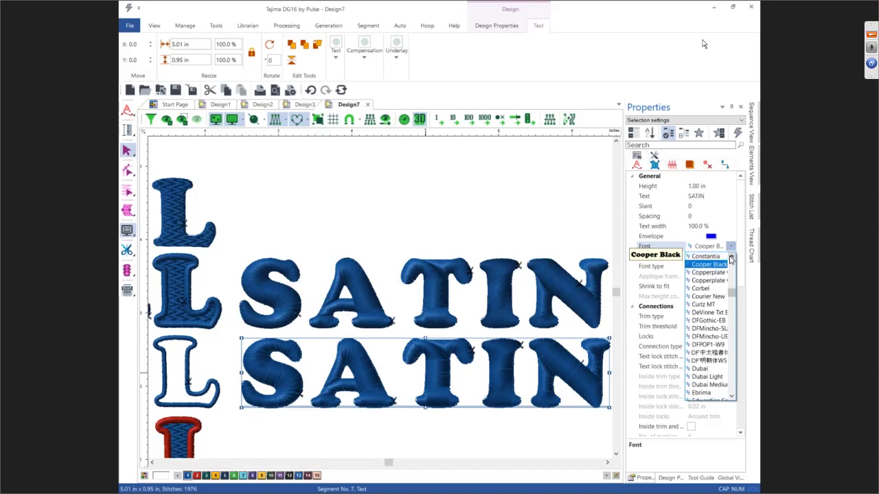
{"action": "left_click", "coordinate": [731, 256]}
{"action": "left_click", "coordinate": [732, 257]}
{"action": "left_click", "coordinate": [714, 257]}
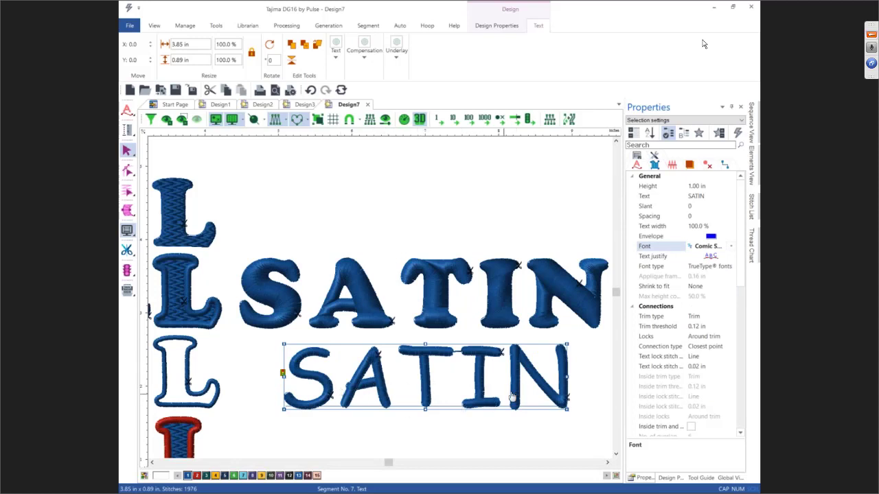
{"action": "left_click", "coordinate": [378, 233]}
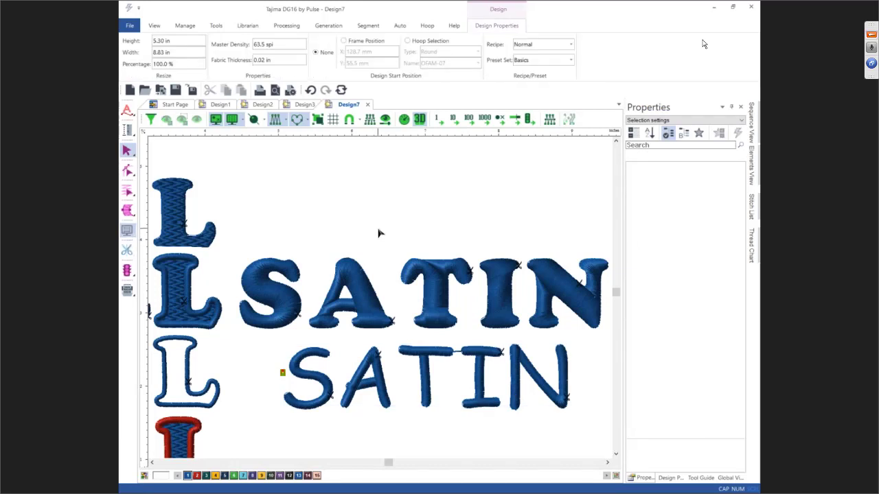
{"action": "scroll", "coordinate": [379, 233], "scroll_direction": "down", "scroll_amount": 1}
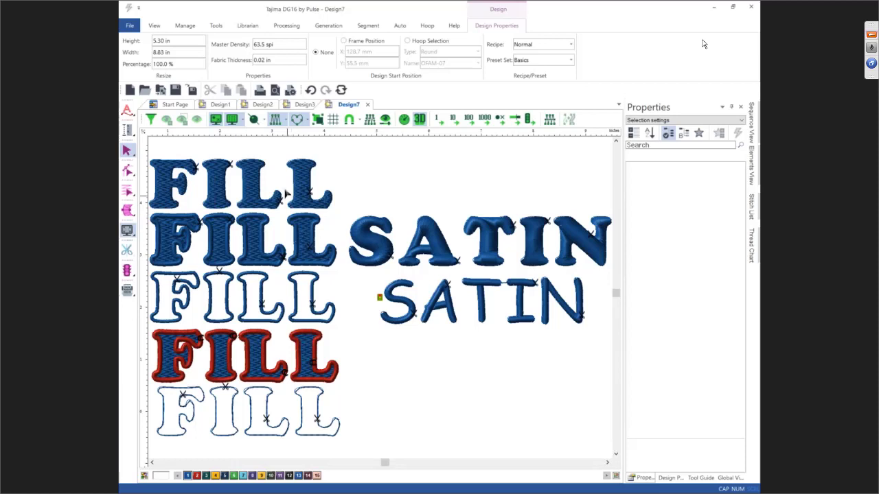
Step: Save the design in the Designs folder as TRUE TYPE.PXF, replacing the existing file of that name
{"action": "left_click", "coordinate": [129, 28]}
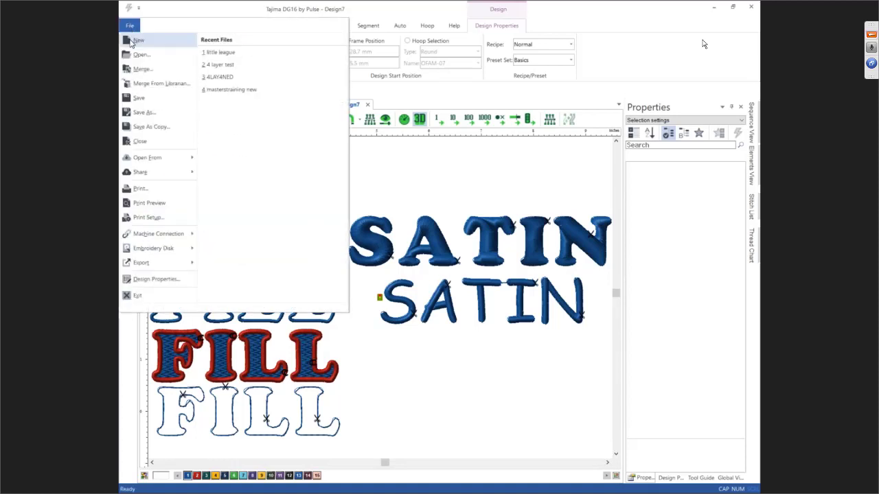
{"action": "left_click", "coordinate": [136, 115]}
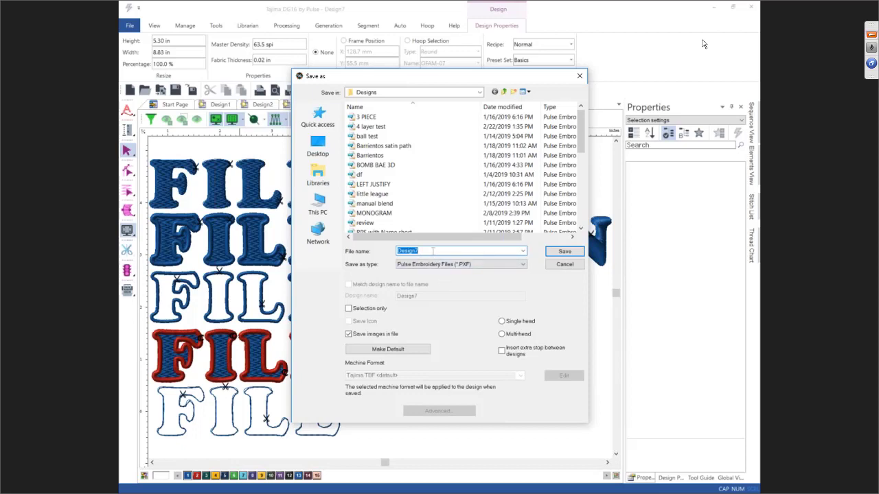
{"action": "type", "text": "TRUE"}
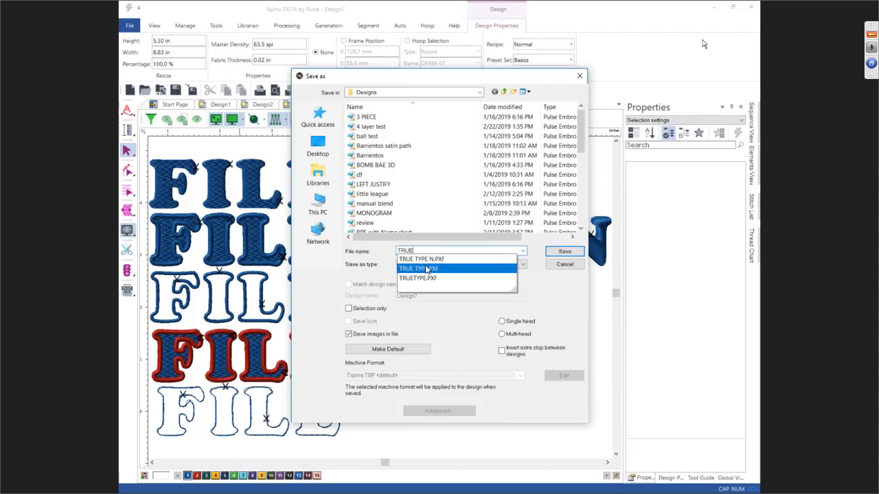
{"action": "left_click", "coordinate": [427, 270]}
{"action": "left_click", "coordinate": [556, 253]}
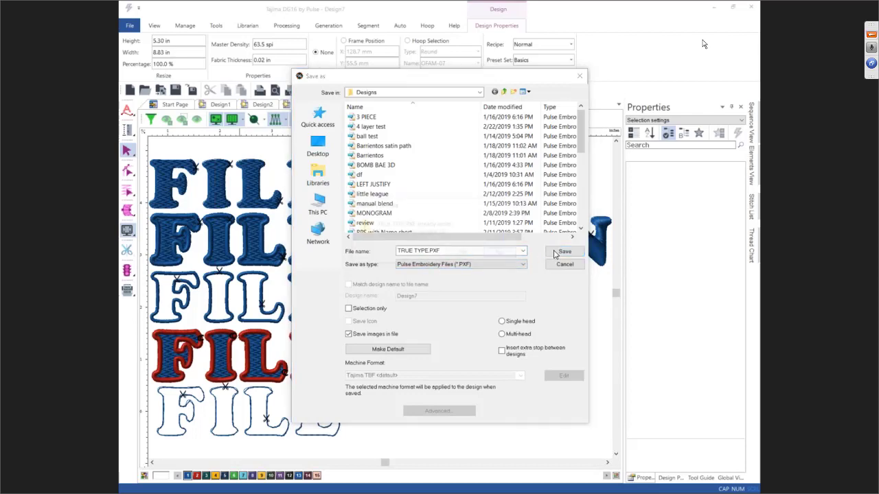
{"action": "left_click", "coordinate": [459, 253]}
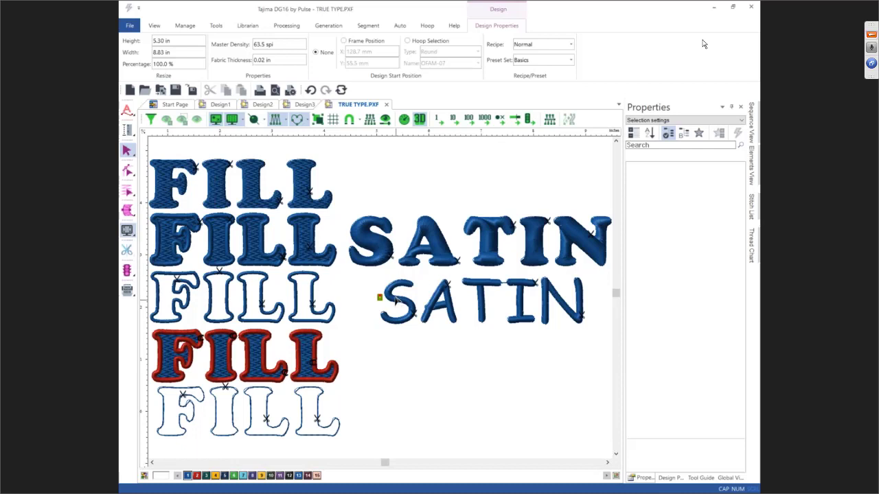
{"action": "left_click", "coordinate": [129, 26]}
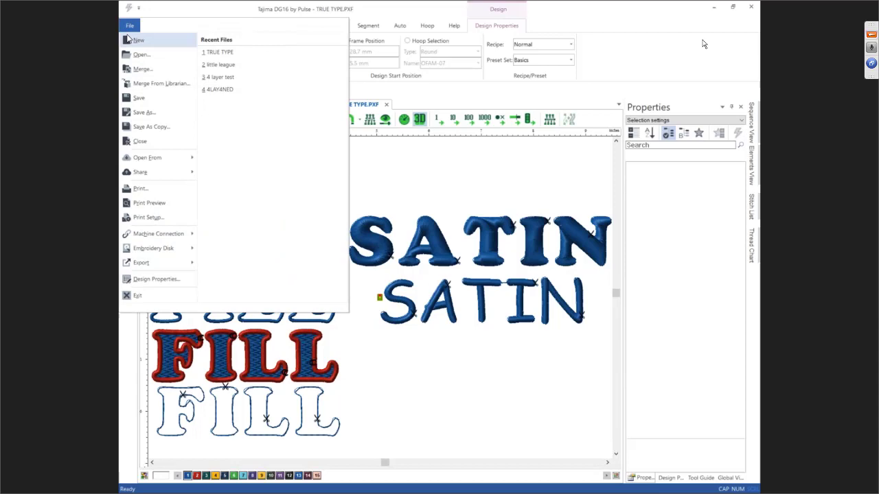
{"action": "left_click", "coordinate": [138, 98]}
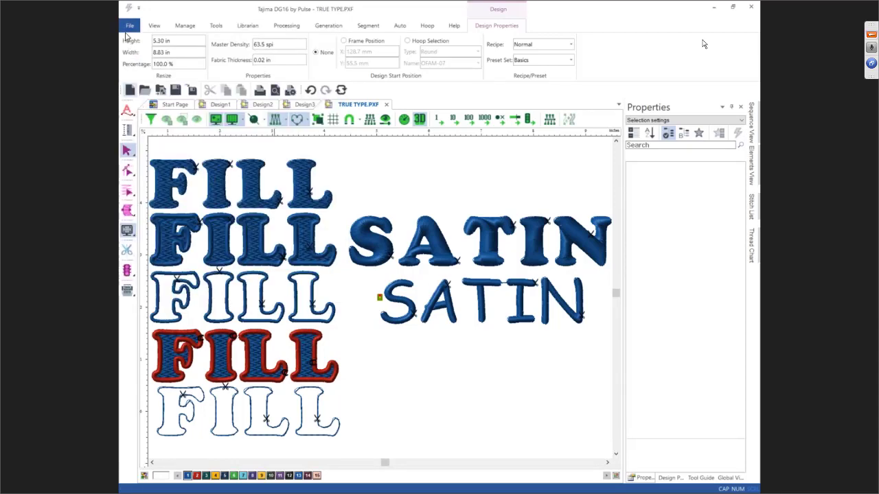
Step: Save the TRUE TYPE design as a Tajima TBF file on the Crucial (F:) drive
{"action": "left_click", "coordinate": [129, 26]}
{"action": "left_click", "coordinate": [140, 112]}
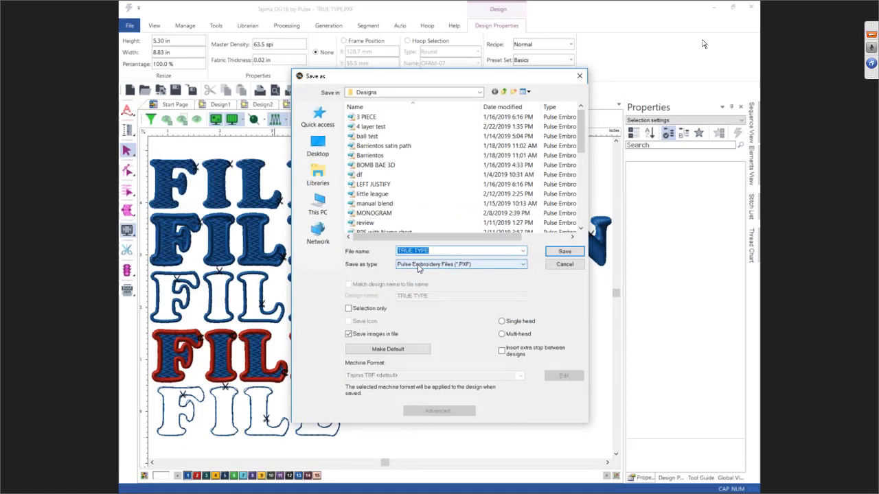
{"action": "left_click", "coordinate": [418, 268]}
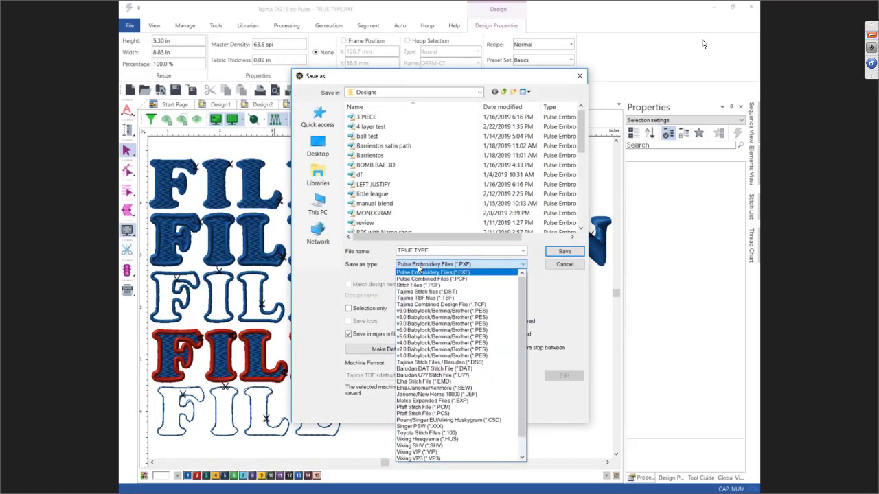
{"action": "left_click", "coordinate": [426, 300]}
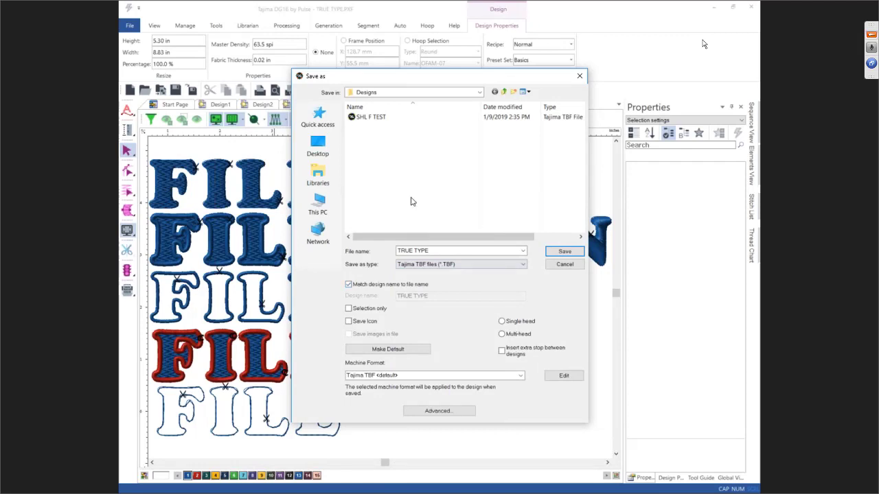
{"action": "left_click", "coordinate": [384, 93]}
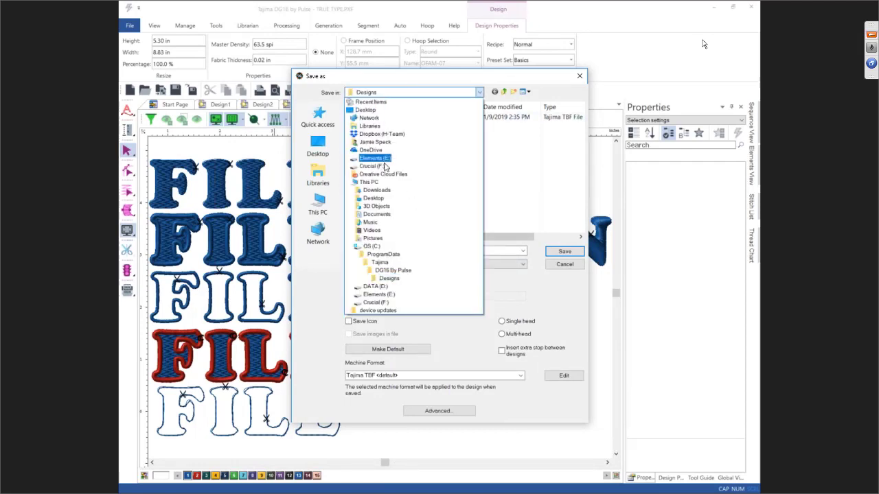
{"action": "left_click", "coordinate": [383, 302]}
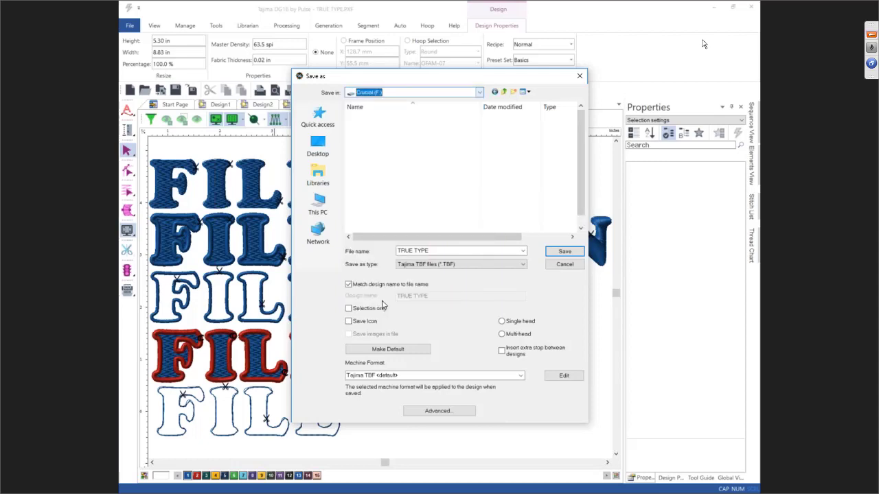
{"action": "left_click", "coordinate": [566, 251]}
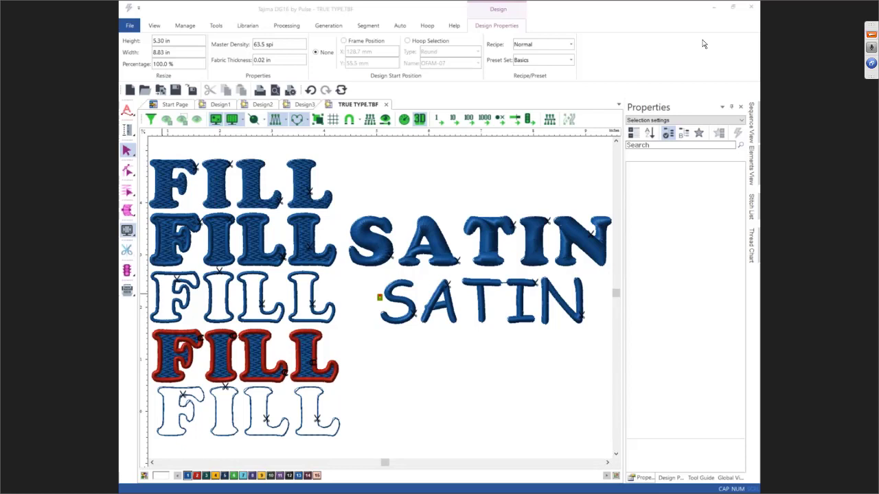
Step: Review the font type choices for the second FILL lettering from the top, keeping TrueType fonts selected
{"action": "left_click", "coordinate": [280, 265]}
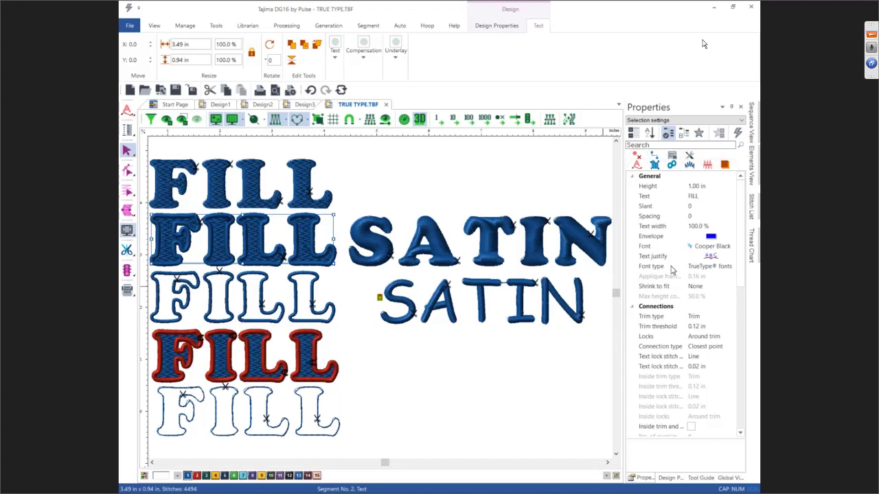
{"action": "left_click", "coordinate": [693, 270]}
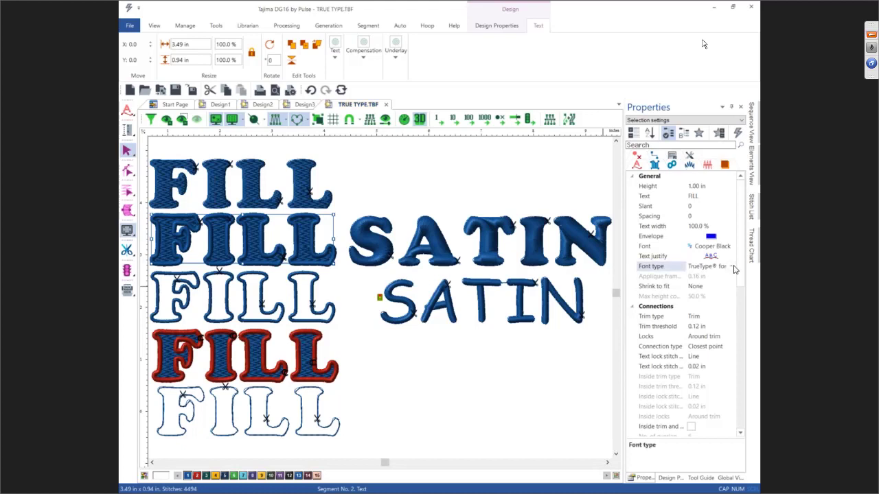
{"action": "left_click", "coordinate": [731, 268]}
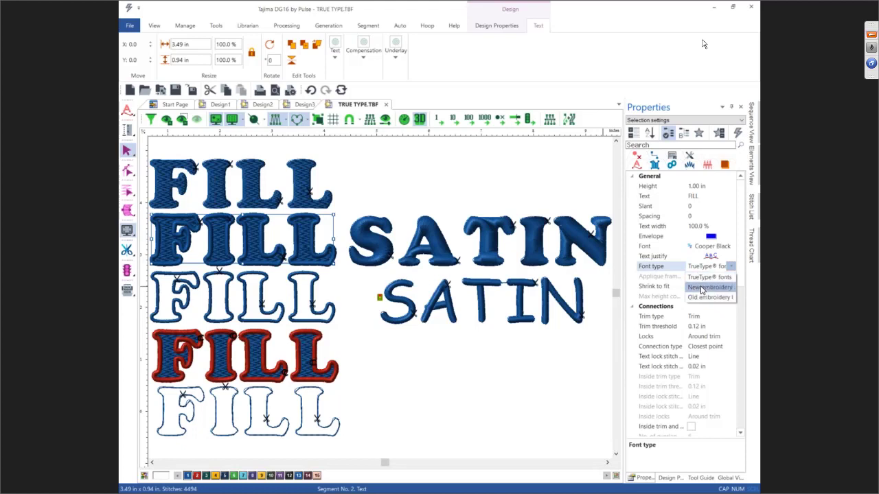
{"action": "left_click", "coordinate": [707, 276]}
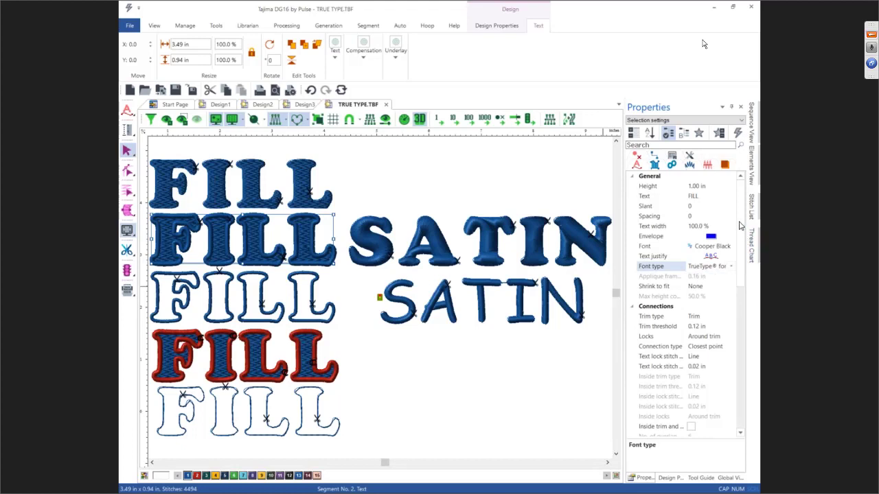
Step: Review the TTF border options for the second FILL lettering without changing its Steil border
{"action": "left_click_drag", "start_coordinate": [740, 226], "coordinate": [745, 302]}
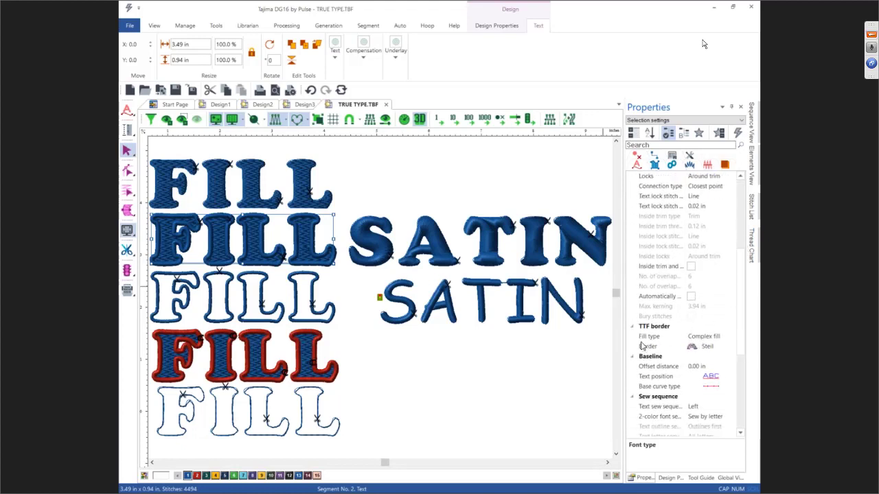
{"action": "left_click", "coordinate": [710, 347]}
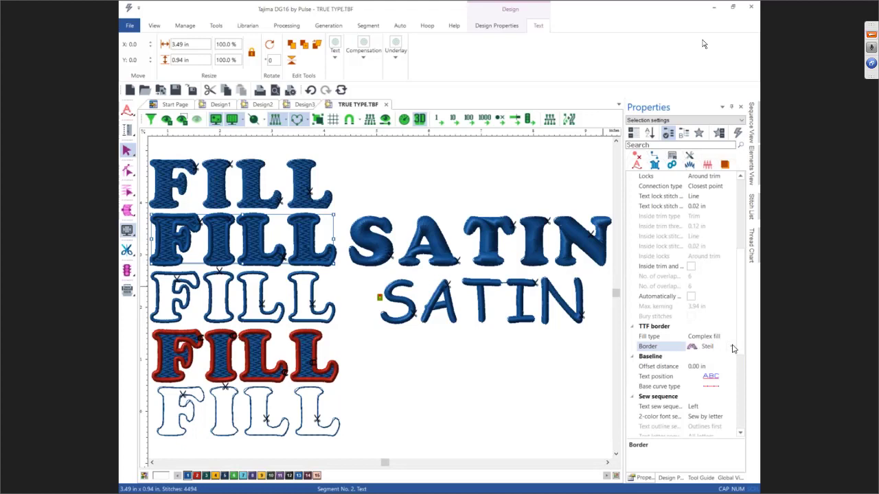
{"action": "left_click", "coordinate": [731, 348]}
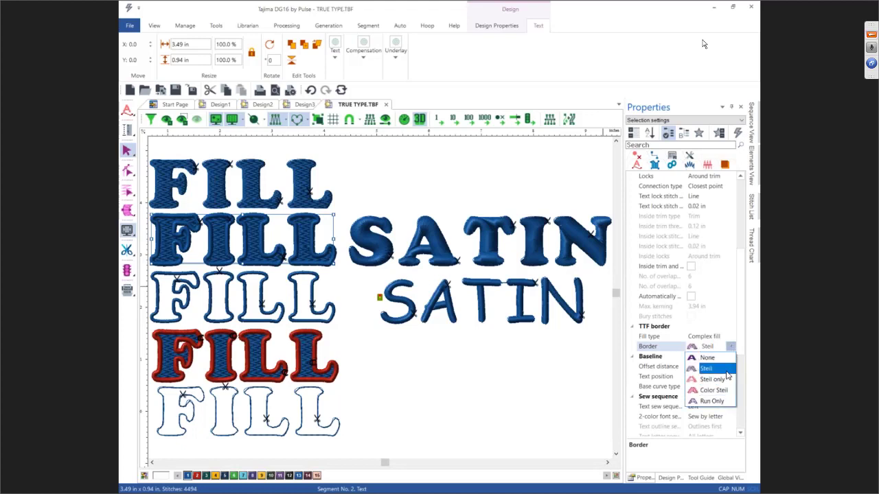
{"action": "left_click", "coordinate": [514, 353]}
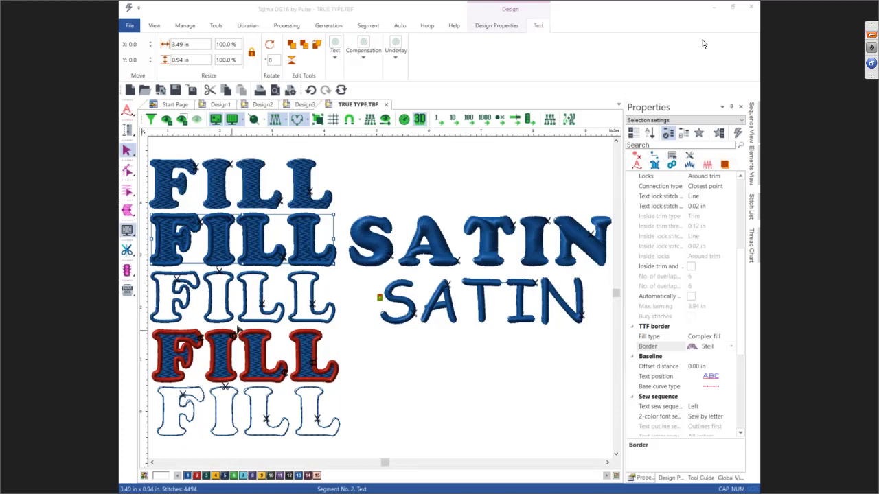
{"action": "left_click", "coordinate": [281, 264]}
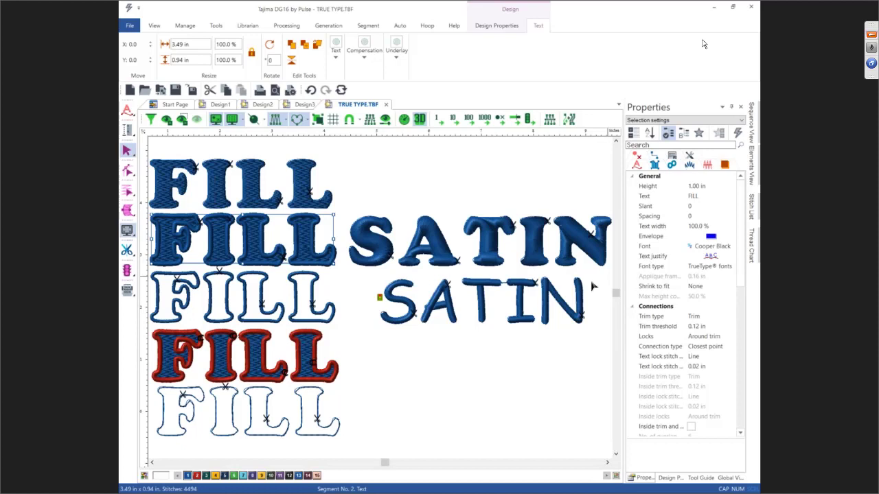
{"action": "left_click", "coordinate": [520, 319]}
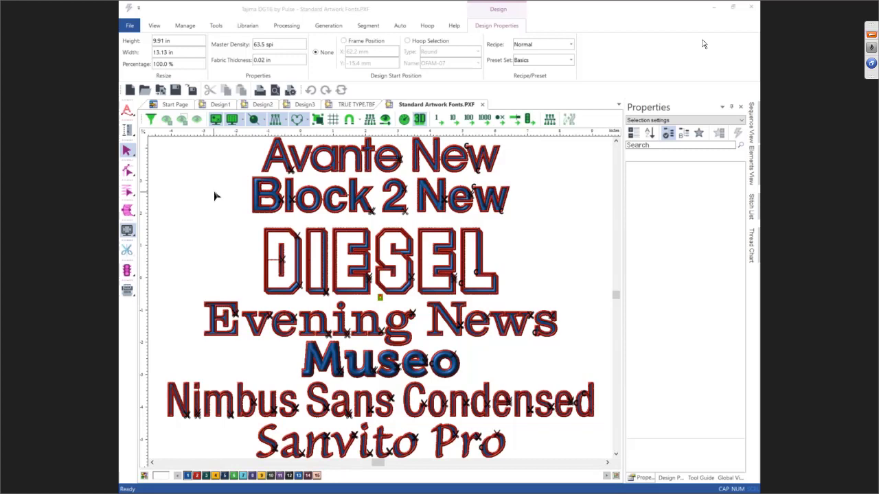
Step: Select the Evening News lettering and review its text outline type options, keeping Steil and satin
{"action": "left_click", "coordinate": [307, 337]}
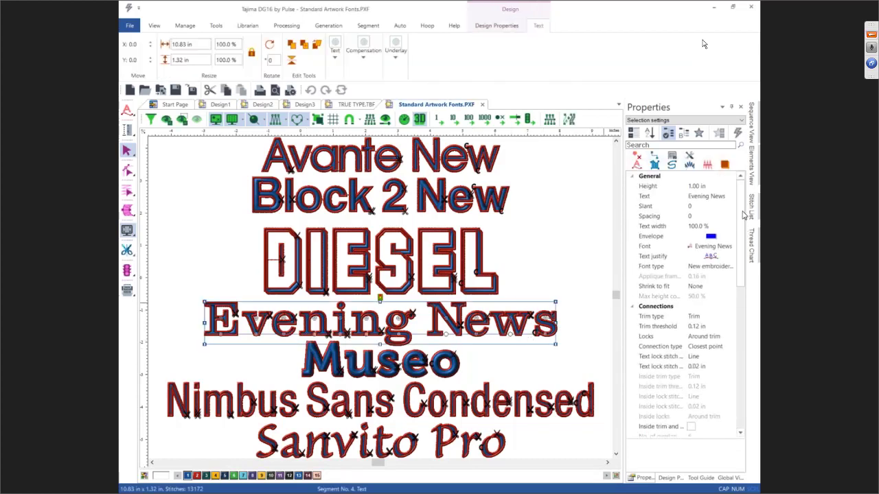
{"action": "left_click_drag", "start_coordinate": [743, 215], "coordinate": [722, 337]}
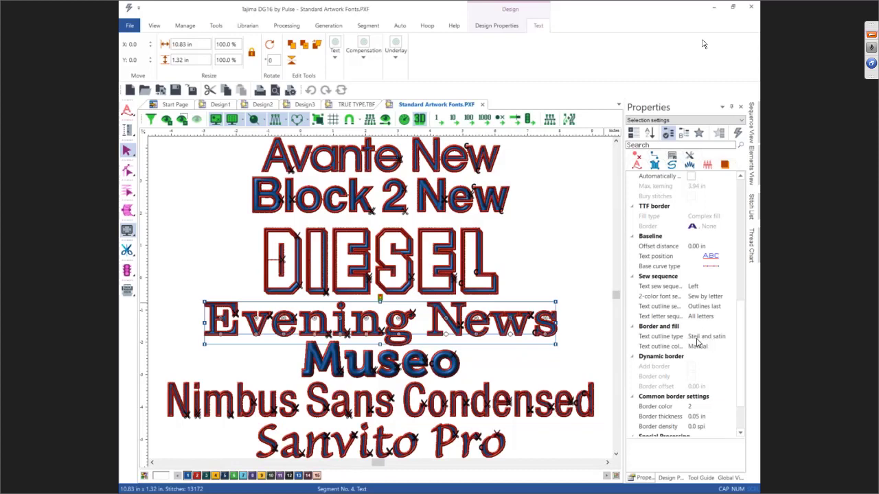
{"action": "left_click", "coordinate": [707, 341]}
{"action": "left_click", "coordinate": [732, 338]}
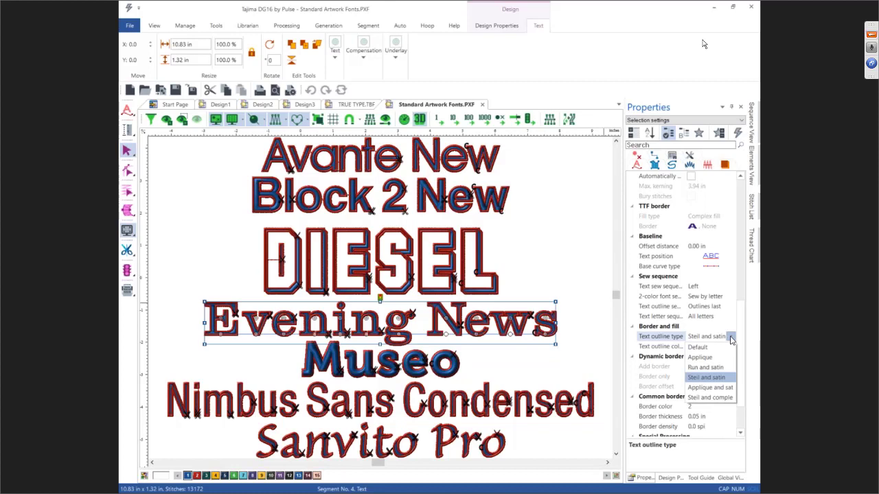
{"action": "left_click", "coordinate": [732, 338]}
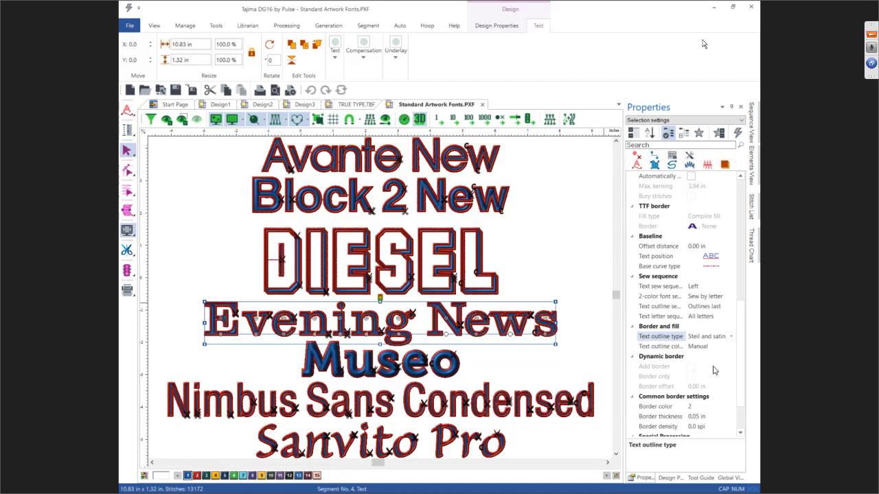
Step: Set the border color of the Evening News lettering to 6 and inspect the outline up close
{"action": "scroll", "coordinate": [742, 335], "scroll_direction": "down", "scroll_amount": 2}
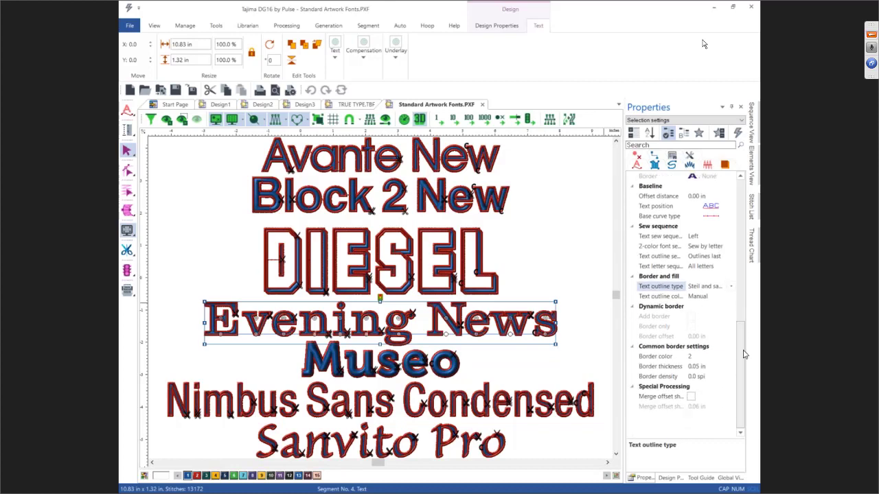
{"action": "left_click", "coordinate": [701, 357]}
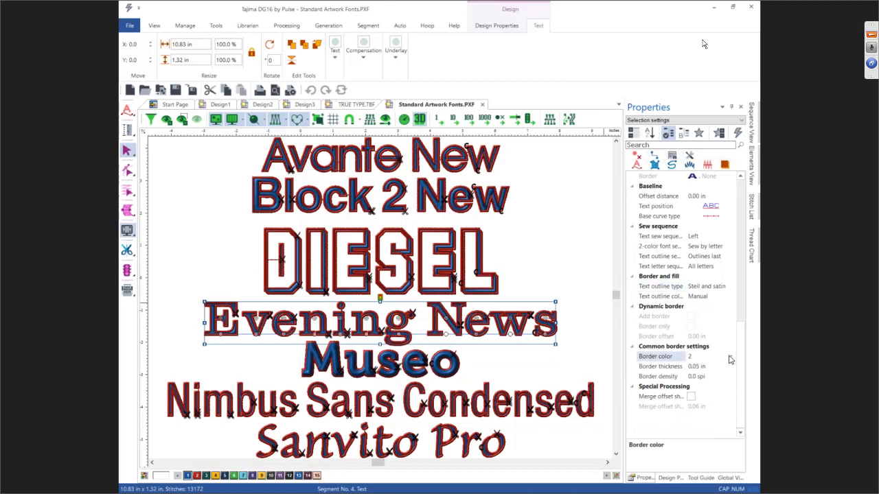
{"action": "left_click", "coordinate": [729, 358]}
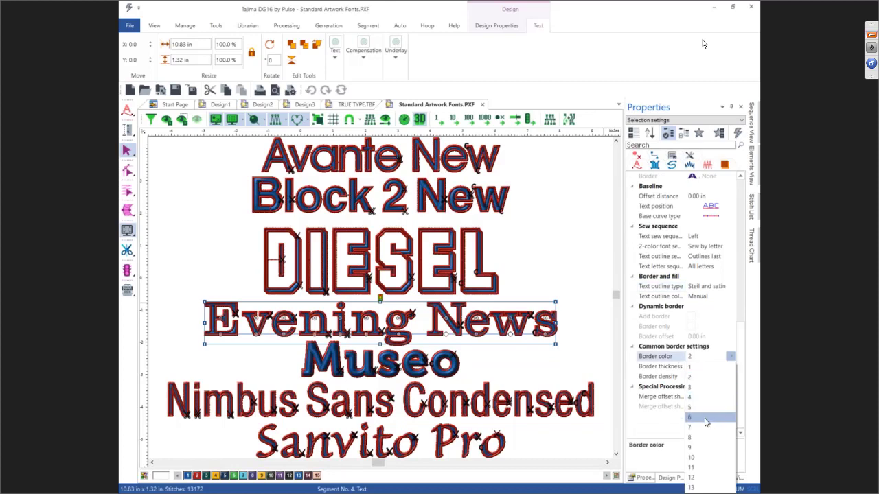
{"action": "left_click", "coordinate": [704, 417]}
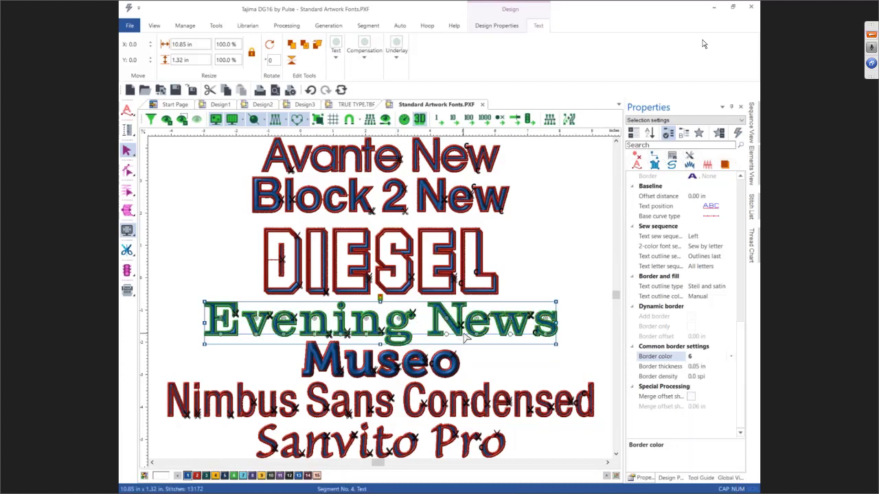
{"action": "scroll", "coordinate": [447, 317], "scroll_direction": "up", "scroll_amount": 1}
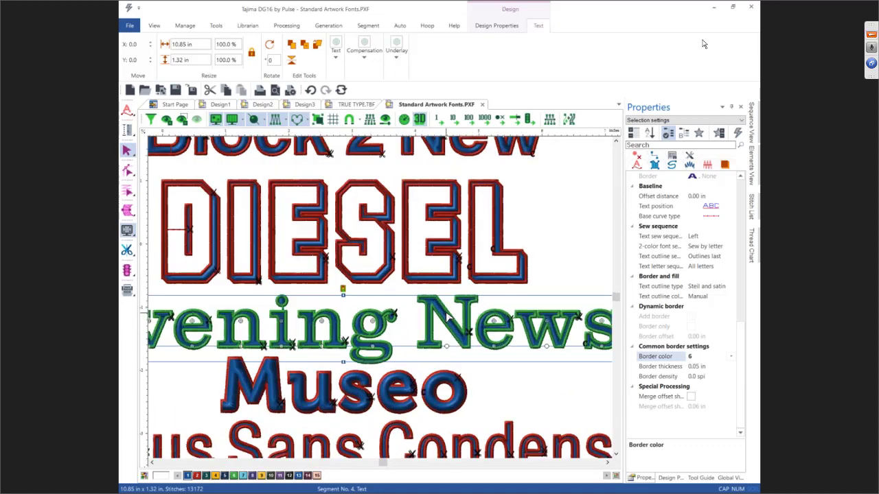
{"action": "scroll", "coordinate": [446, 317], "scroll_direction": "up", "scroll_amount": 2}
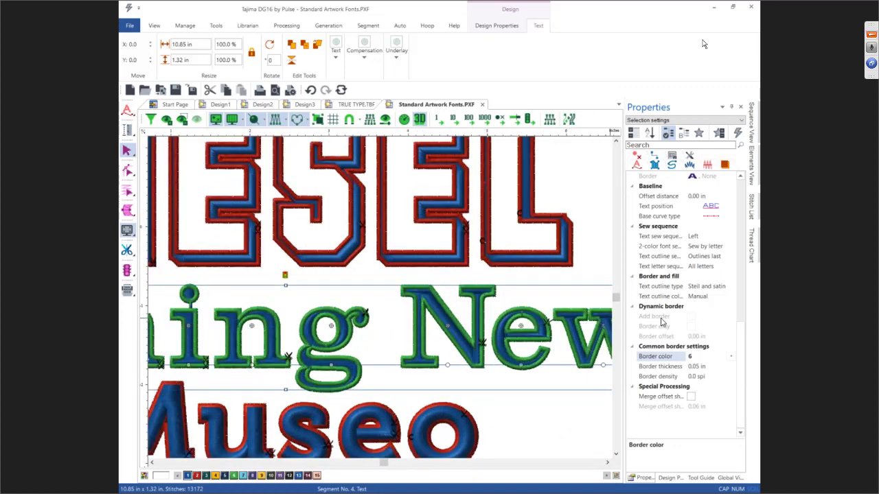
Step: Set the text outline sequence of the Evening News lettering to Outlines first
{"action": "left_click", "coordinate": [708, 256]}
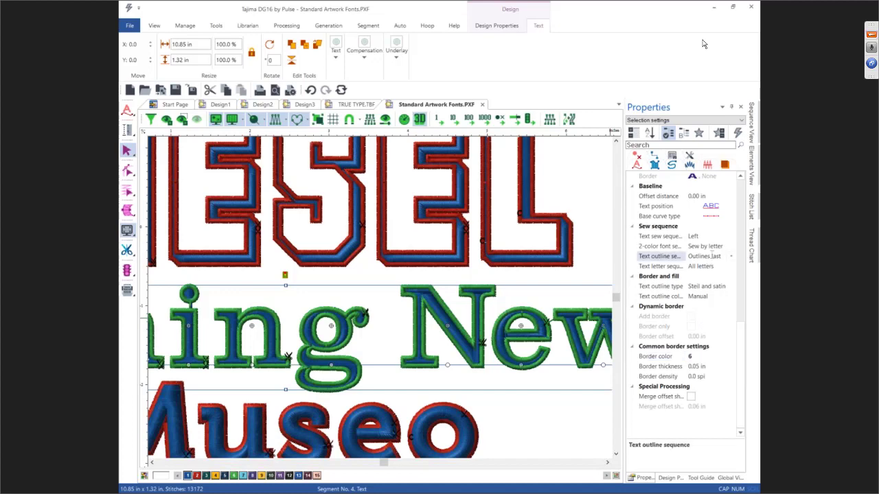
{"action": "left_click", "coordinate": [732, 257]}
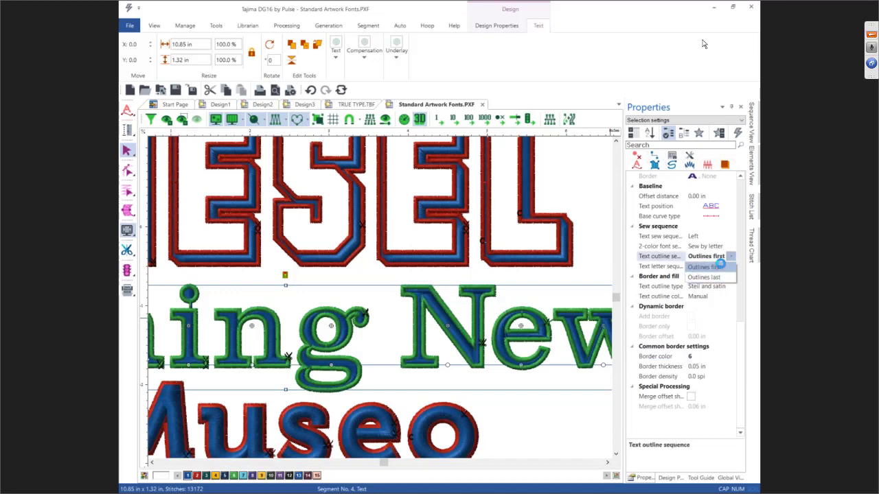
{"action": "left_click", "coordinate": [722, 268]}
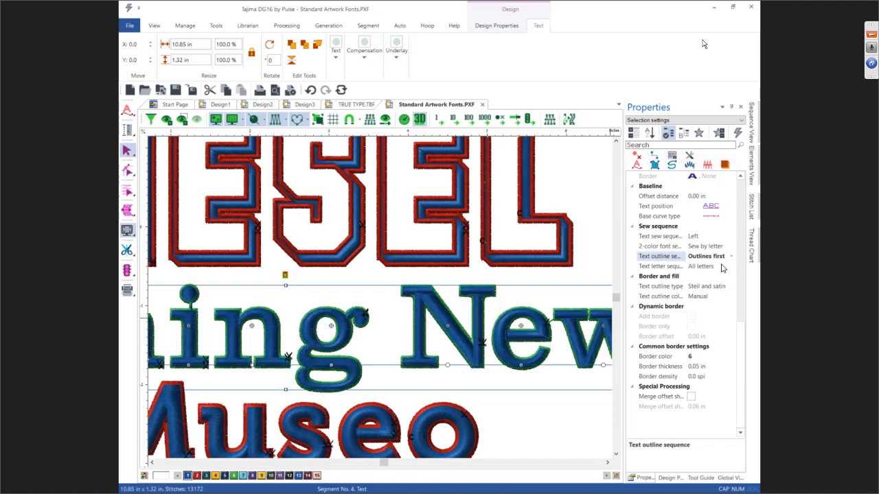
Step: Return the Evening News text outline sequence to Outlines last and deselect the lettering
{"action": "left_click", "coordinate": [732, 257]}
{"action": "left_click", "coordinate": [719, 276]}
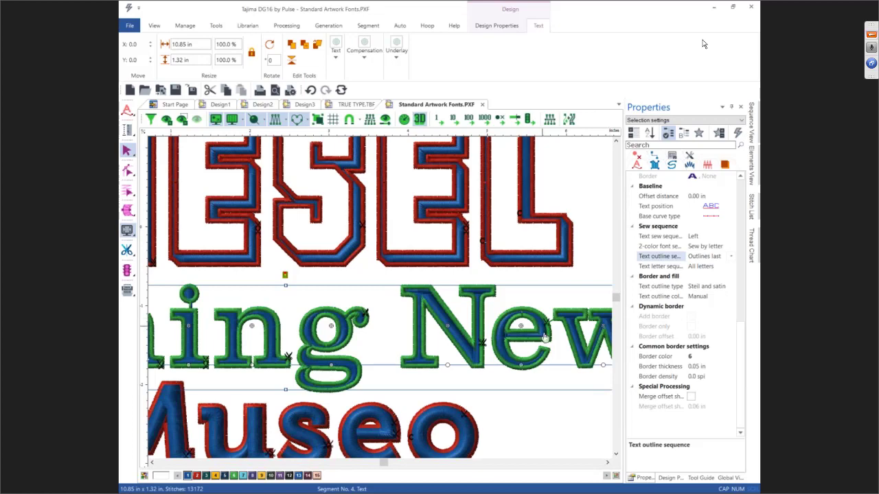
{"action": "left_click", "coordinate": [385, 276]}
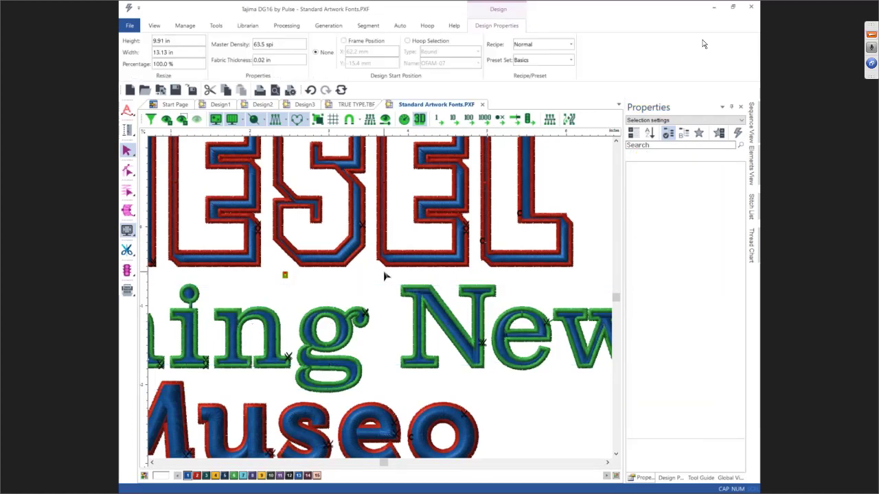
{"action": "key", "text": "0"}
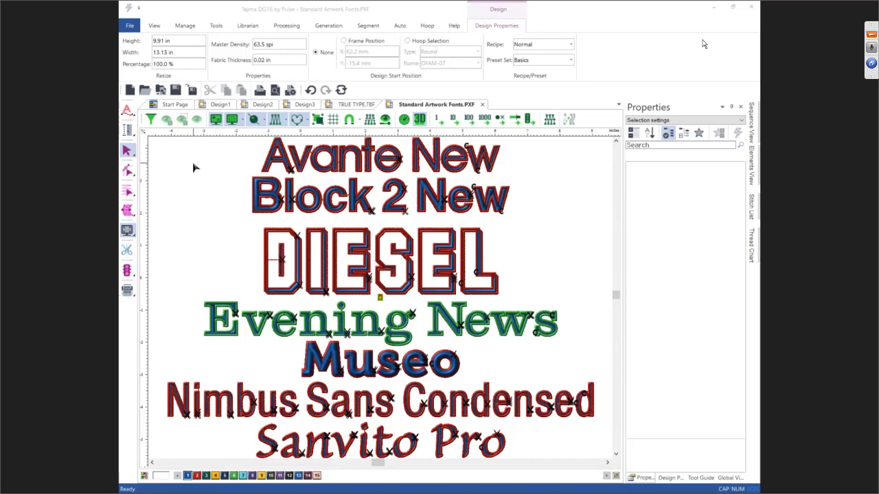
Step: Create a new embroidery design through the New Design Wizard using the T-Shirt recipe
{"action": "left_click", "coordinate": [128, 26]}
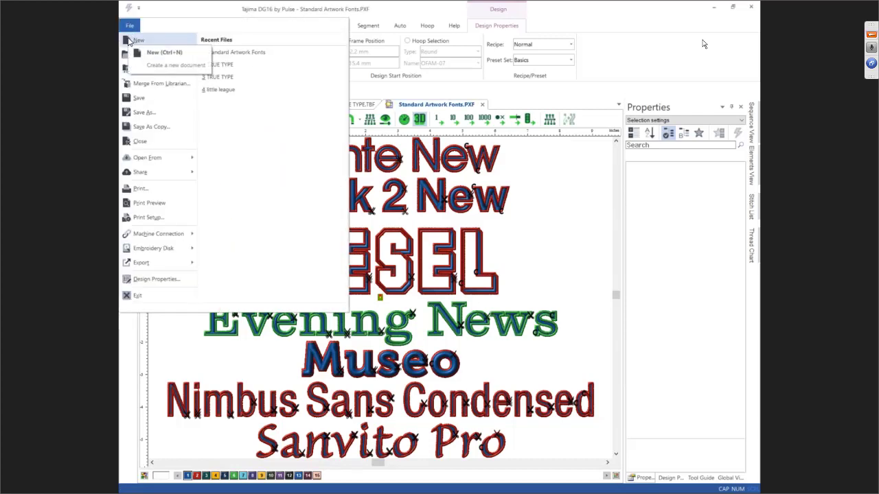
{"action": "left_click", "coordinate": [129, 41]}
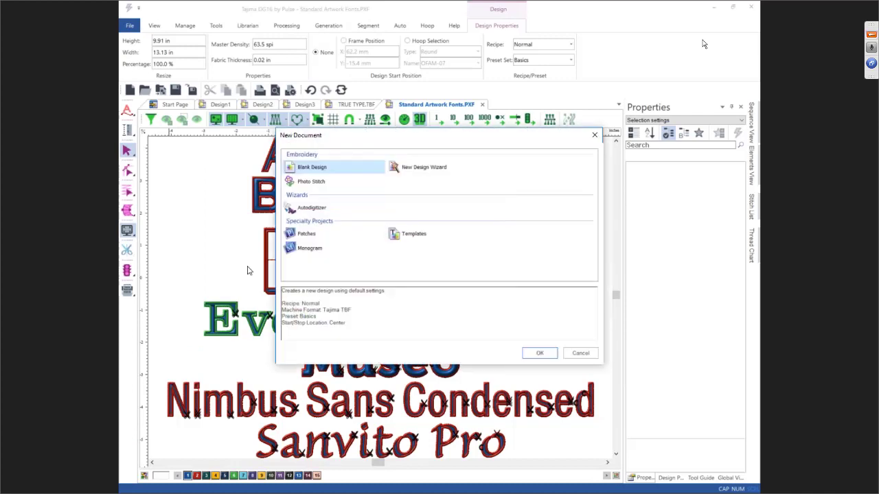
{"action": "left_click", "coordinate": [430, 170]}
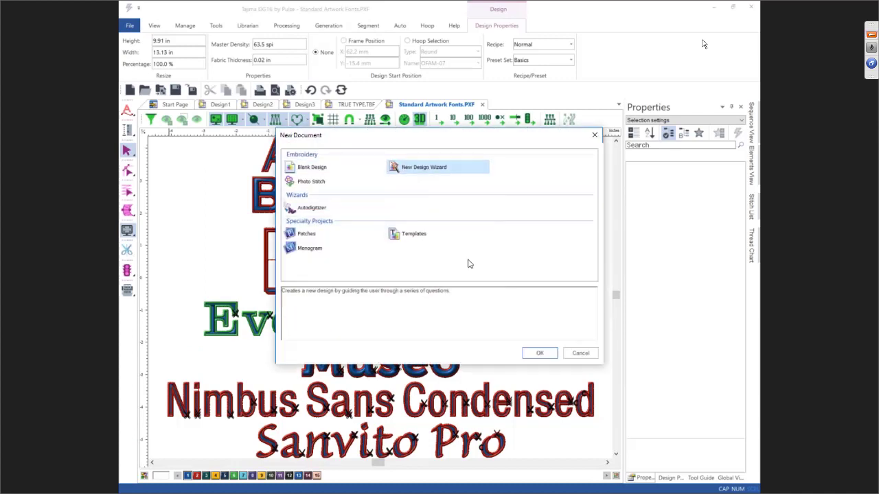
{"action": "left_click", "coordinate": [542, 353]}
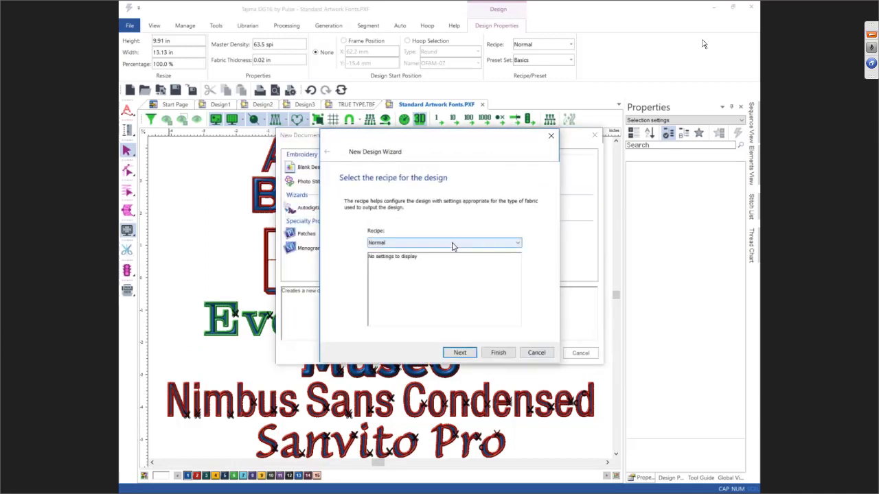
{"action": "left_click", "coordinate": [453, 244]}
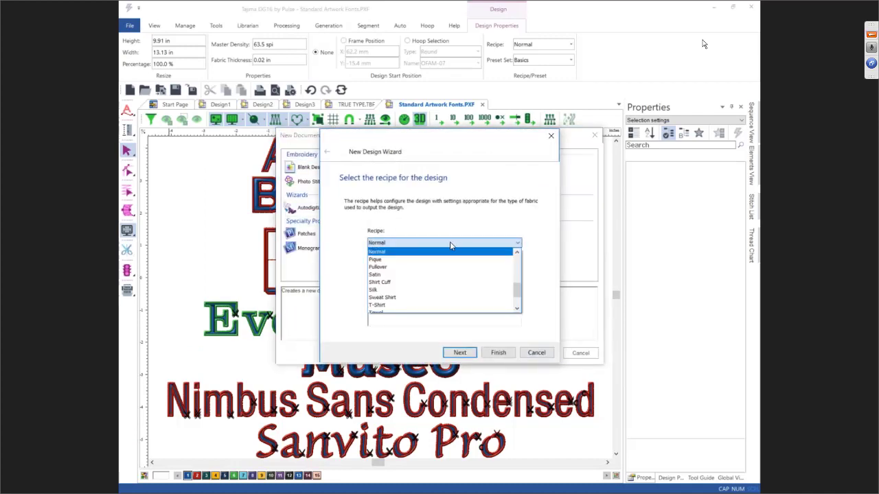
{"action": "left_click", "coordinate": [430, 305]}
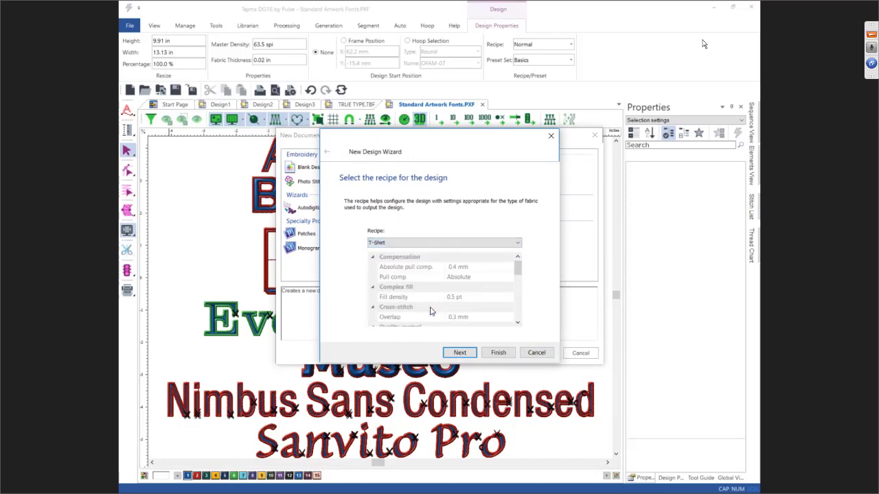
{"action": "left_click", "coordinate": [499, 352]}
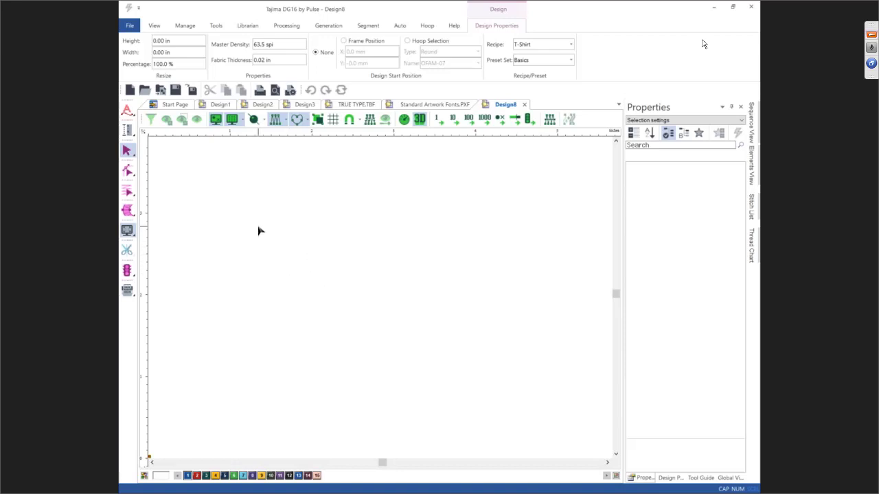
Step: Start merging a design file and browse to the Hirsch\Stock Designs\Animals folder on the Elements (E:) drive
{"action": "left_click", "coordinate": [161, 92]}
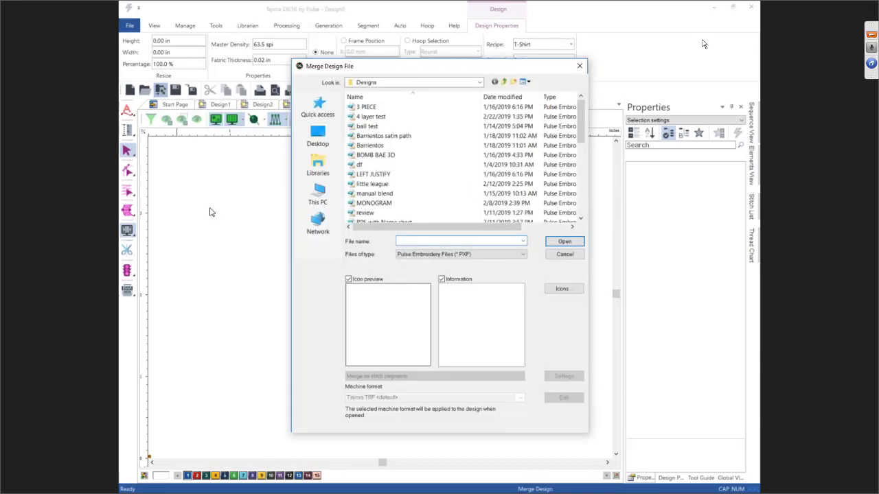
{"action": "left_click", "coordinate": [374, 83]}
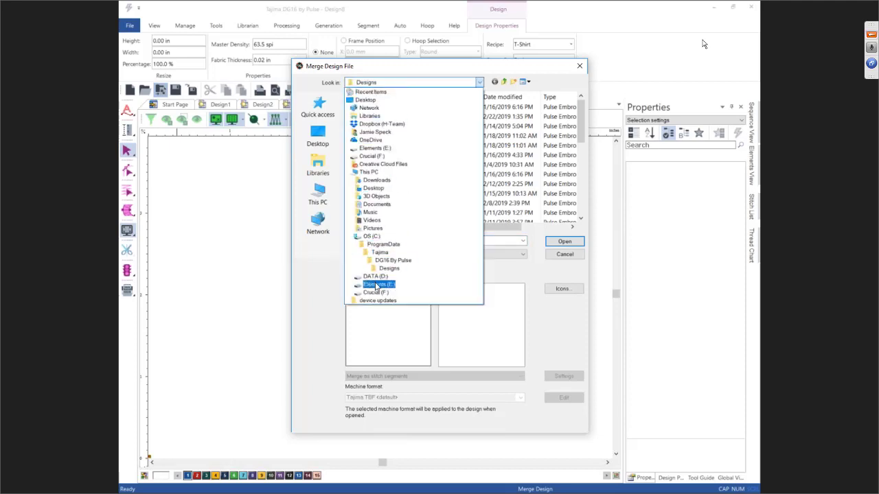
{"action": "left_click", "coordinate": [378, 284]}
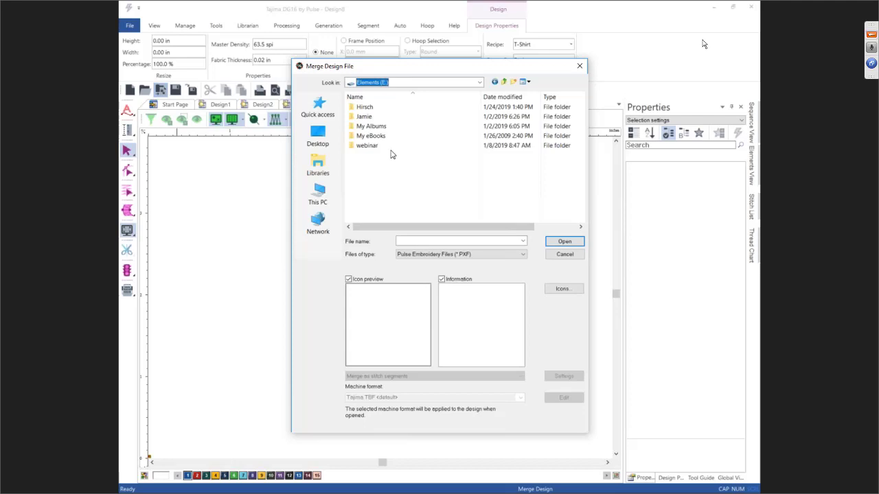
{"action": "double_click", "coordinate": [384, 107]}
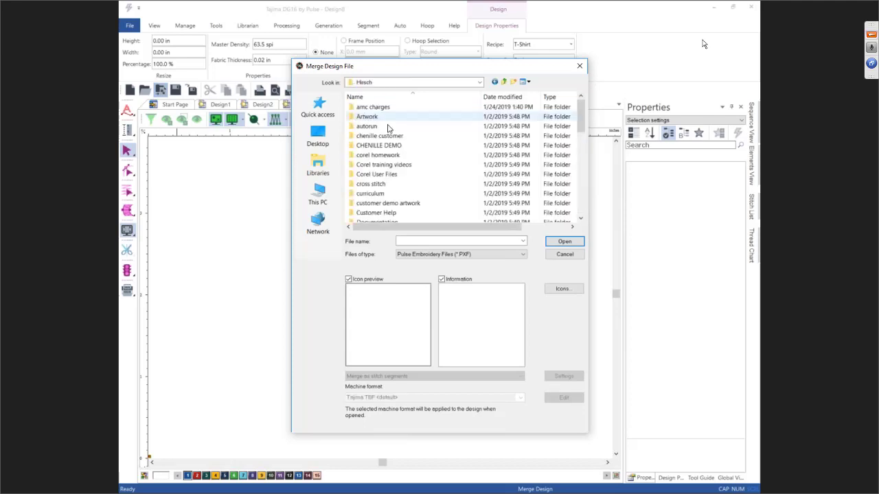
{"action": "left_click_drag", "start_coordinate": [582, 117], "coordinate": [582, 188]}
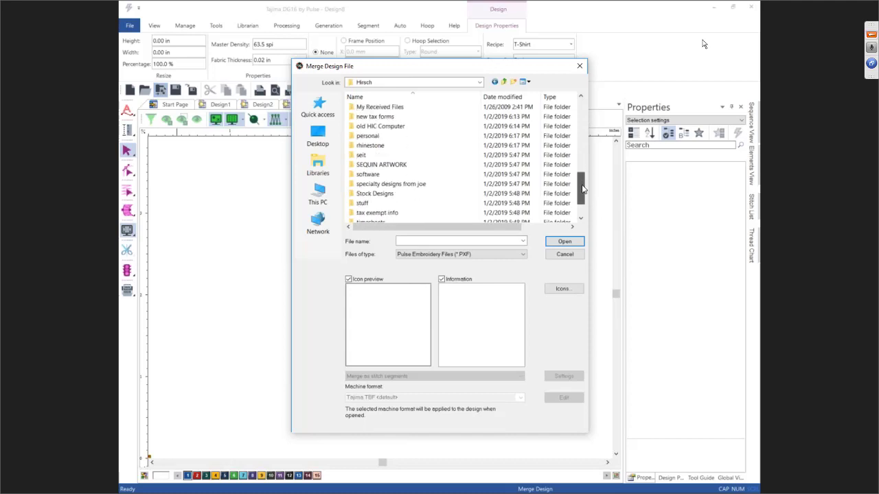
{"action": "left_click", "coordinate": [395, 195]}
{"action": "double_click", "coordinate": [394, 195]}
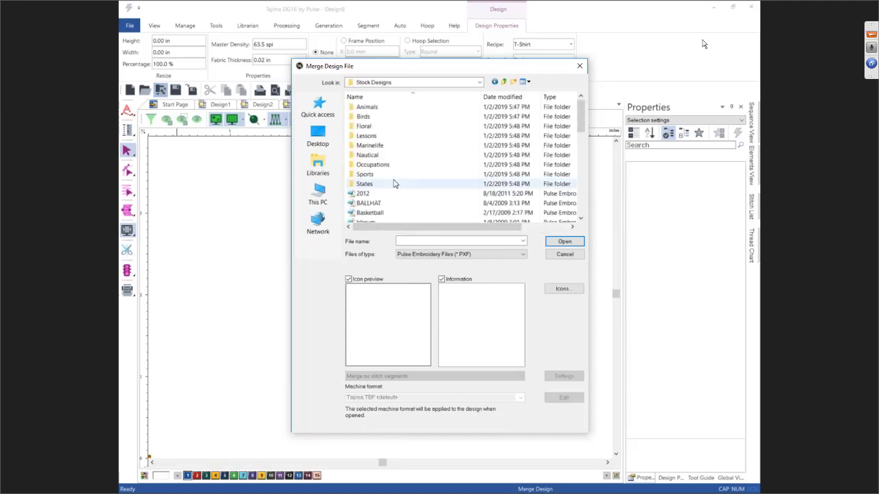
{"action": "double_click", "coordinate": [375, 111]}
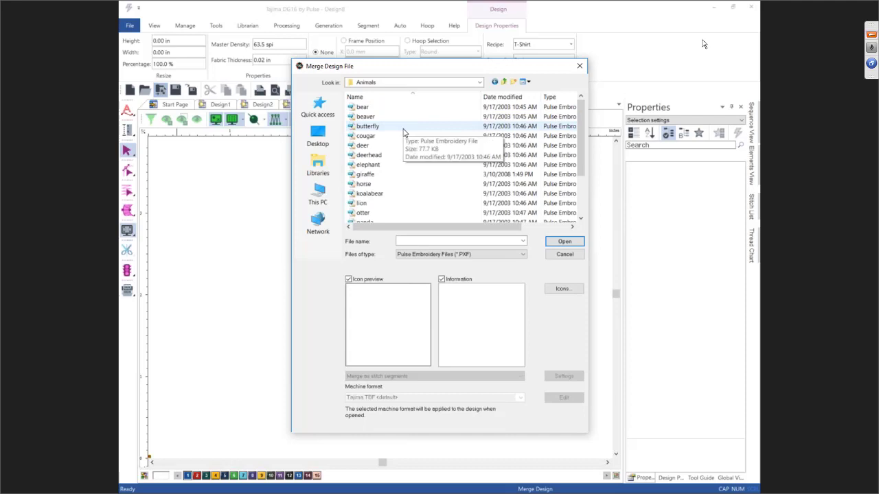
Step: Merge the giraffe design onto the left part of the canvas and turn off the 3D stitch view
{"action": "left_click", "coordinate": [412, 174]}
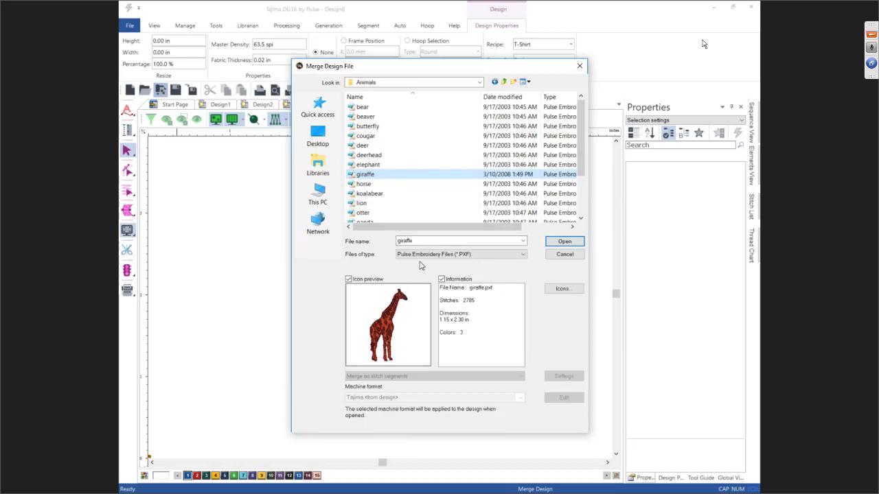
{"action": "left_click", "coordinate": [563, 241]}
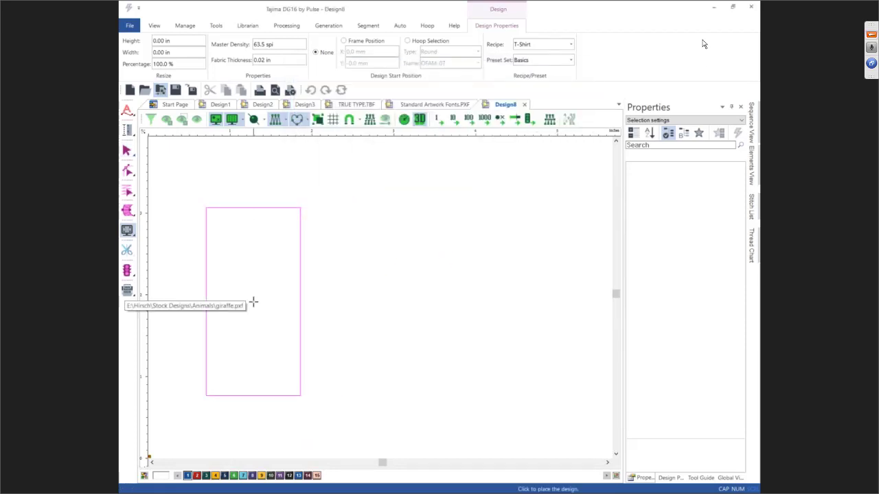
{"action": "left_click", "coordinate": [254, 305]}
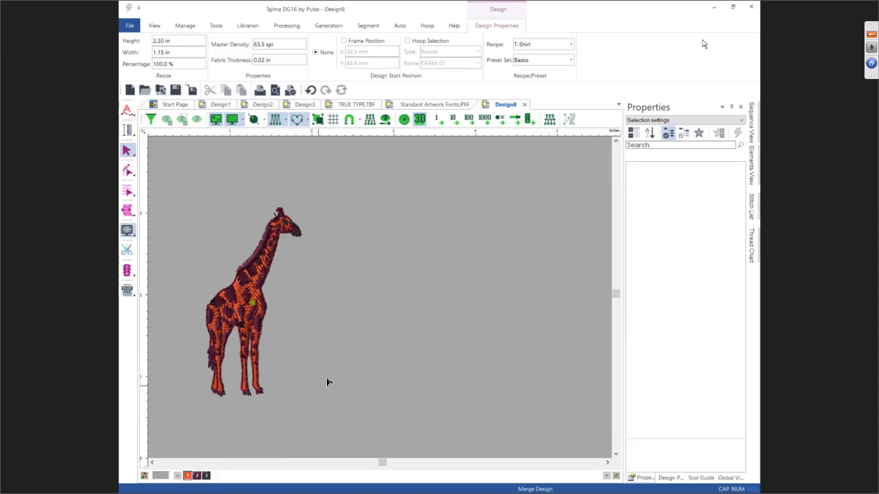
{"action": "left_click", "coordinate": [419, 119]}
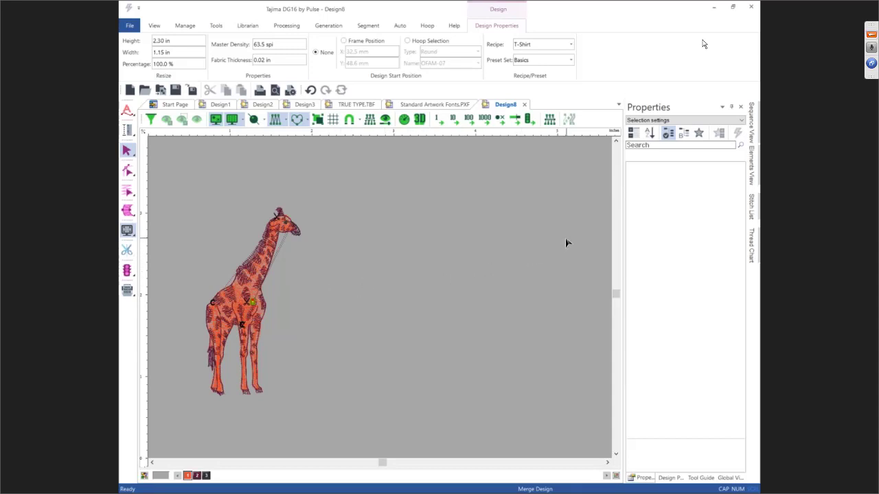
Step: Add the Sage (1140) thread from the Madeira Classic Rayon chart to the design as needle 4
{"action": "left_click", "coordinate": [750, 254]}
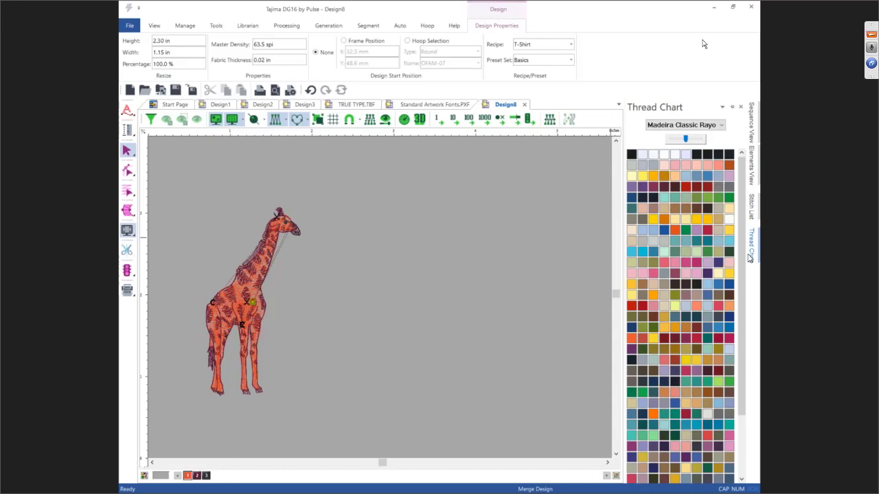
{"action": "double_click", "coordinate": [677, 299]}
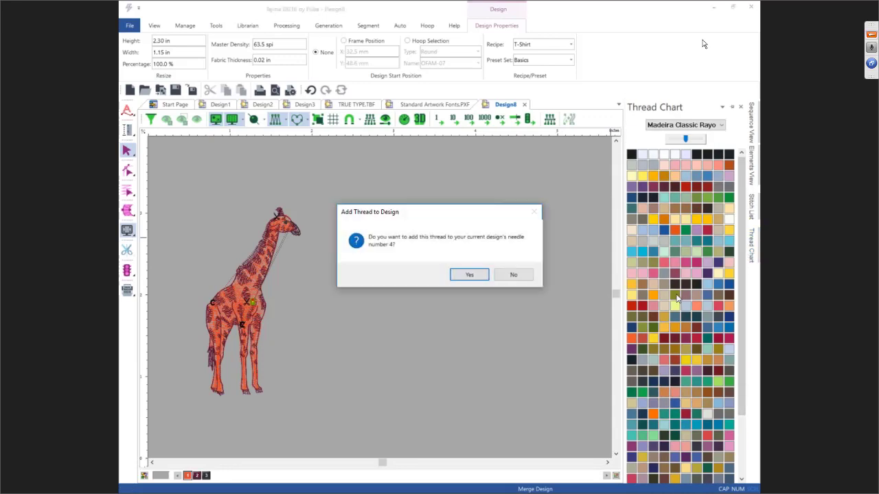
{"action": "left_click", "coordinate": [488, 275]}
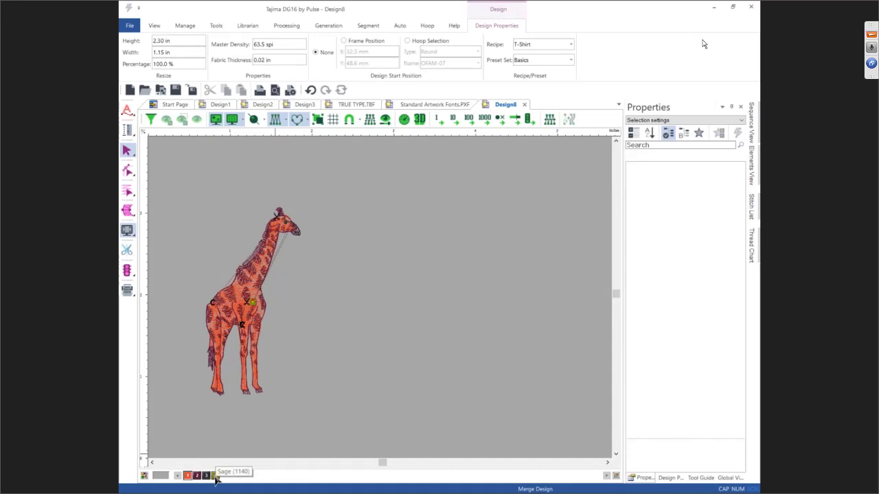
Step: Try moving only the giraffe's body run segment to the right, and undo the move
{"action": "left_click", "coordinate": [297, 233]}
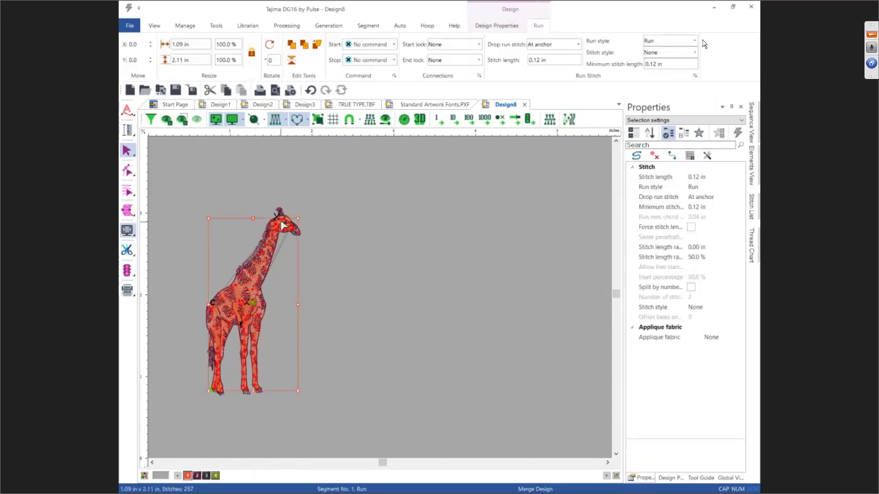
{"action": "left_click", "coordinate": [281, 213]}
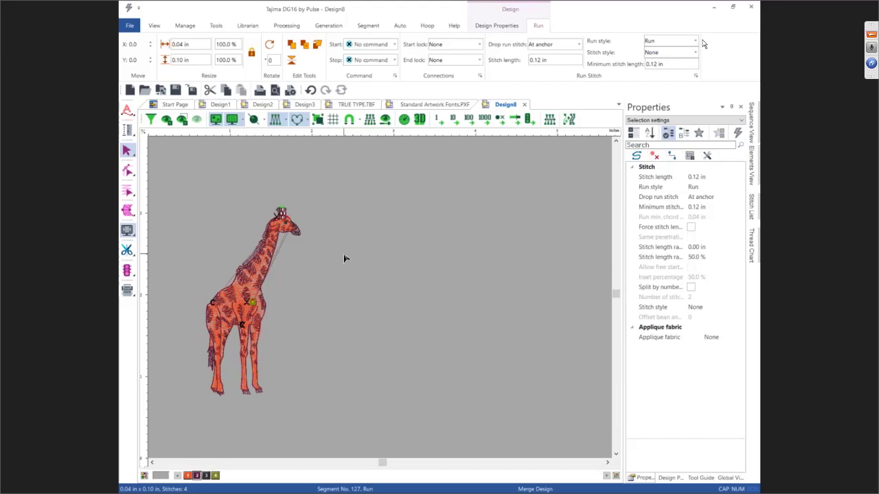
{"action": "left_click", "coordinate": [267, 308]}
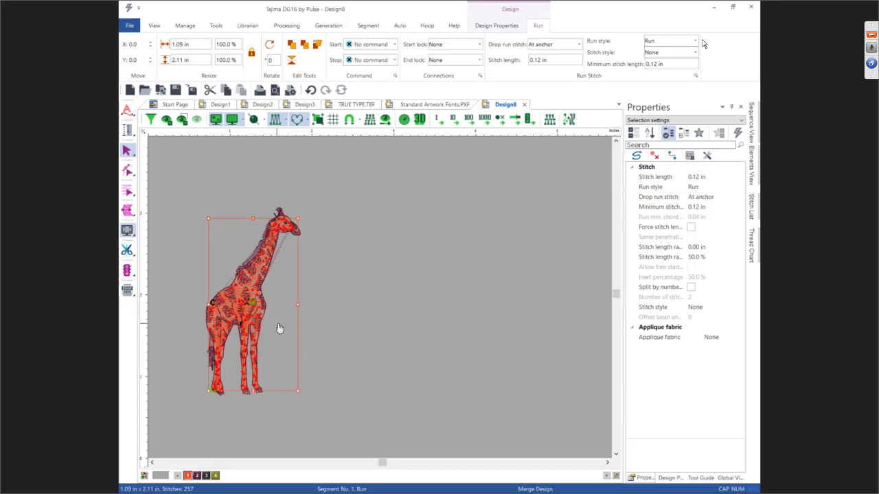
{"action": "left_click_drag", "start_coordinate": [281, 330], "coordinate": [342, 333]}
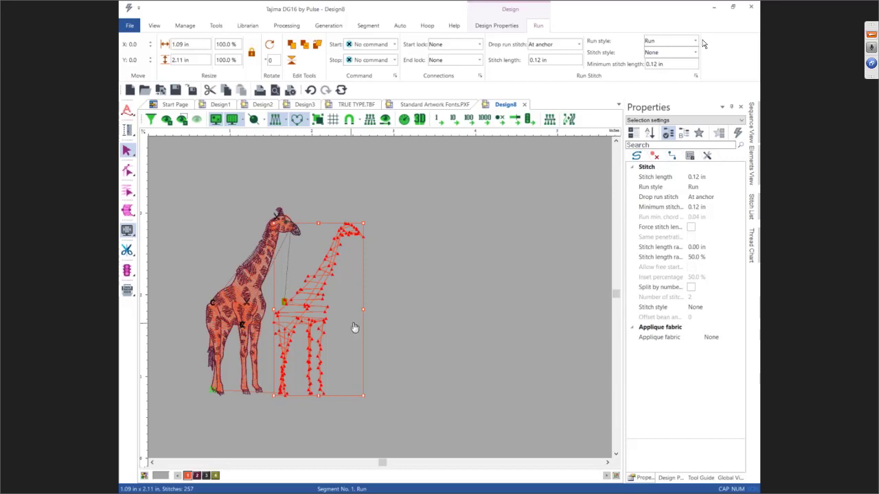
{"action": "left_click", "coordinate": [312, 90]}
{"action": "left_click", "coordinate": [344, 213]}
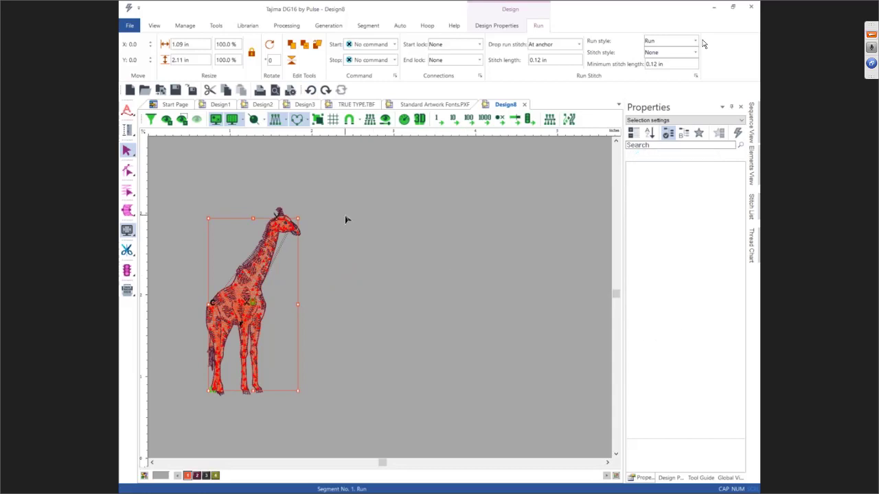
Step: Group all of the giraffe's segments and shift the grouped giraffe slightly right and down
{"action": "left_click_drag", "start_coordinate": [166, 172], "coordinate": [309, 410]}
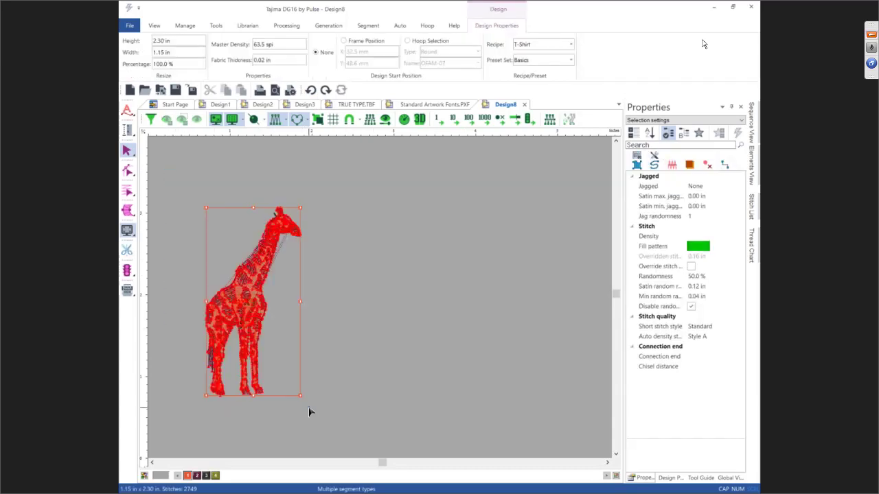
{"action": "left_click", "coordinate": [362, 29]}
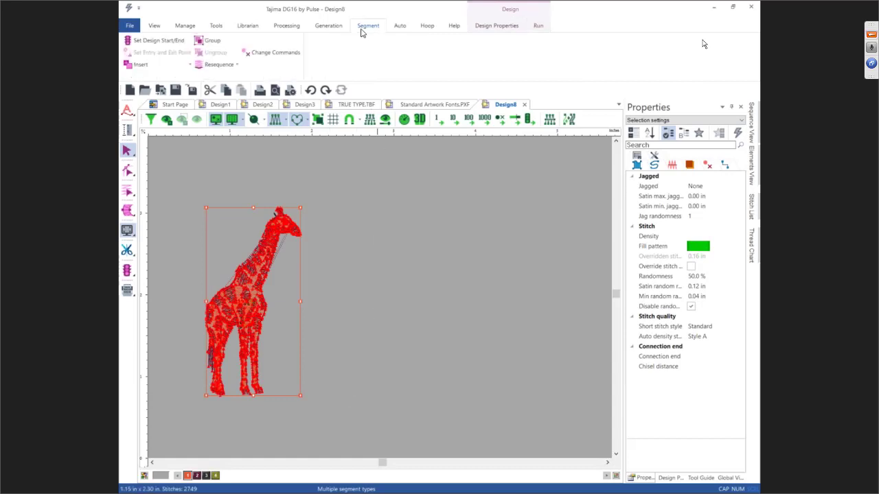
{"action": "left_click", "coordinate": [206, 40]}
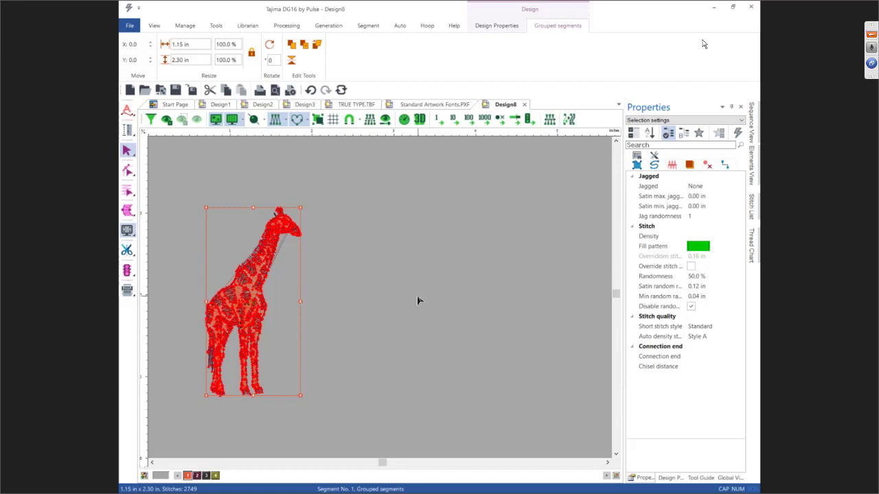
{"action": "mouse_move", "coordinate": [305, 299]}
{"action": "left_mouse_down"}
{"action": "mouse_move", "coordinate": [369, 302]}
{"action": "mouse_move", "coordinate": [294, 302]}
{"action": "left_mouse_up"}
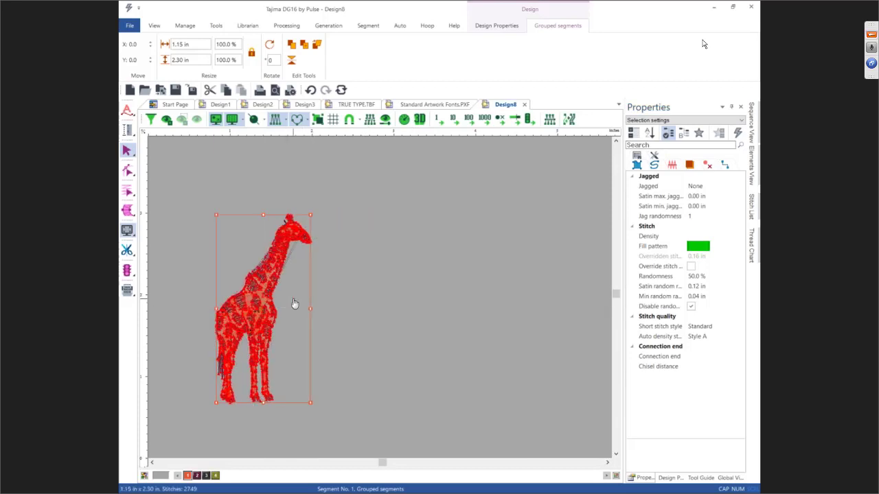
{"action": "left_click", "coordinate": [346, 289]}
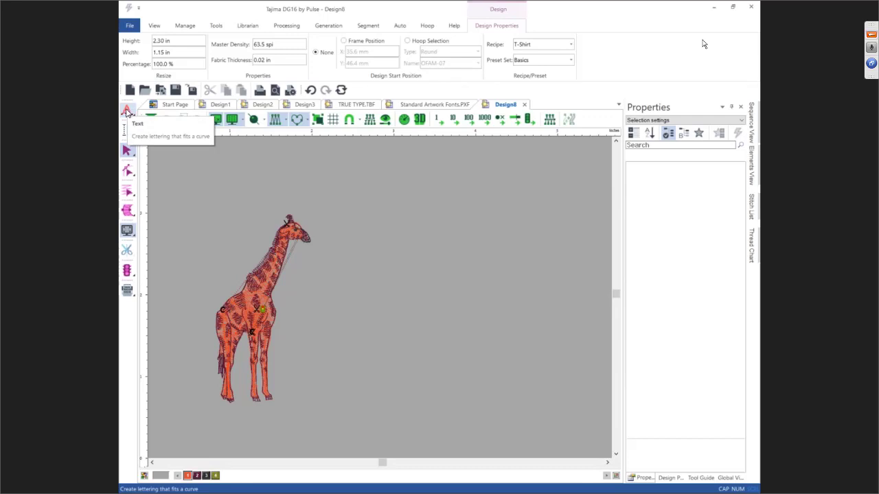
Step: Start the Text tool and set the lettering font to Hobo New
{"action": "left_click", "coordinate": [127, 112]}
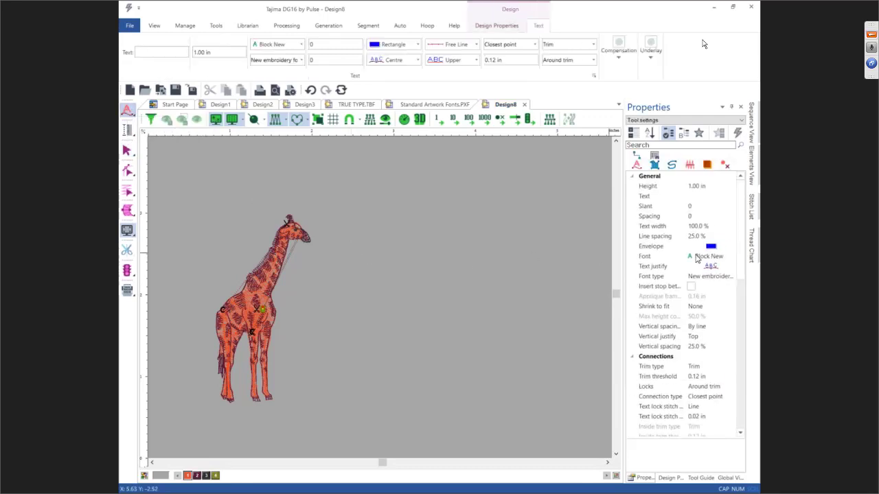
{"action": "left_click", "coordinate": [697, 257]}
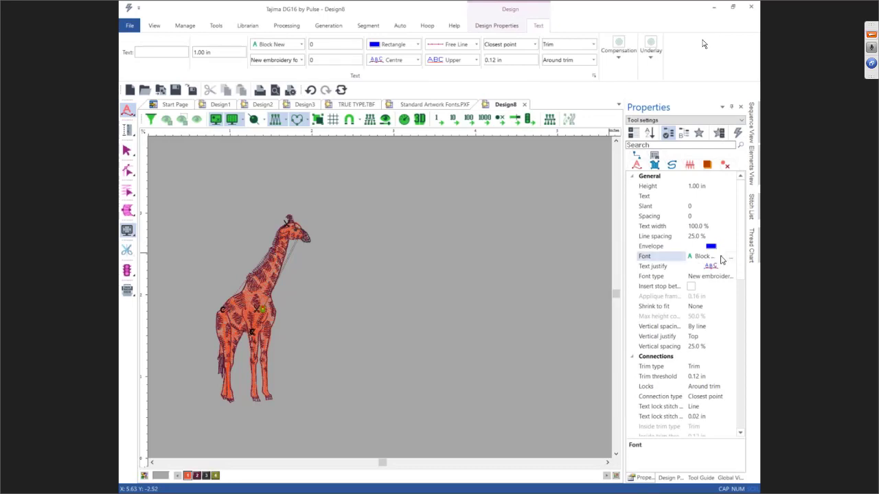
{"action": "left_click", "coordinate": [720, 256]}
{"action": "left_click_drag", "start_coordinate": [732, 292], "coordinate": [732, 338]}
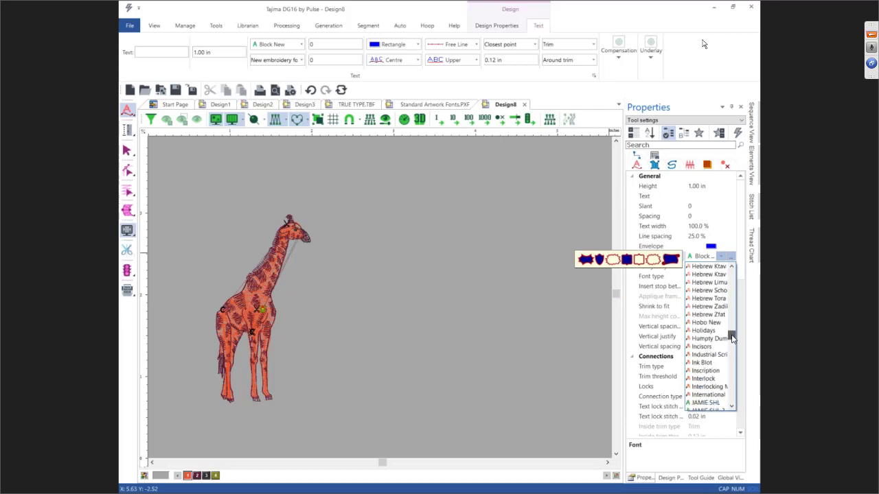
{"action": "left_click", "coordinate": [706, 322]}
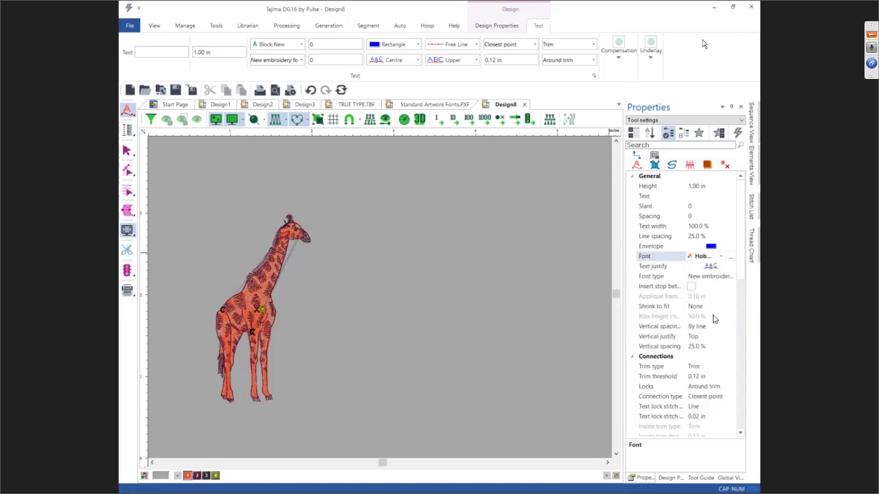
Step: Set the new lettering's height to 1.45 in and its text justification to Left
{"action": "left_click", "coordinate": [707, 186]}
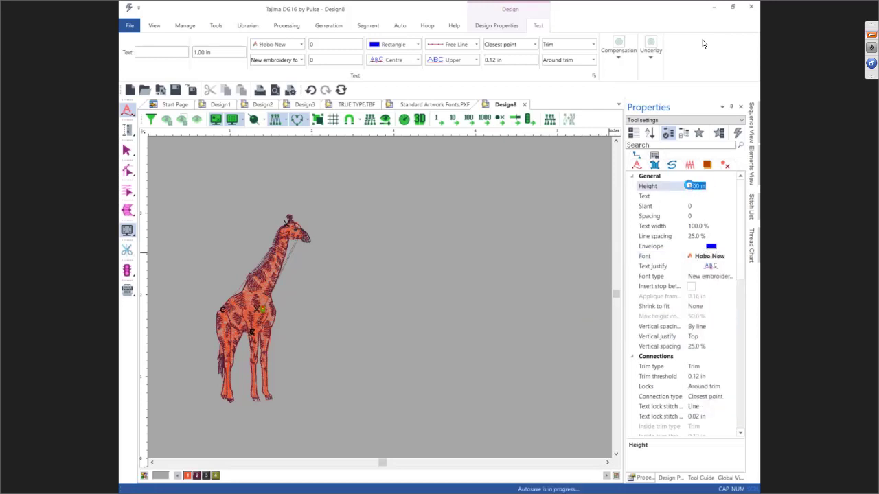
{"action": "type", "text": "1"}
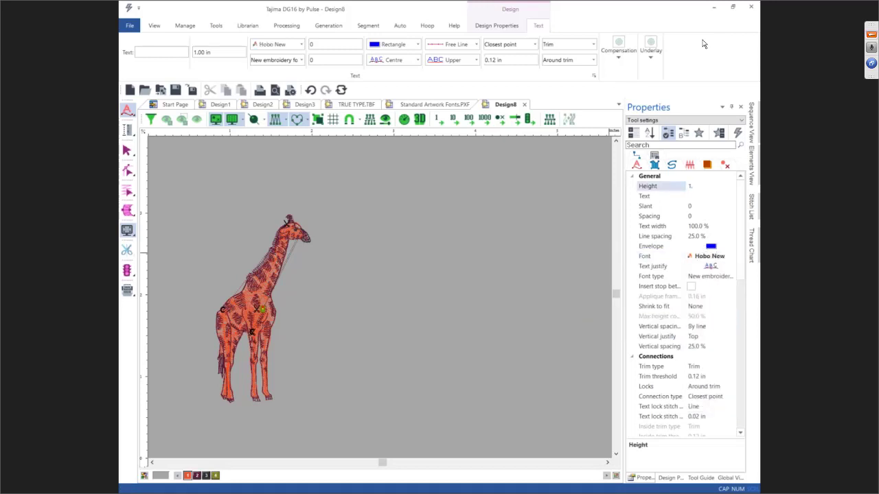
{"action": "type", "text": ".45"}
{"action": "key", "text": "Return"}
{"action": "left_click", "coordinate": [712, 268]}
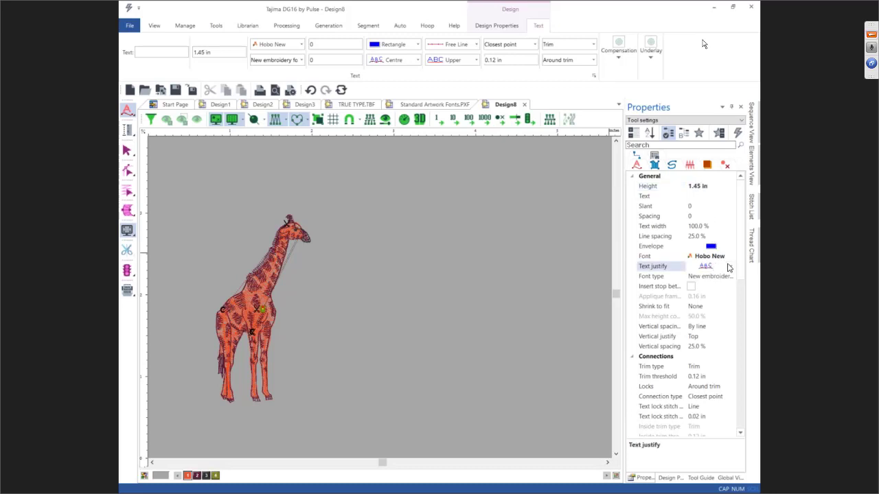
{"action": "left_click", "coordinate": [731, 269]}
{"action": "left_click", "coordinate": [706, 267]}
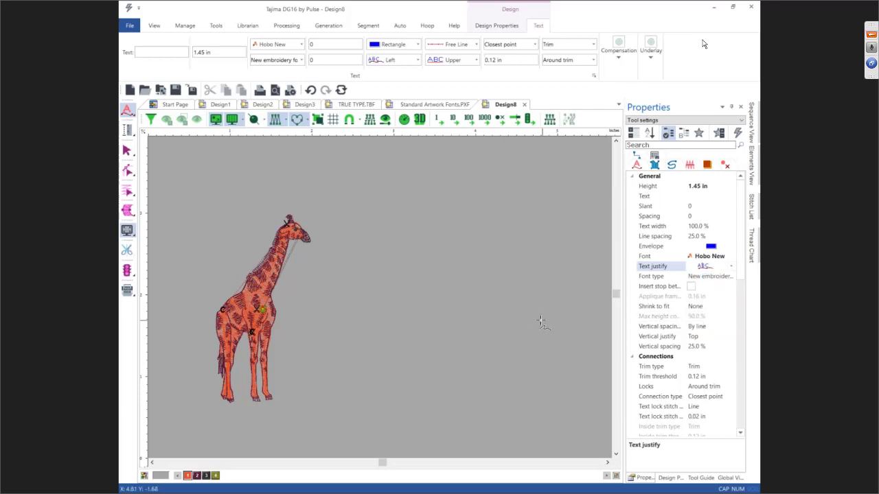
Step: Place a horizontal text baseline beside the giraffe's neck and enter "You Belong", "In The" and "Atlanta Zoo" on three lines
{"action": "left_click", "coordinate": [295, 281]}
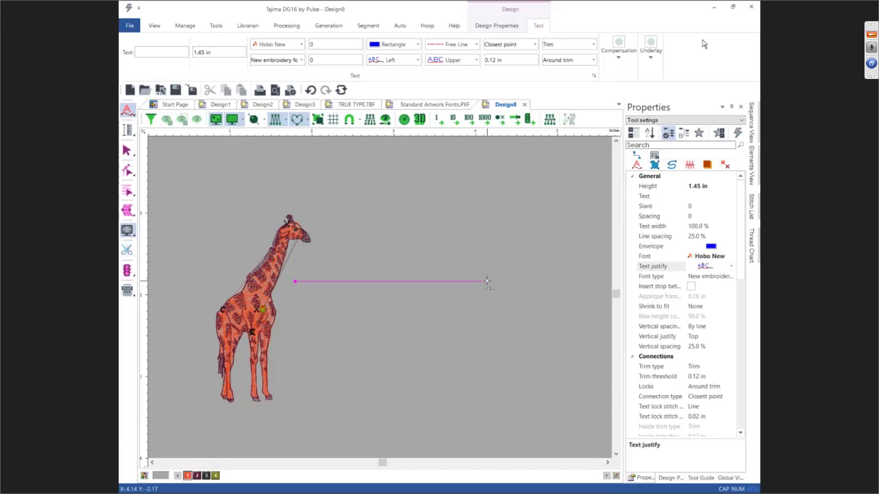
{"action": "left_click", "coordinate": [487, 281]}
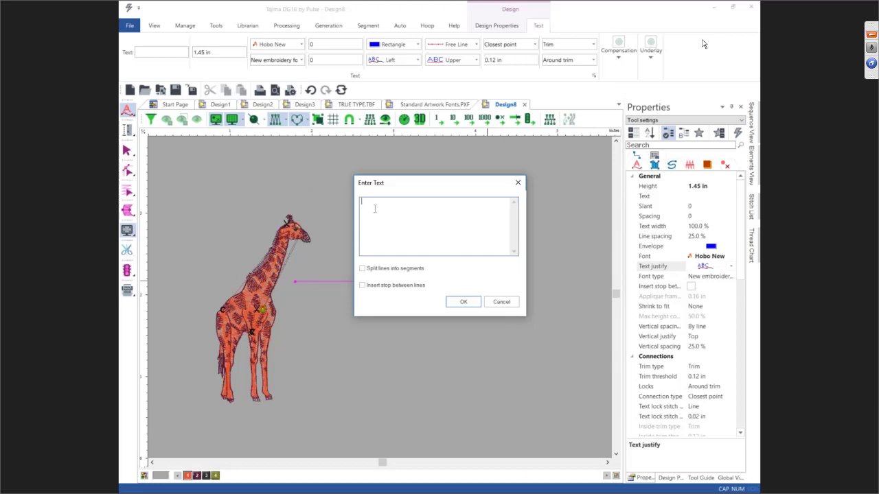
{"action": "type", "text": "Y"}
{"action": "type", "text": "ou Belo"}
{"action": "type", "text": "ng "}
{"action": "type", "text": "In"}
{"action": "type", "text": " The "}
{"action": "type", "text": "Atlant"}
{"action": "type", "text": "a "}
{"action": "type", "text": "Zoo"}
{"action": "left_click", "coordinate": [463, 303]}
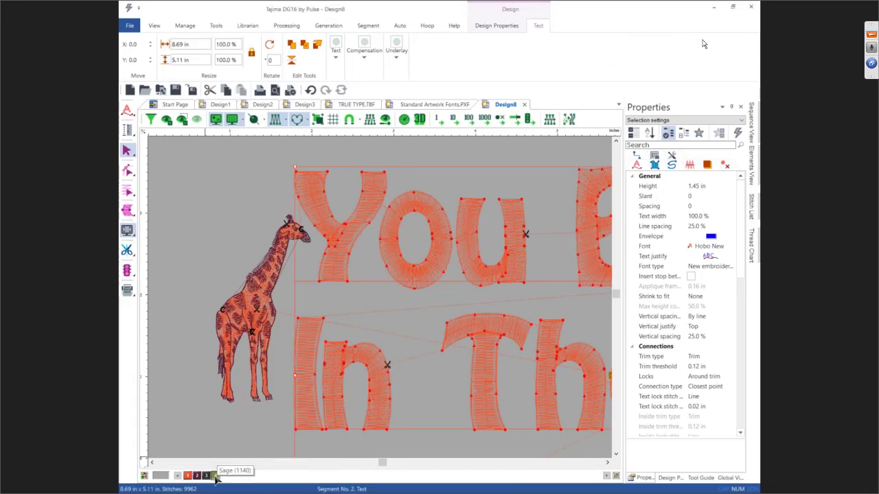
Step: Assign the Sage (1140) thread to the lettering and set its height to 0.45 in
{"action": "left_click", "coordinate": [215, 476]}
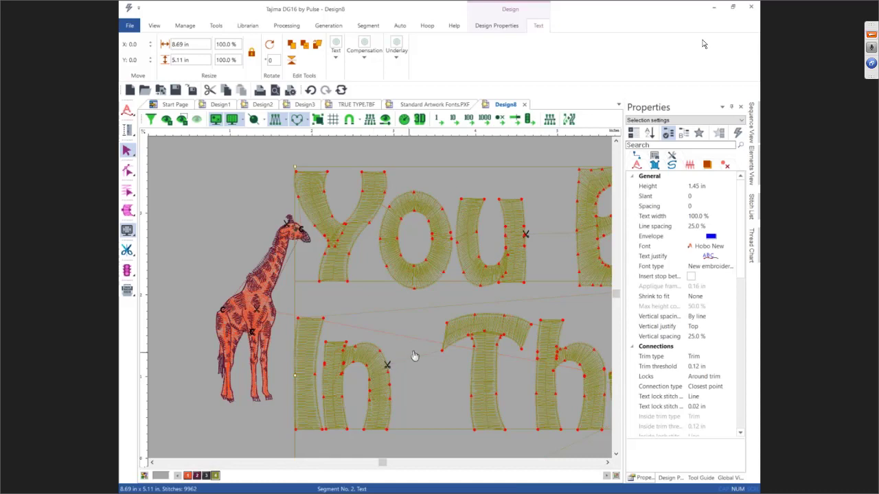
{"action": "left_click", "coordinate": [672, 190]}
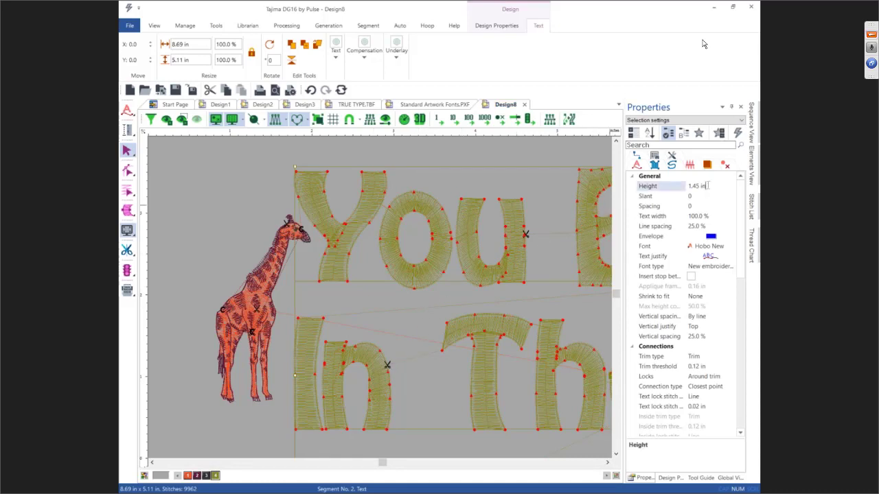
{"action": "left_click", "coordinate": [671, 189]}
{"action": "key", "text": "BackSpace"}
{"action": "type", "text": ".45"}
{"action": "key", "text": "Return"}
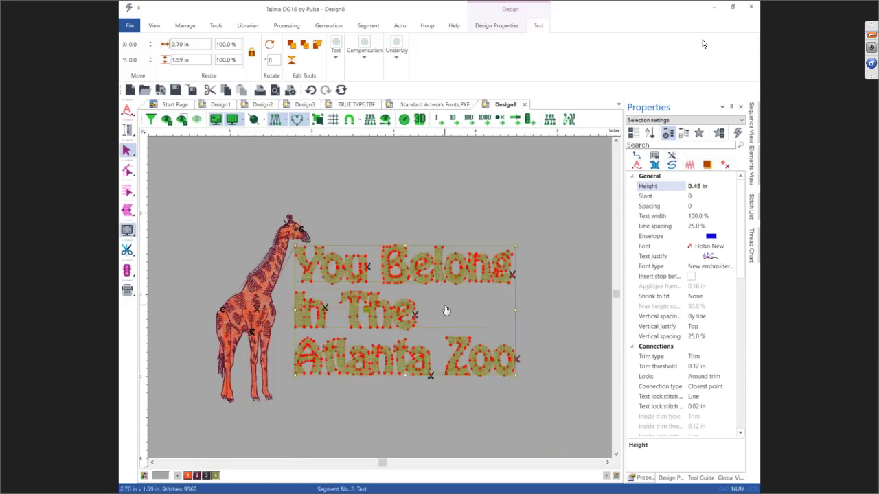
Step: Set the lettering's spacing to 2 and move the lettering slightly down and closer to the giraffe
{"action": "left_click", "coordinate": [683, 208]}
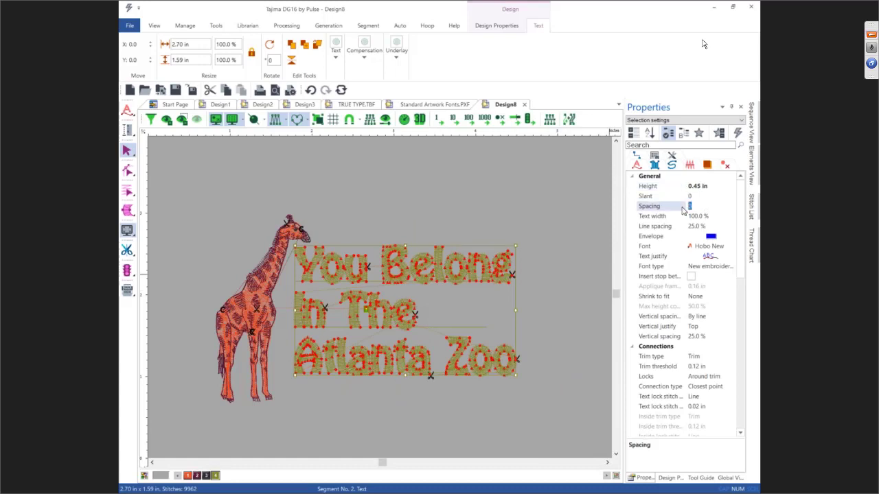
{"action": "type", "text": "2"}
{"action": "key", "text": "Return"}
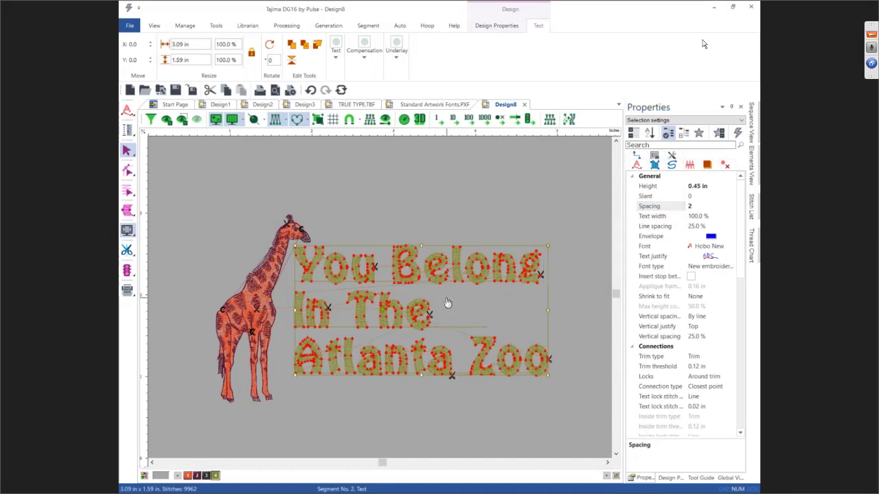
{"action": "left_click_drag", "start_coordinate": [447, 302], "coordinate": [443, 311]}
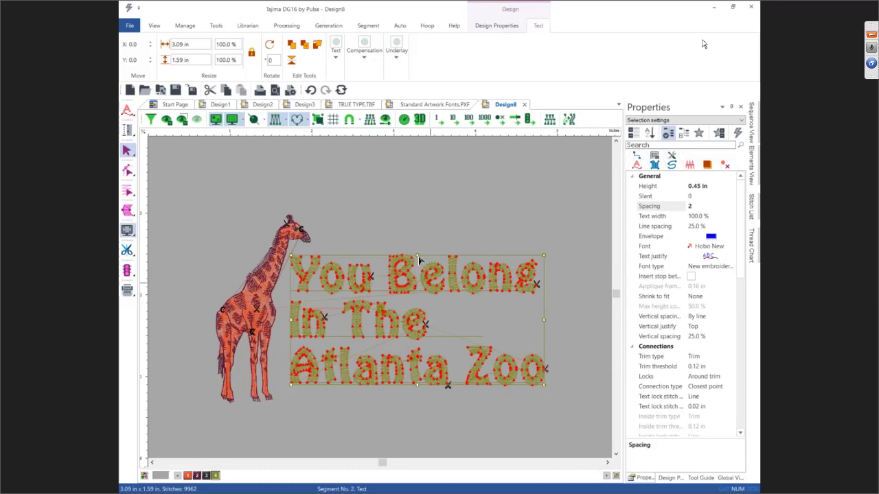
{"action": "left_click", "coordinate": [389, 217]}
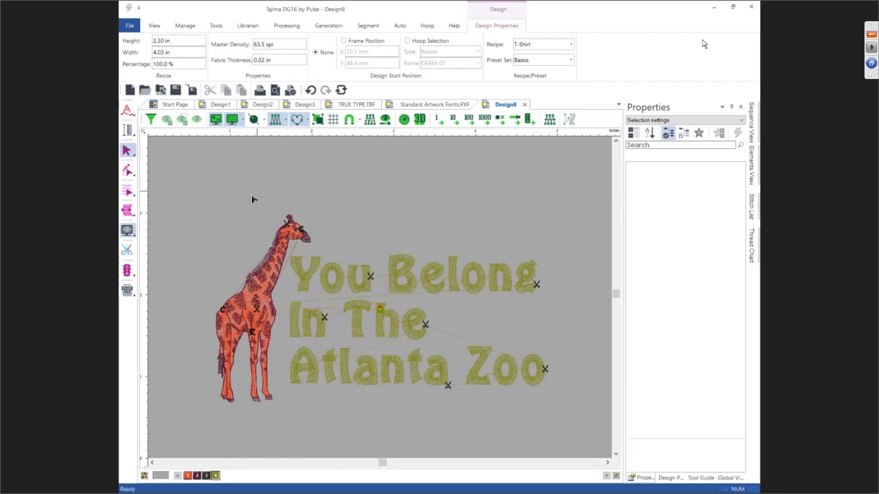
Step: Narrow the lettering by setting its text width to 85%
{"action": "left_click", "coordinate": [326, 293]}
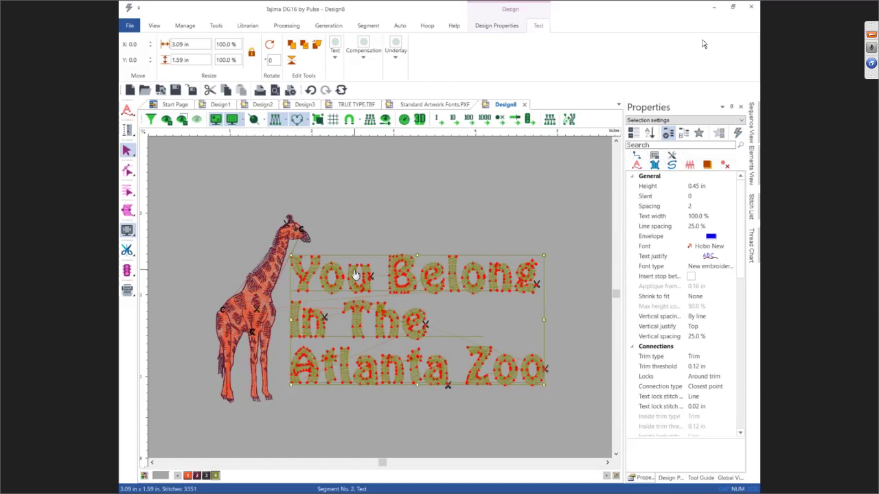
{"action": "left_click", "coordinate": [709, 217]}
{"action": "type", "text": "8"}
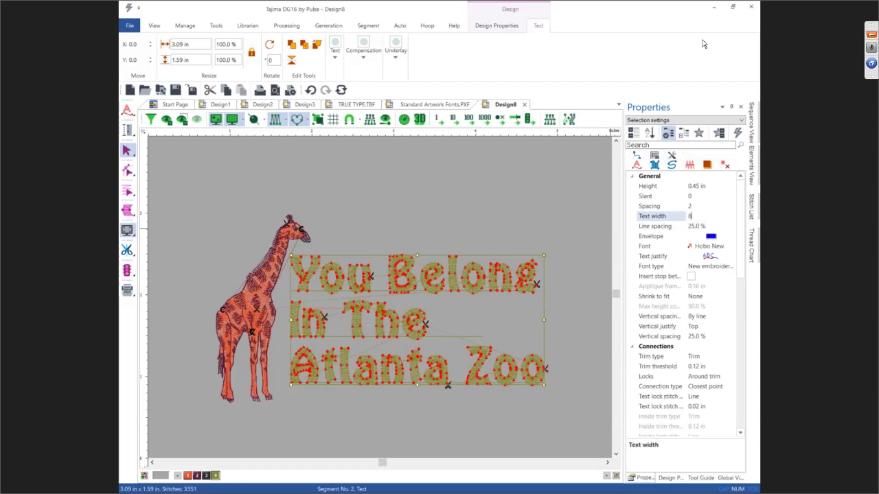
{"action": "type", "text": "5"}
{"action": "key", "text": "Return"}
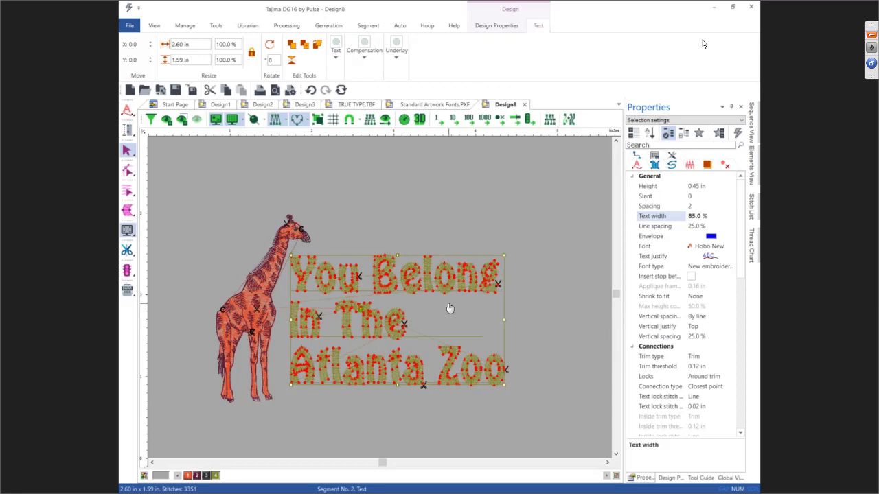
{"action": "left_click", "coordinate": [431, 220]}
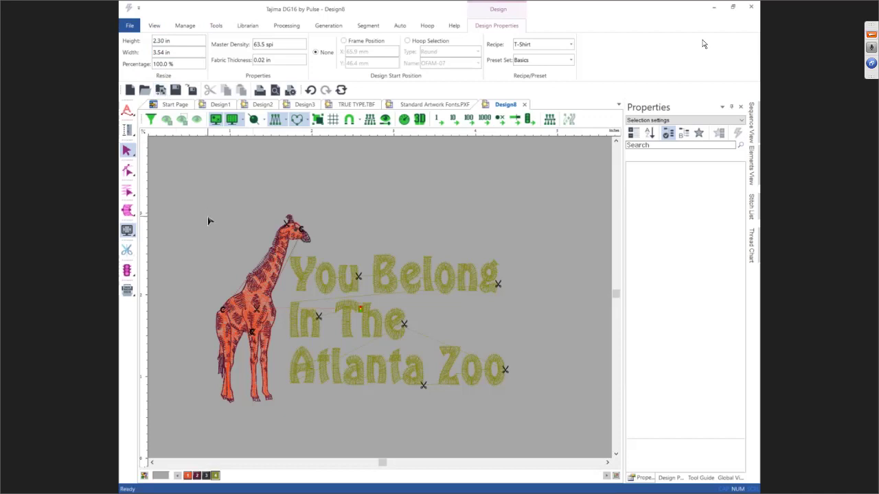
Step: Select the giraffe and lettering together and move the whole design so it is centred on the ruler origin
{"action": "key", "text": "1"}
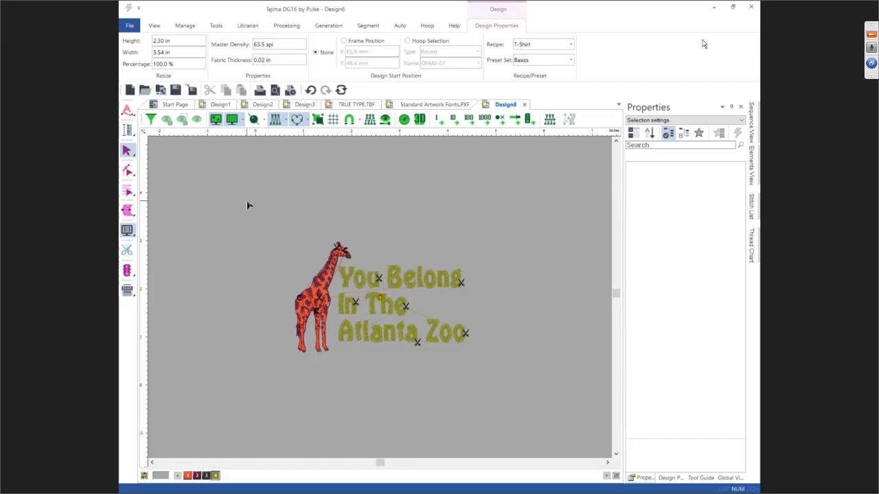
{"action": "left_click_drag", "start_coordinate": [247, 200], "coordinate": [516, 385]}
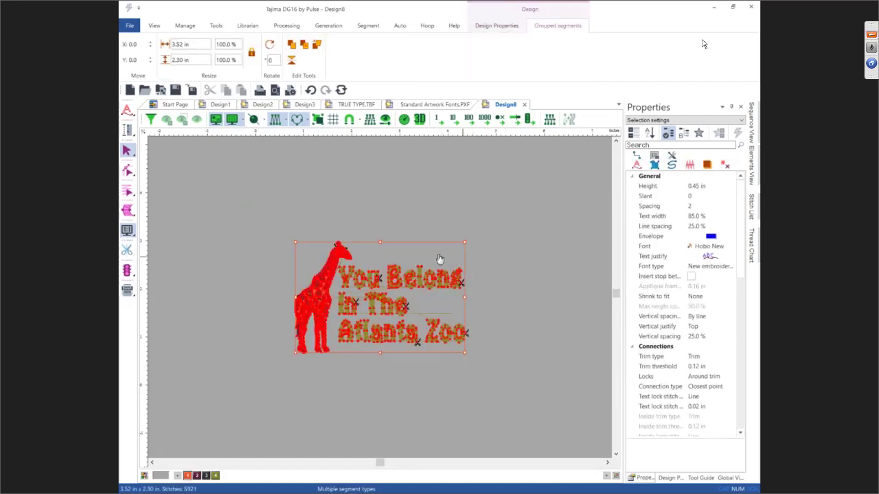
{"action": "left_click_drag", "start_coordinate": [416, 257], "coordinate": [298, 344]}
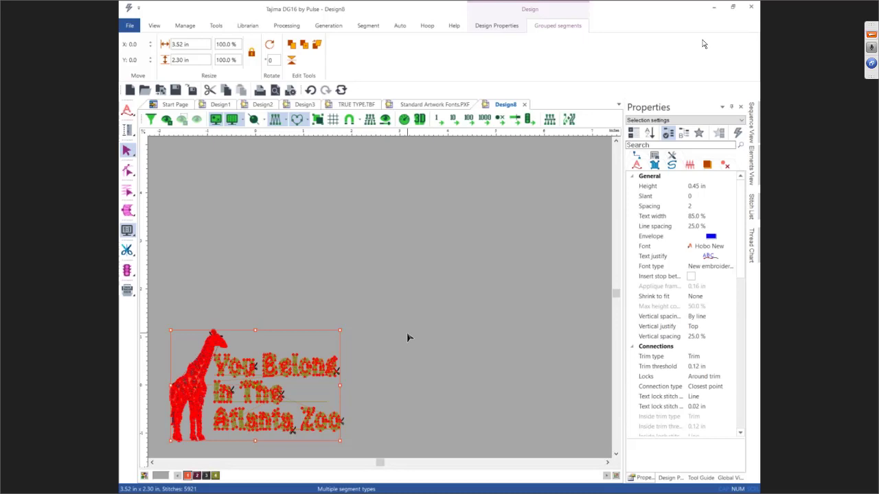
{"action": "left_click", "coordinate": [344, 190]}
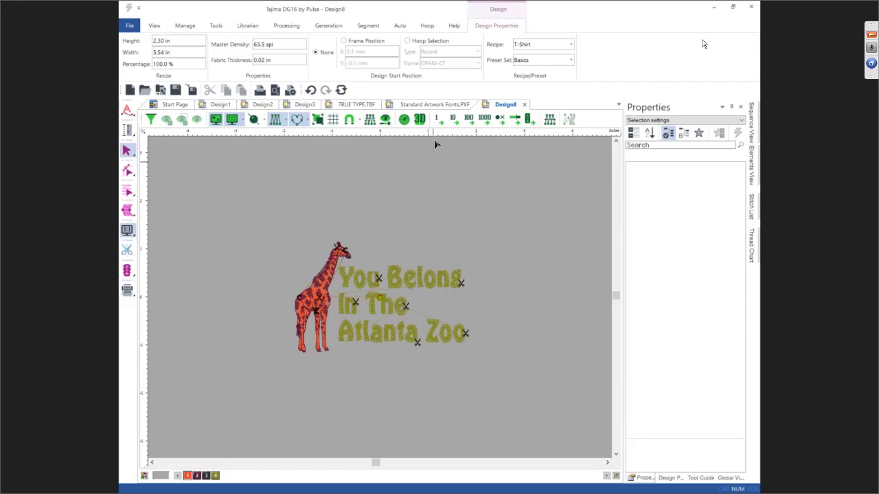
Step: Load the round TFA-15 (Hirsch) hoop around the design
{"action": "left_click", "coordinate": [427, 26]}
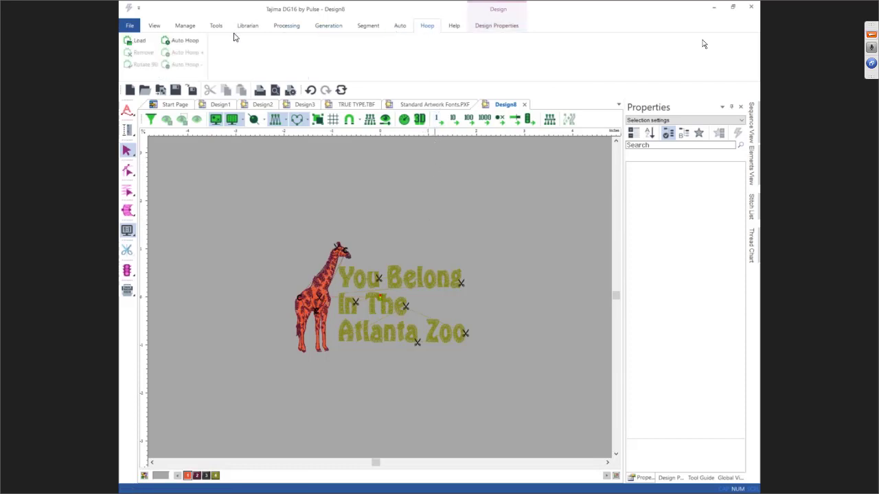
{"action": "left_click", "coordinate": [145, 43]}
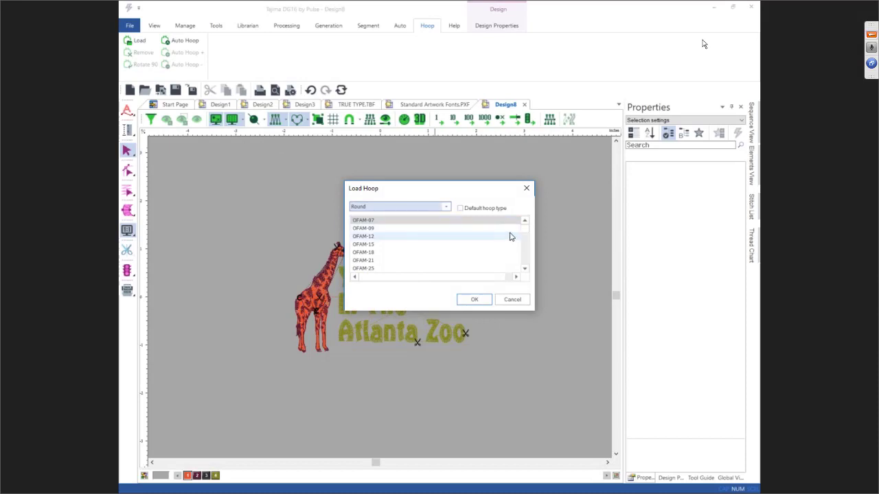
{"action": "scroll", "coordinate": [526, 239], "scroll_direction": "down", "scroll_amount": 1}
{"action": "left_click_drag", "start_coordinate": [526, 239], "coordinate": [525, 265]}
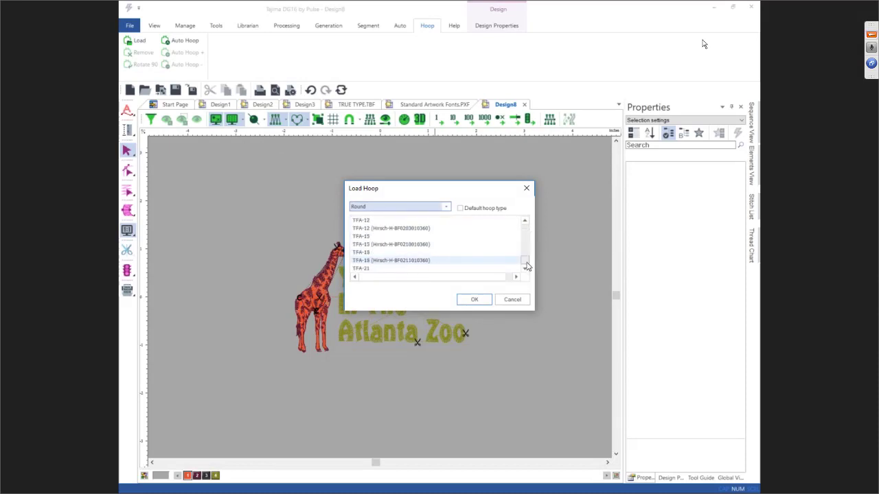
{"action": "left_click", "coordinate": [395, 247]}
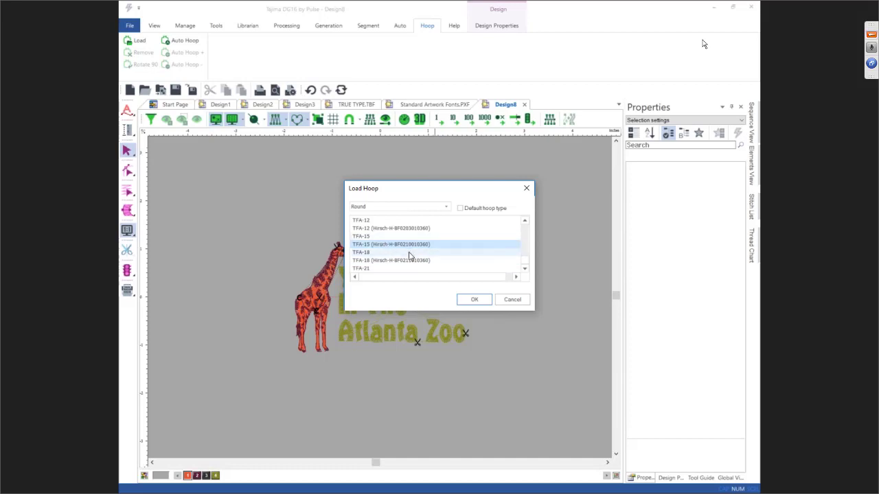
{"action": "left_click", "coordinate": [473, 300]}
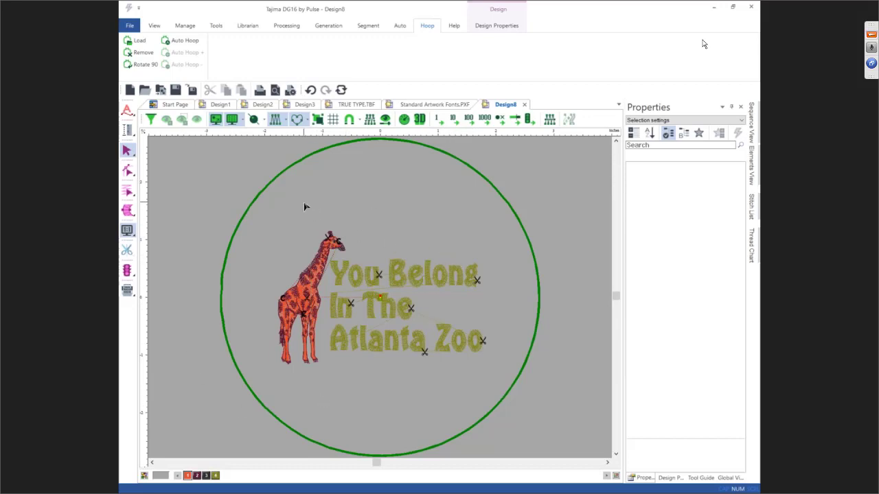
Step: Preview the design in 3D on the T-Shirt Stretch Olive_Front garment, and open the image export without saving a file
{"action": "left_click", "coordinate": [158, 27]}
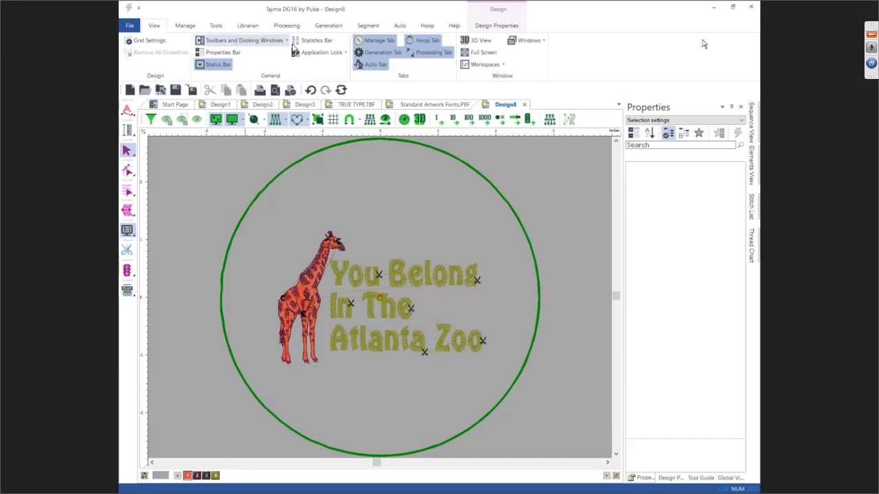
{"action": "left_click", "coordinate": [475, 41]}
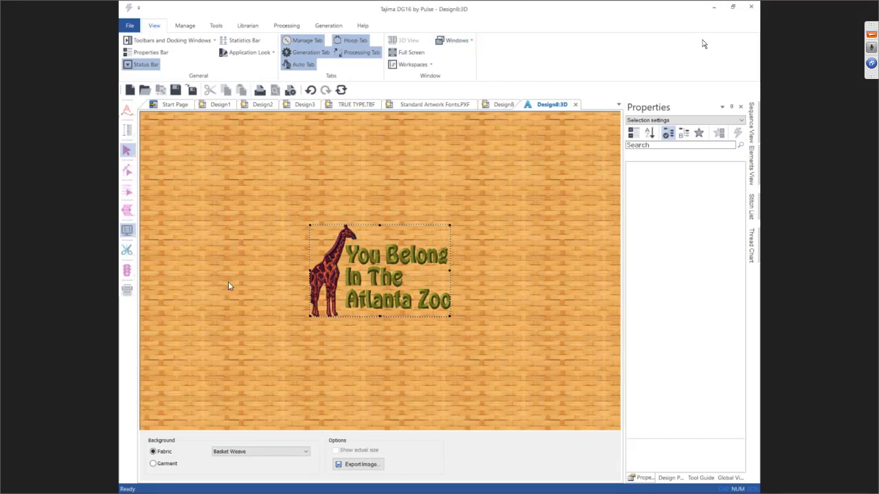
{"action": "left_click", "coordinate": [154, 465]}
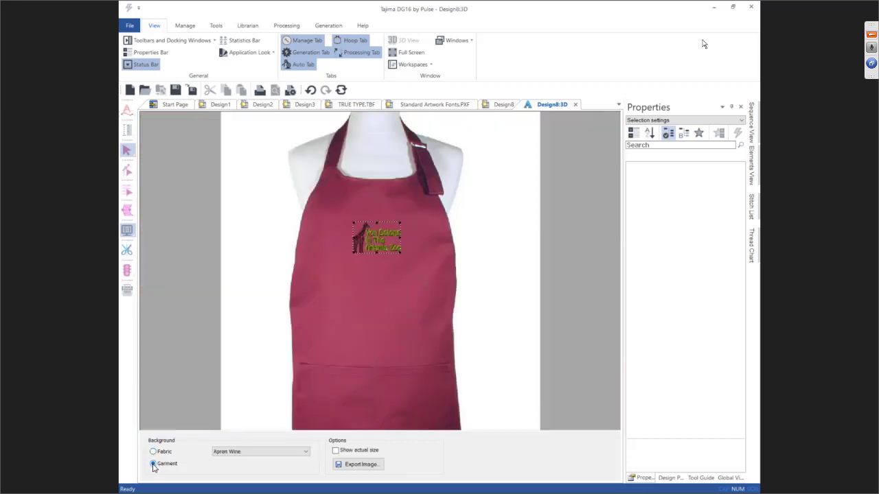
{"action": "left_click", "coordinate": [249, 453]}
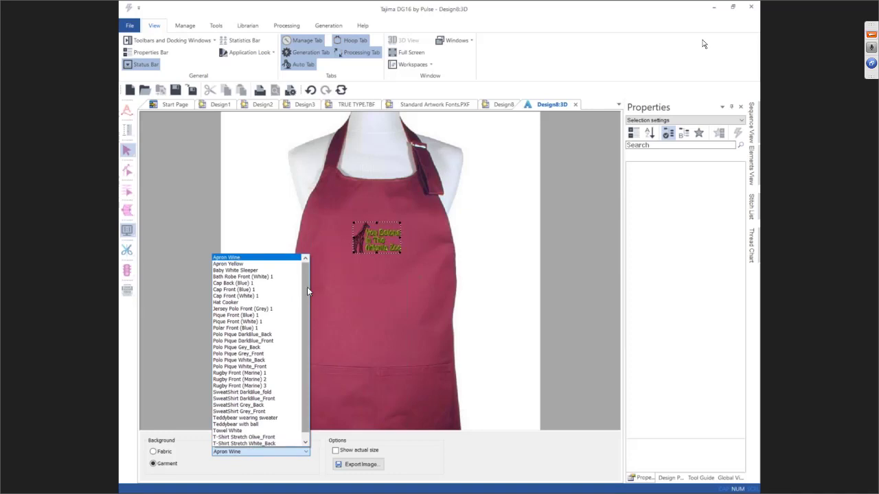
{"action": "scroll", "coordinate": [306, 287], "scroll_direction": "down", "scroll_amount": 1}
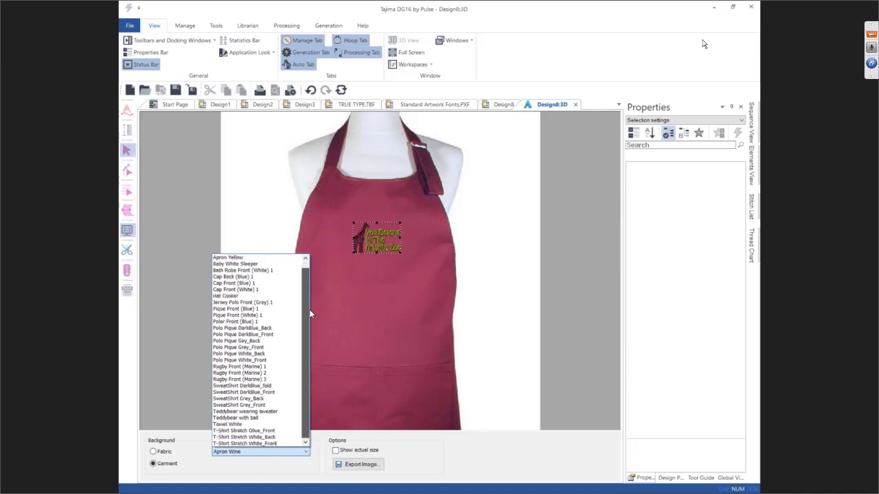
{"action": "left_click", "coordinate": [287, 431]}
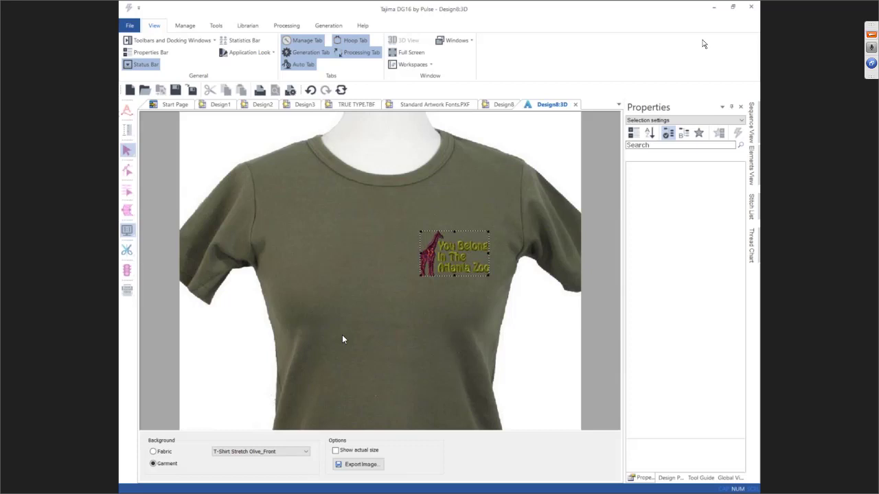
{"action": "left_click", "coordinate": [357, 465]}
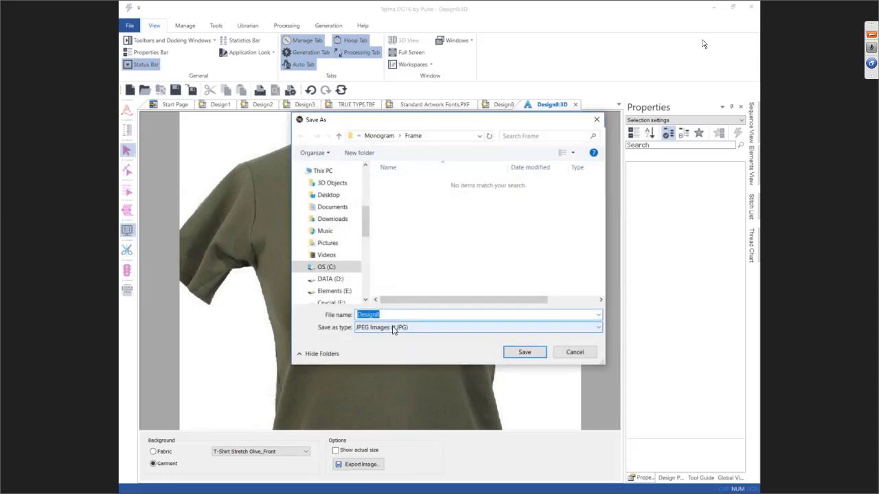
{"action": "left_click", "coordinate": [570, 357]}
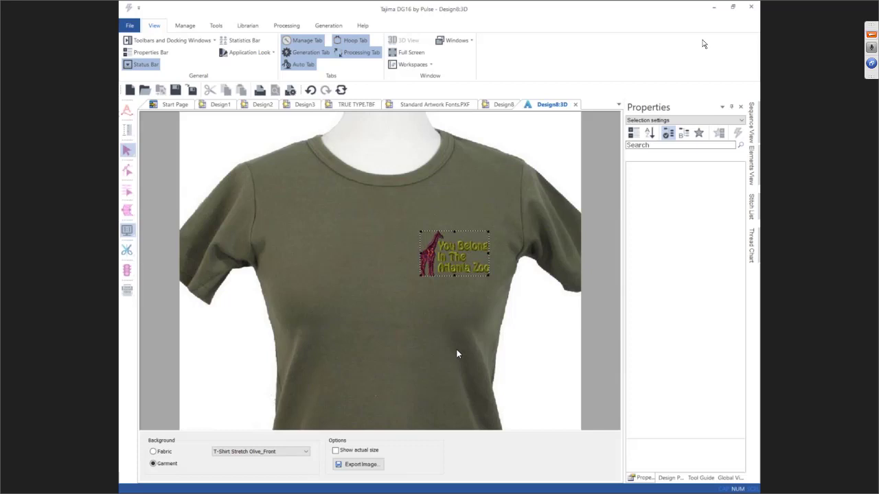
Step: Close the 3D preview and save the design as zoo.PXF in the Designs folder, replacing the existing file
{"action": "left_click", "coordinate": [575, 105]}
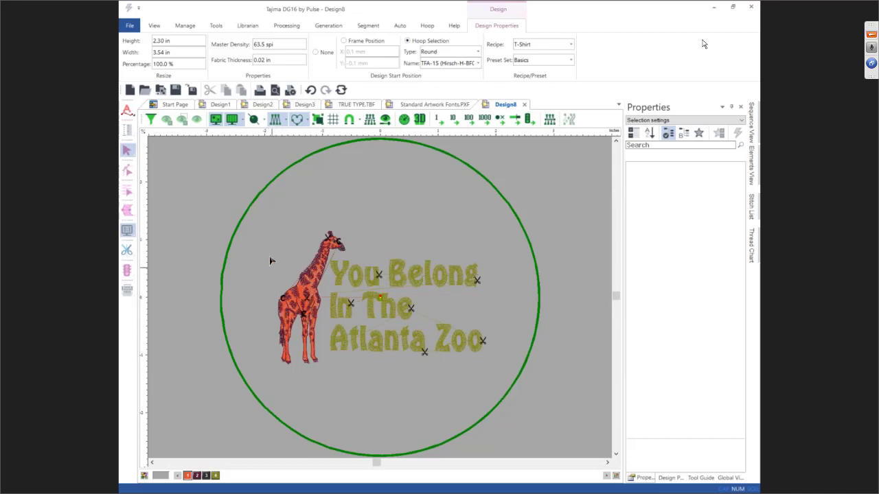
{"action": "left_click", "coordinate": [128, 28]}
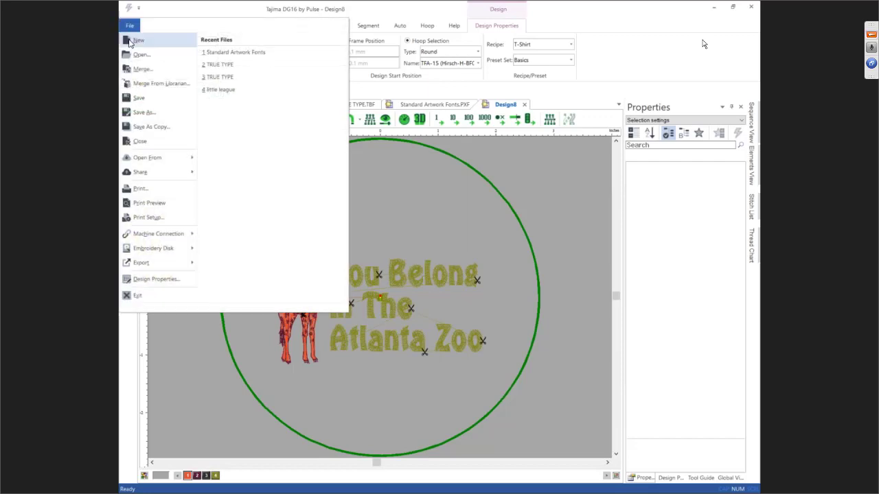
{"action": "left_click", "coordinate": [137, 117]}
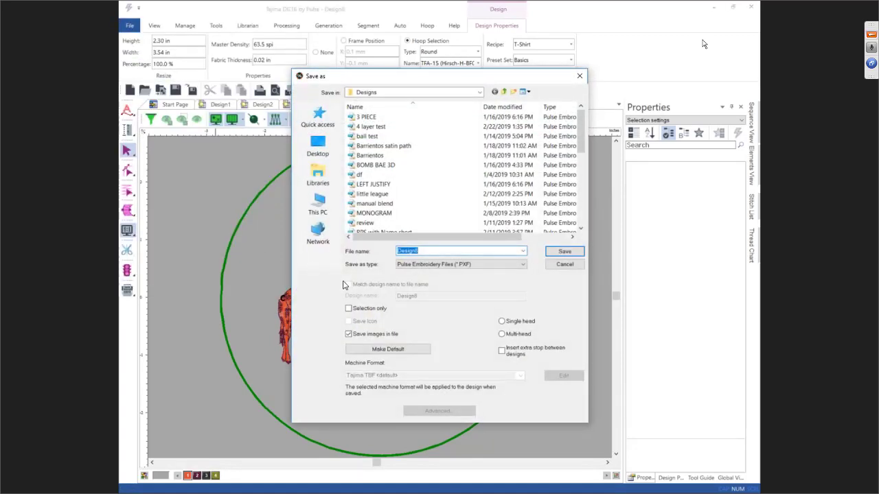
{"action": "type", "text": "z"}
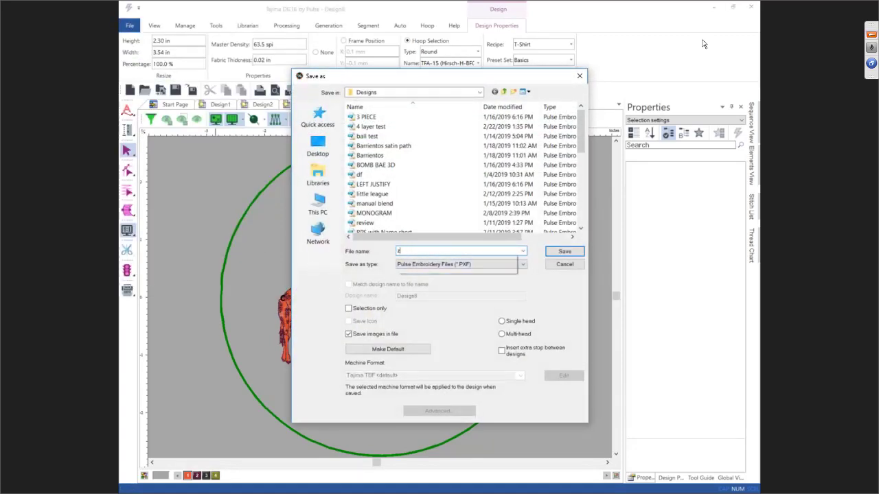
{"action": "type", "text": "oo"}
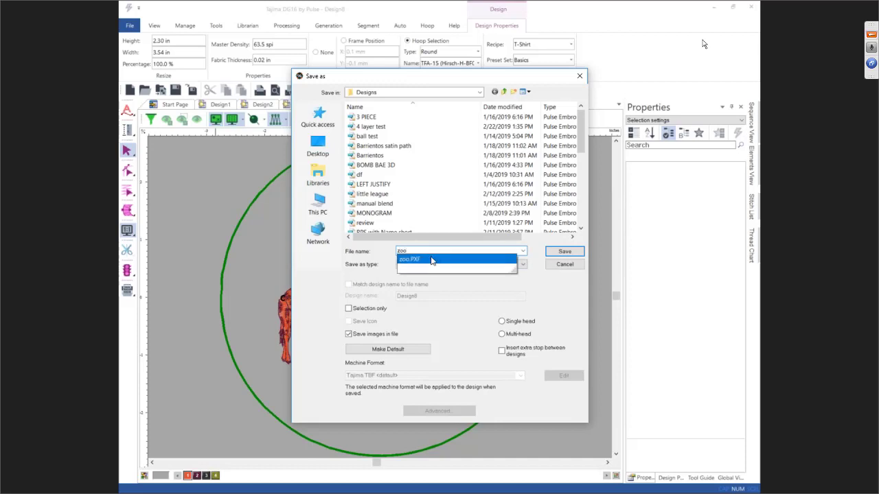
{"action": "left_click", "coordinate": [431, 259]}
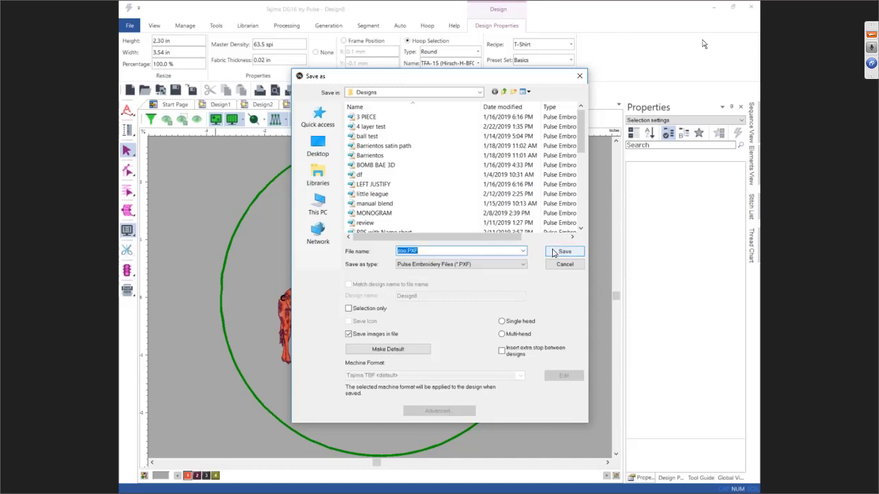
{"action": "left_click", "coordinate": [553, 253]}
{"action": "left_click", "coordinate": [463, 253]}
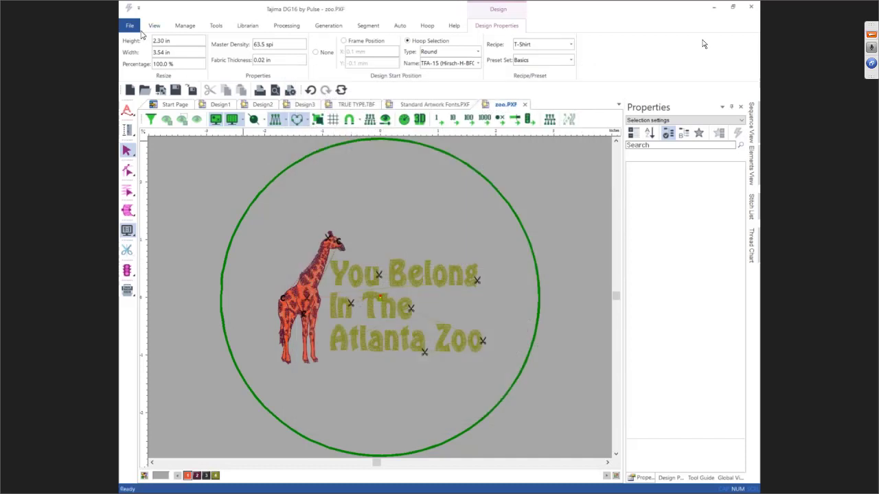
Step: Save the design as a Tajima TBF file named zoo on the Crucial (F:) drive, replacing the existing file
{"action": "left_click", "coordinate": [134, 29]}
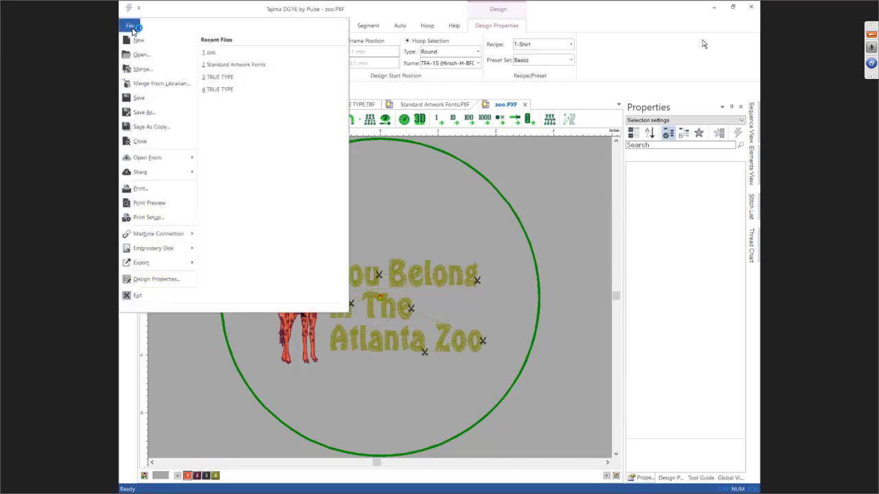
{"action": "left_click", "coordinate": [134, 114]}
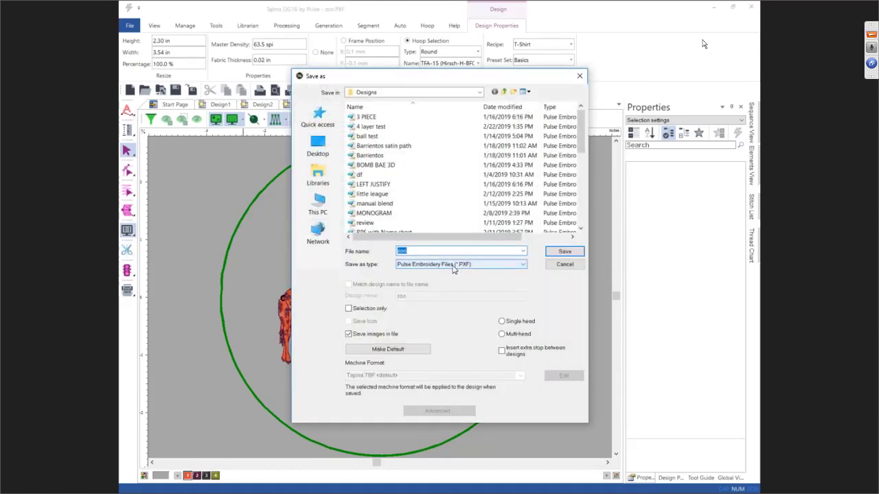
{"action": "left_click", "coordinate": [453, 268]}
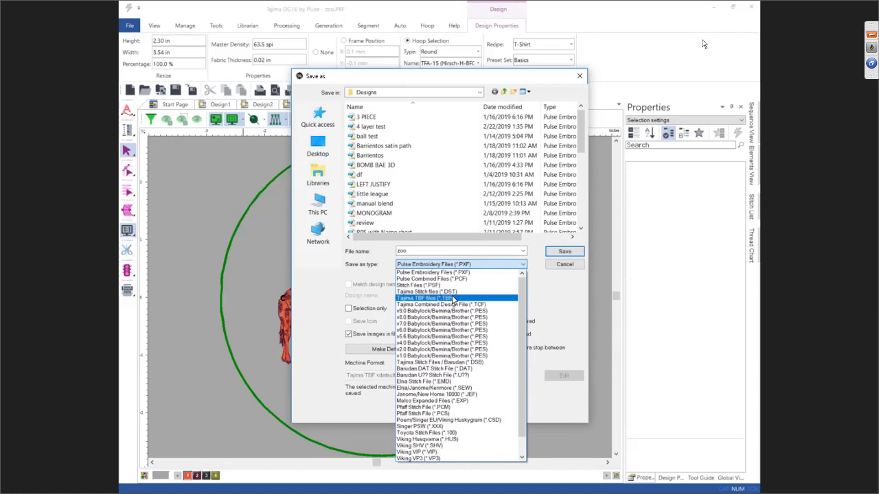
{"action": "left_click", "coordinate": [453, 298]}
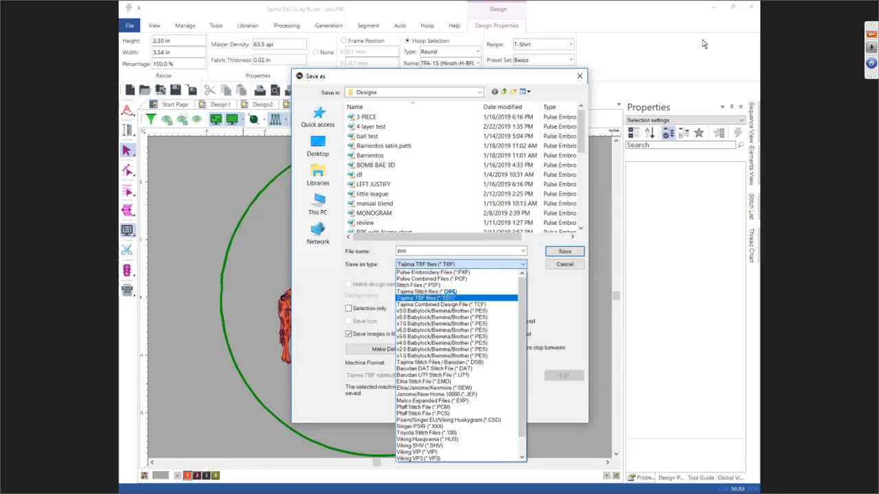
{"action": "left_click", "coordinate": [393, 93]}
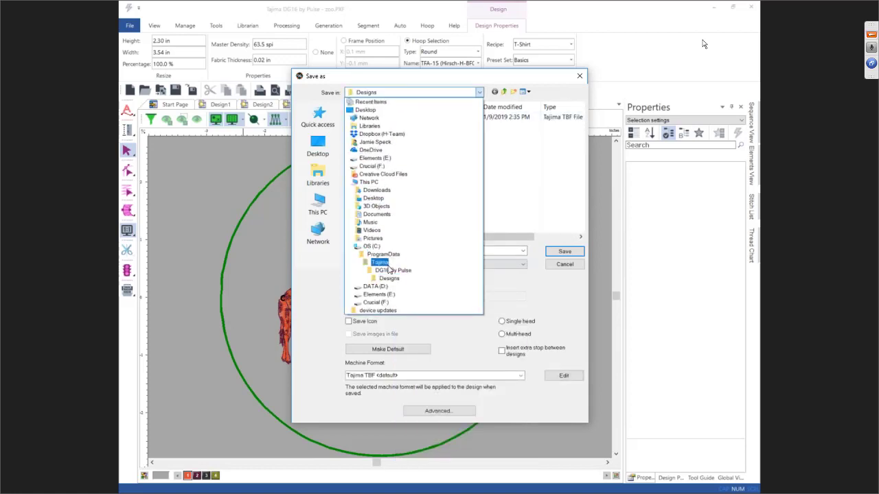
{"action": "left_click", "coordinate": [380, 302]}
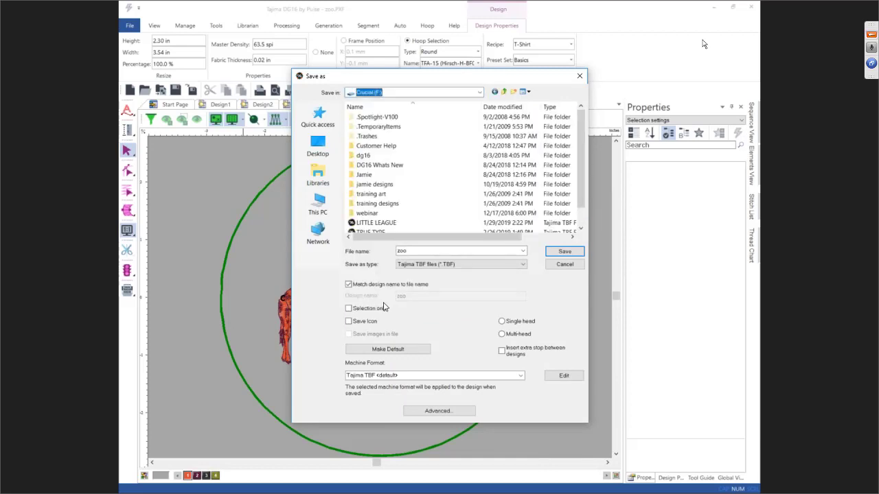
{"action": "left_click", "coordinate": [562, 254]}
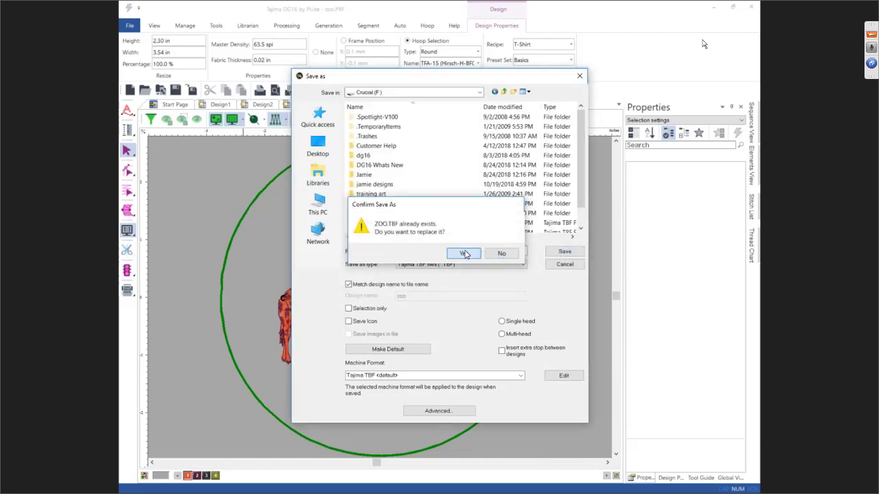
{"action": "left_click", "coordinate": [464, 254]}
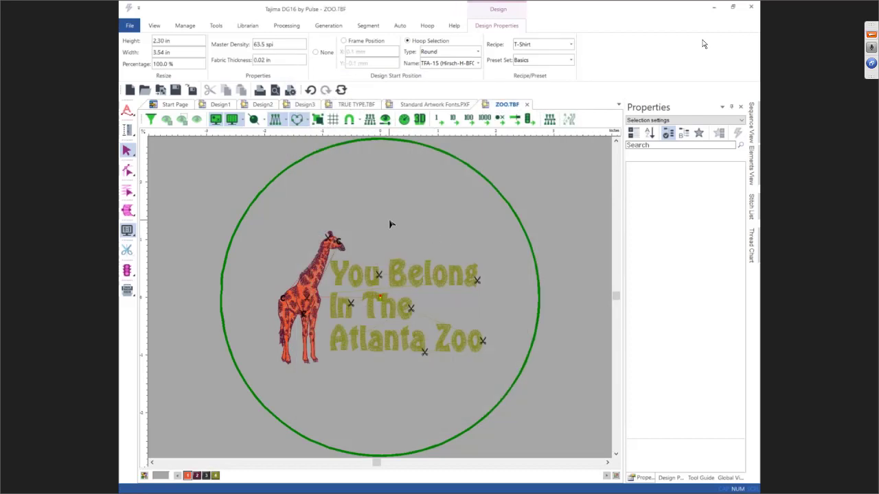
Step: Select the lettering and open its wording for modification, closing the text entry without making changes
{"action": "left_click", "coordinate": [399, 286]}
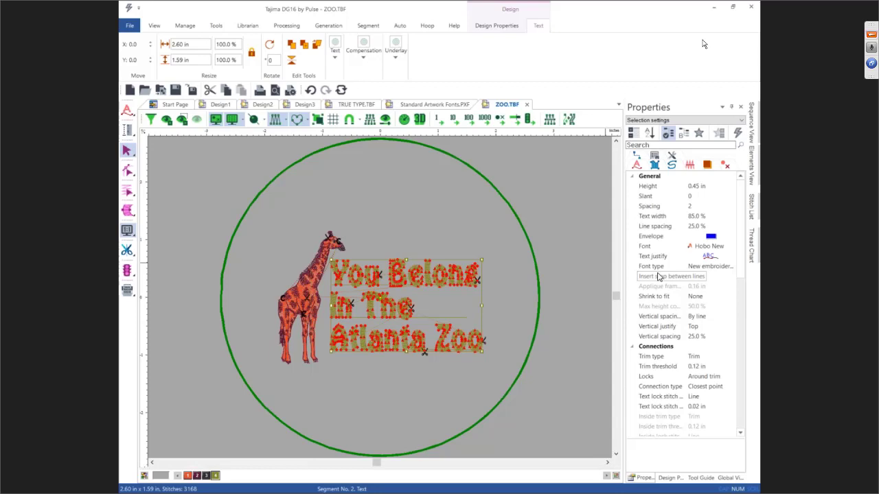
{"action": "right_click", "coordinate": [428, 301]}
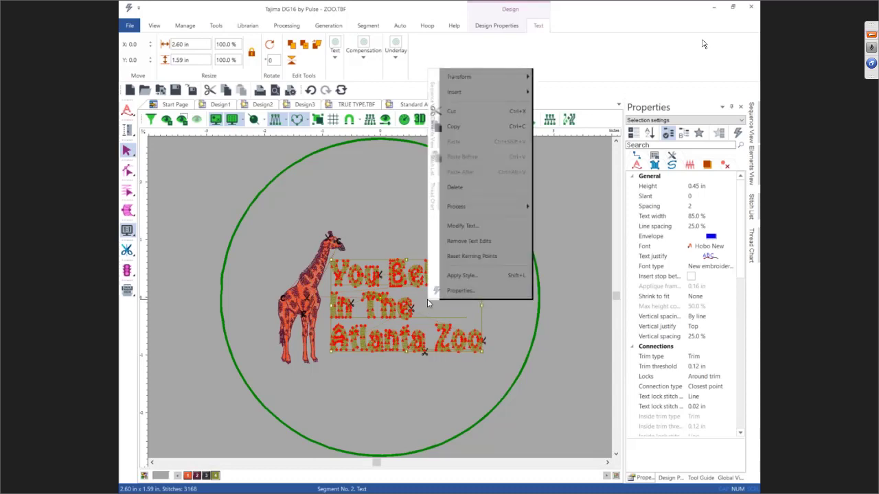
{"action": "left_click", "coordinate": [451, 227]}
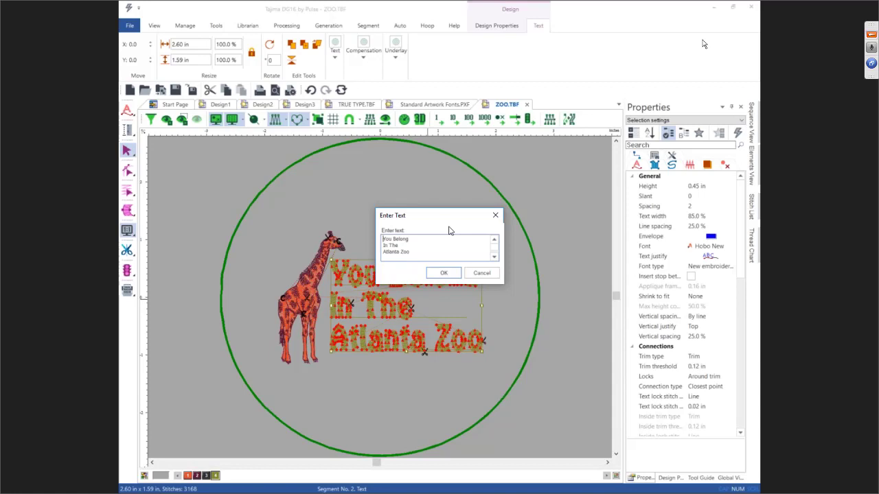
{"action": "left_click", "coordinate": [484, 274]}
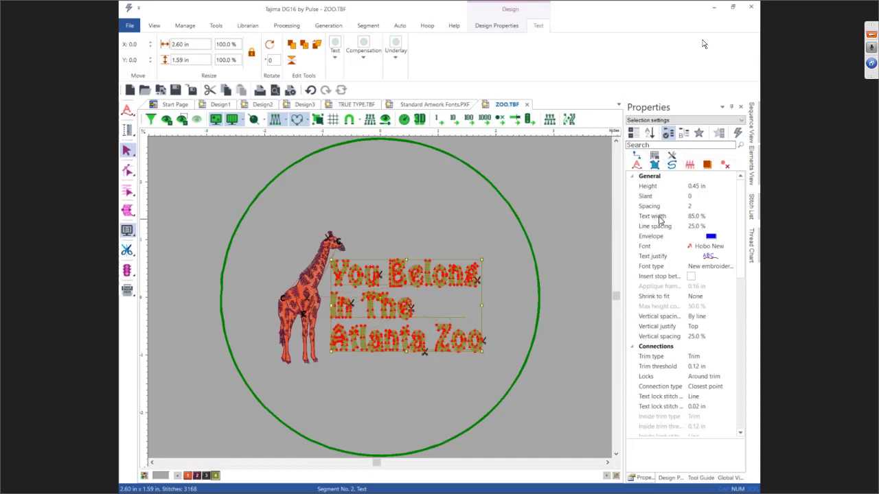
Step: Set the lettering's line spacing to 15% and deselect it
{"action": "left_click", "coordinate": [706, 227]}
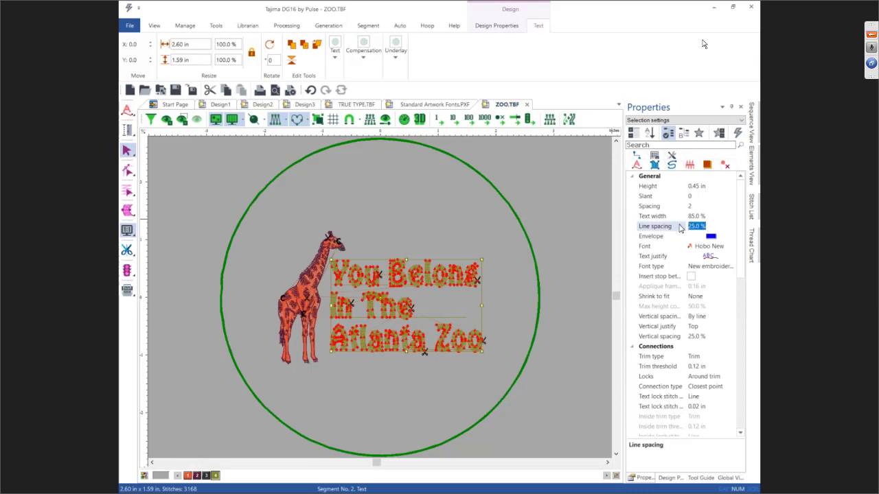
{"action": "type", "text": "15"}
{"action": "key", "text": "Return"}
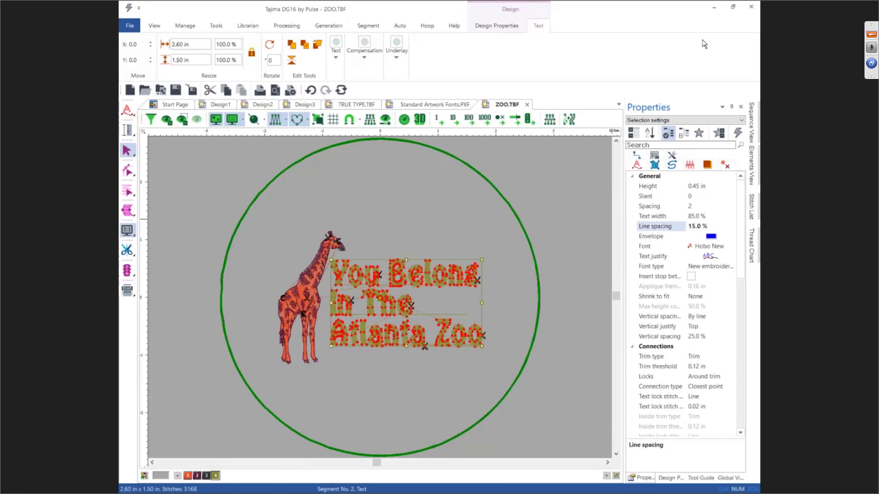
{"action": "left_click", "coordinate": [405, 242]}
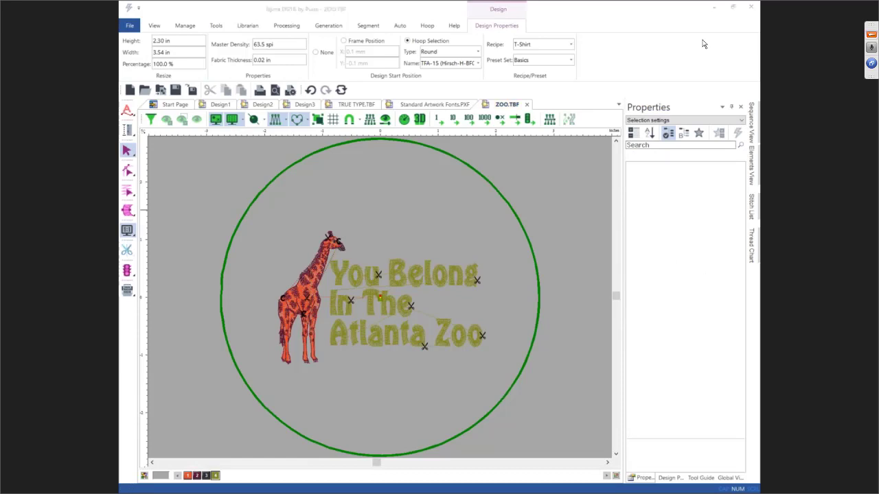
Step: Select the giraffe and look at the segment commands for ungrouping it, leaving it grouped and deselected
{"action": "left_click", "coordinate": [313, 312]}
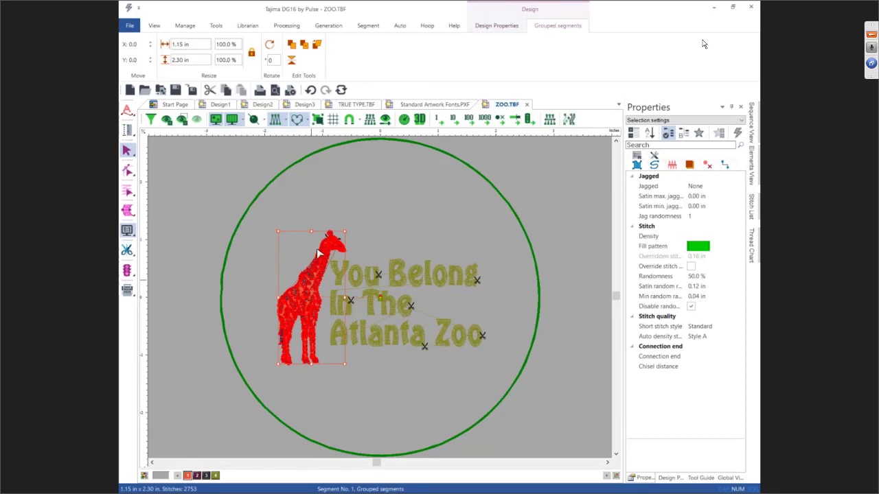
{"action": "left_click", "coordinate": [367, 26]}
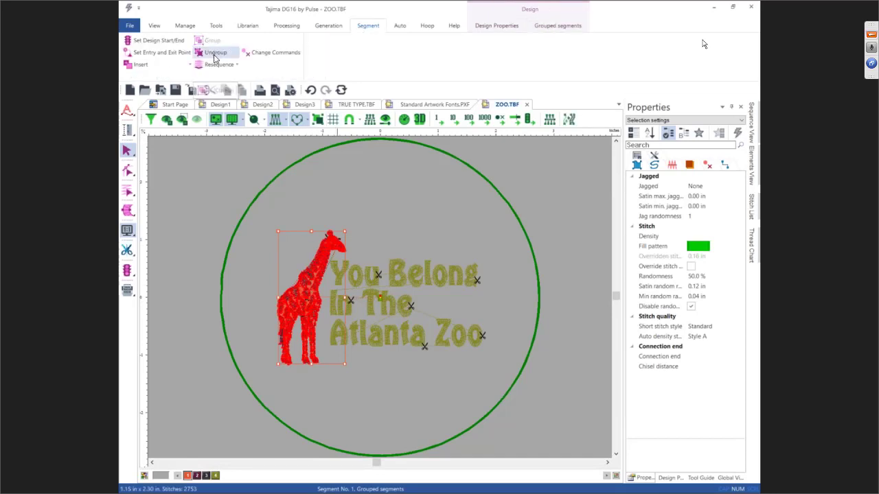
{"action": "left_click", "coordinate": [323, 190]}
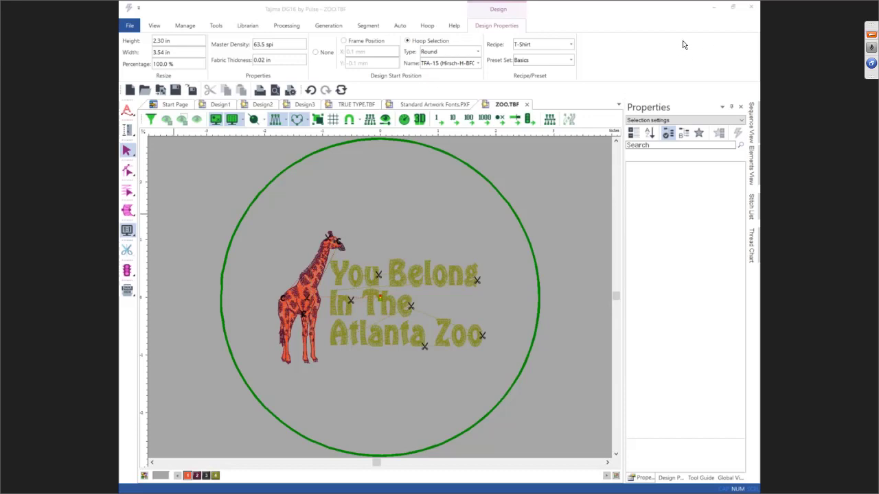
Step: Switch to the GoToTraining panel and send the chat message "No questions." to the organizers
{"action": "left_click", "coordinate": [868, 62]}
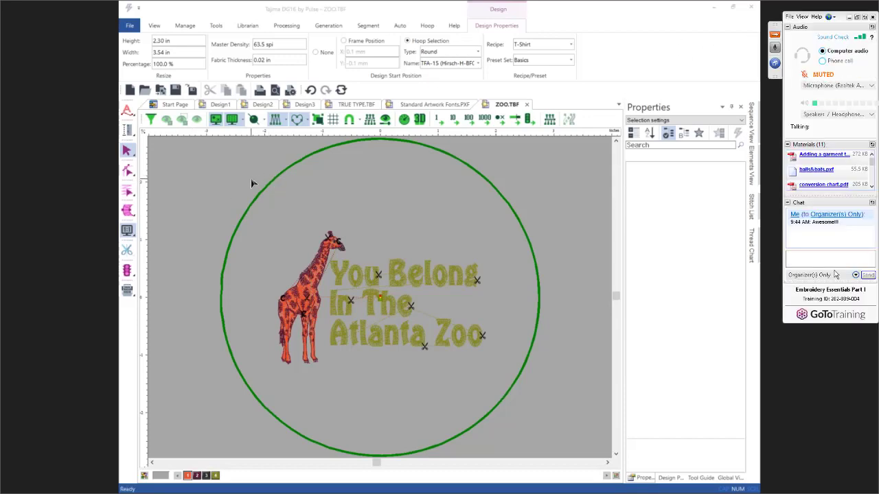
{"action": "left_click", "coordinate": [837, 254]}
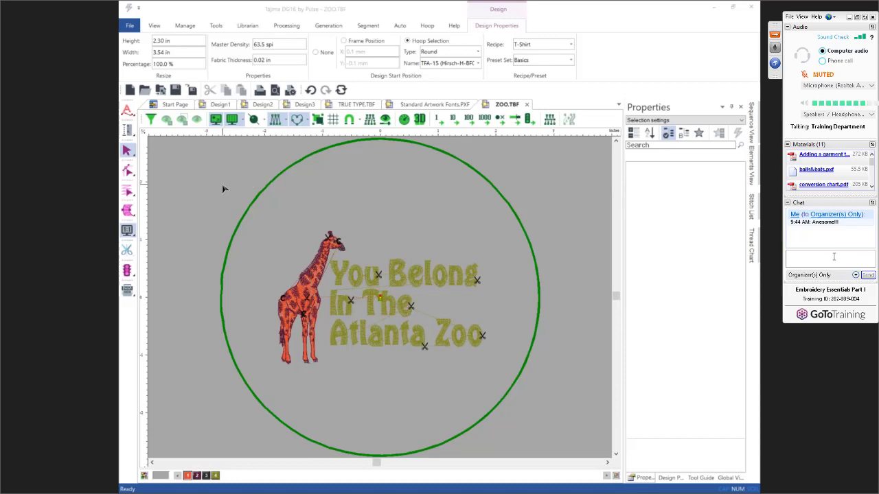
{"action": "type", "text": "No questions"}
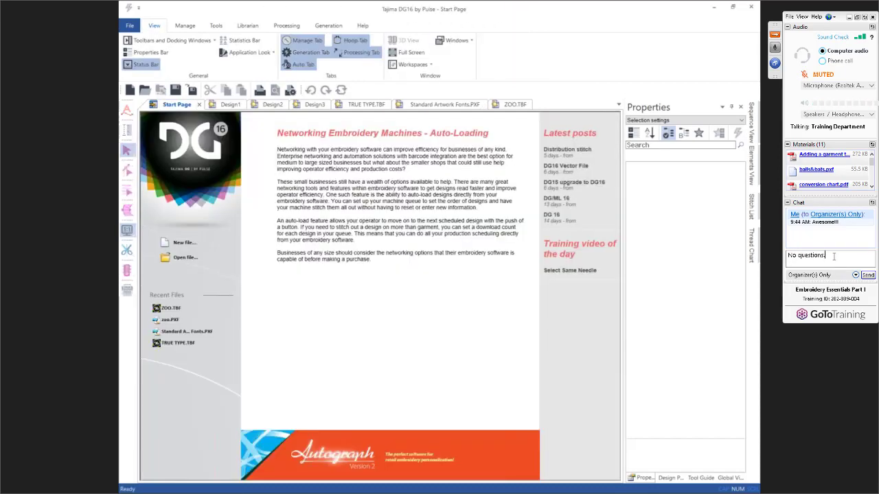
{"action": "type", "text": "."}
{"action": "key", "text": "Return"}
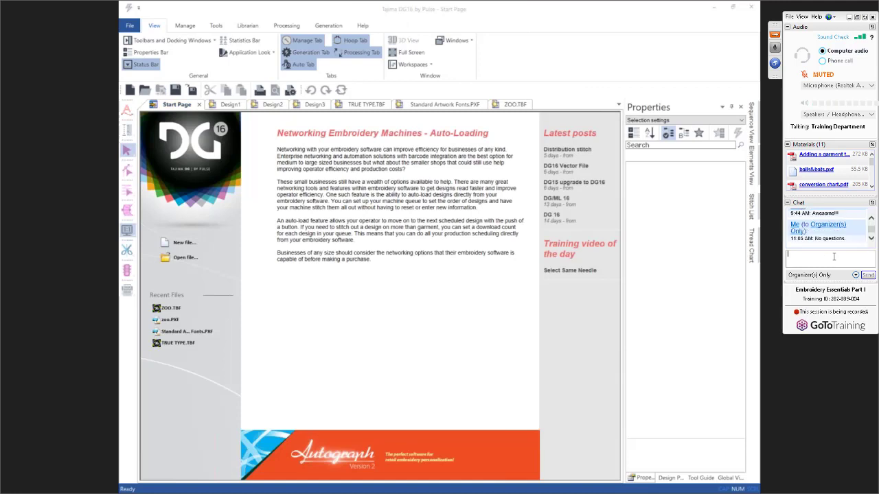
Step: Return to Tajima DG16 and create a new design through the New Design Wizard with the Cap recipe
{"action": "left_click", "coordinate": [184, 244]}
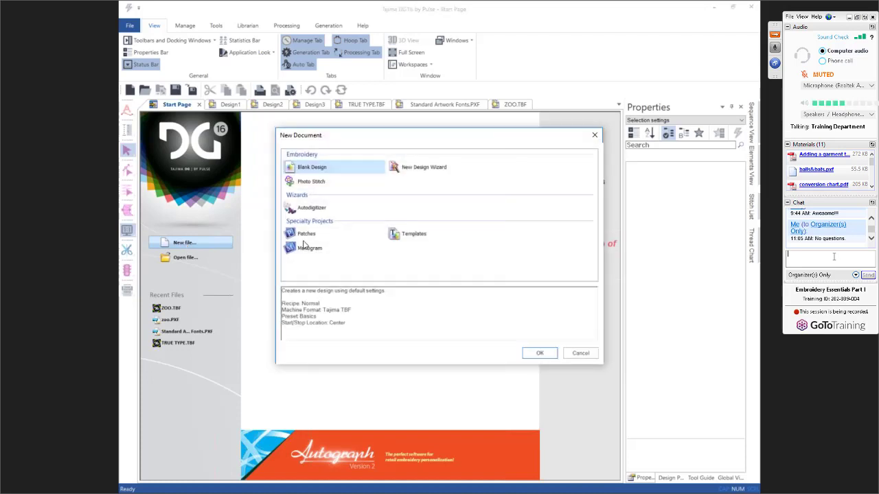
{"action": "left_click", "coordinate": [430, 171]}
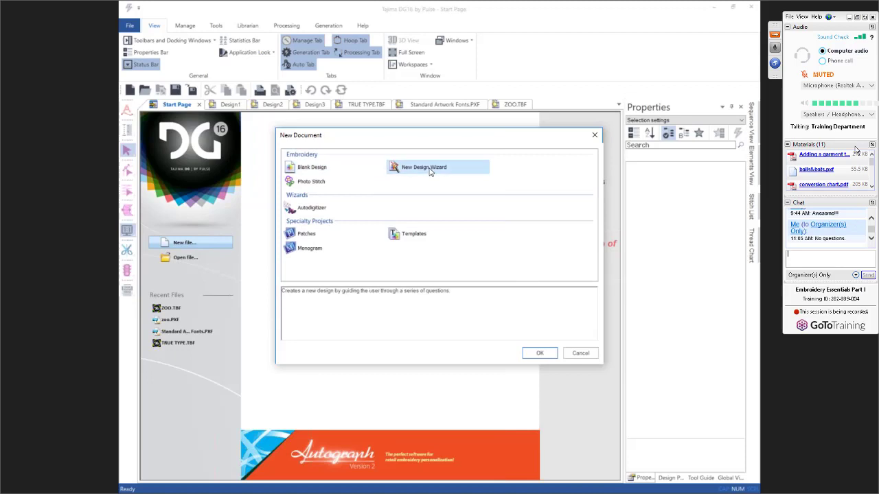
{"action": "left_click", "coordinate": [539, 353]}
{"action": "left_click", "coordinate": [516, 243]}
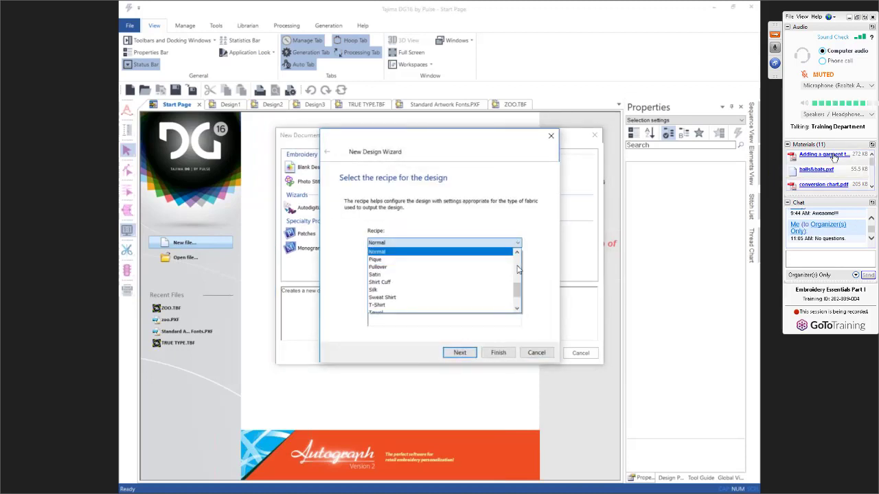
Step: Look through the GoToTraining materials list, and cancel the pending download of the garment view PDF
{"action": "left_click", "coordinate": [833, 155]}
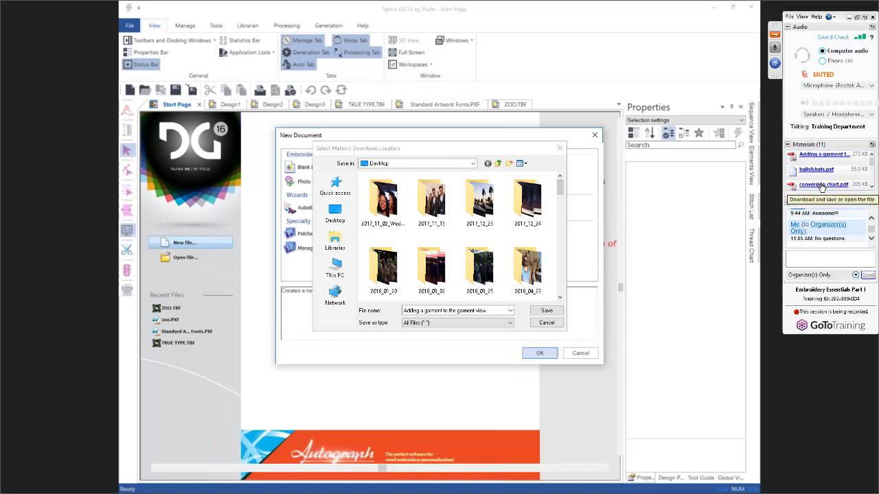
{"action": "left_click", "coordinate": [871, 189]}
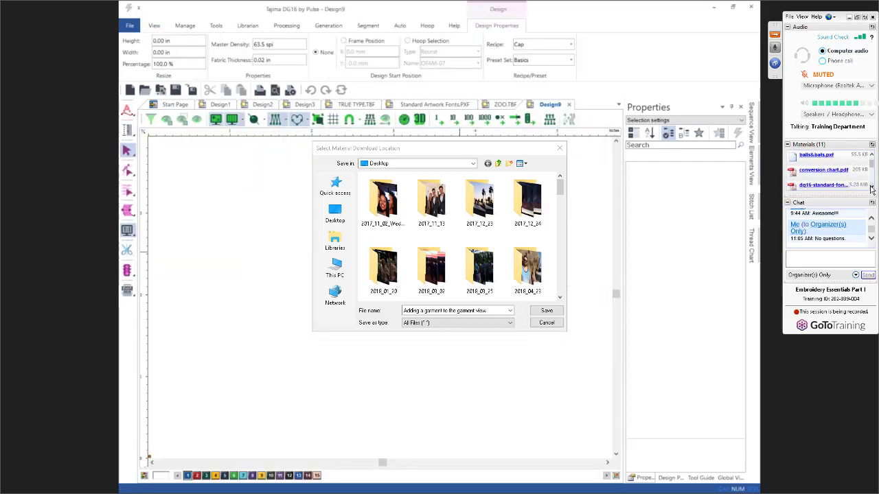
{"action": "left_click", "coordinate": [871, 189]}
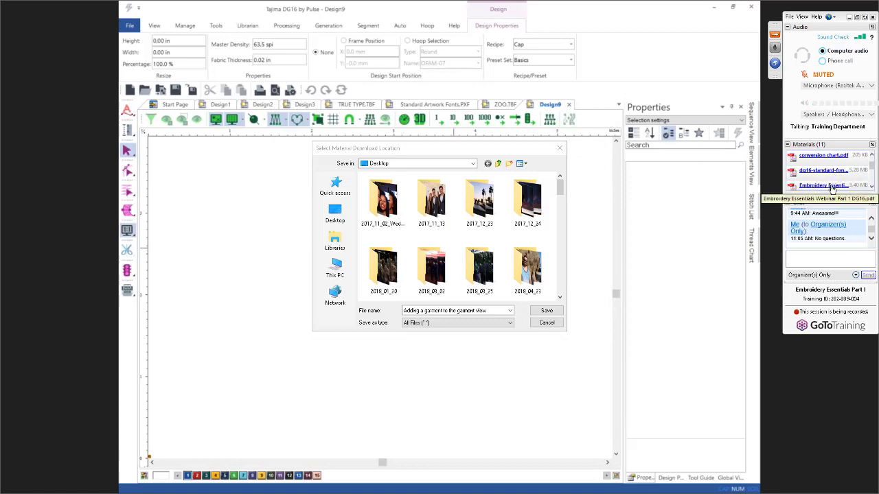
{"action": "left_click", "coordinate": [871, 190]}
{"action": "left_click", "coordinate": [871, 189]}
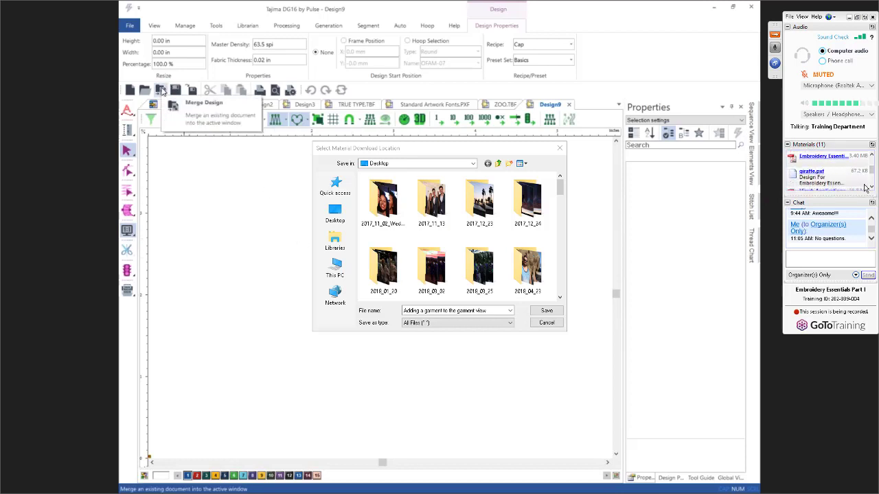
{"action": "scroll", "coordinate": [864, 187], "scroll_direction": "down", "scroll_amount": 2}
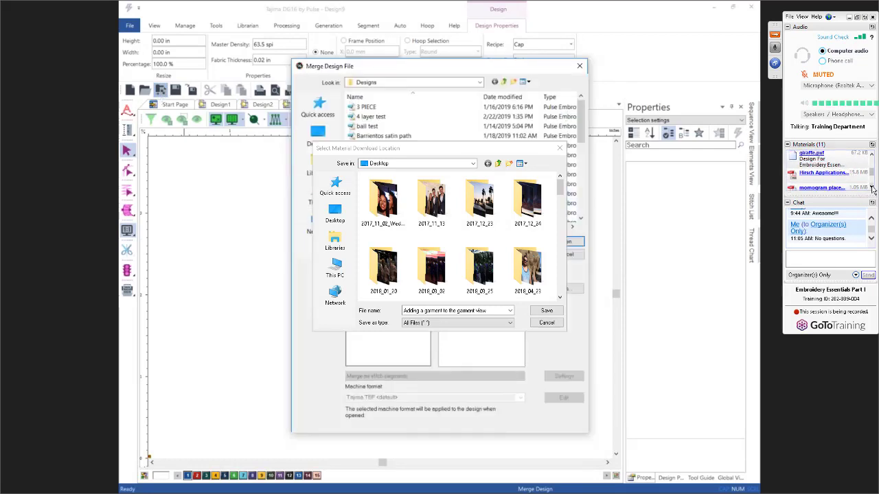
{"action": "scroll", "coordinate": [873, 190], "scroll_direction": "down", "scroll_amount": 3}
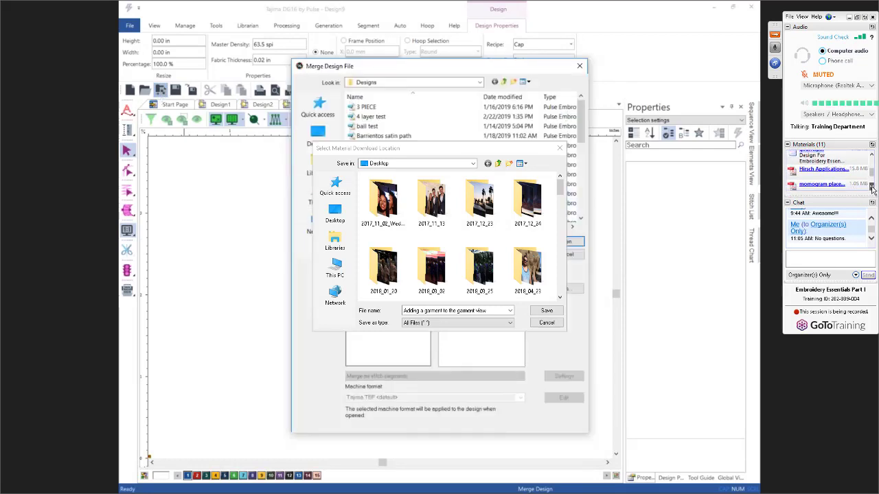
{"action": "left_click", "coordinate": [836, 180]}
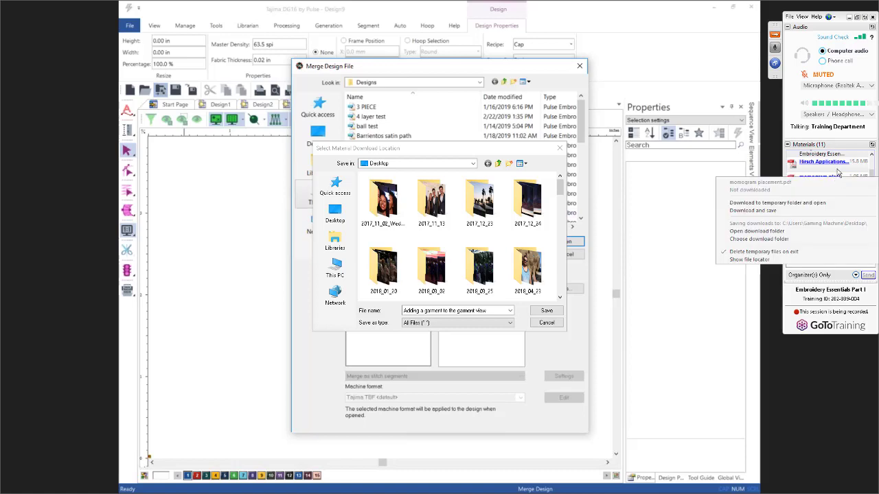
{"action": "left_click", "coordinate": [837, 173]}
{"action": "left_click_drag", "start_coordinate": [872, 173], "coordinate": [873, 158]}
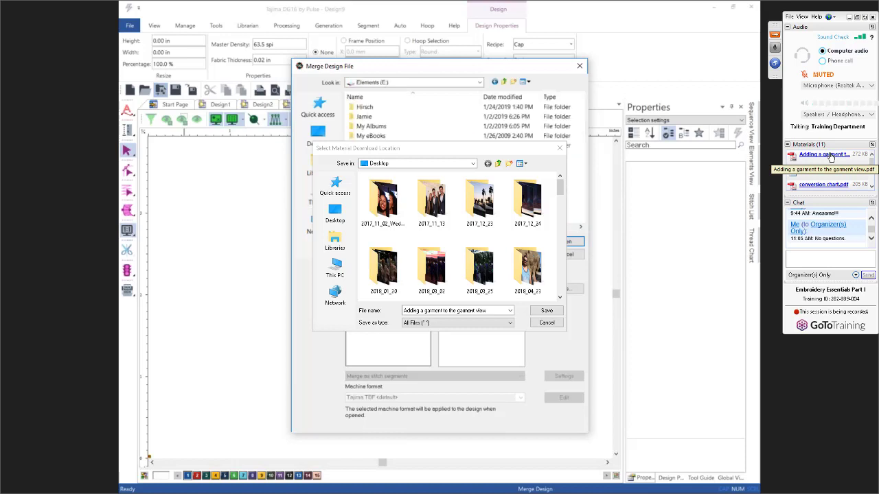
{"action": "left_click", "coordinate": [548, 323]}
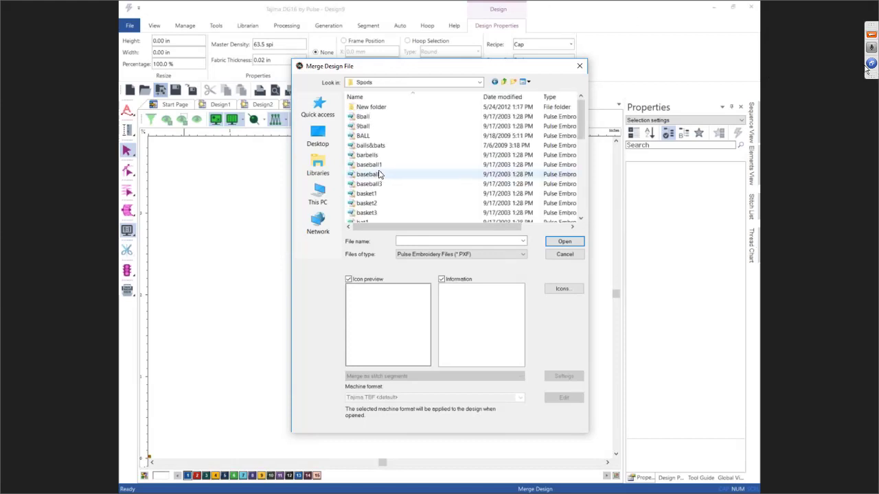
Step: Expand the GoToTraining panel again and examine the remaining training materials down to the standard artwork file
{"action": "left_click", "coordinate": [871, 34]}
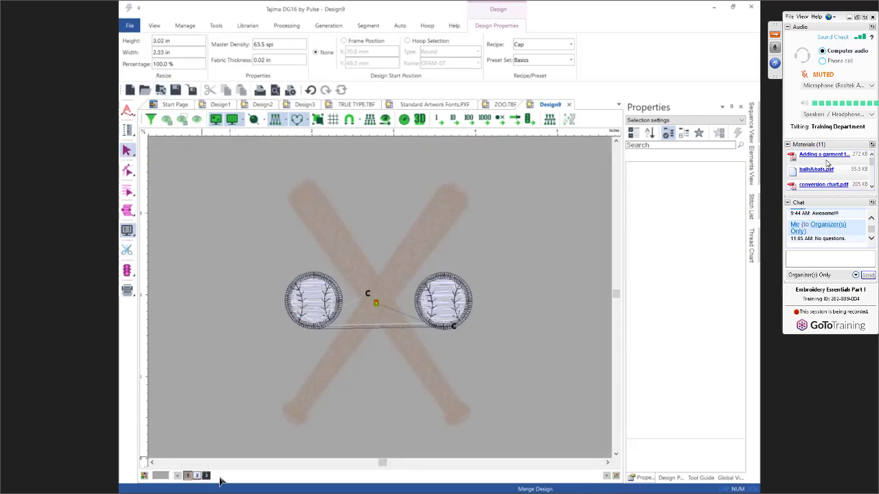
{"action": "left_click", "coordinate": [872, 186]}
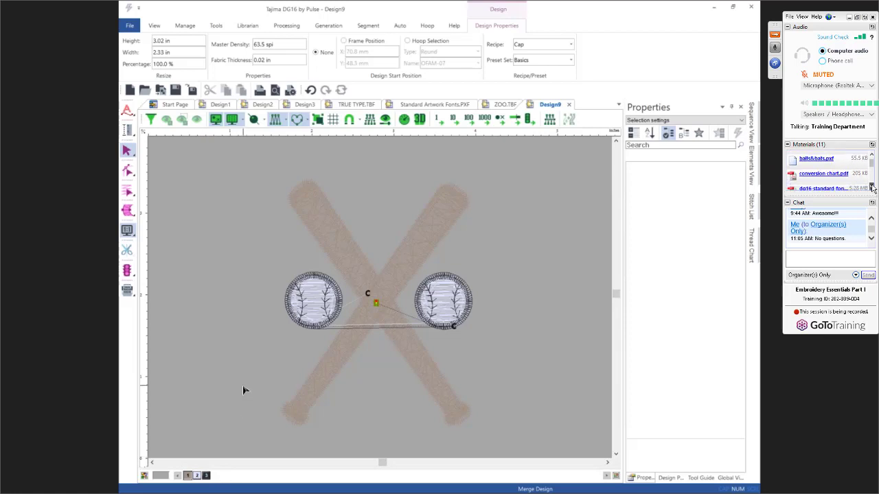
{"action": "left_click", "coordinate": [872, 187]}
{"action": "left_click", "coordinate": [872, 187]}
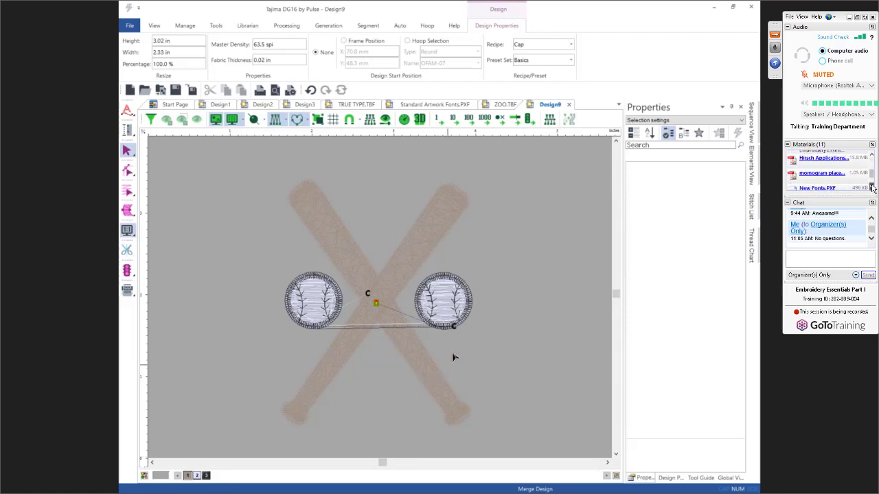
{"action": "left_click", "coordinate": [872, 187]}
{"action": "left_click", "coordinate": [872, 187]}
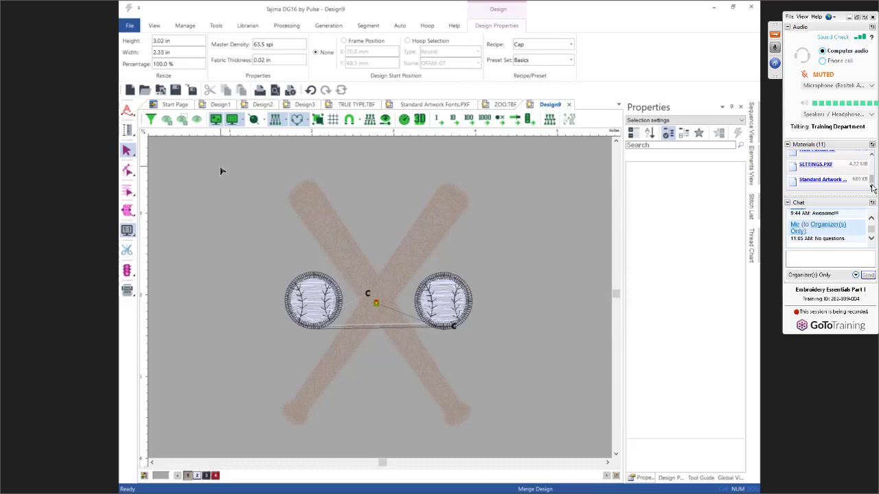
Step: Select the entire bats and baseballs design, set its height to 1.75 in, and deselect it
{"action": "left_click_drag", "start_coordinate": [220, 168], "coordinate": [541, 433]}
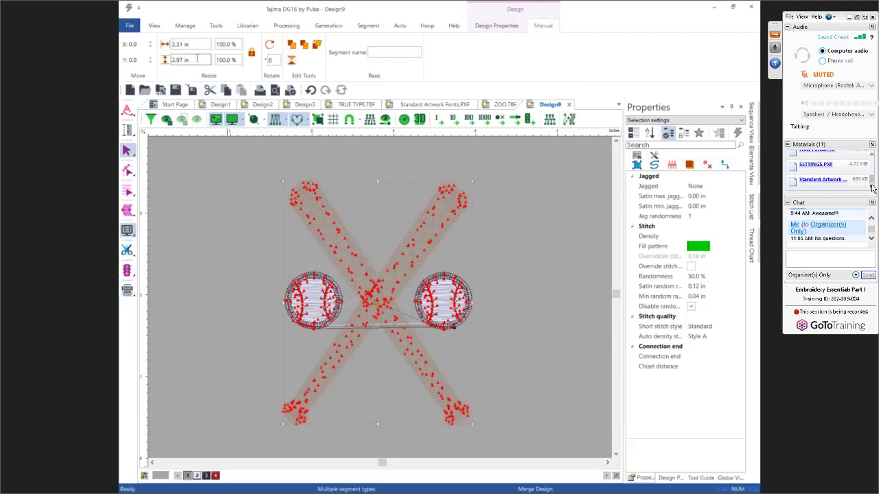
{"action": "left_click", "coordinate": [182, 60]}
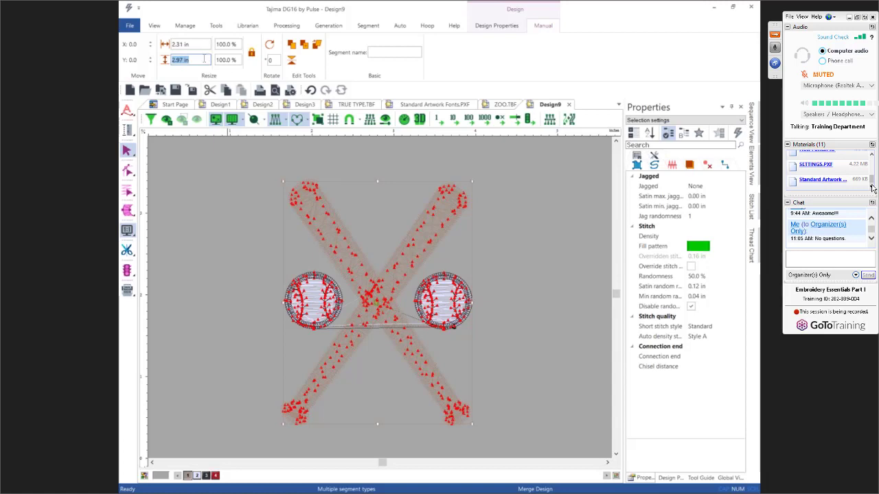
{"action": "type", "text": "1.75"}
{"action": "key", "text": "Return"}
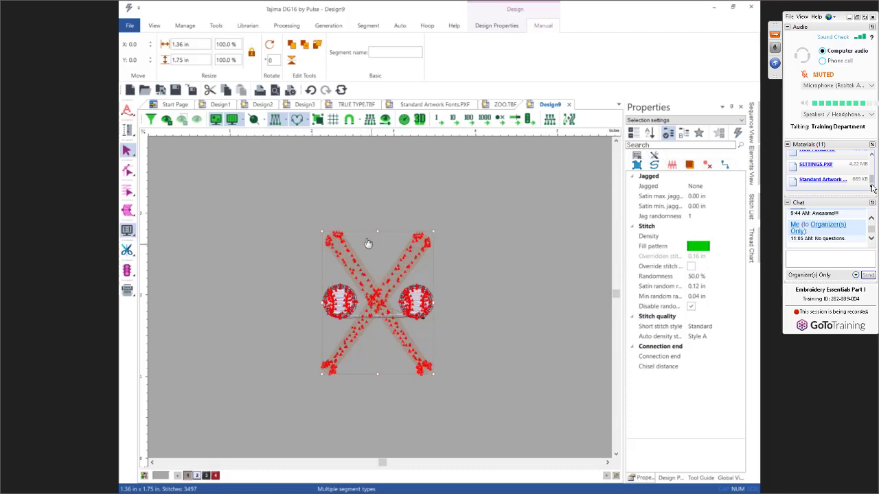
{"action": "left_click", "coordinate": [289, 223]}
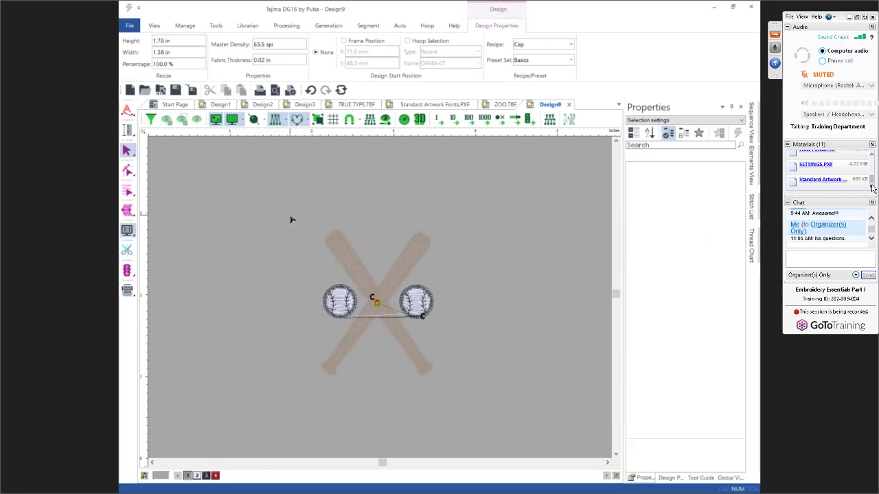
Step: Select the resized bats and baseballs, and step through the individual segments to examine how they select separately
{"action": "left_click_drag", "start_coordinate": [290, 216], "coordinate": [476, 394]}
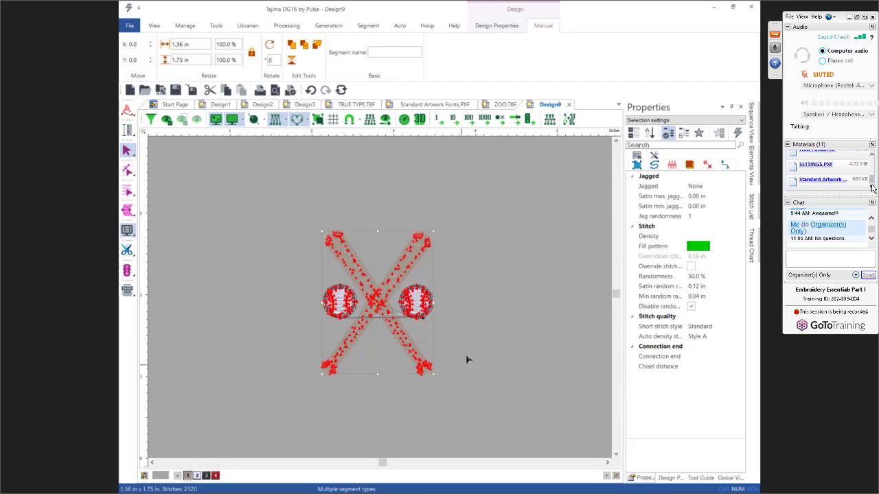
{"action": "key", "text": "Tab"}
{"action": "key", "text": "Tab"}
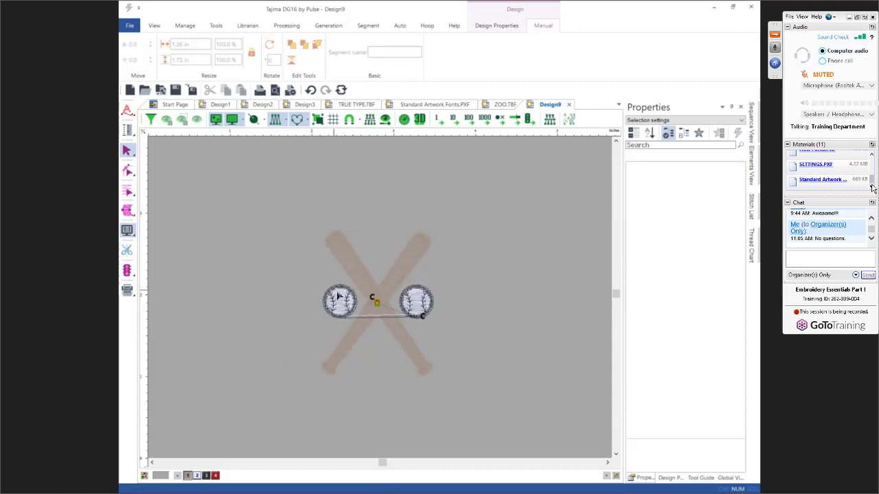
{"action": "key", "text": "Tab"}
{"action": "key", "text": "Tab"}
{"action": "key", "text": "Tab"}
{"action": "key", "text": "Tab"}
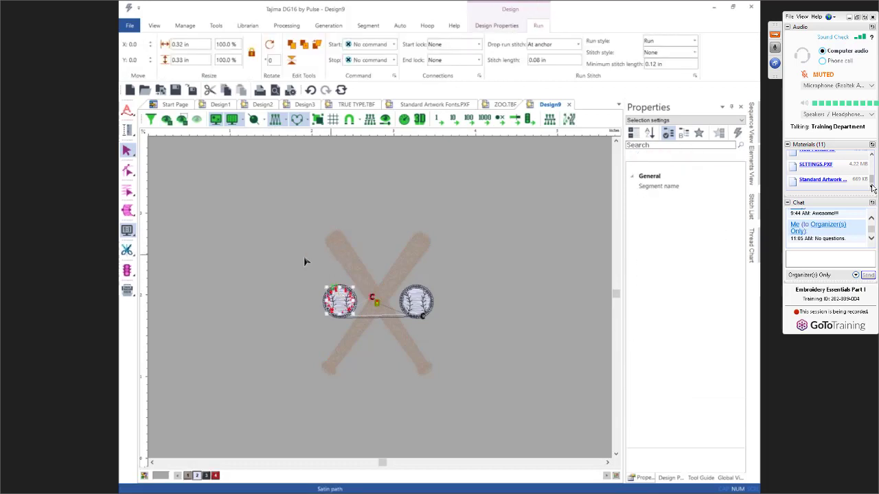
Step: Select all segments of the bats and baseballs and group them
{"action": "left_click_drag", "start_coordinate": [284, 197], "coordinate": [496, 403]}
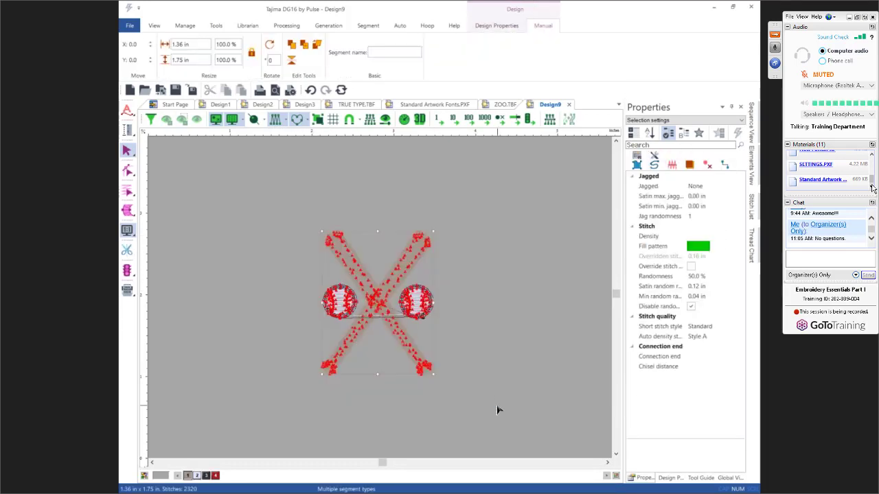
{"action": "left_click", "coordinate": [364, 26]}
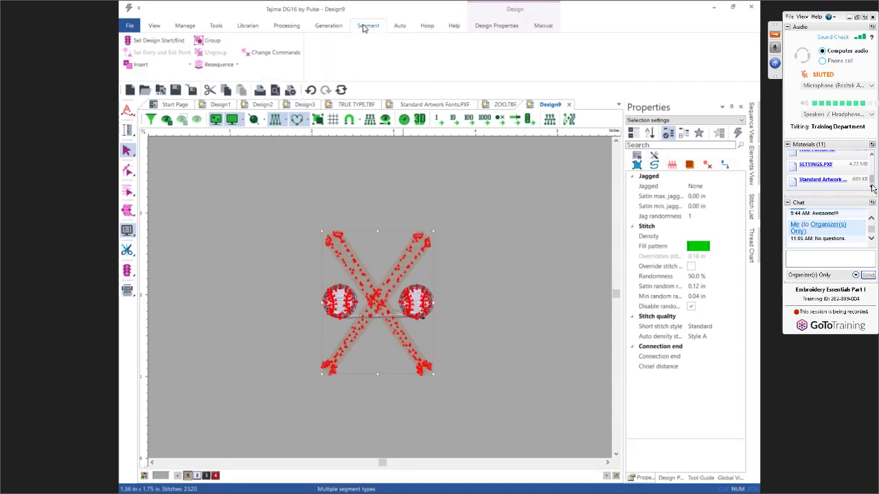
{"action": "left_click", "coordinate": [210, 40]}
{"action": "left_click", "coordinate": [236, 317]}
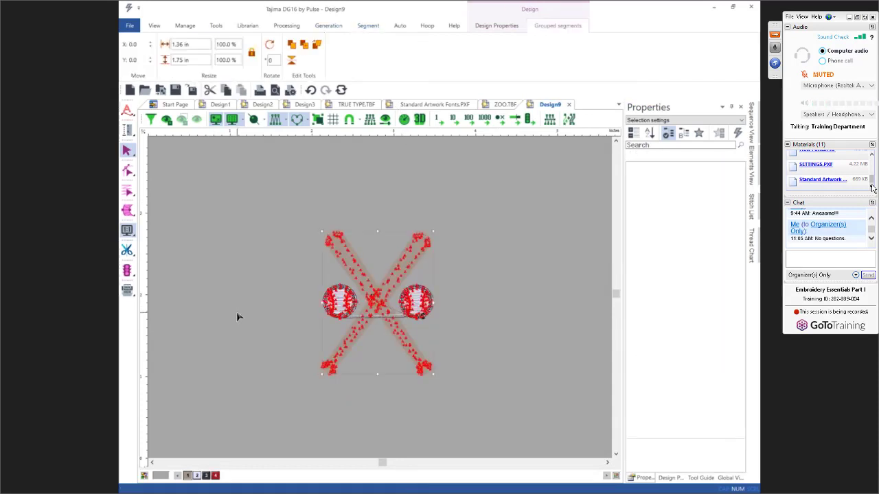
Step: Try out the grouping by selecting the bats and baseballs and moving them as one piece
{"action": "left_click", "coordinate": [328, 372]}
{"action": "mouse_move", "coordinate": [385, 357]}
{"action": "left_mouse_down"}
{"action": "mouse_move", "coordinate": [294, 357]}
{"action": "mouse_move", "coordinate": [414, 361]}
{"action": "mouse_move", "coordinate": [377, 360]}
{"action": "left_mouse_up"}
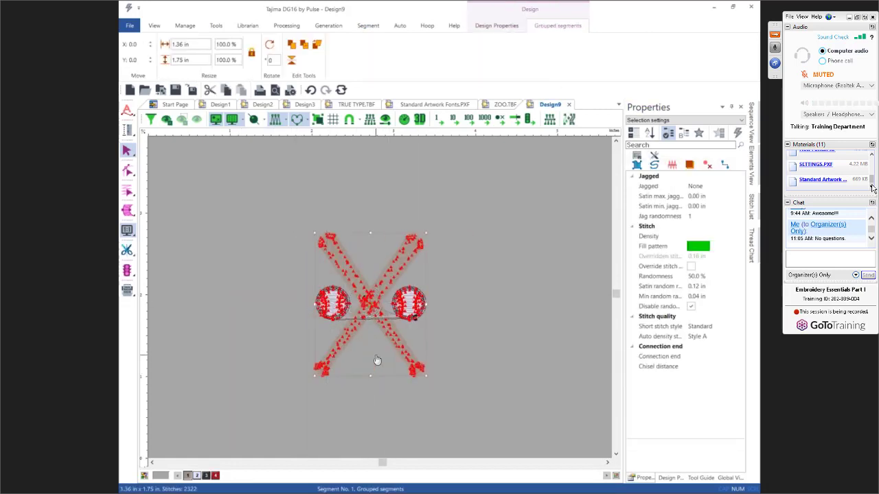
{"action": "left_click", "coordinate": [467, 347]}
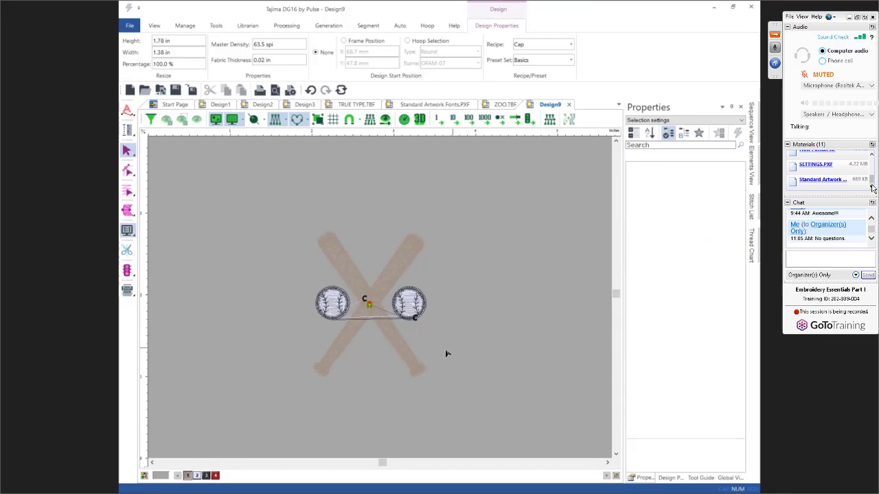
{"action": "left_click_drag", "start_coordinate": [293, 219], "coordinate": [471, 400]}
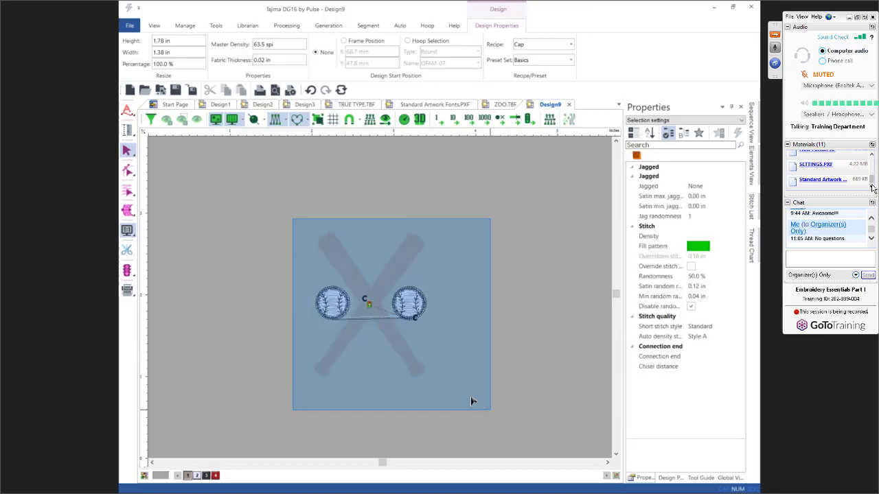
{"action": "left_click_drag", "start_coordinate": [377, 363], "coordinate": [461, 351]}
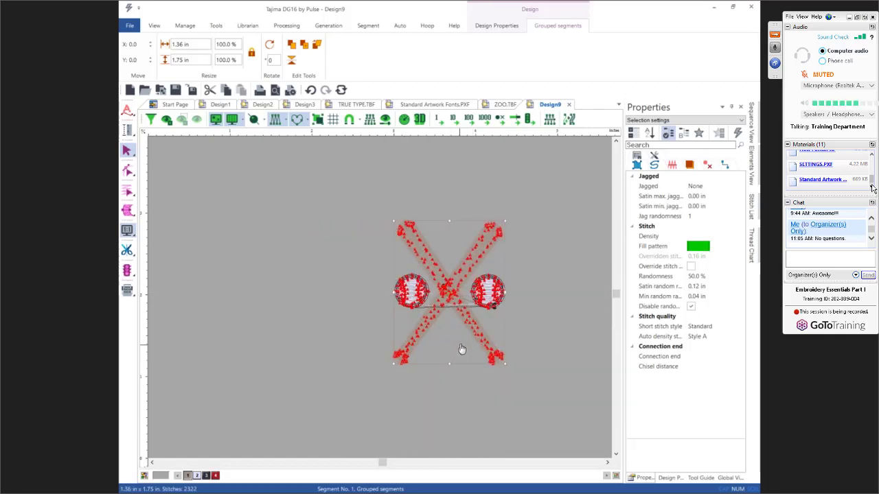
Step: Move the grouped bats and baseballs onto the 0, 0 origin, center the view, and deselect the group
{"action": "scroll", "coordinate": [463, 344], "scroll_direction": "down", "scroll_amount": 2}
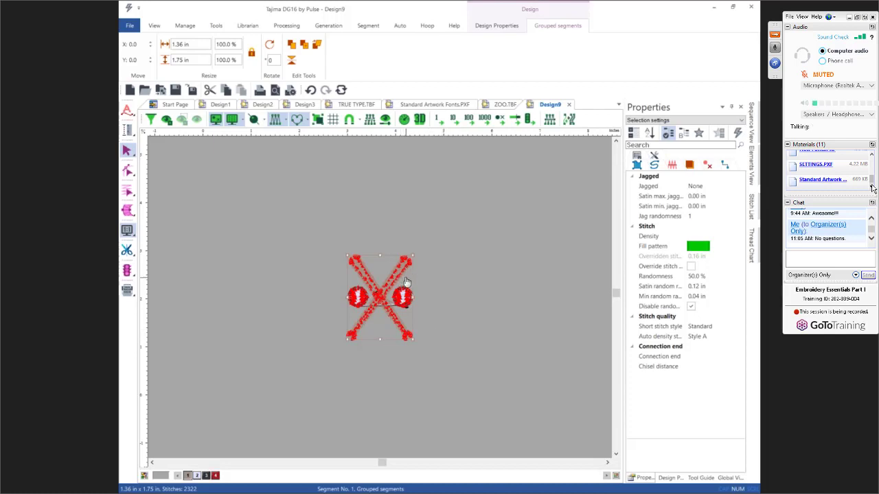
{"action": "left_click_drag", "start_coordinate": [406, 282], "coordinate": [230, 381]}
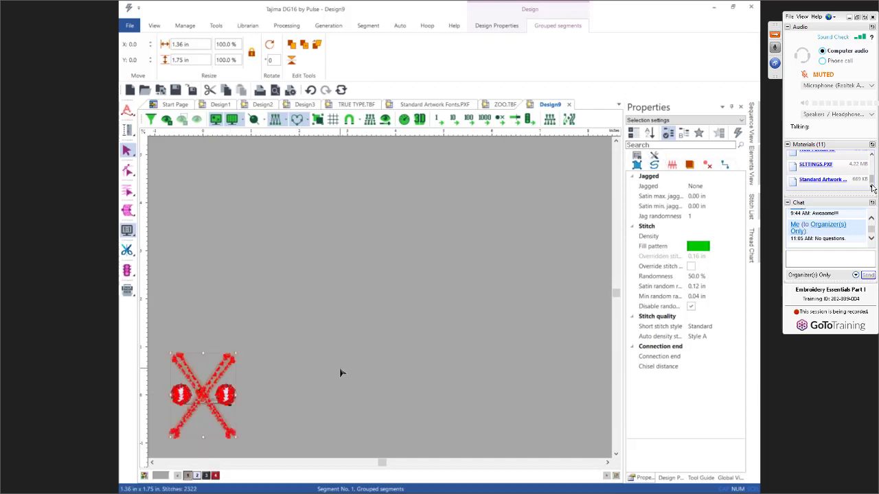
{"action": "key", "text": "1"}
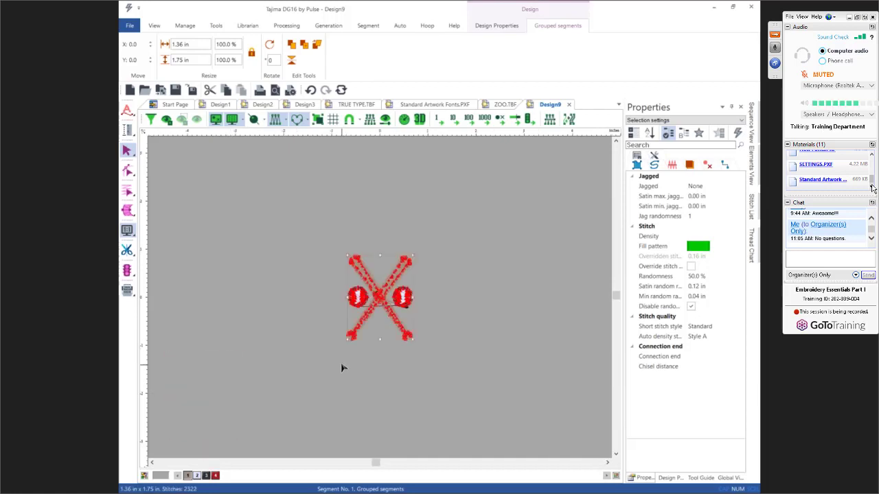
{"action": "left_click", "coordinate": [306, 323]}
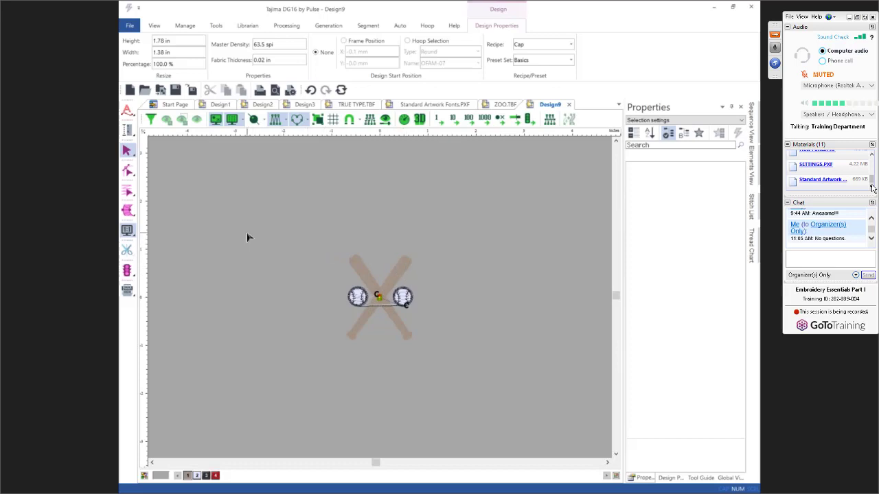
Step: Start Arc lettering for the cap design and set its font to Brantford New
{"action": "left_click", "coordinate": [127, 113]}
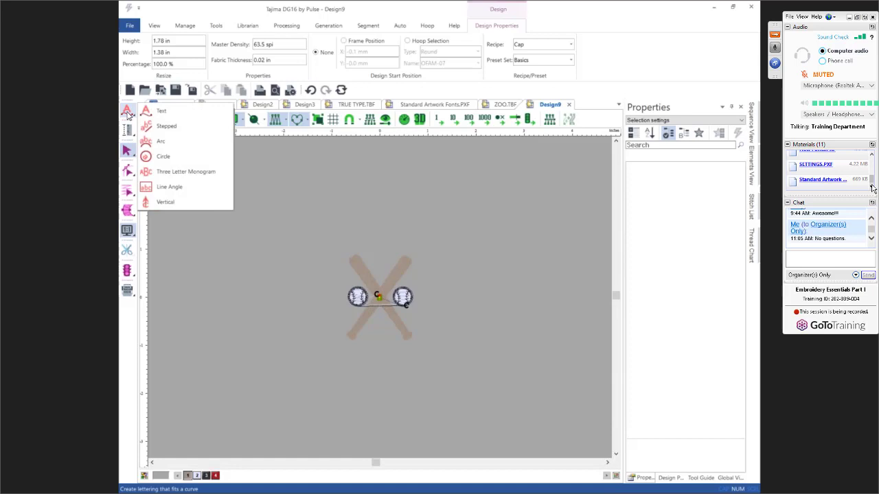
{"action": "left_click", "coordinate": [159, 141]}
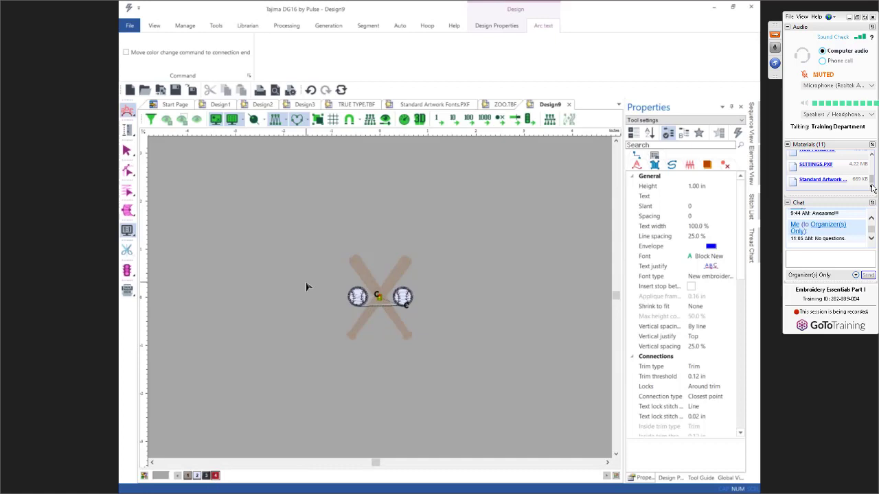
{"action": "left_click", "coordinate": [698, 259]}
{"action": "left_click", "coordinate": [720, 256]}
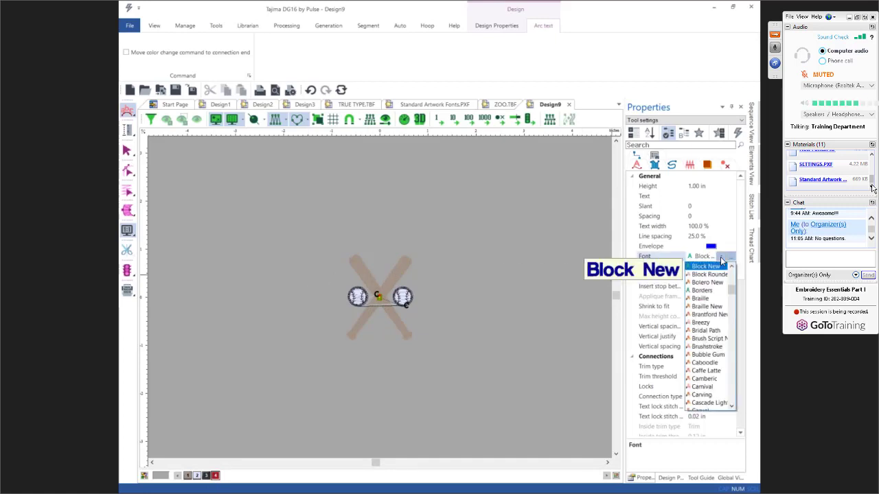
{"action": "left_click", "coordinate": [719, 316]}
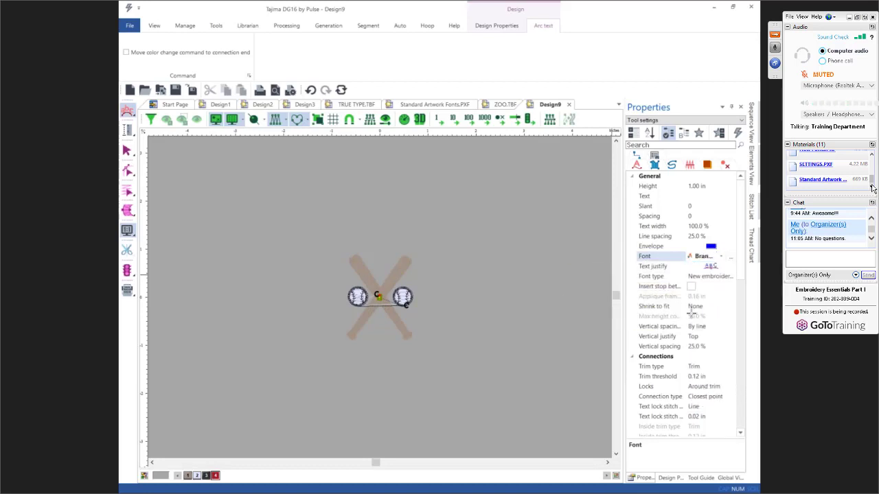
Step: Draw an arc above the bats about 2.88 in long with about 2.13 in radius and 0.30 in letter height, and enter the text "Little League"
{"action": "left_click", "coordinate": [313, 275]}
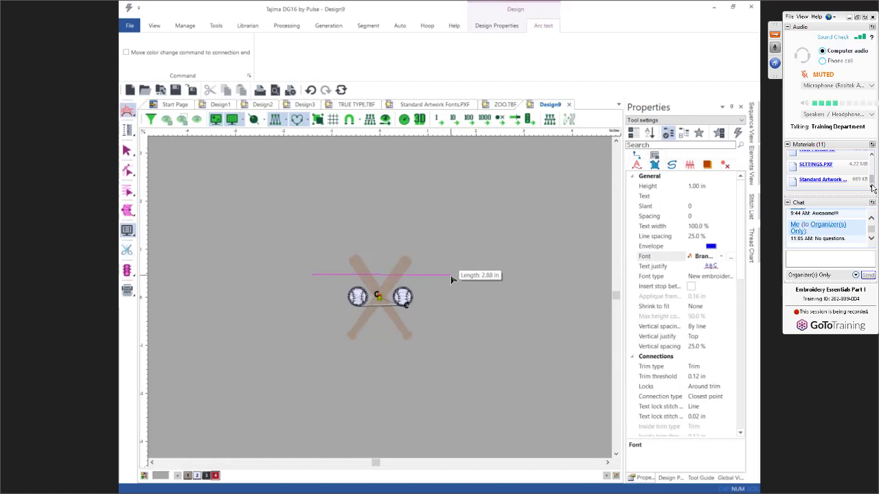
{"action": "left_click", "coordinate": [422, 277]}
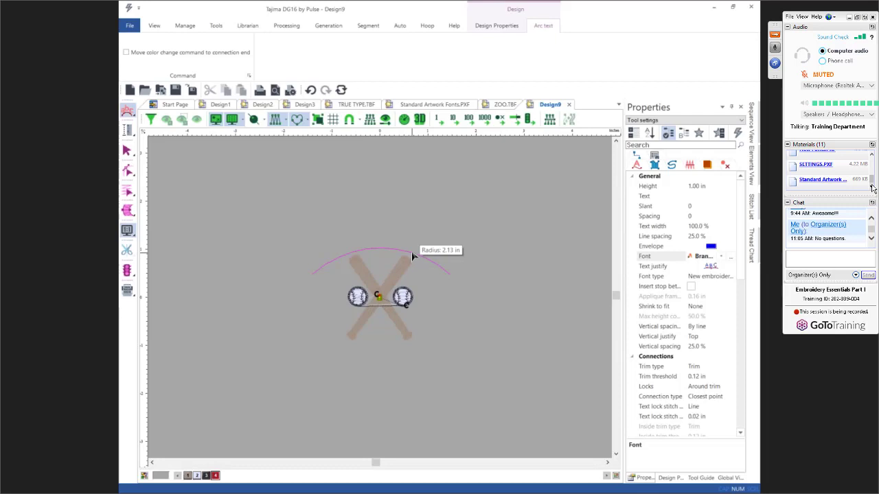
{"action": "left_click", "coordinate": [411, 251]}
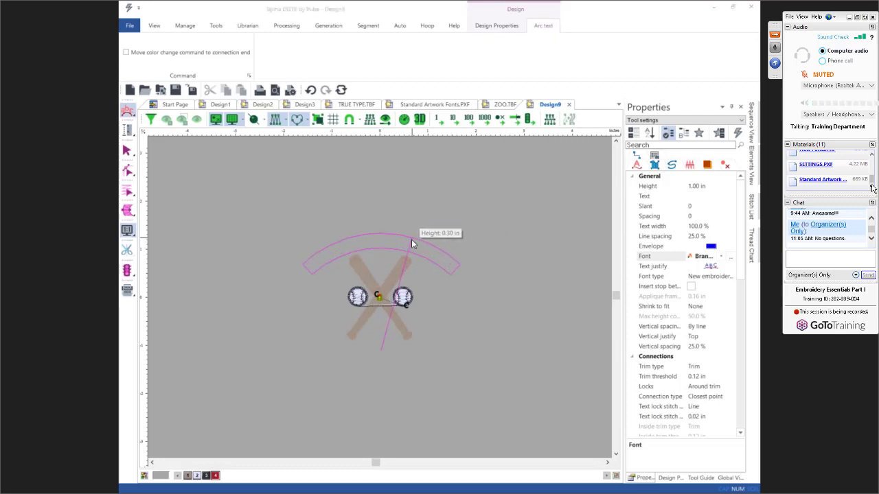
{"action": "left_click", "coordinate": [412, 244]}
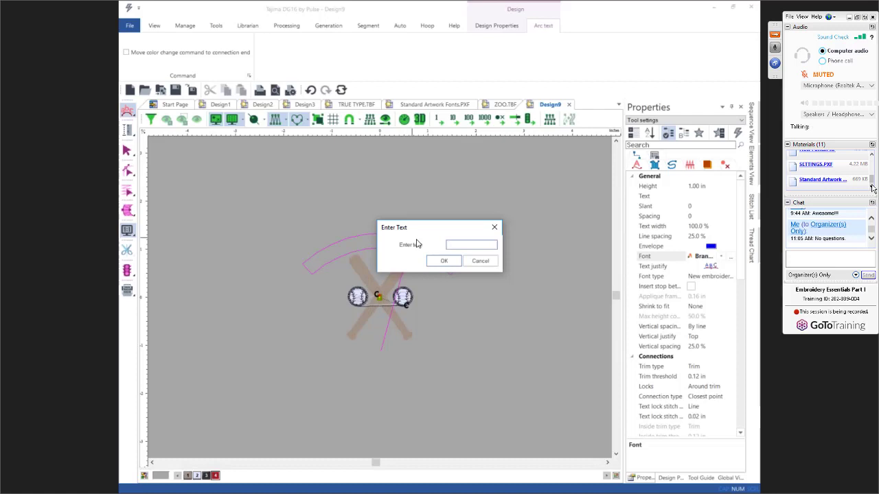
{"action": "type", "text": "Litt"}
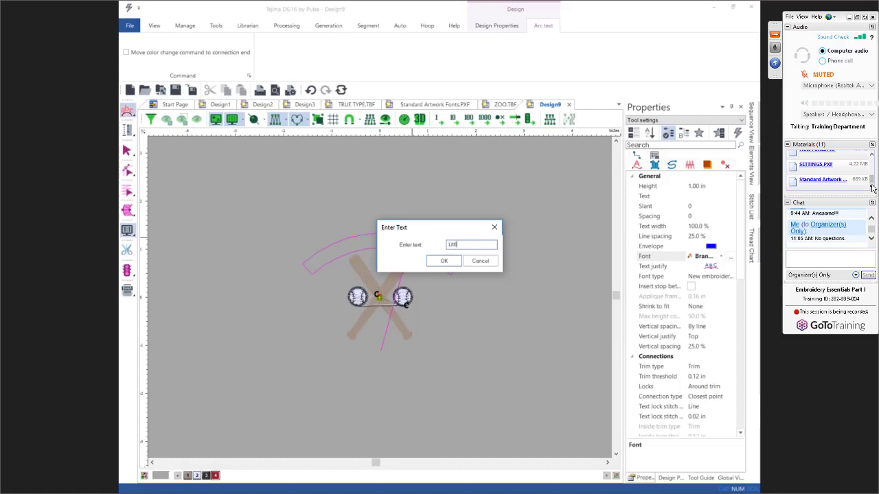
{"action": "type", "text": "le League"}
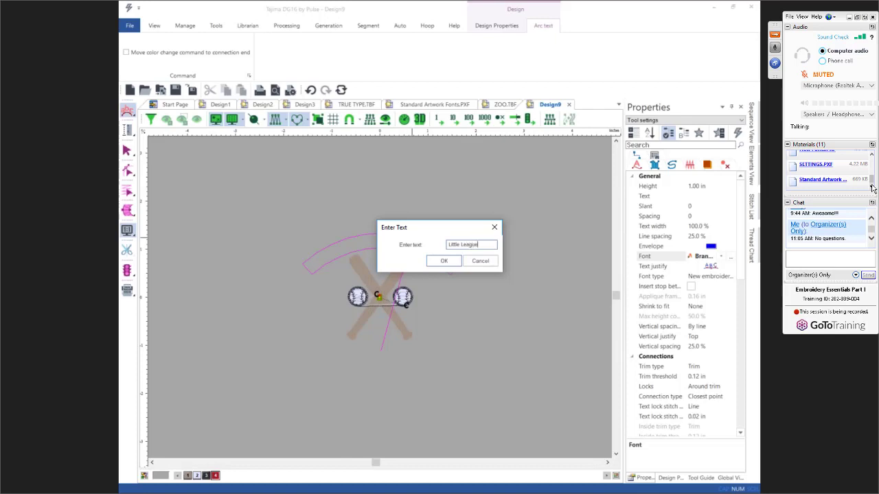
{"action": "left_click", "coordinate": [443, 261]}
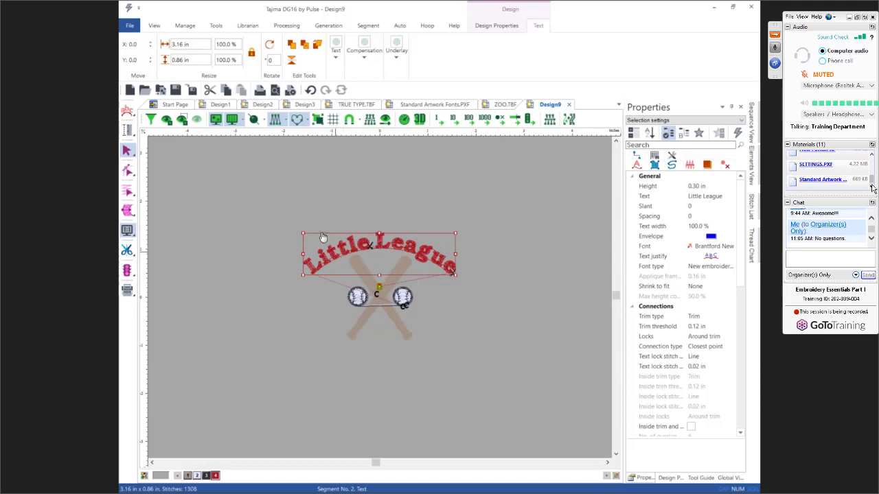
Step: Show the control points of the Little League lettering, flatten its arc by enlarging the radius, and deselect it
{"action": "left_click", "coordinate": [253, 119]}
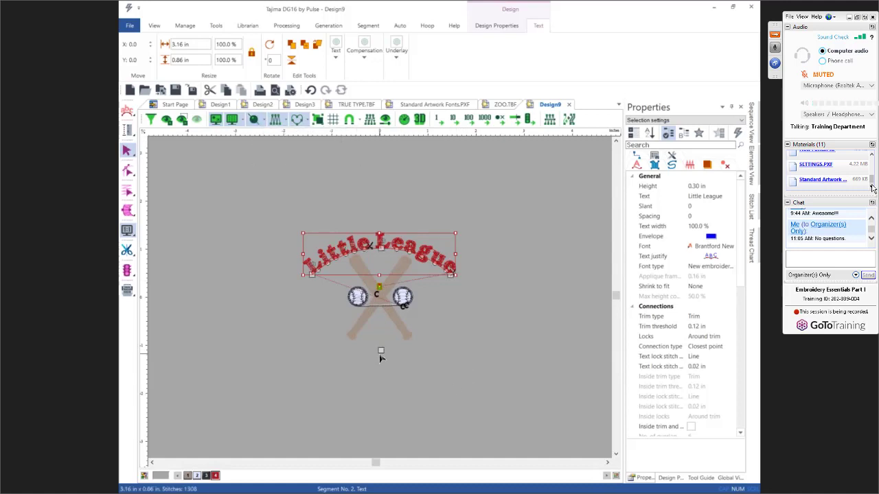
{"action": "left_click_drag", "start_coordinate": [380, 355], "coordinate": [383, 357]}
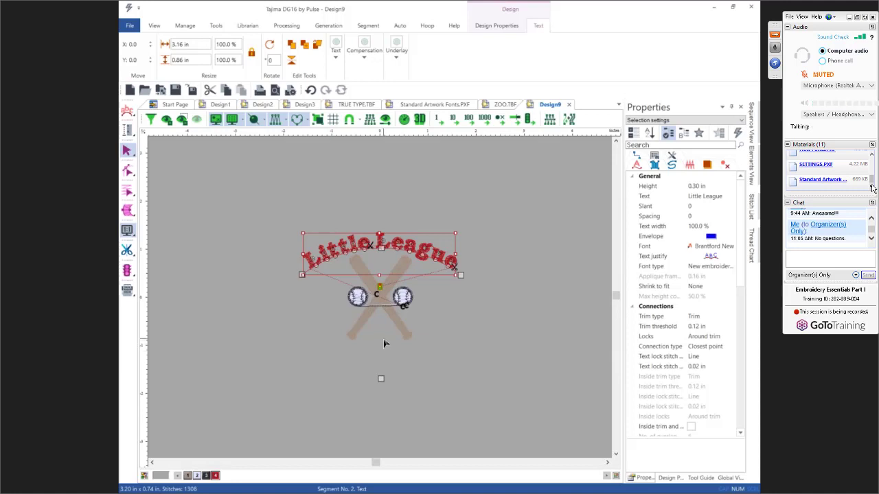
{"action": "left_click", "coordinate": [385, 343]}
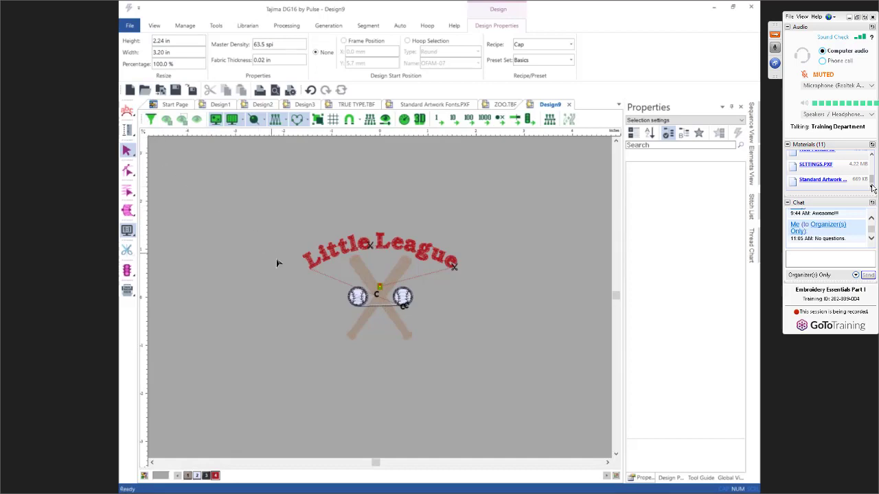
Step: Set the text sew sequence of the Little League lettering to Center and deselect it
{"action": "left_click", "coordinate": [311, 269]}
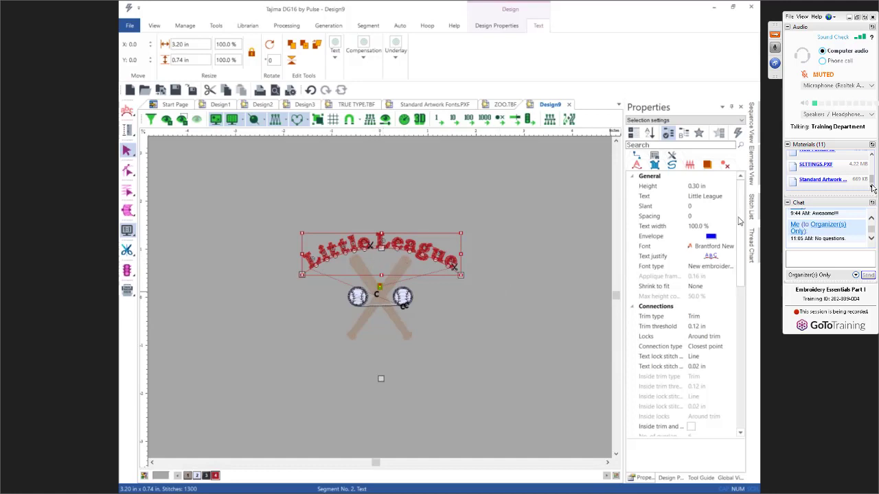
{"action": "left_click_drag", "start_coordinate": [738, 219], "coordinate": [738, 322]}
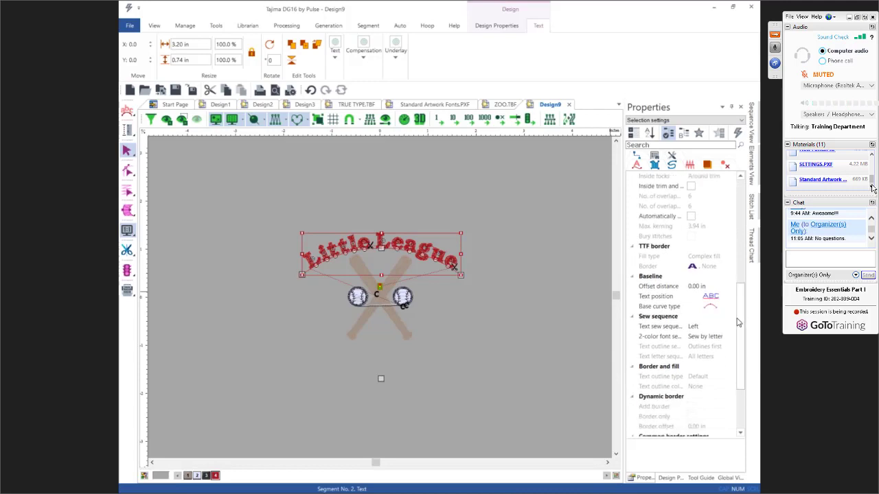
{"action": "left_click", "coordinate": [697, 331]}
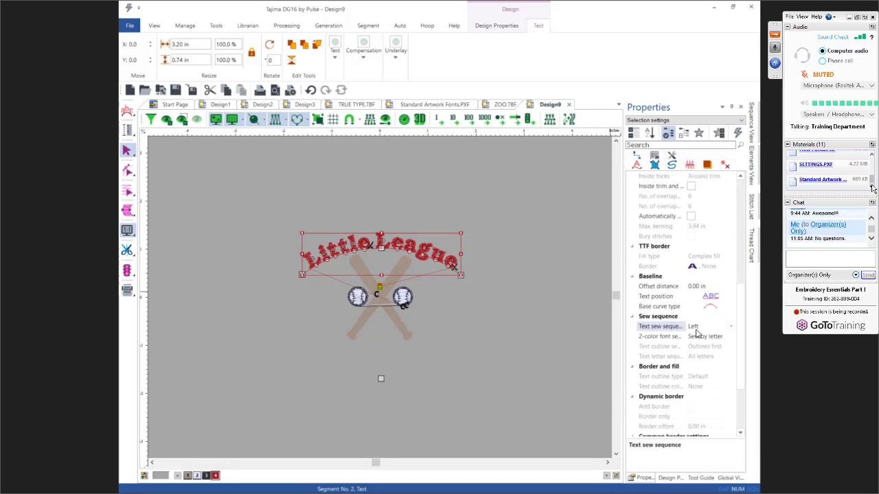
{"action": "left_click", "coordinate": [731, 327]}
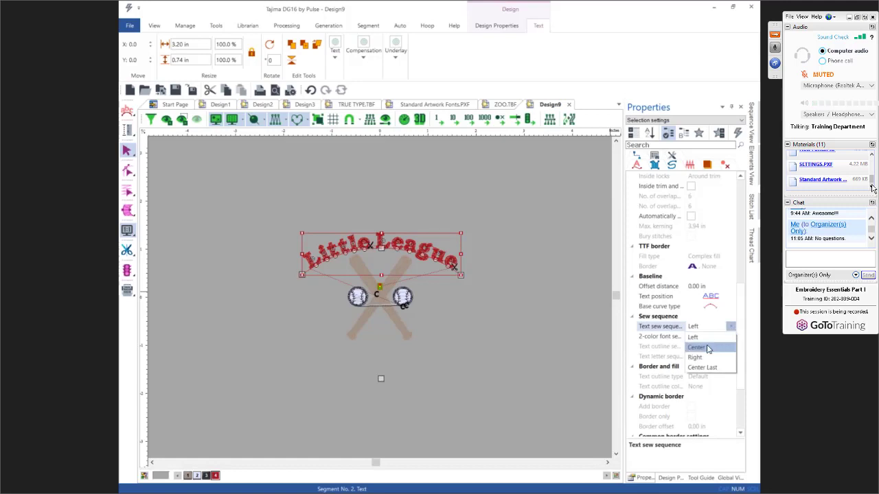
{"action": "left_click", "coordinate": [706, 346]}
{"action": "left_click", "coordinate": [491, 335]}
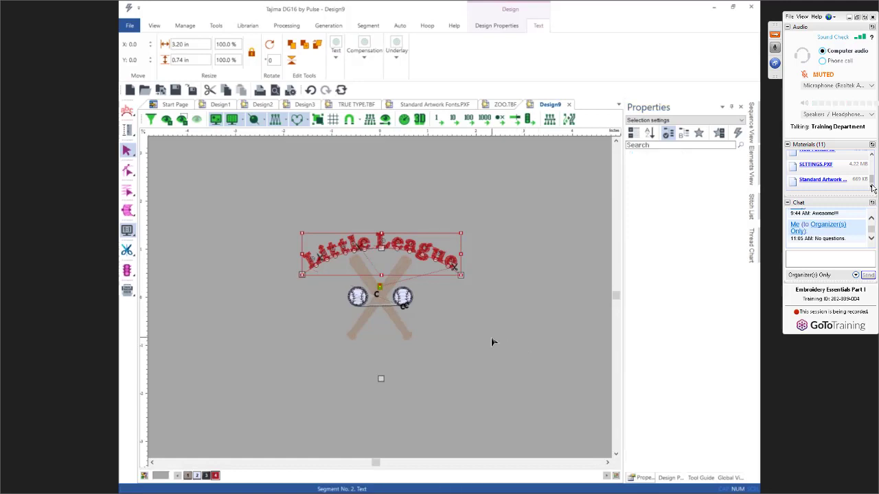
Step: Play through the design's stitches in the sewing simulation to check the order in which the artwork and letters sew
{"action": "left_click", "coordinate": [404, 122]}
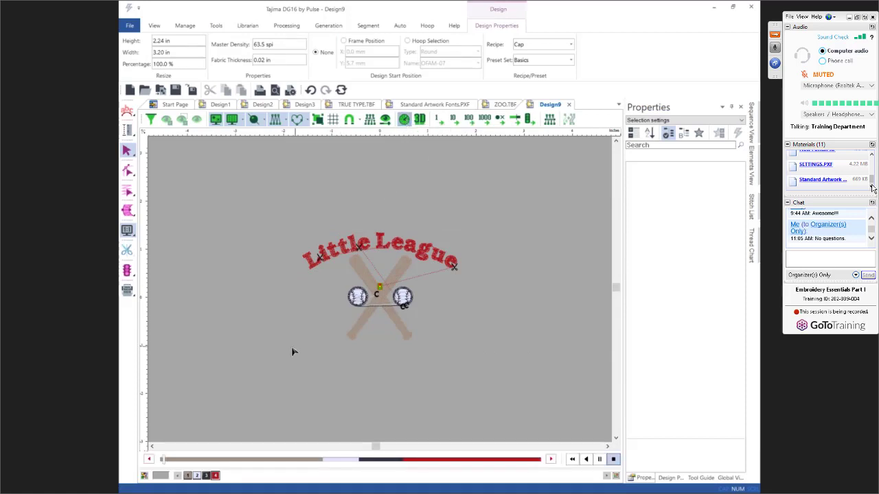
{"action": "left_click", "coordinate": [172, 465]}
{"action": "left_click_drag", "start_coordinate": [172, 464], "coordinate": [535, 439]}
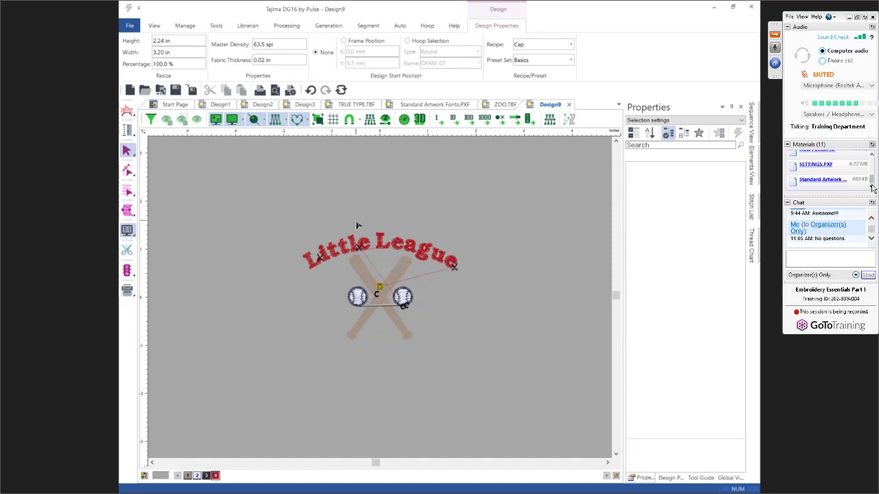
Step: Load the Front Wide Cap hoop from the Cap hoop type
{"action": "left_click", "coordinate": [427, 26]}
{"action": "left_click", "coordinate": [140, 40]}
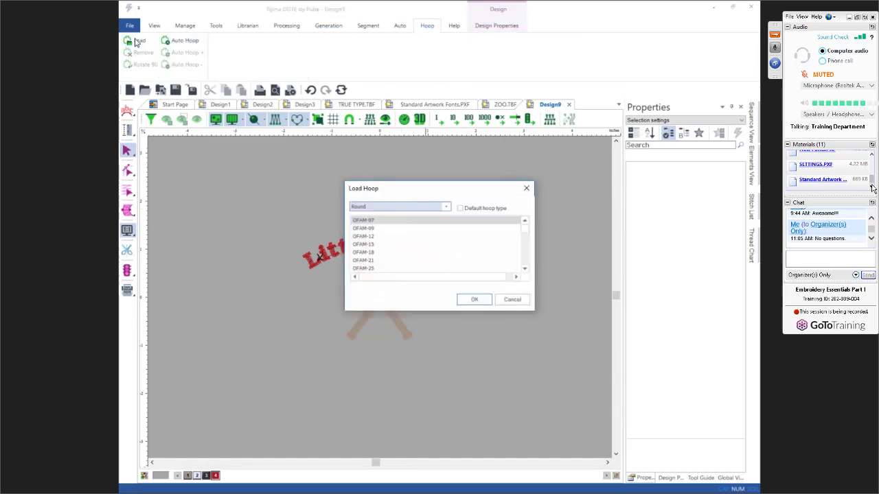
{"action": "left_click", "coordinate": [411, 207]}
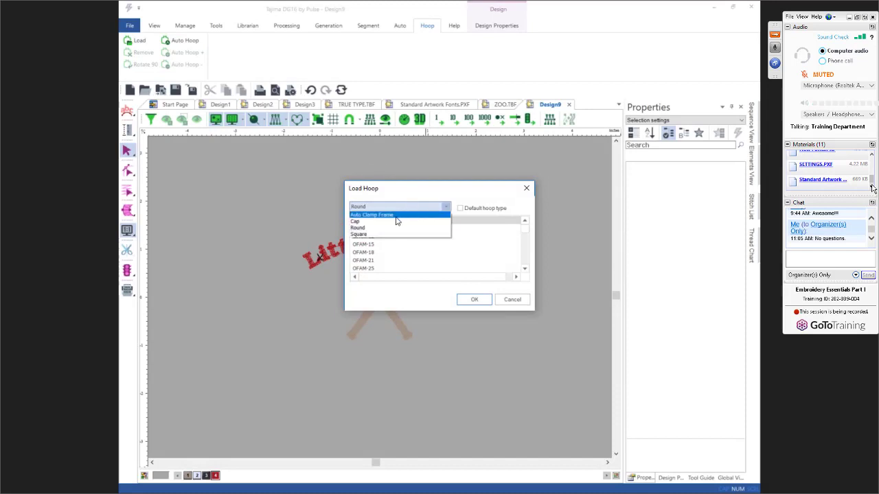
{"action": "left_click", "coordinate": [399, 222]}
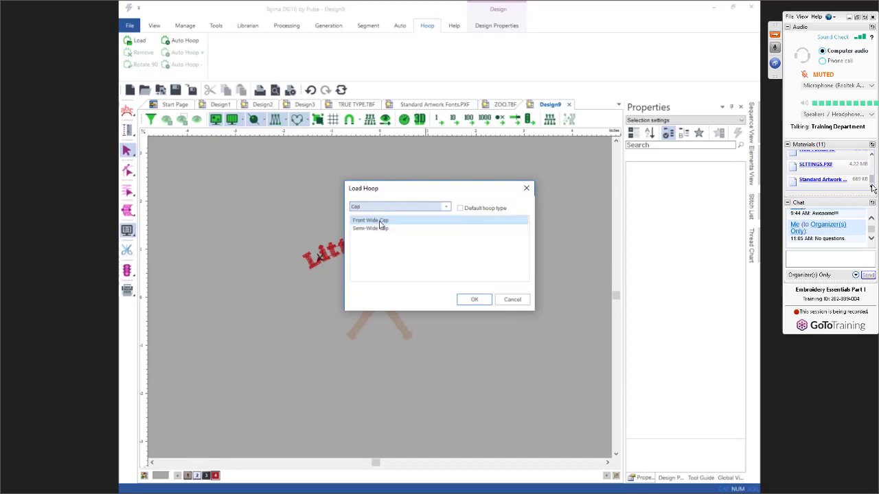
{"action": "left_click", "coordinate": [380, 221]}
{"action": "left_click", "coordinate": [475, 300]}
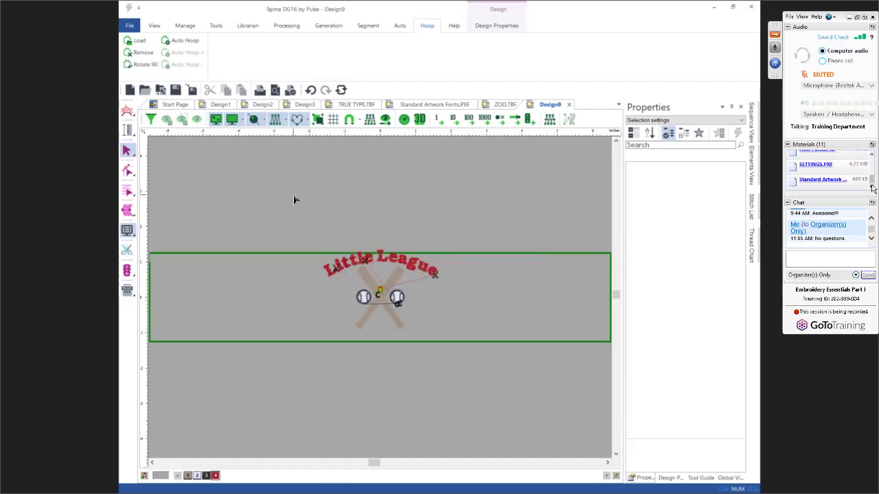
Step: Select the lettering together with the bats and baseballs, move them down inside the hoop boundary, and deselect them
{"action": "left_click_drag", "start_coordinate": [293, 197], "coordinate": [420, 305]}
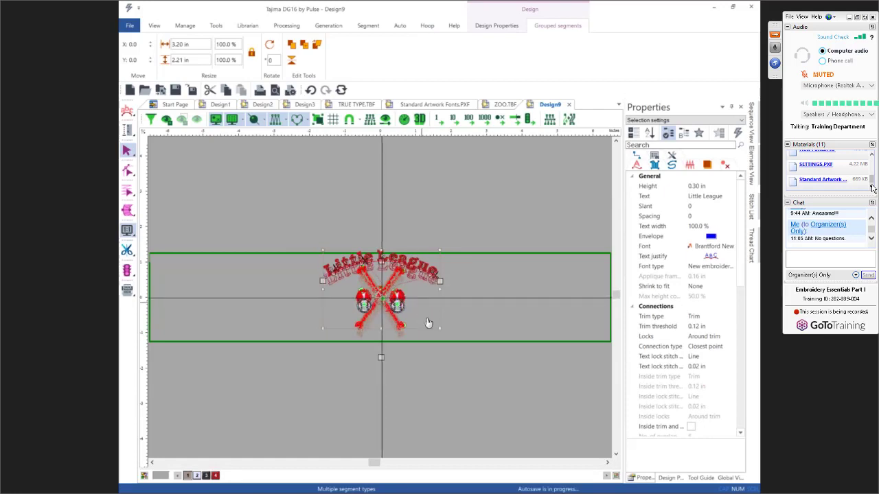
{"action": "left_click_drag", "start_coordinate": [427, 322], "coordinate": [420, 307]}
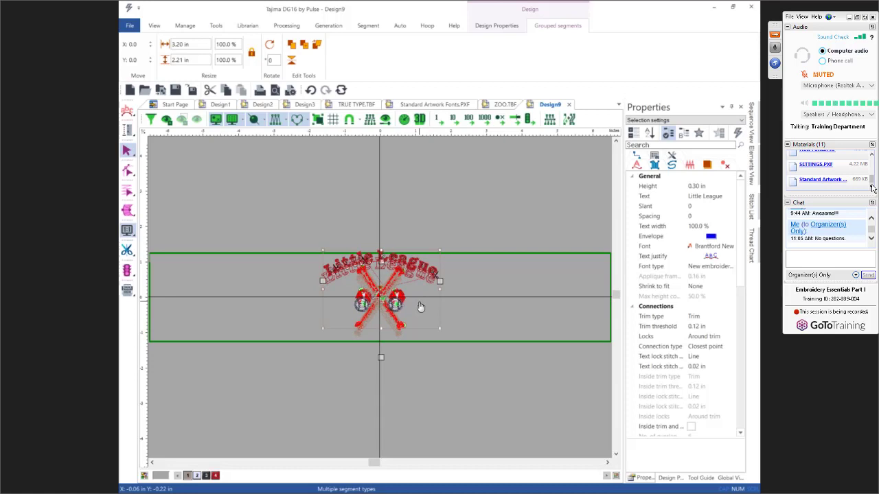
{"action": "left_click_drag", "start_coordinate": [420, 307], "coordinate": [420, 306]}
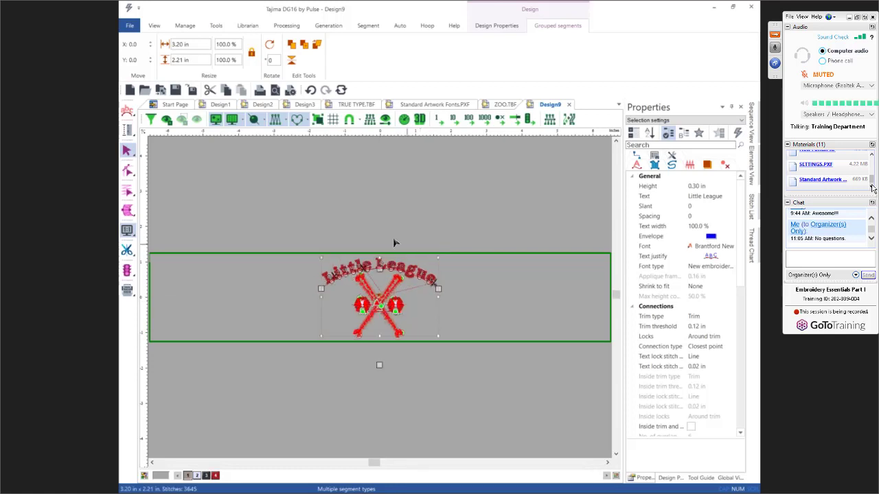
{"action": "left_click", "coordinate": [307, 241]}
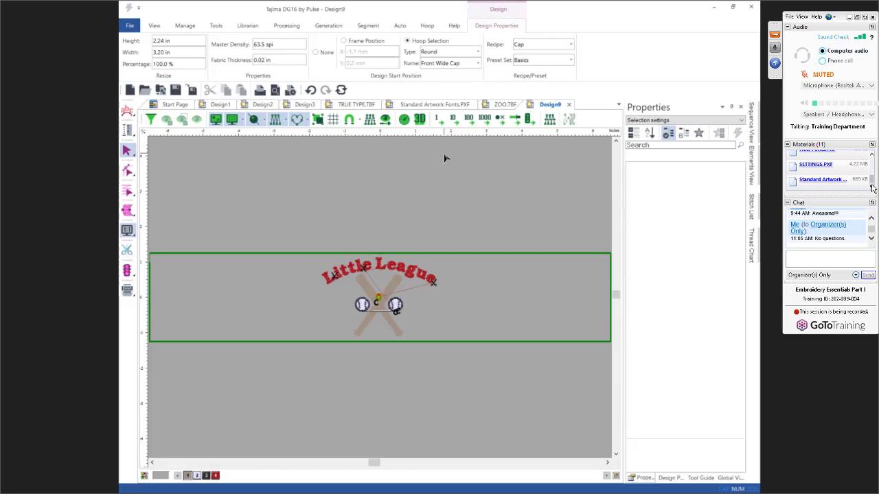
Step: Preview the design in 3D on the Cap Front (White) 1 garment, then close the preview
{"action": "left_click", "coordinate": [155, 26]}
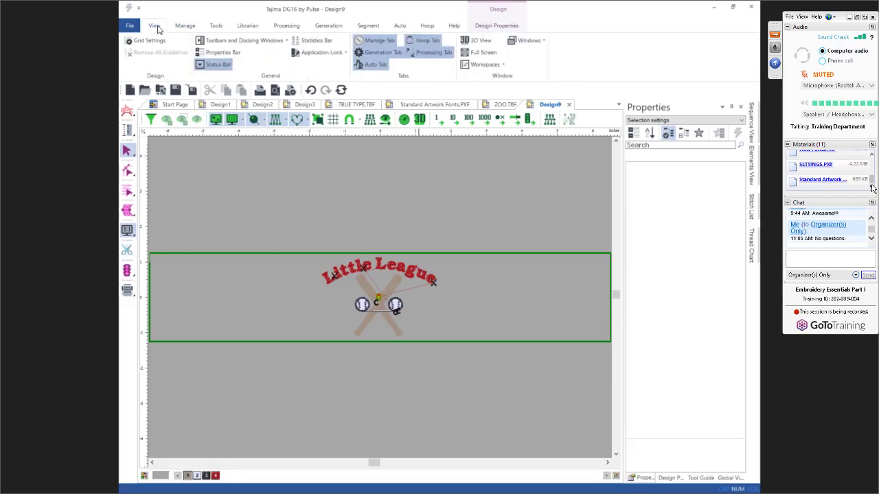
{"action": "left_click", "coordinate": [475, 42]}
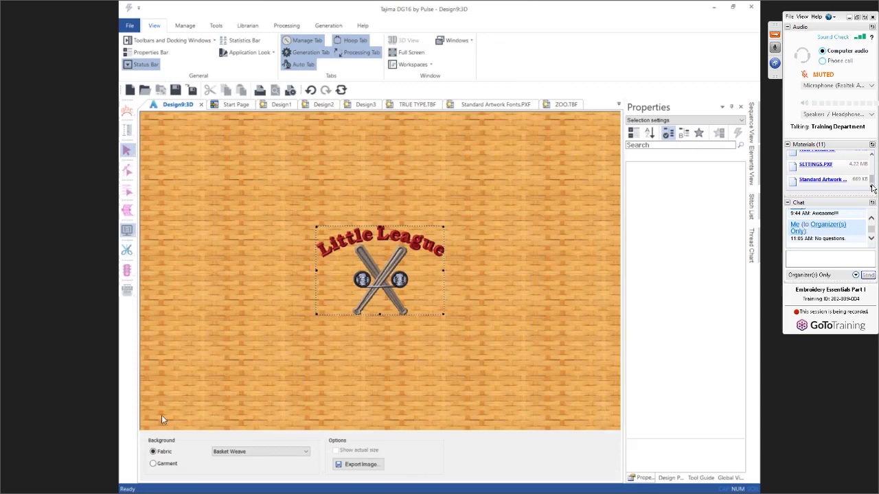
{"action": "left_click", "coordinate": [154, 464]}
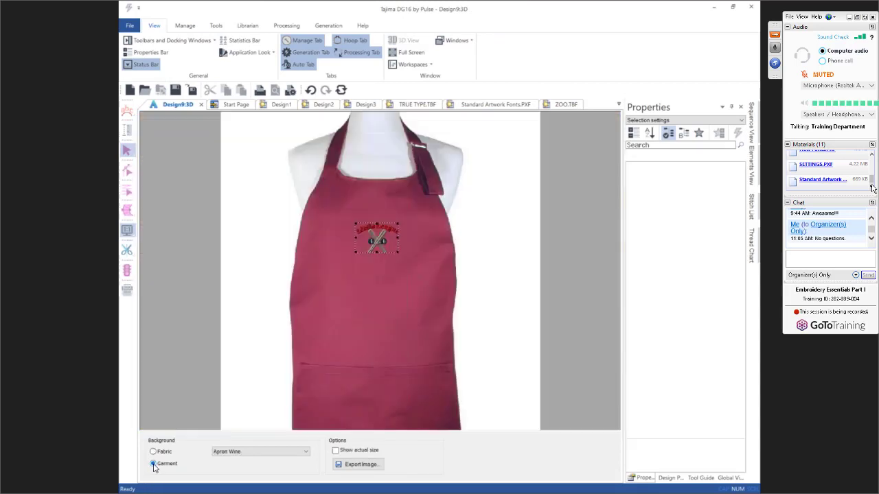
{"action": "left_click", "coordinate": [227, 453]}
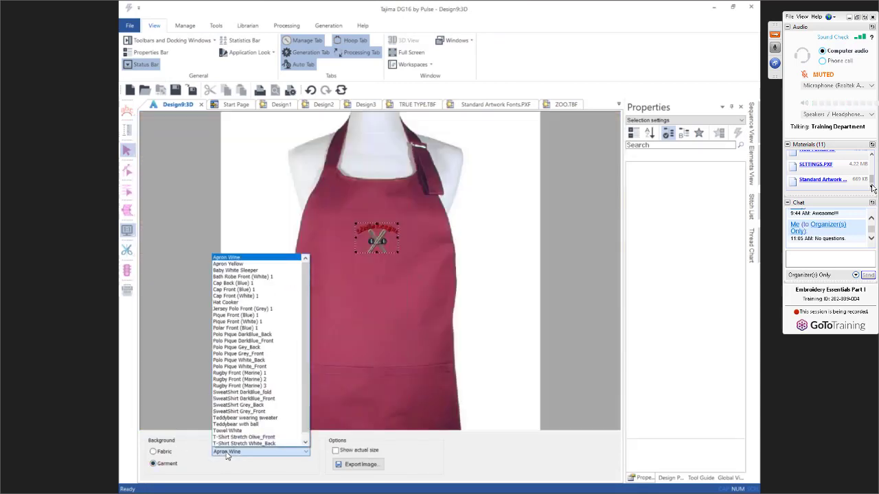
{"action": "left_click", "coordinate": [244, 296]}
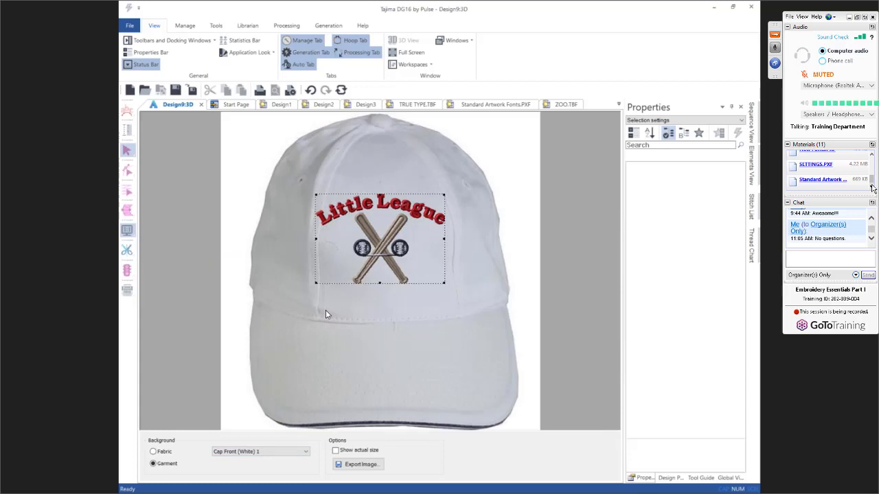
{"action": "left_click", "coordinate": [201, 106]}
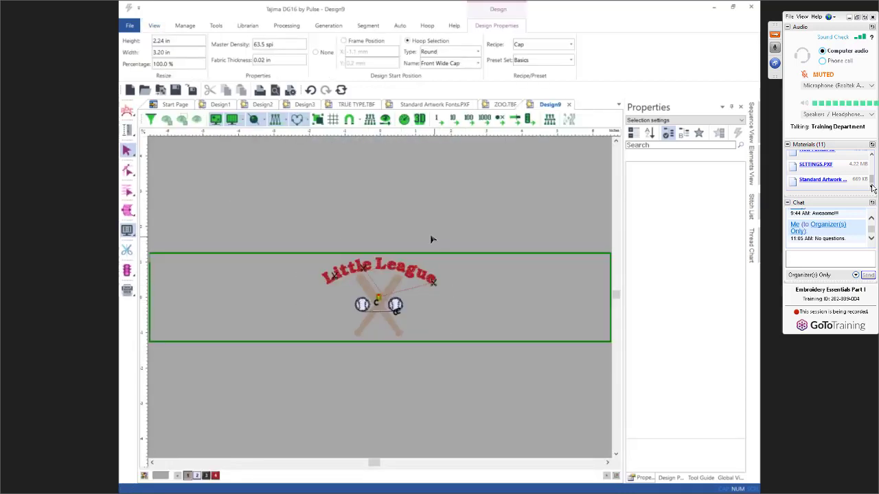
Step: Save the cap design as "little league" in Pulse Embroidery (PXF) format in the Designs folder, replacing the existing file
{"action": "left_click", "coordinate": [130, 25]}
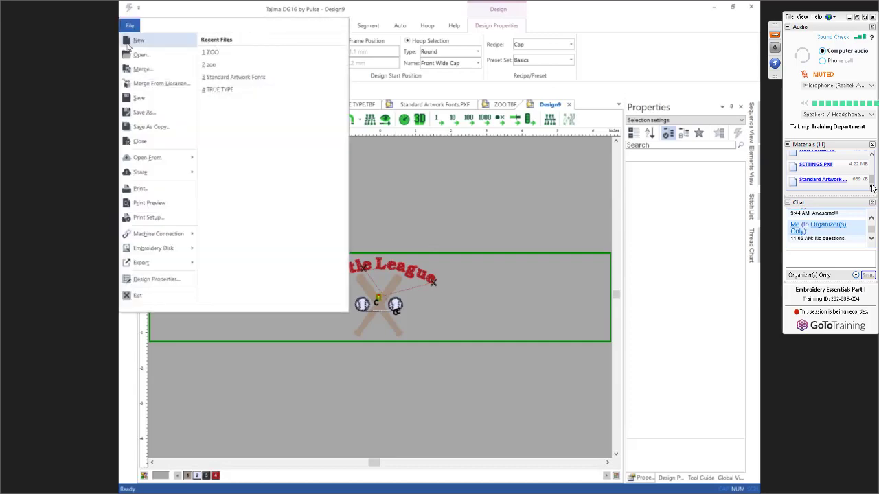
{"action": "left_click", "coordinate": [130, 114]}
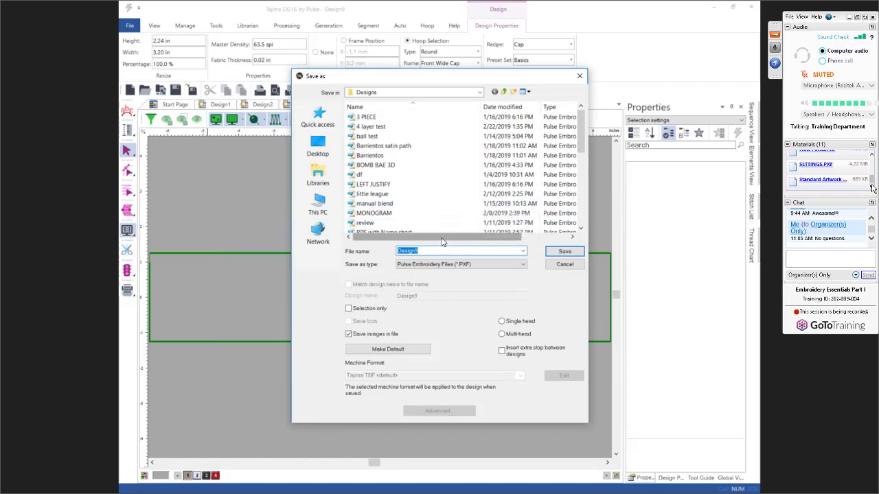
{"action": "type", "text": "lit"}
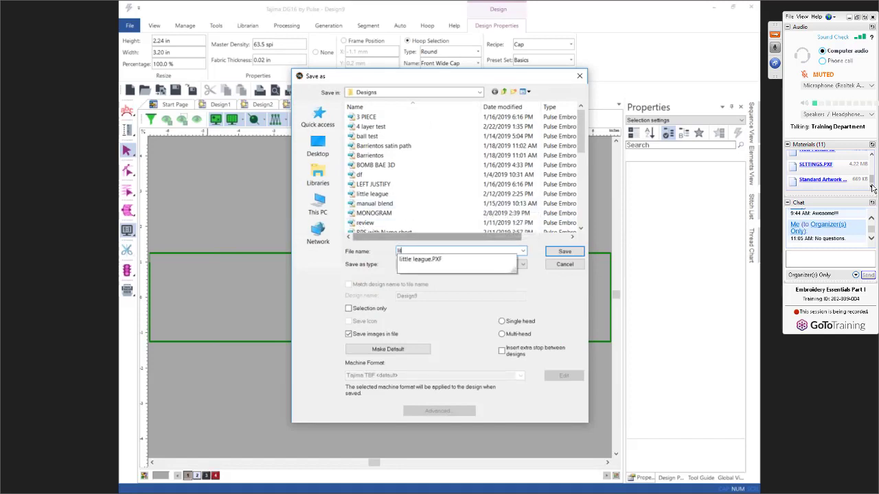
{"action": "type", "text": "tle leagu"}
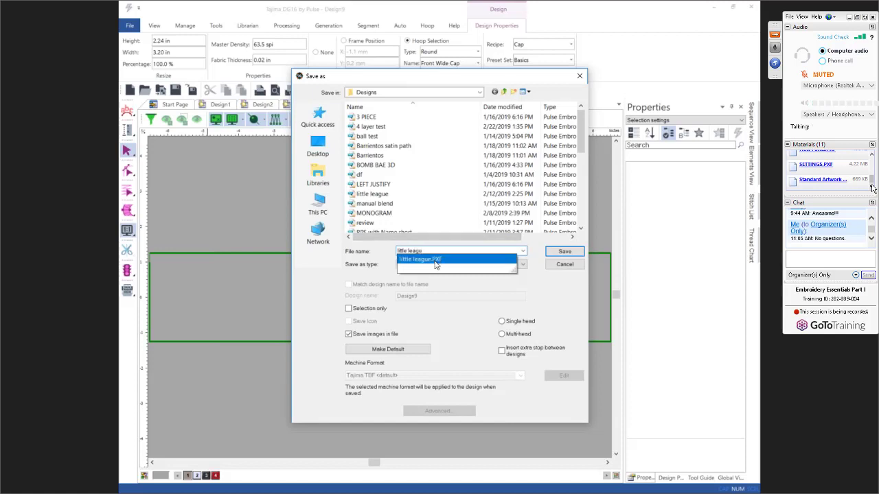
{"action": "left_click", "coordinate": [437, 259]}
{"action": "left_click", "coordinate": [563, 251]}
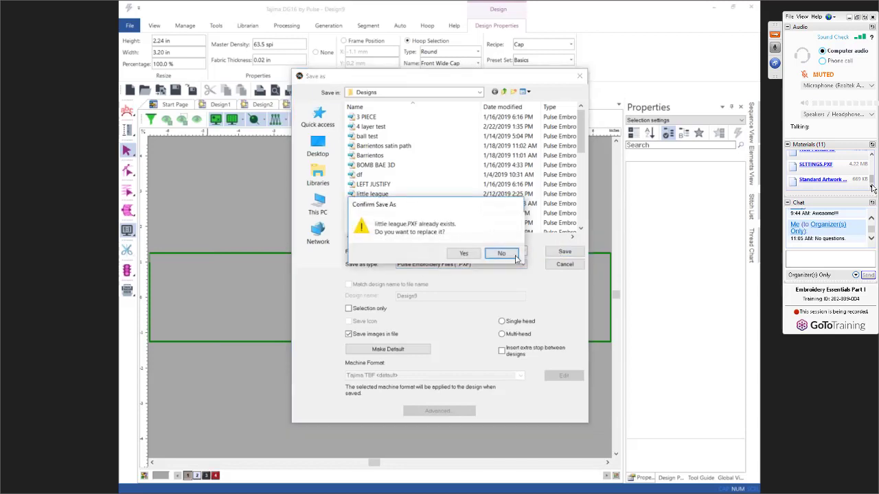
{"action": "left_click", "coordinate": [457, 253]}
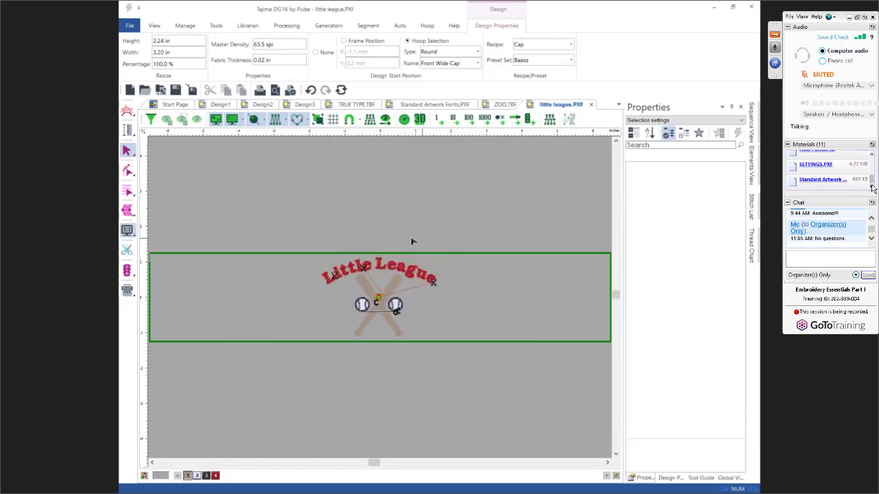
Step: Save the design as "little league" in Tajima TBF format on the Crucial (F:) drive, replacing the existing file
{"action": "left_click", "coordinate": [128, 26]}
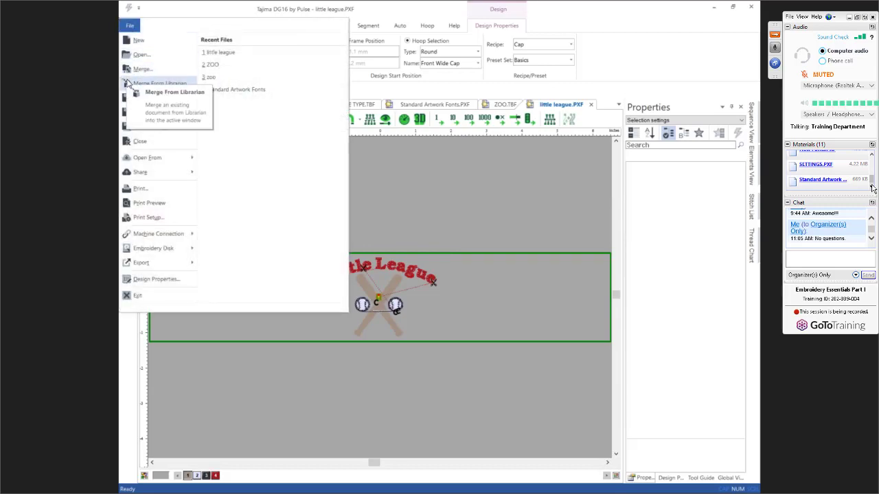
{"action": "left_click", "coordinate": [141, 112]}
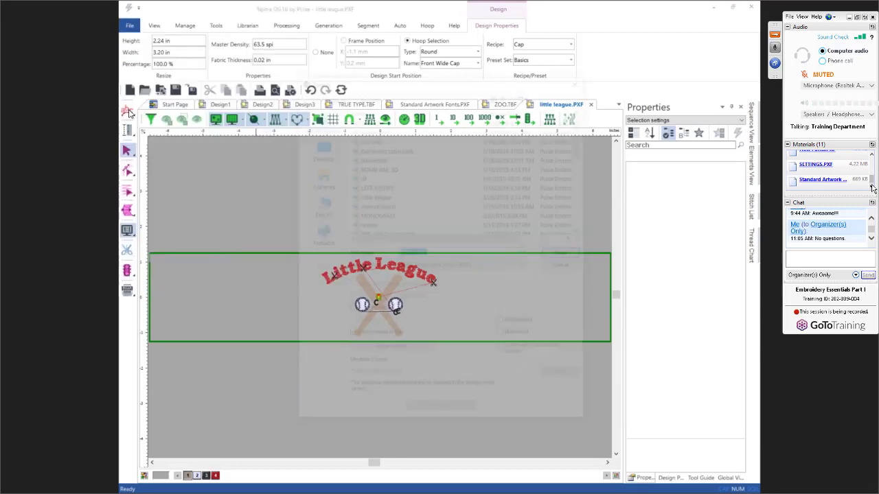
{"action": "left_click", "coordinate": [458, 265]}
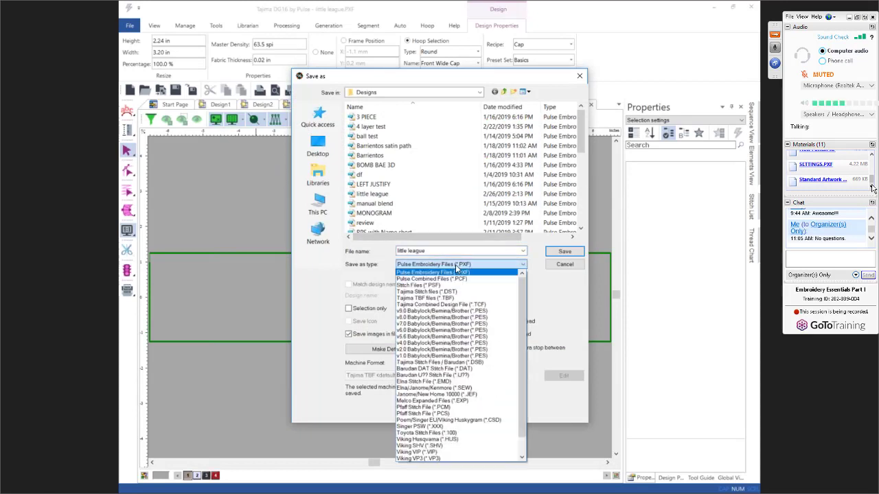
{"action": "left_click", "coordinate": [455, 298]}
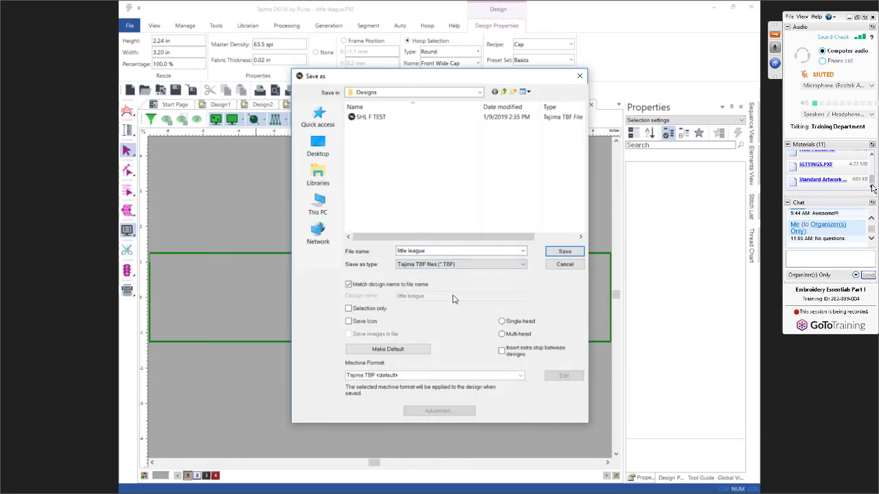
{"action": "left_click", "coordinate": [400, 92]}
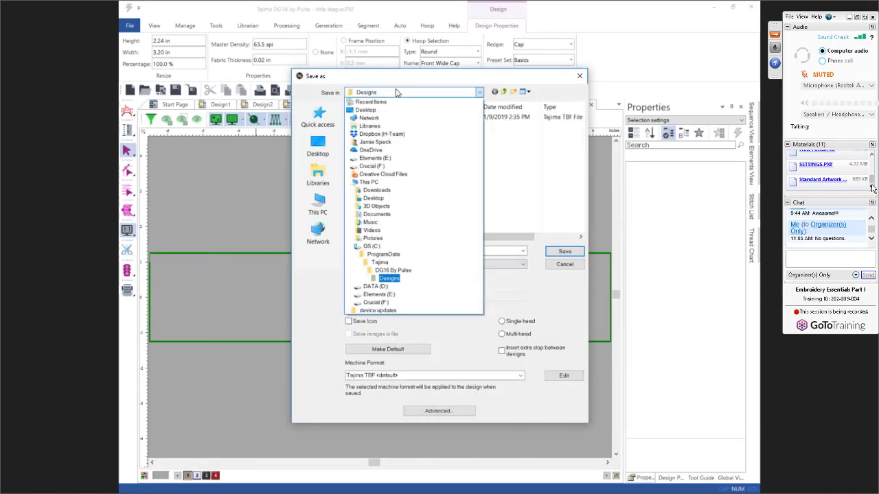
{"action": "left_click", "coordinate": [382, 303]}
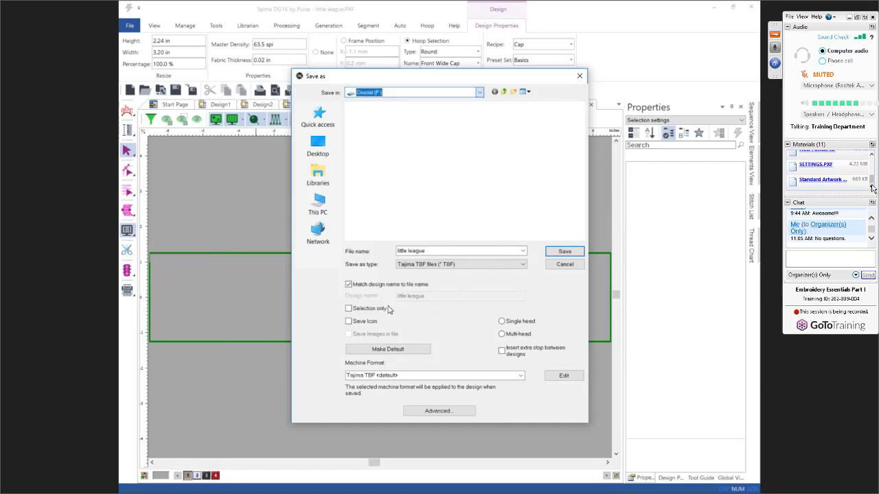
{"action": "left_click", "coordinate": [561, 252]}
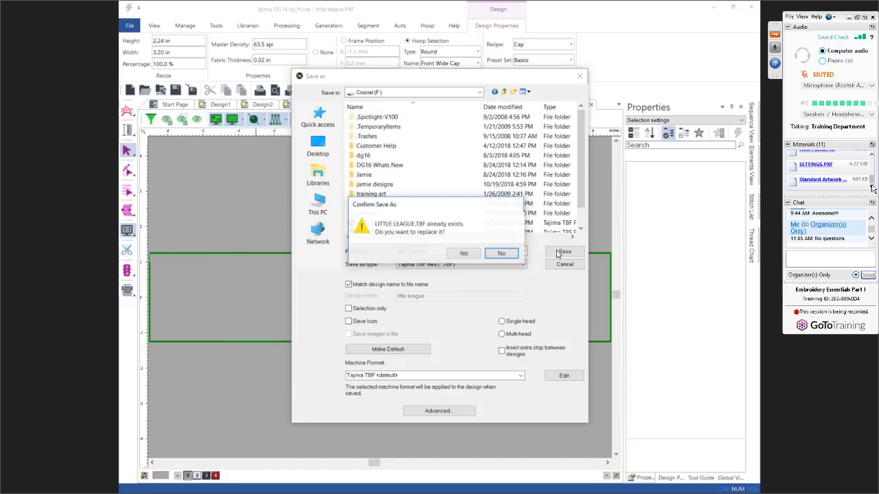
{"action": "left_click", "coordinate": [463, 254]}
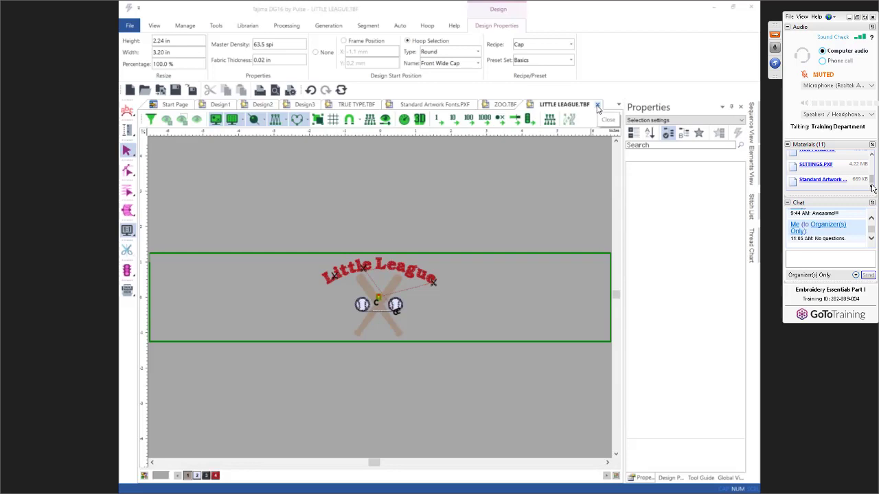
Step: Close the LITTLE LEAGUE and ZOO designs, discarding the changes to ZOO
{"action": "left_click", "coordinate": [597, 105]}
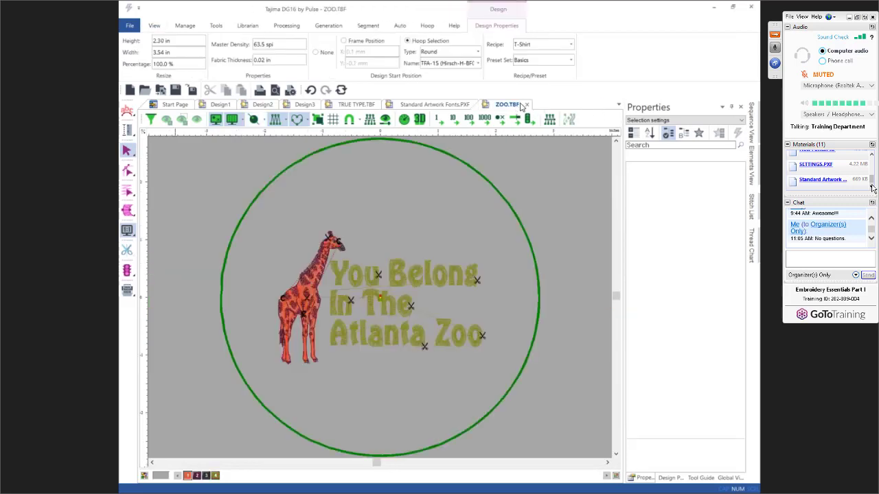
{"action": "left_click", "coordinate": [526, 104]}
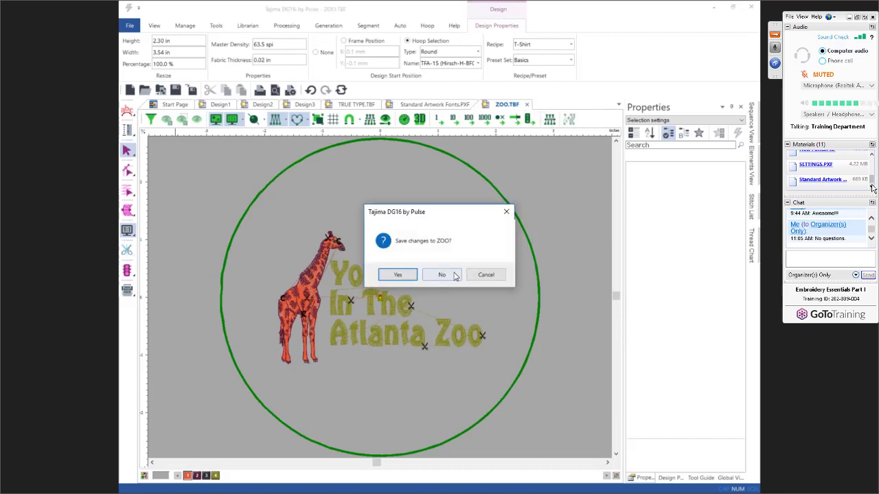
{"action": "left_click", "coordinate": [454, 275]}
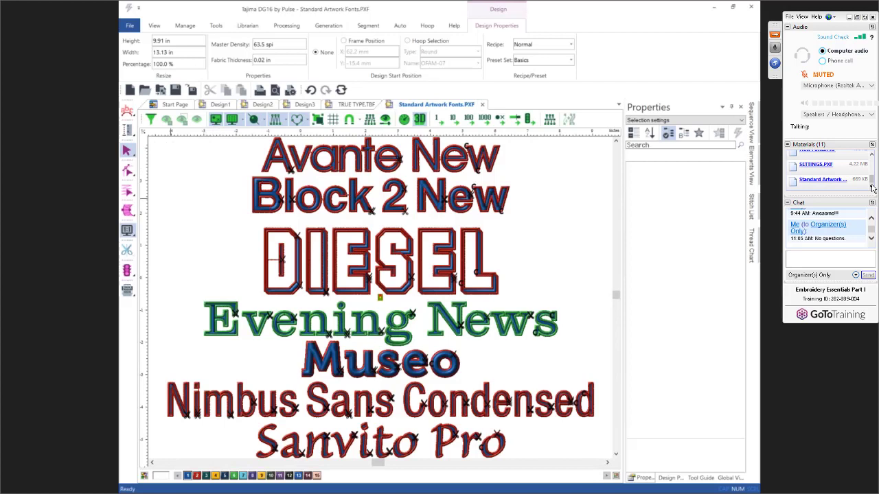
{"action": "left_click", "coordinate": [872, 189]}
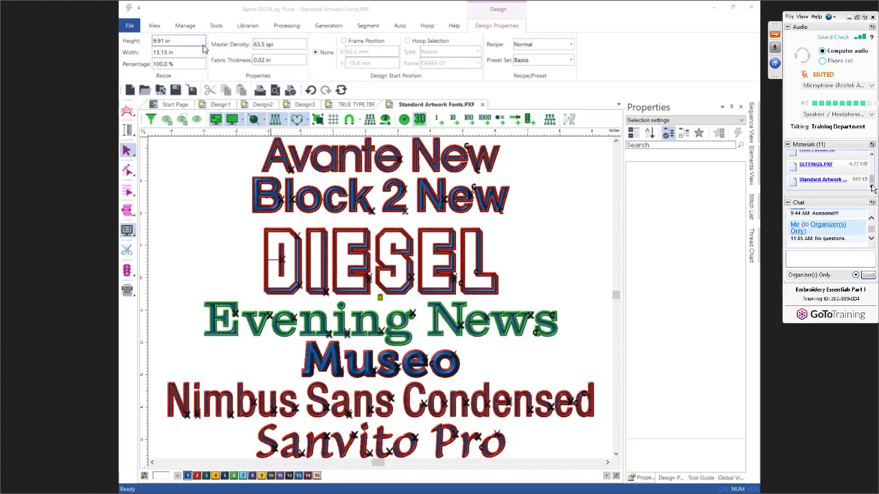
Step: Preview the Standard Artwork Fonts design in 3D on the SweatShirt Grey_Front garment, centre it on the chest, and close the preview
{"action": "left_click", "coordinate": [155, 26]}
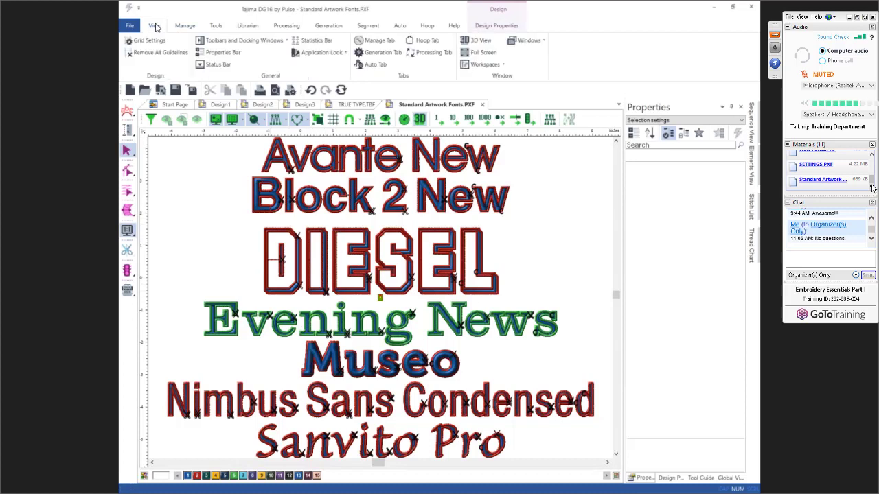
{"action": "left_click", "coordinate": [482, 41]}
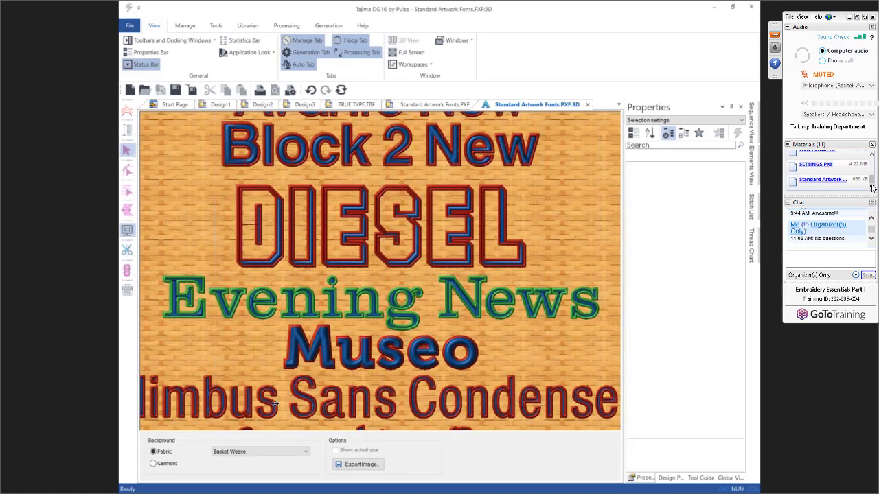
{"action": "left_click", "coordinate": [153, 464]}
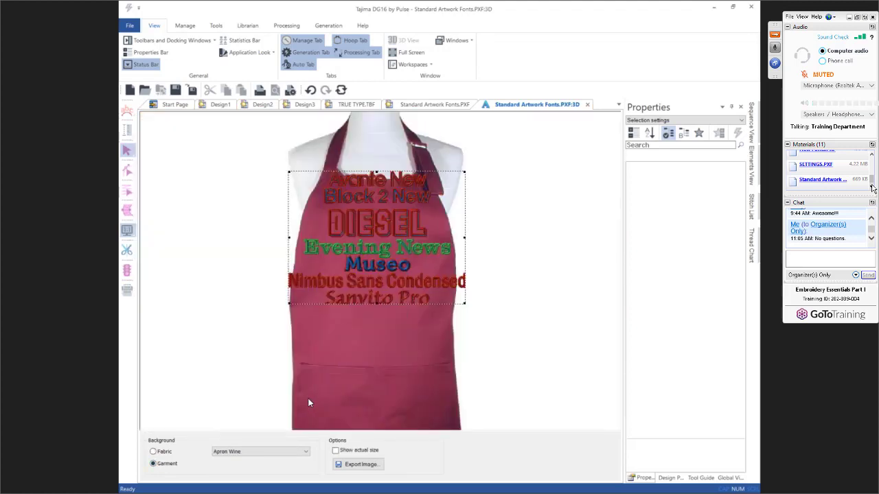
{"action": "left_click", "coordinate": [229, 453]}
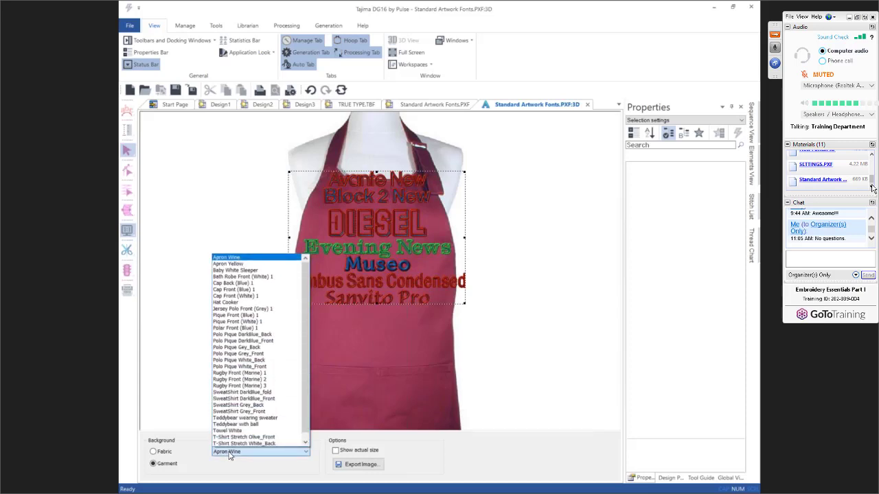
{"action": "left_click", "coordinate": [278, 412]}
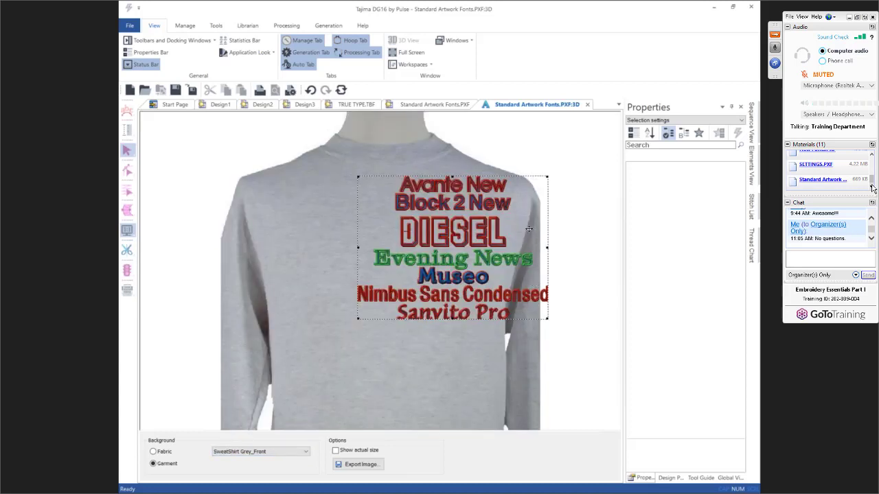
{"action": "left_click_drag", "start_coordinate": [532, 229], "coordinate": [465, 249]}
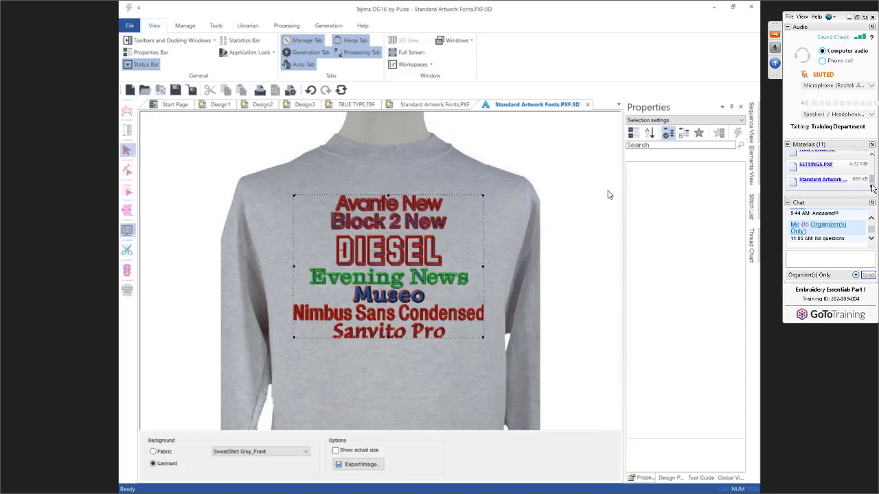
{"action": "left_click", "coordinate": [587, 105]}
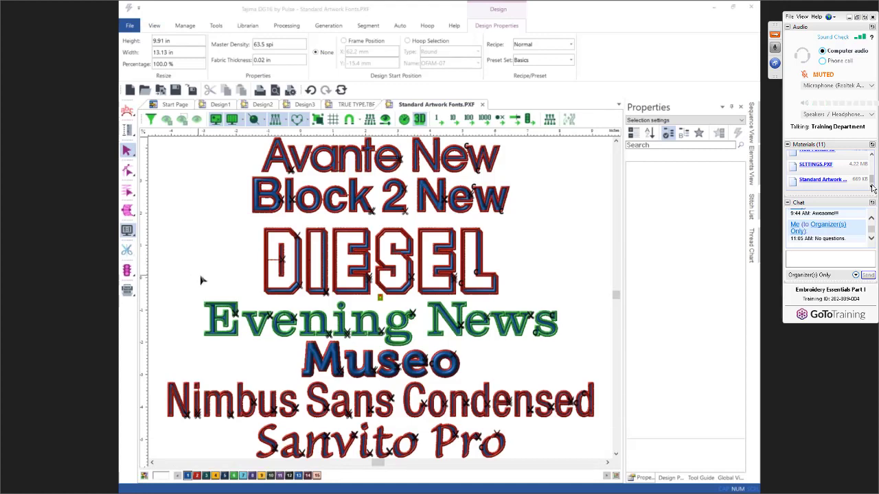
Step: Set the Standard Artwork Fonts design to print fit to page from its print preview, then close the preview
{"action": "left_click", "coordinate": [129, 28]}
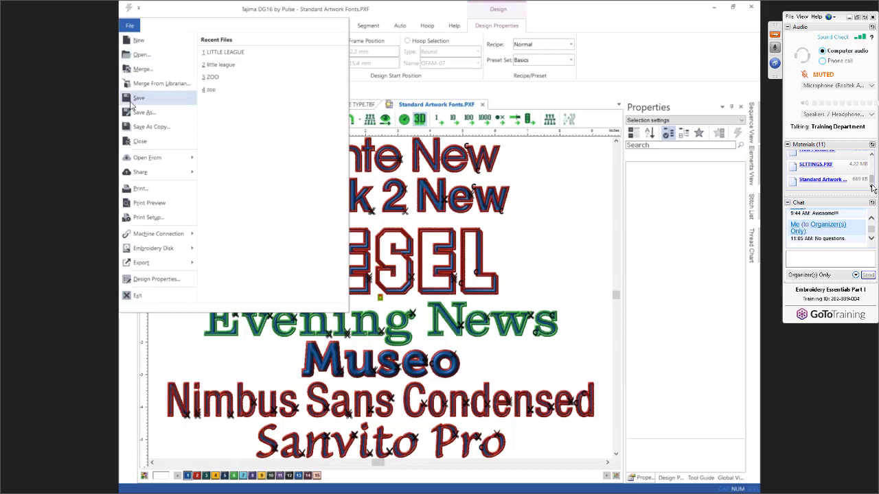
{"action": "left_click", "coordinate": [144, 203]}
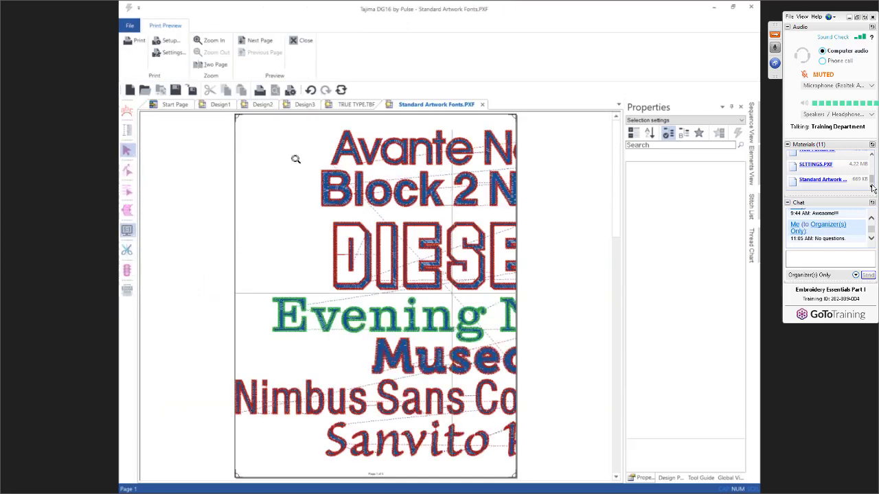
{"action": "left_click", "coordinate": [171, 53]}
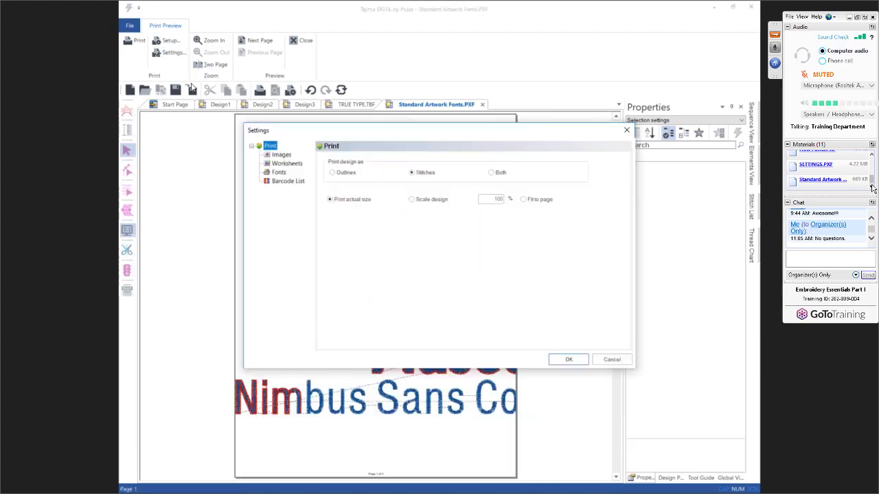
{"action": "left_click", "coordinate": [524, 200]}
{"action": "left_click", "coordinate": [568, 359]}
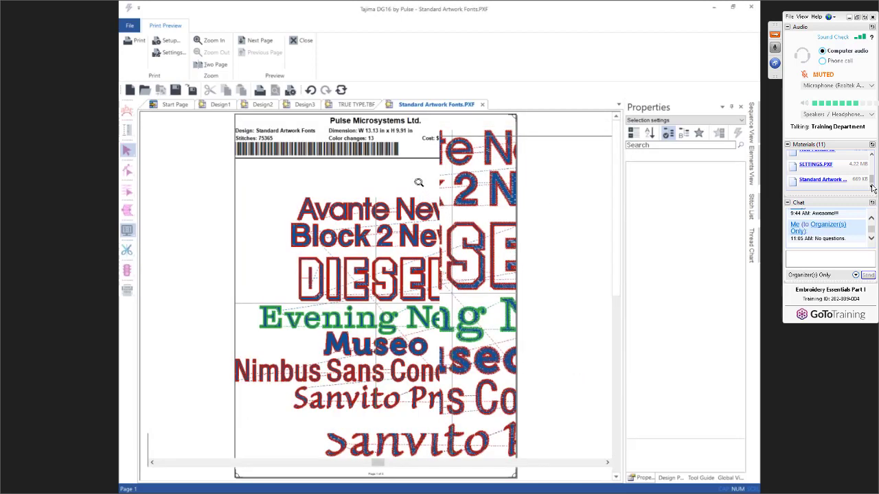
{"action": "left_click", "coordinate": [482, 104]}
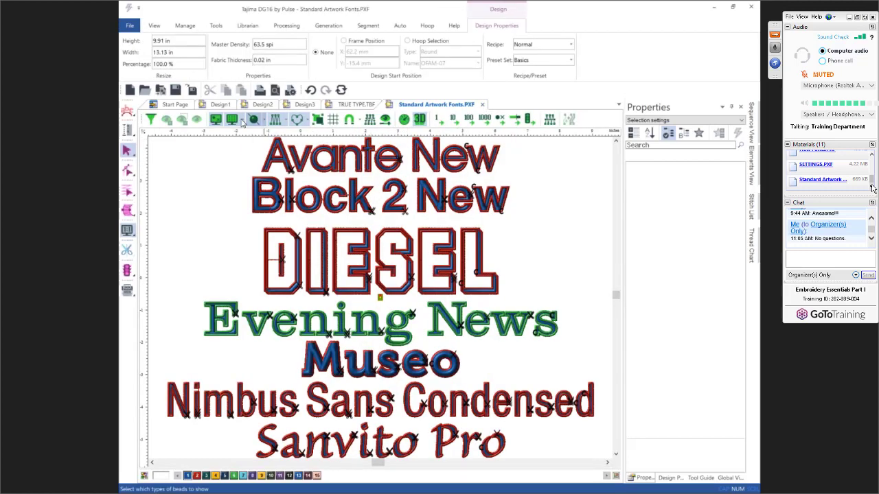
Step: Review both pages of the Standard Artwork Fonts worksheet in the print preview, then close the preview
{"action": "left_click", "coordinate": [127, 27]}
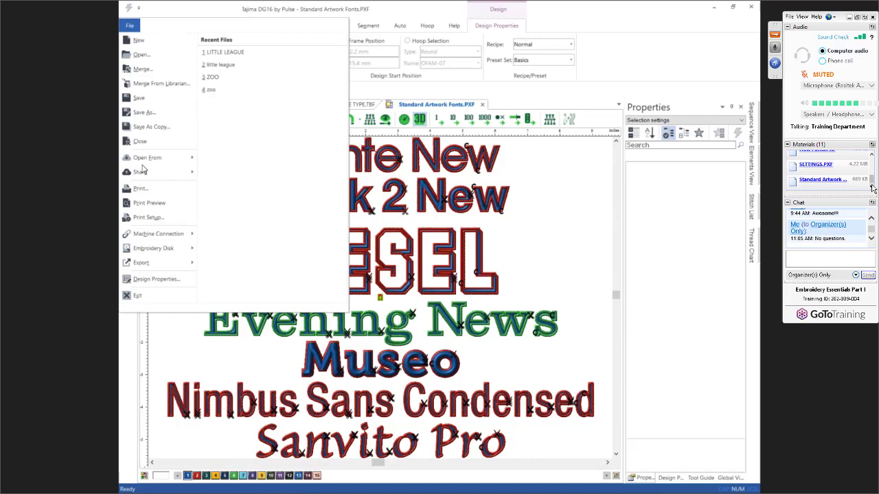
{"action": "left_click", "coordinate": [162, 204]}
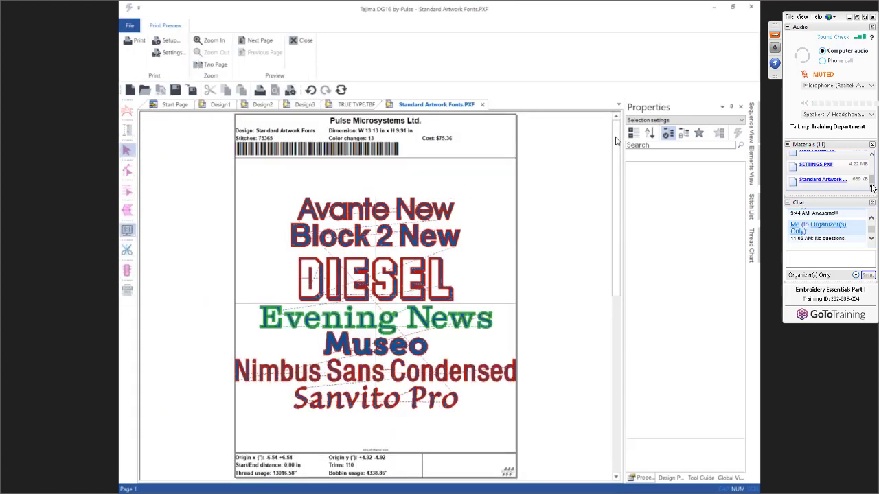
{"action": "left_click_drag", "start_coordinate": [617, 141], "coordinate": [635, 324]}
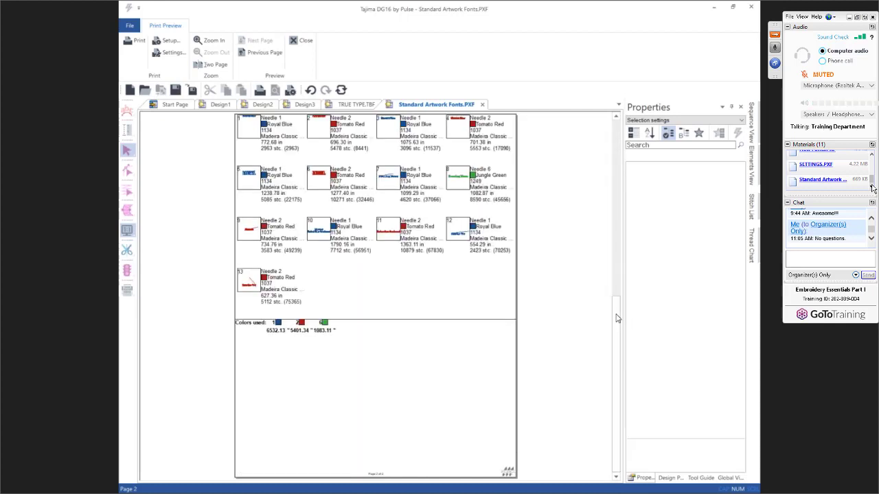
{"action": "left_click_drag", "start_coordinate": [616, 318], "coordinate": [598, 137]}
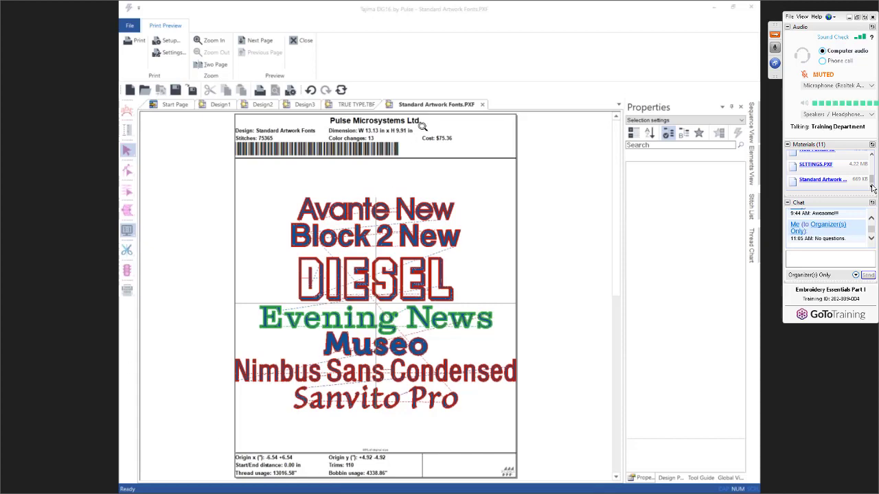
{"action": "left_click", "coordinate": [486, 105]}
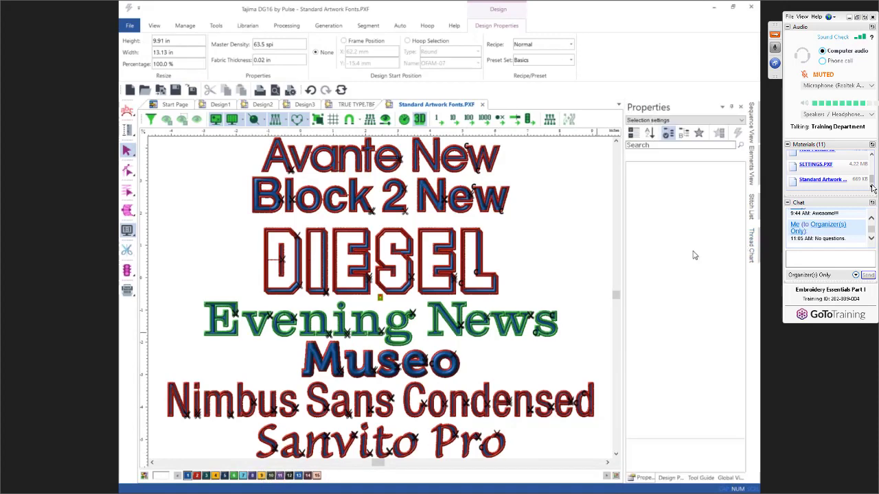
Step: Add a thread from the Madeira Classic Rayon chart to the Standard Artwork Fonts design as needle 16
{"action": "left_click", "coordinate": [757, 249]}
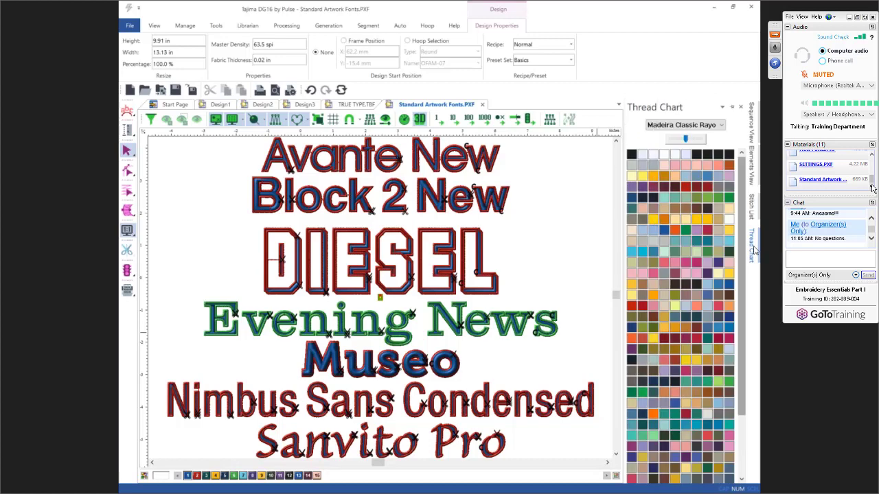
{"action": "left_click", "coordinate": [694, 259]}
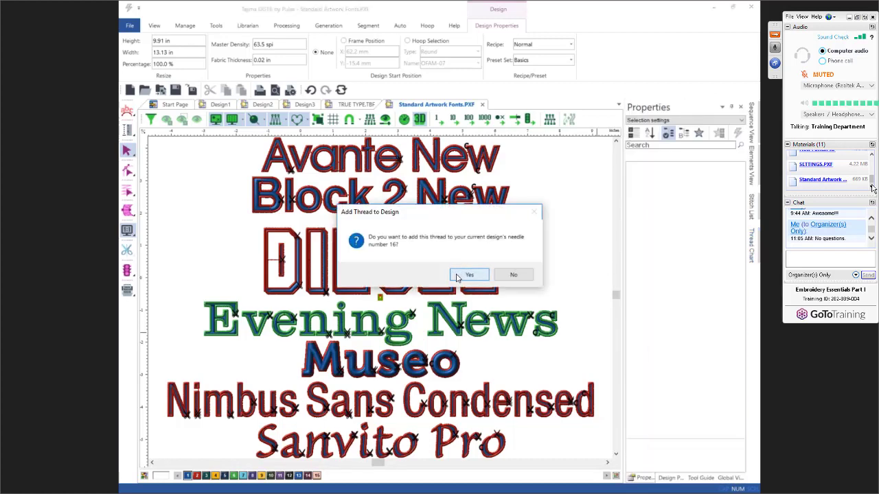
{"action": "left_click", "coordinate": [457, 276]}
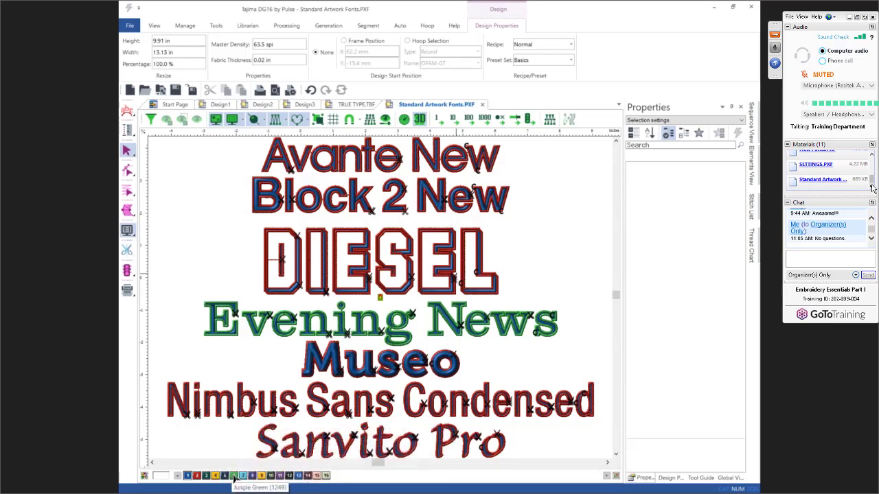
Step: Change the Jungle Green thread on needle 6 to Fluorescent Green, code 1248
{"action": "right_click", "coordinate": [234, 477]}
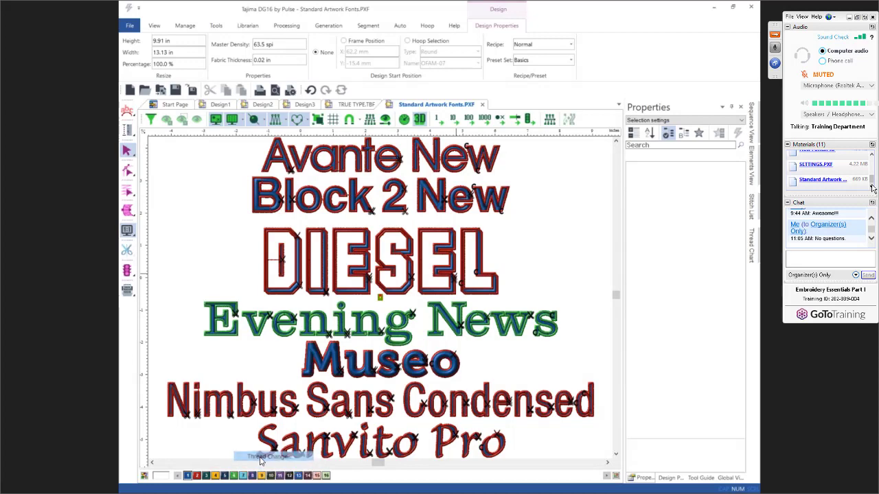
{"action": "left_click", "coordinate": [260, 458]}
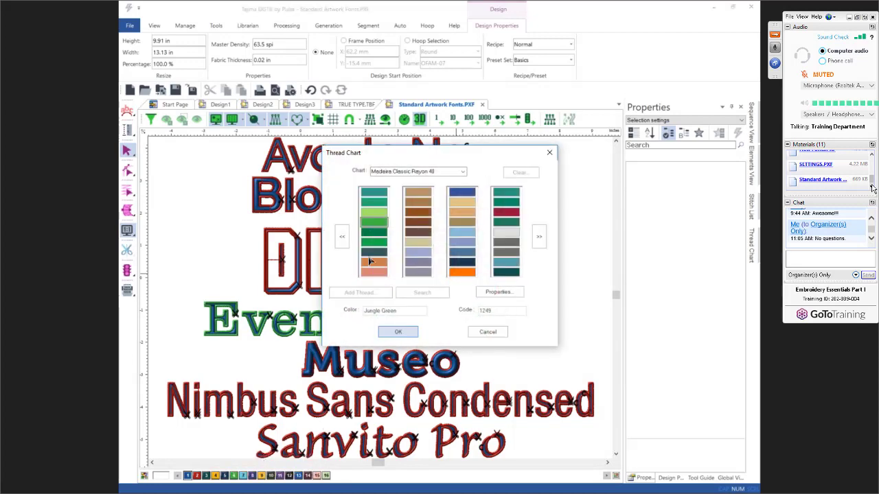
{"action": "left_click", "coordinate": [374, 211]}
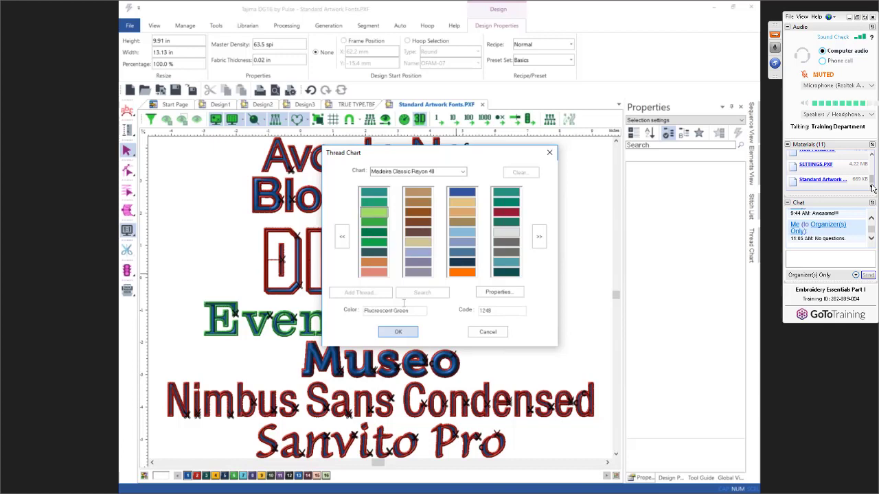
{"action": "left_click", "coordinate": [398, 333]}
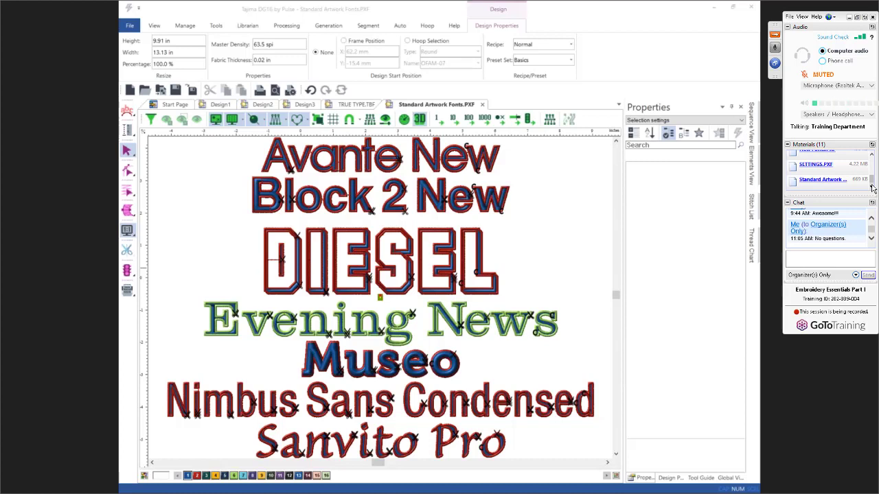
Step: Create a new template document from little league.PXF, keeping the default generation folder and file settings
{"action": "left_click", "coordinate": [176, 105]}
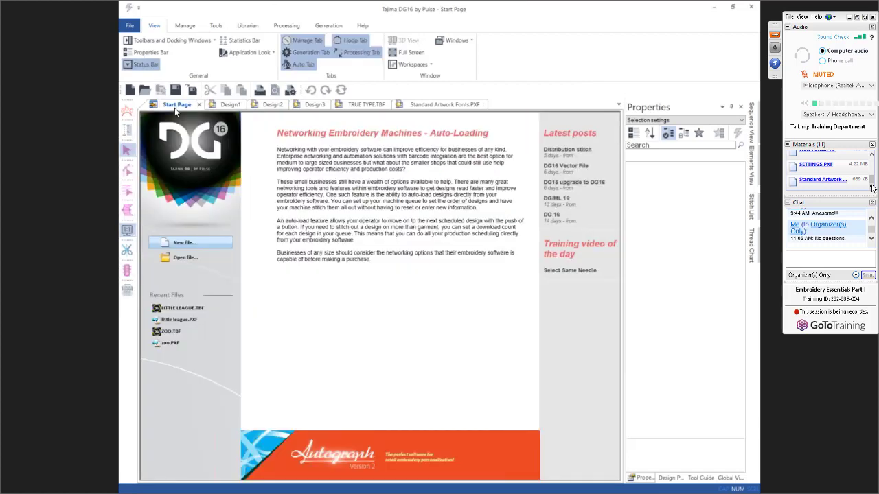
{"action": "left_click", "coordinate": [184, 246]}
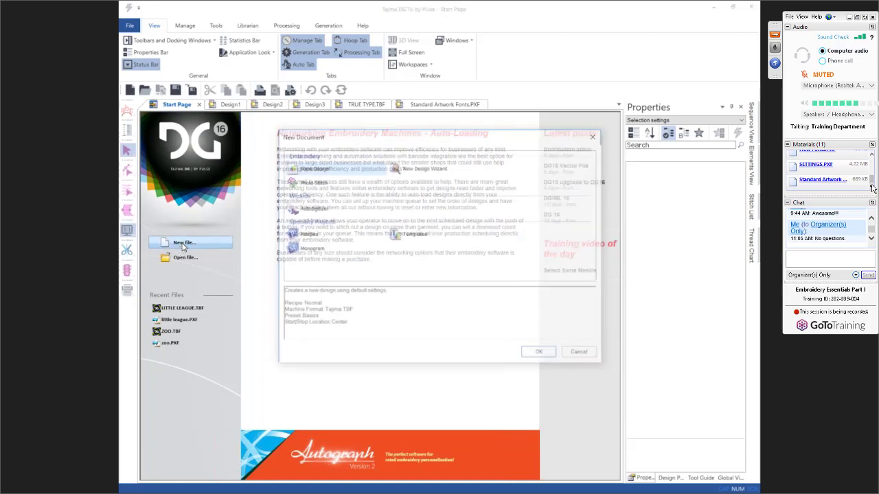
{"action": "left_click", "coordinate": [406, 240]}
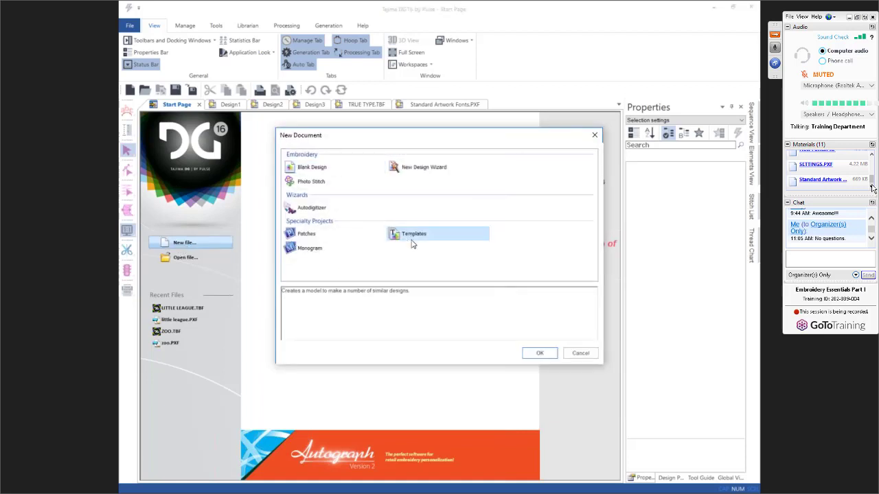
{"action": "left_click", "coordinate": [535, 354]}
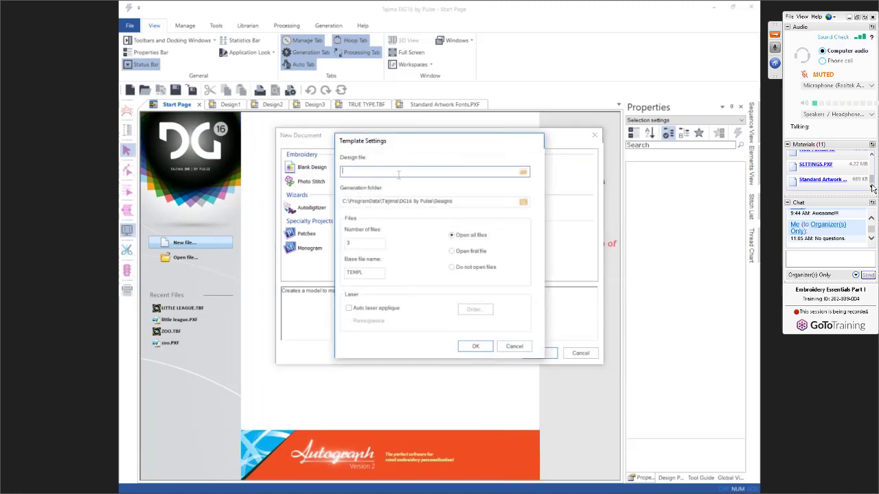
{"action": "left_click", "coordinate": [523, 173]}
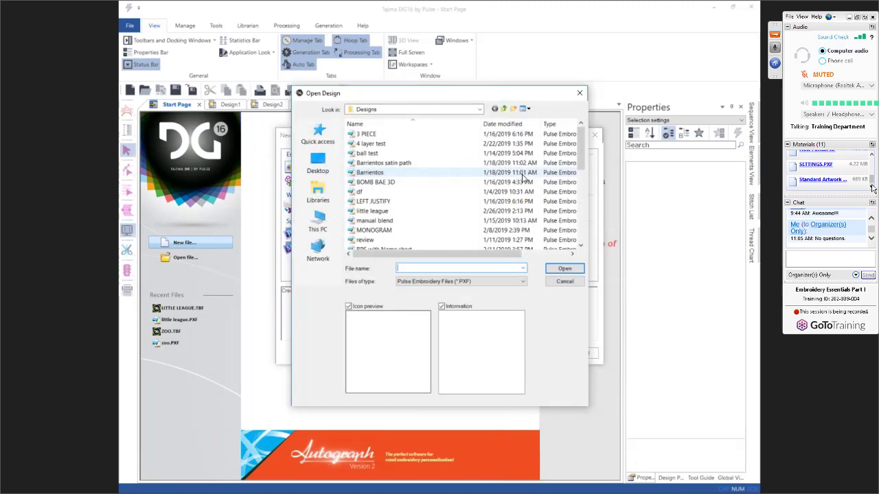
{"action": "left_click", "coordinate": [425, 212]}
{"action": "left_click", "coordinate": [564, 268]}
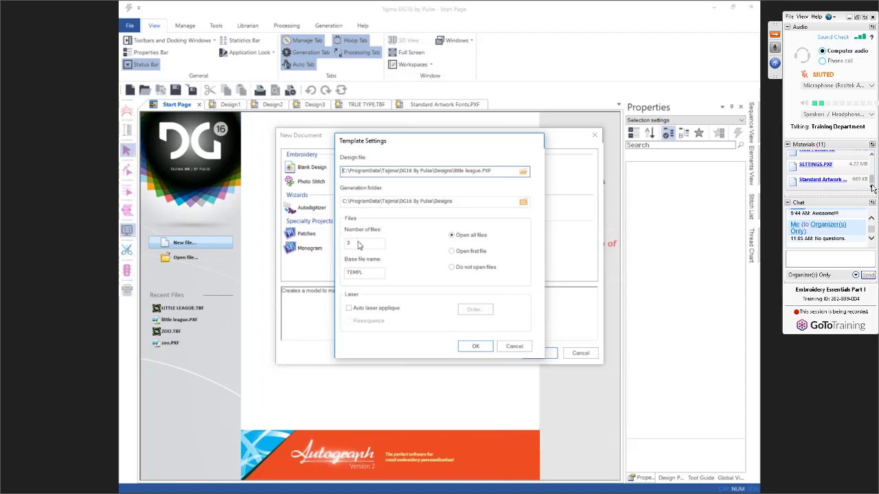
{"action": "left_click", "coordinate": [466, 347]}
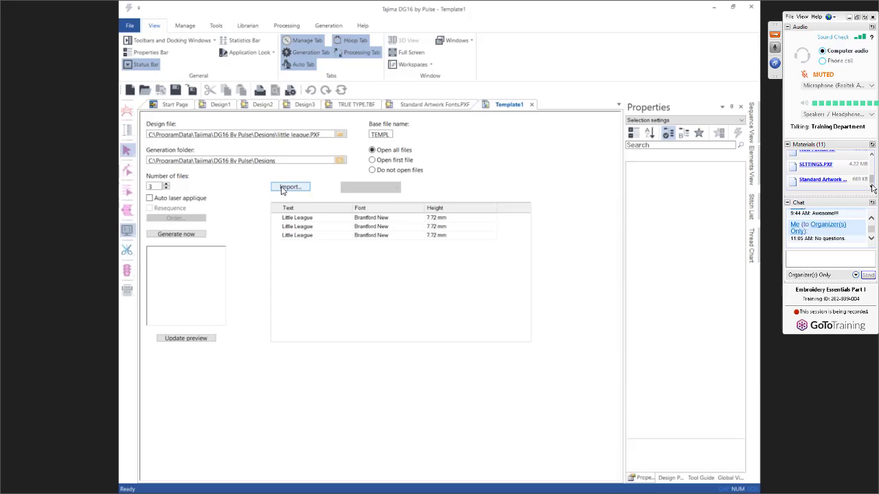
Step: Set the template texts to Solon Comets, Lakewood Rangers and Brush Arcs, and generate the designs, overwriting existing files
{"action": "left_click", "coordinate": [313, 218]}
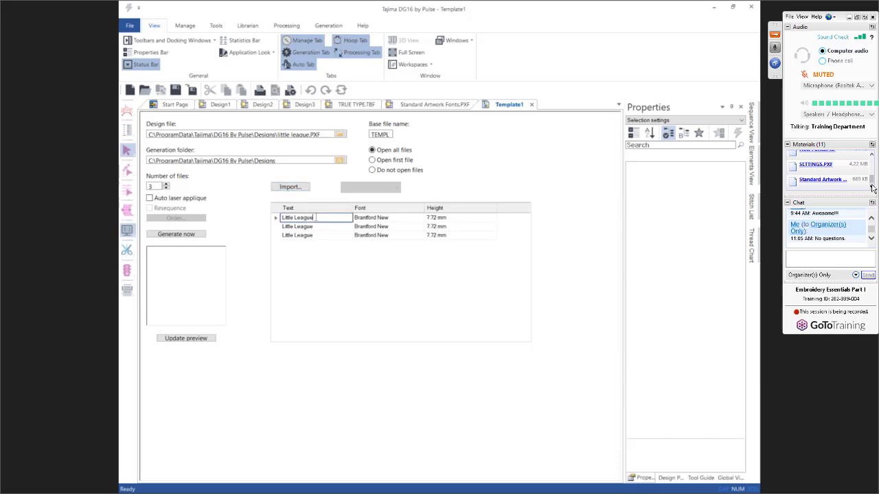
{"action": "left_click_drag", "start_coordinate": [314, 218], "coordinate": [282, 219]}
{"action": "type", "text": "Solon Comets"}
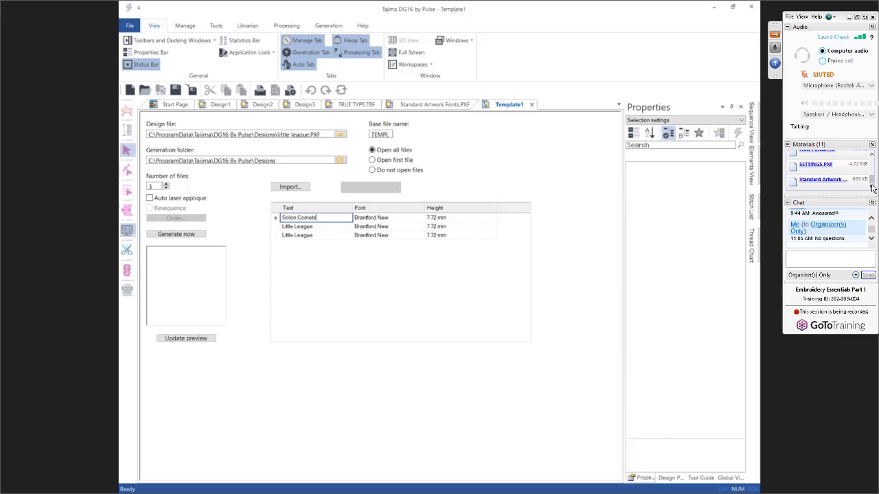
{"action": "left_click", "coordinate": [315, 227]}
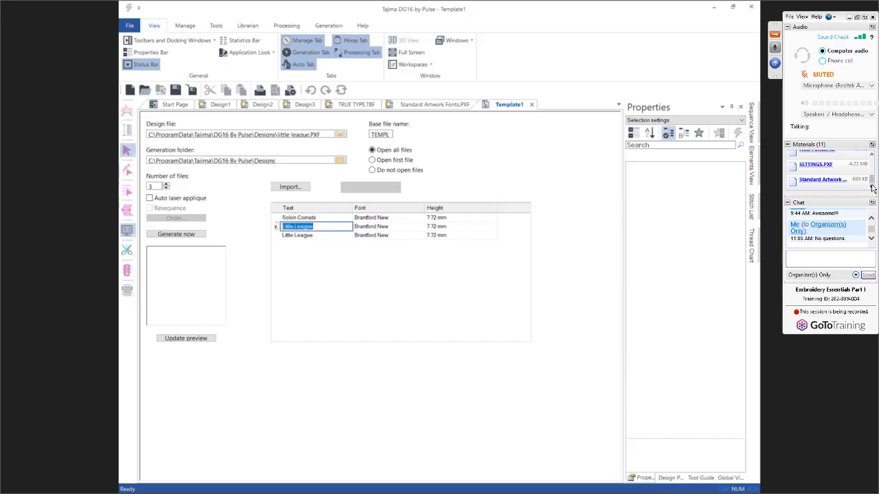
{"action": "type", "text": "Li"}
{"action": "left_click", "coordinate": [317, 235]}
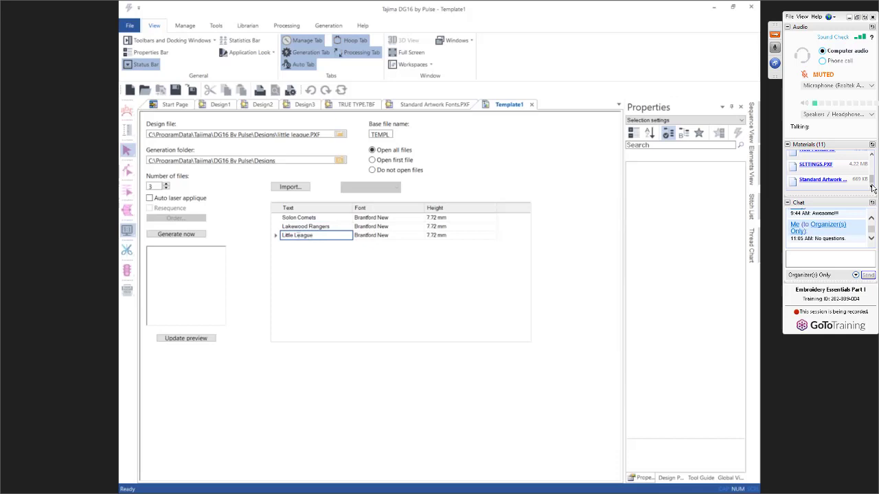
{"action": "left_click_drag", "start_coordinate": [313, 236], "coordinate": [279, 237]}
{"action": "type", "text": "S"}
{"action": "type", "text": "rush Arcs"}
{"action": "left_click", "coordinate": [197, 235]}
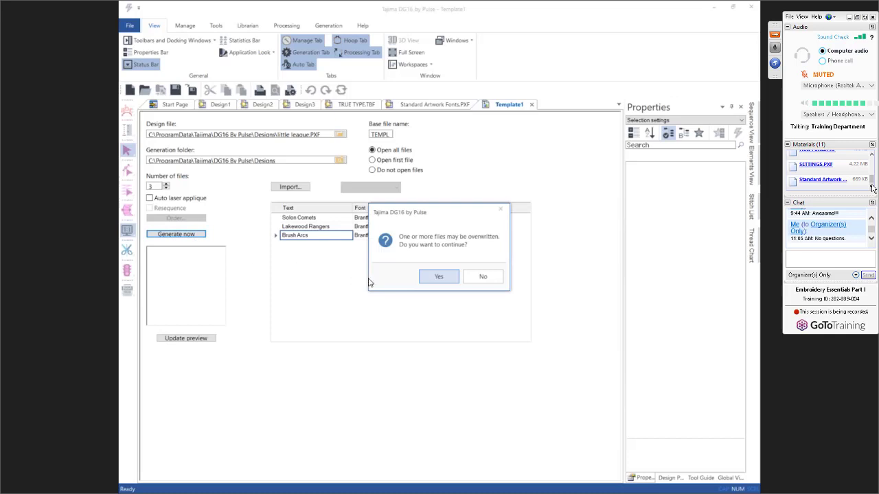
{"action": "left_click", "coordinate": [439, 278]}
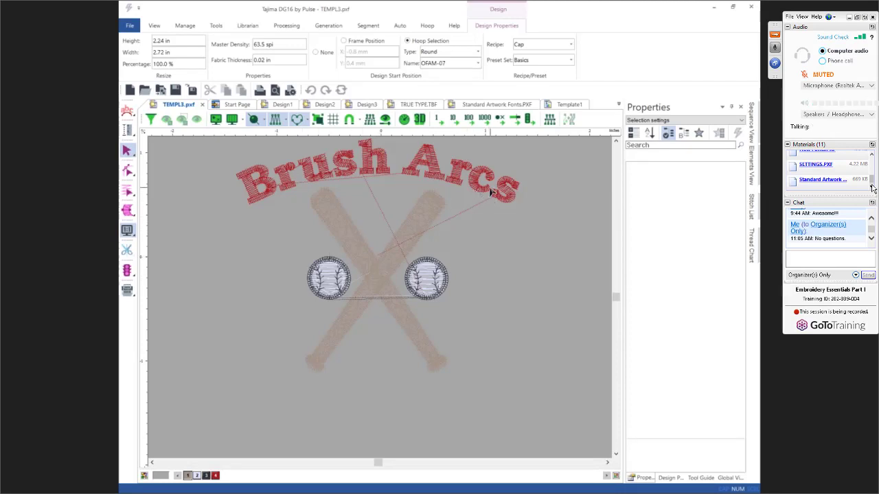
Step: Review the generated TEMPL3, TEMPL1 and TEMPL2 designs in turn
{"action": "left_click", "coordinate": [616, 142]}
{"action": "left_click", "coordinate": [616, 142]}
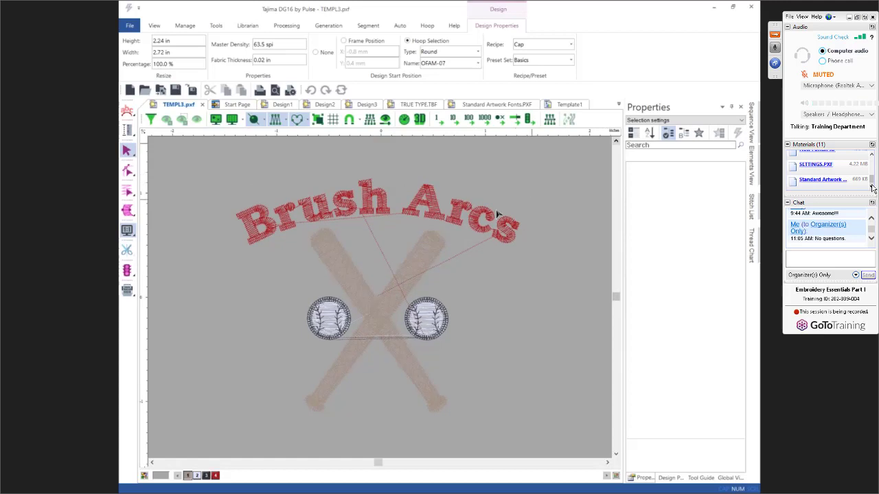
{"action": "left_click", "coordinate": [428, 216]}
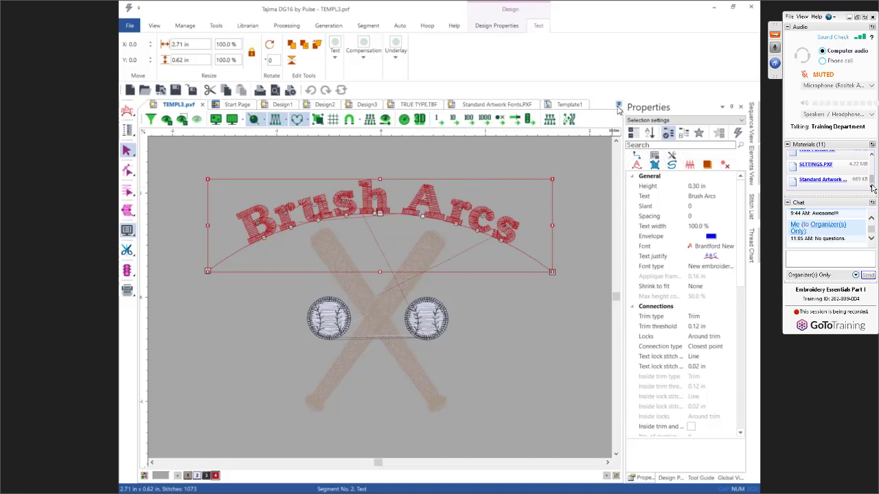
{"action": "left_click", "coordinate": [618, 111]}
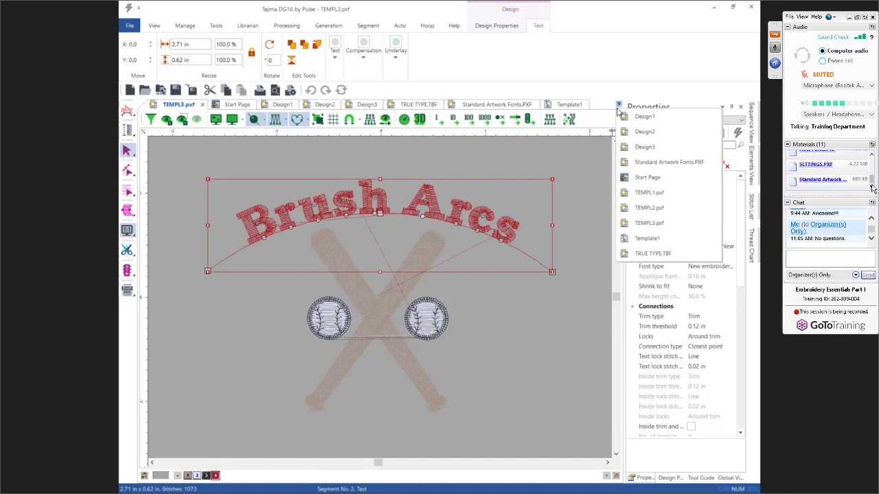
{"action": "left_click", "coordinate": [636, 193]}
{"action": "left_click", "coordinate": [618, 110]}
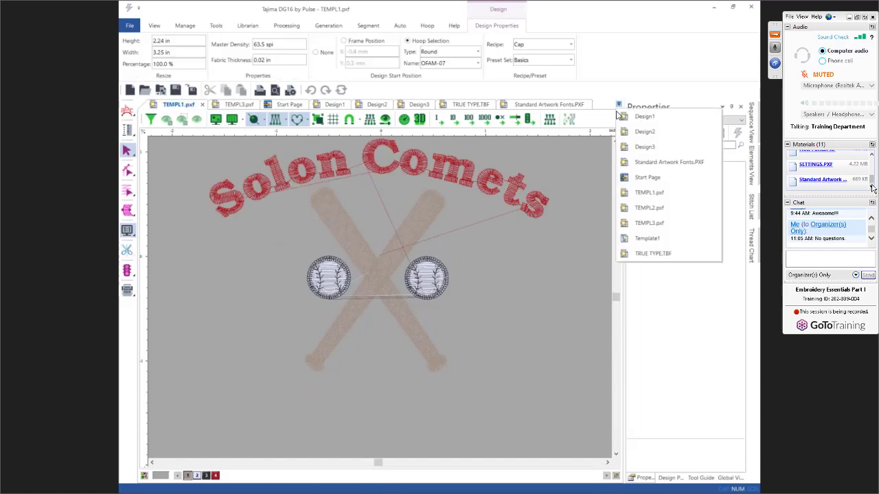
{"action": "left_click", "coordinate": [644, 208]}
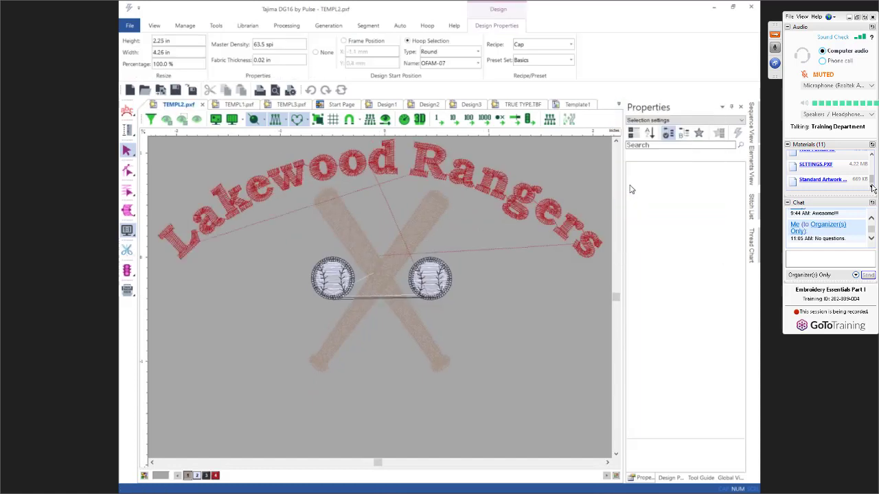
Step: Set the text width of the Lakewood Rangers lettering in TEMPL2 to 85%, then deselect it
{"action": "left_click", "coordinate": [567, 223]}
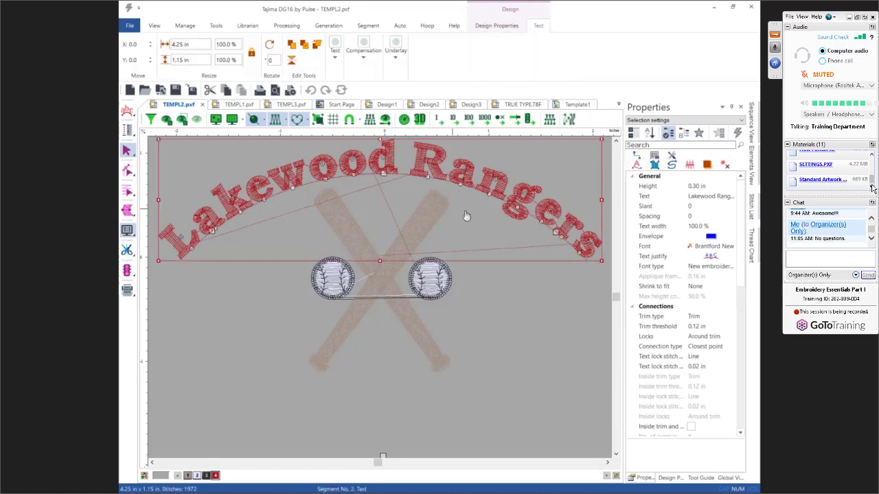
{"action": "left_click", "coordinate": [710, 227]}
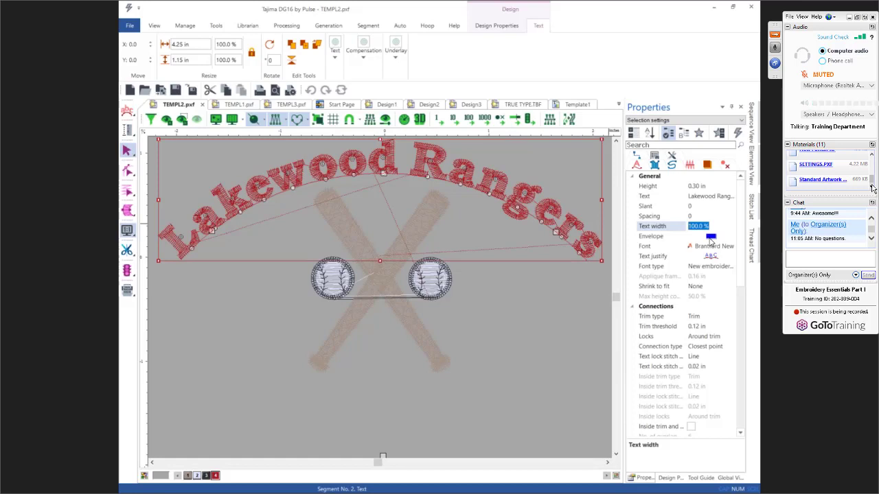
{"action": "type", "text": "85"}
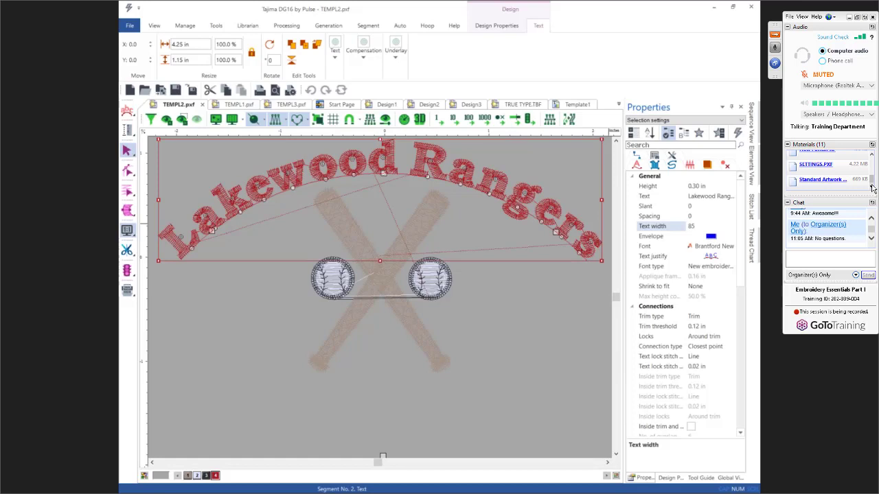
{"action": "key", "text": "Return"}
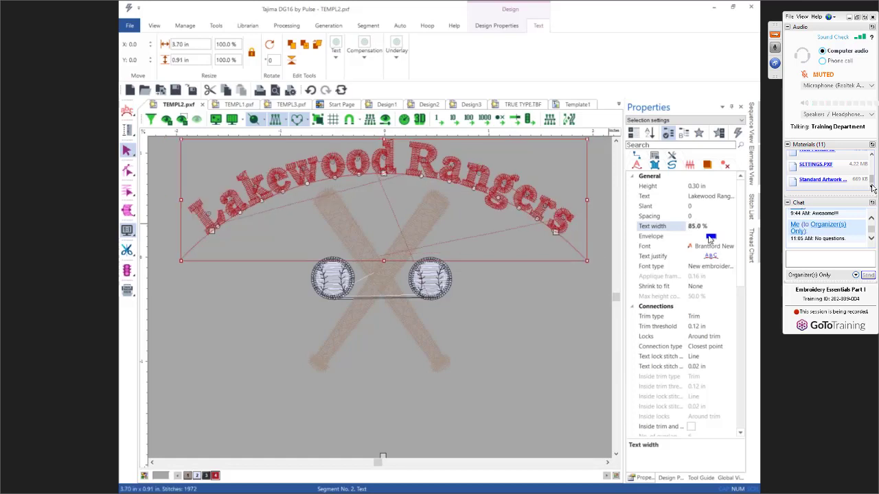
{"action": "left_click", "coordinate": [540, 335]}
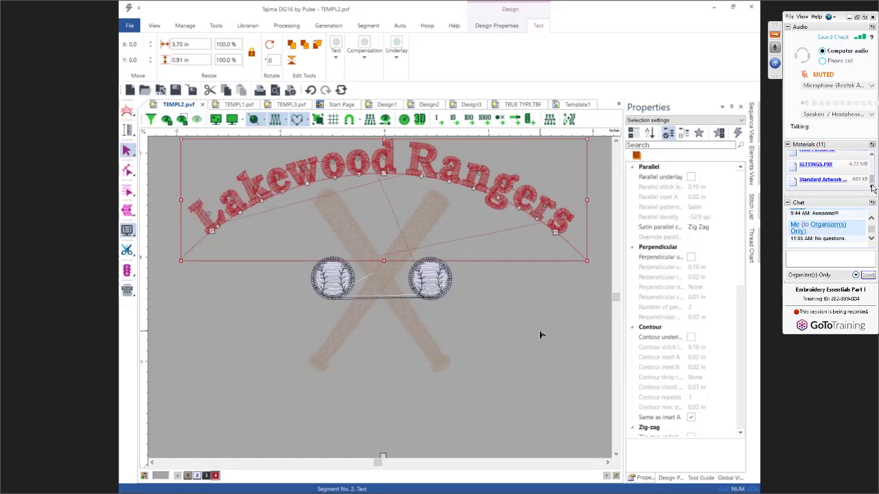
{"action": "left_click", "coordinate": [539, 335]}
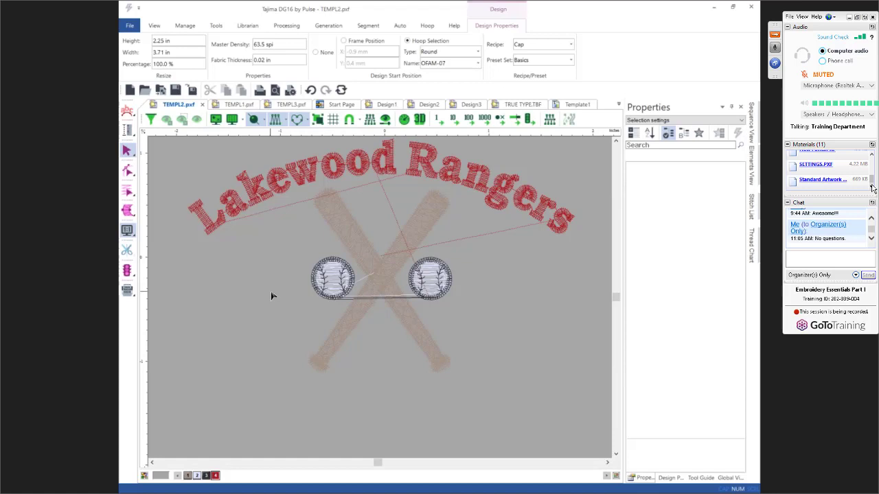
{"action": "scroll", "coordinate": [271, 296], "scroll_direction": "down", "scroll_amount": 2}
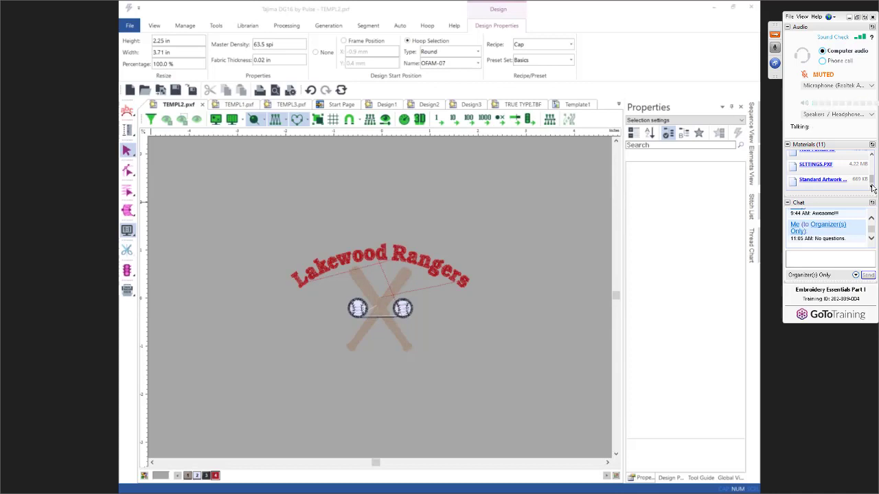
Step: Switch to the GoToTraining chat and send the organizers the message "No questions. Thanks."
{"action": "left_click", "coordinate": [817, 263]}
{"action": "type", "text": "No questions . Thanks."}
{"action": "key", "text": "Return"}
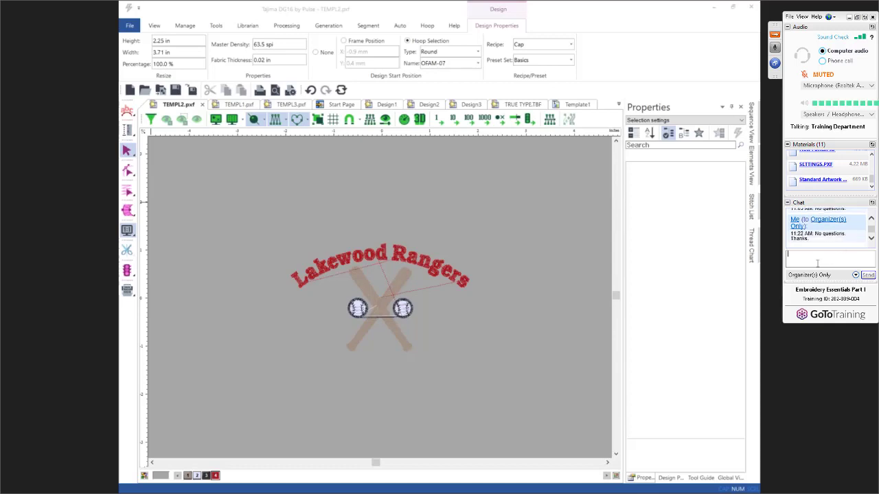
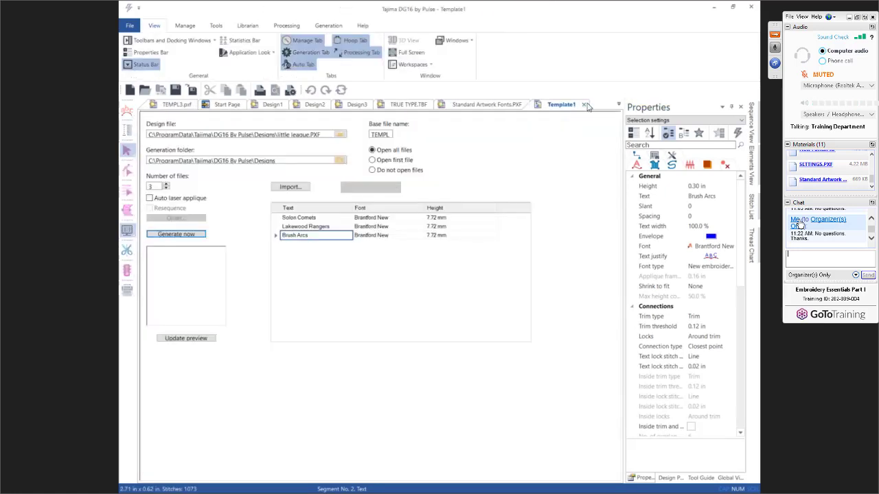
Step: Close Template1 without saving it and close the generated TEMPL designs
{"action": "left_click", "coordinate": [584, 104]}
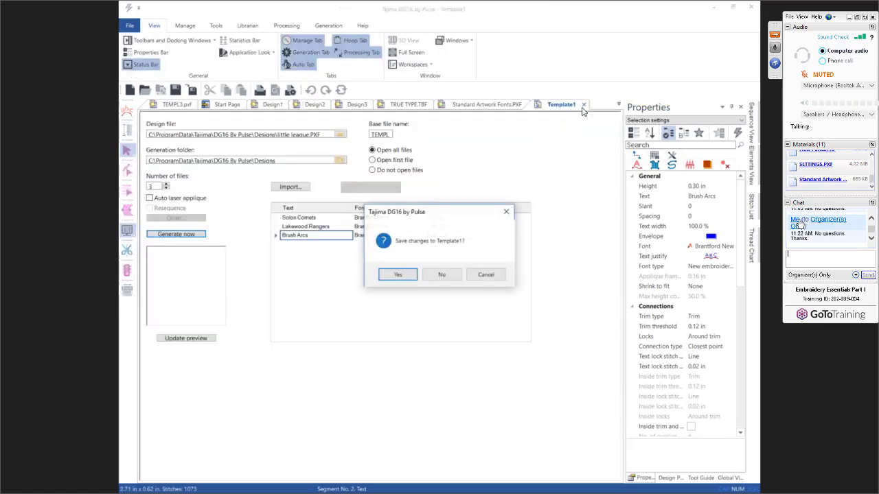
{"action": "left_click", "coordinate": [444, 274]}
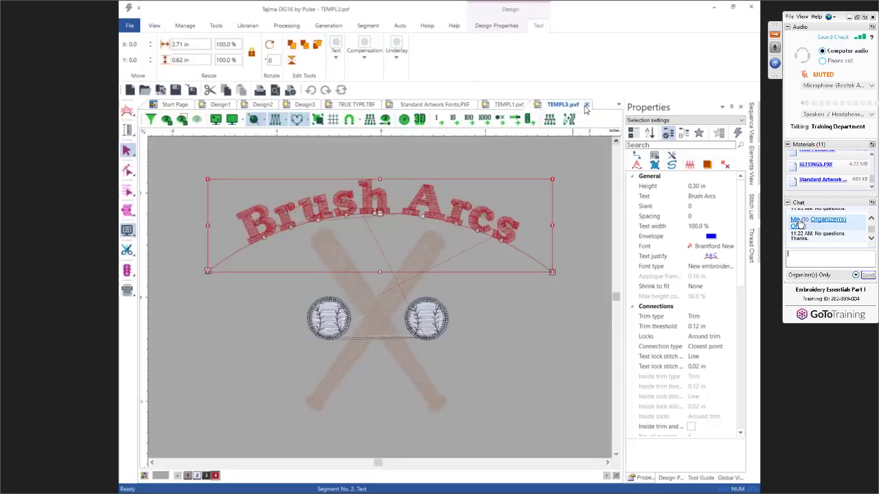
{"action": "left_click", "coordinate": [586, 104]}
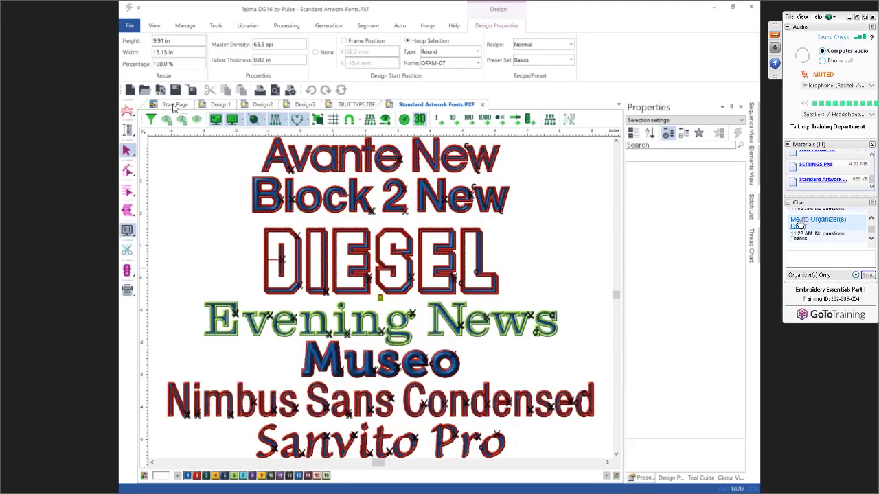
Step: Create a new Templates project from the little league design, with the number of files set to 2
{"action": "left_click", "coordinate": [174, 106]}
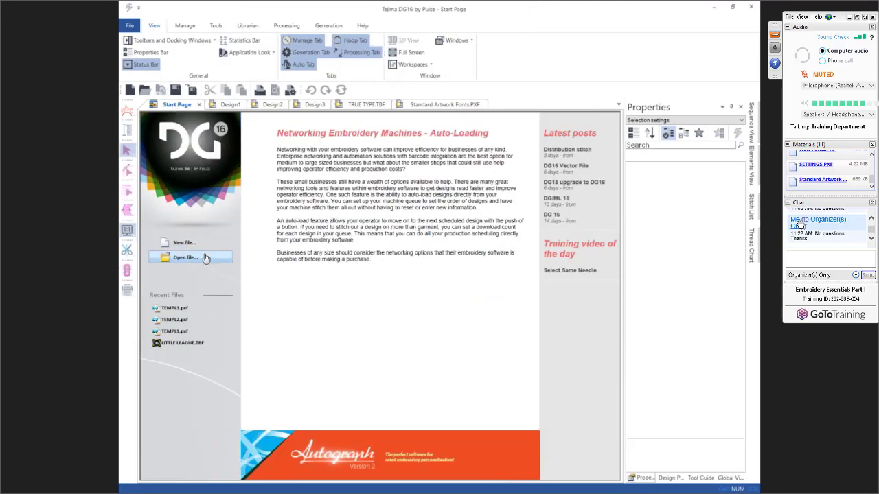
{"action": "left_click", "coordinate": [177, 246]}
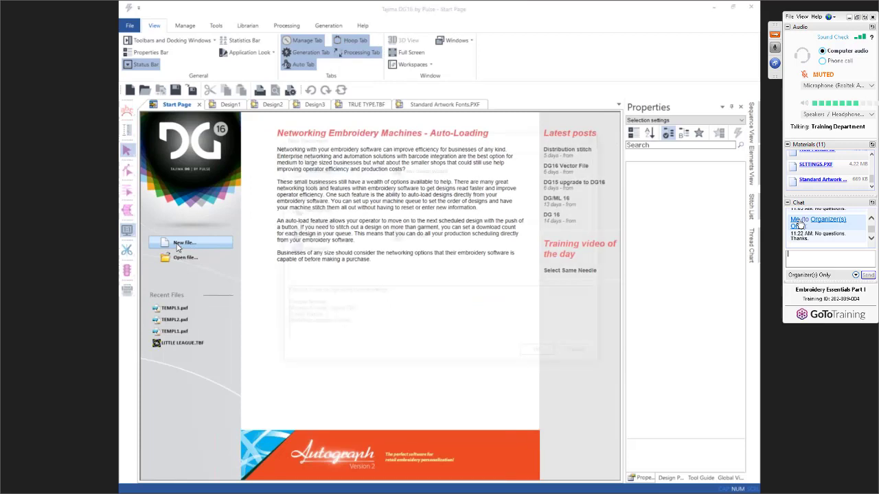
{"action": "left_click", "coordinate": [415, 234]}
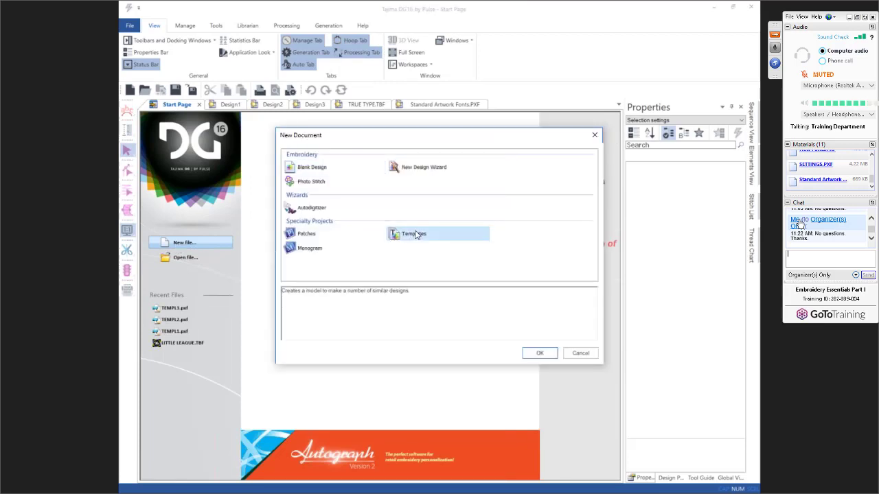
{"action": "left_click", "coordinate": [540, 353]}
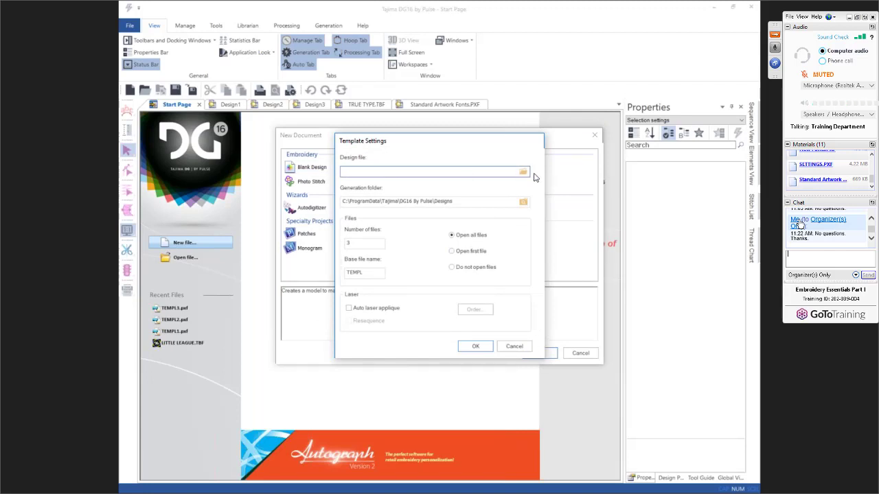
{"action": "left_click", "coordinate": [524, 173]}
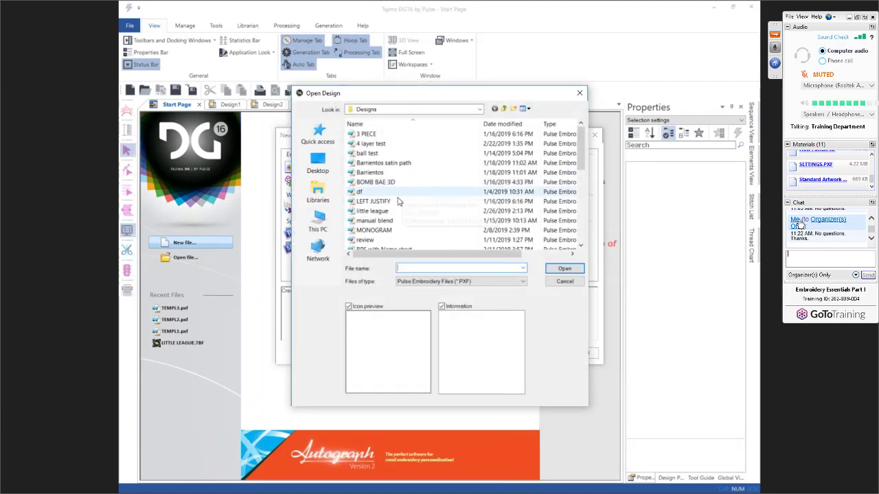
{"action": "left_click", "coordinate": [382, 211]}
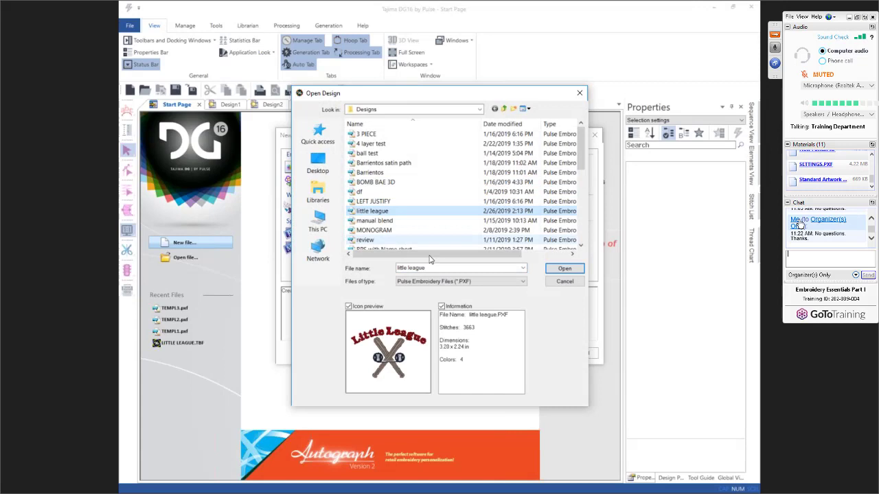
{"action": "left_click", "coordinate": [563, 268]}
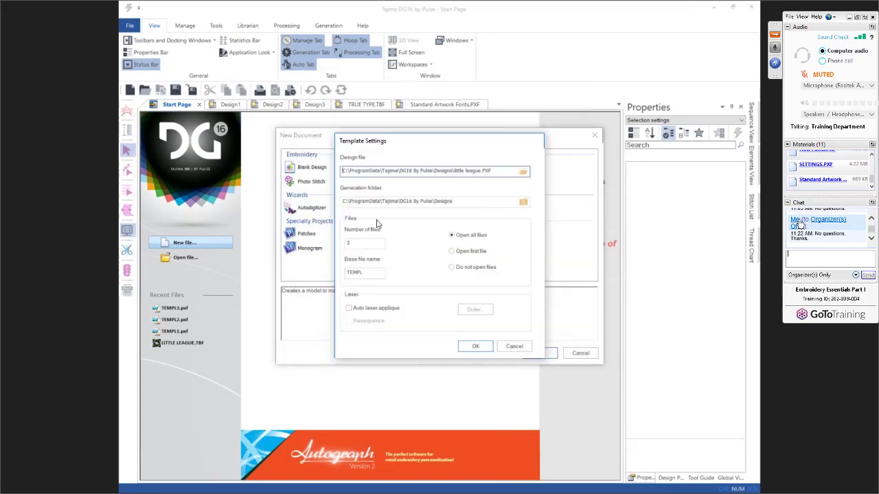
{"action": "double_click", "coordinate": [350, 245]}
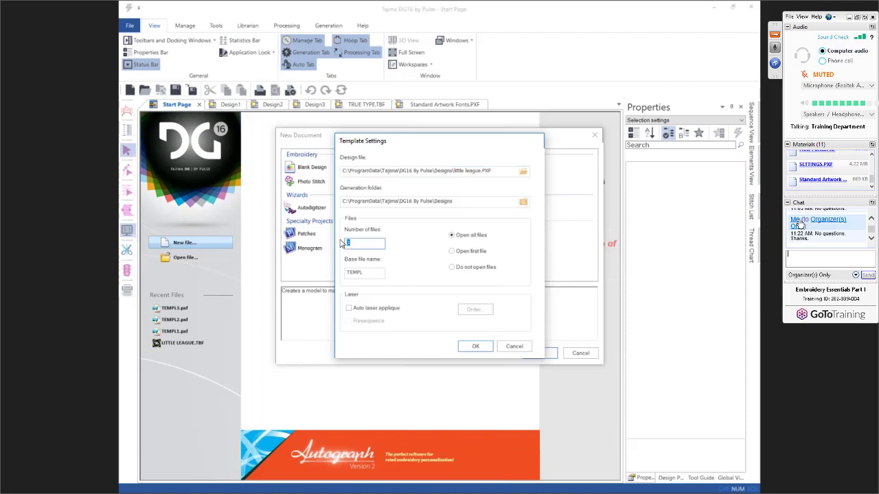
{"action": "type", "text": "2"}
{"action": "left_click", "coordinate": [479, 346]}
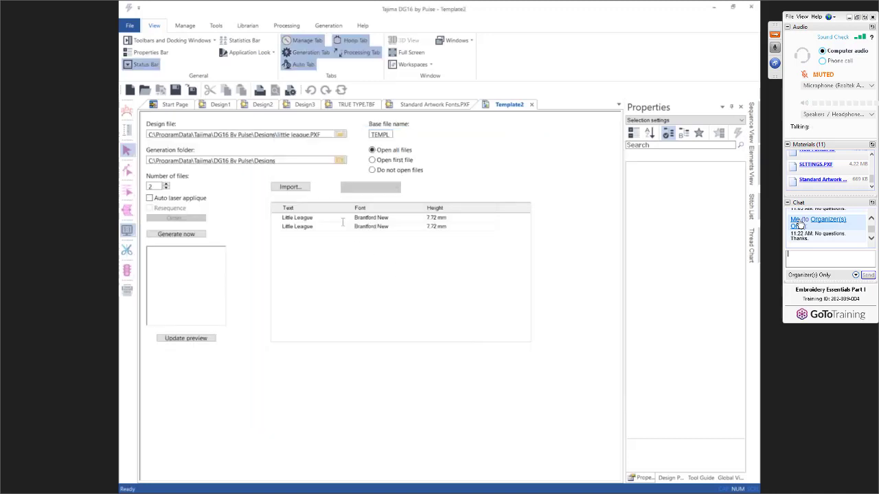
Step: Set the template texts to Solon Comets in the first row and Lakewood Rangers in the second
{"action": "left_click", "coordinate": [327, 217]}
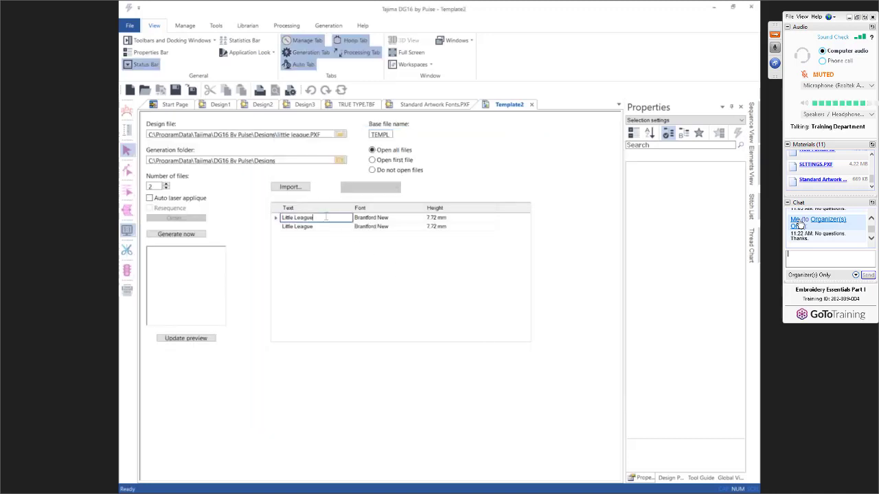
{"action": "left_click", "coordinate": [328, 217]}
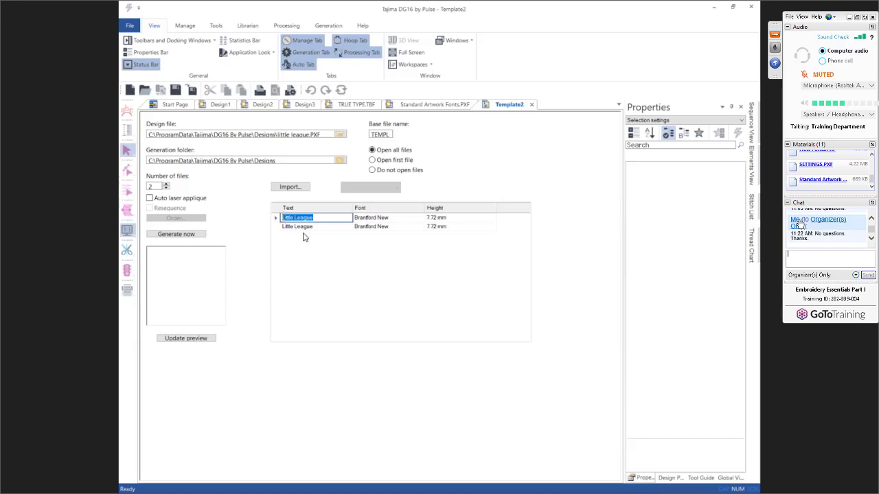
{"action": "type", "text": "Solo"}
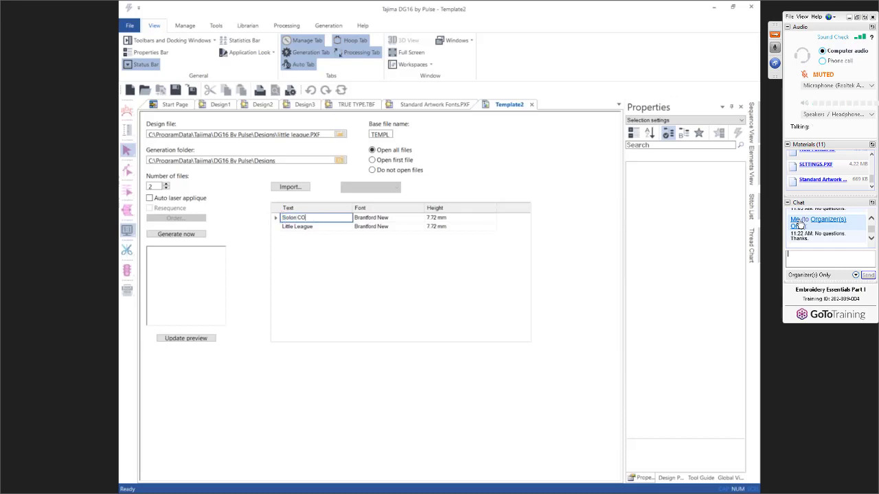
{"action": "type", "text": "n COmel"}
{"action": "type", "text": "s"}
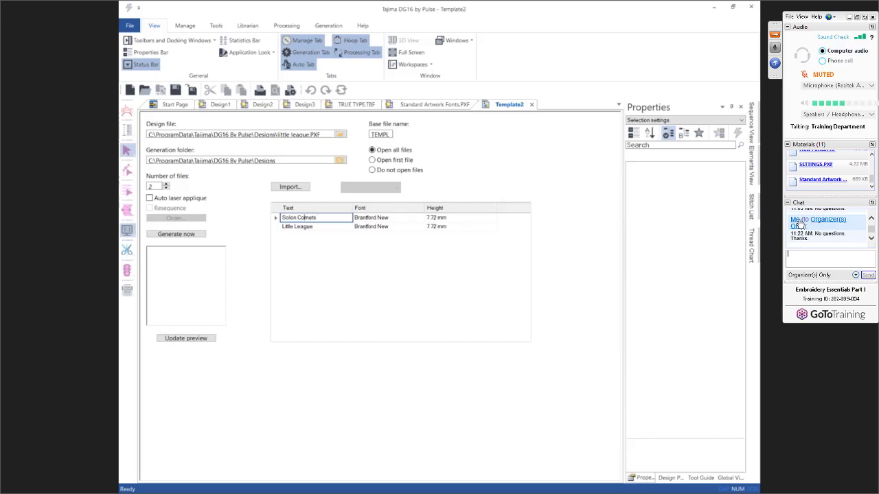
{"action": "key", "text": "Down"}
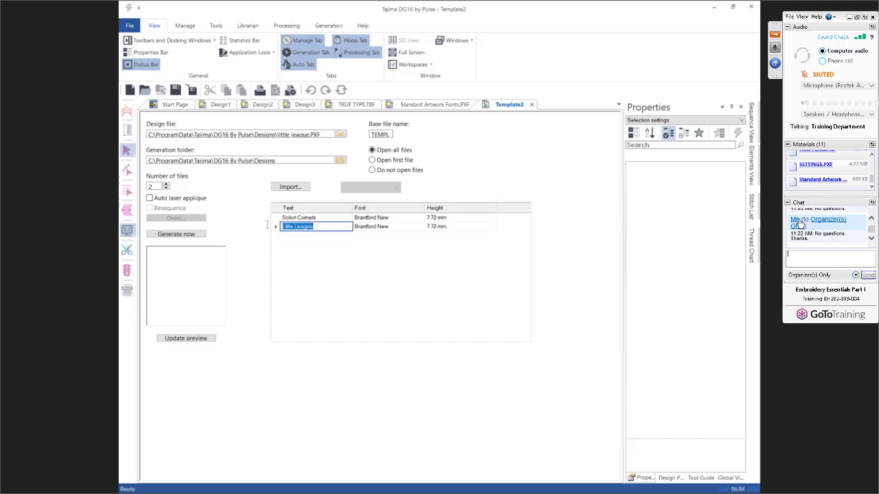
{"action": "type", "text": "Lakewood Rangers"}
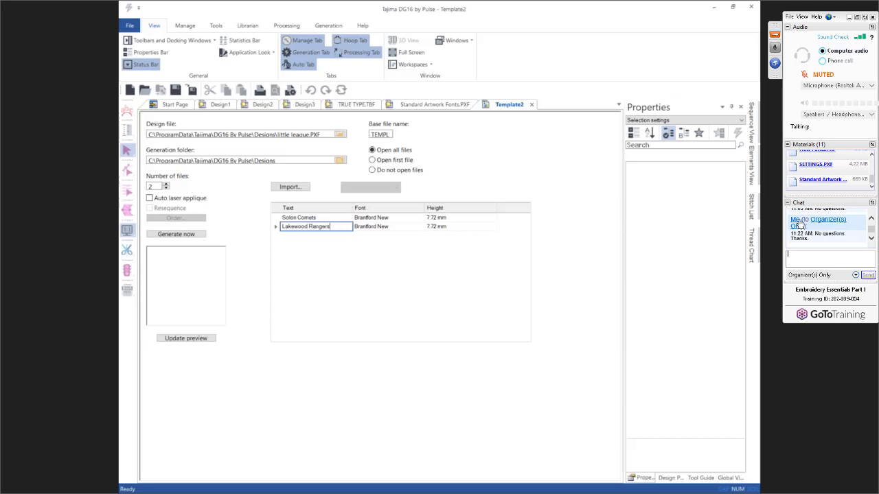
Step: Update the preview for Lakewood Rangers and generate both designs, overwriting the existing files
{"action": "left_click", "coordinate": [207, 338]}
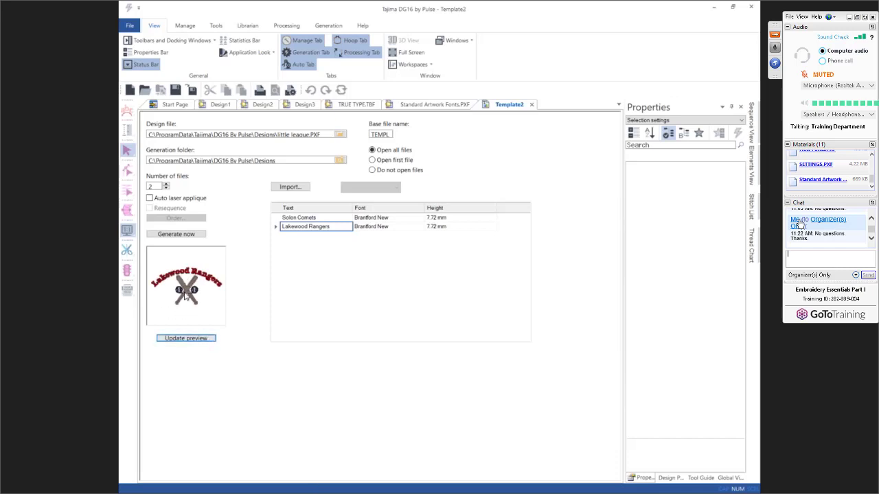
{"action": "left_click", "coordinate": [175, 235]}
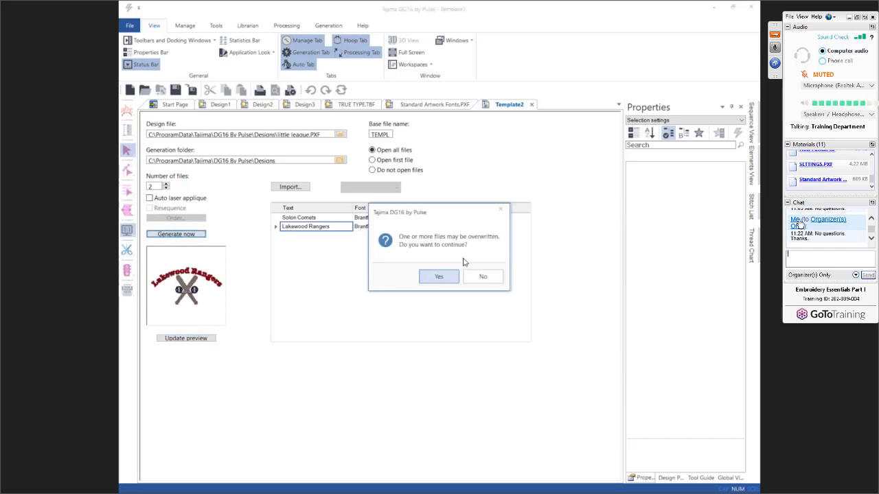
{"action": "left_click", "coordinate": [440, 277]}
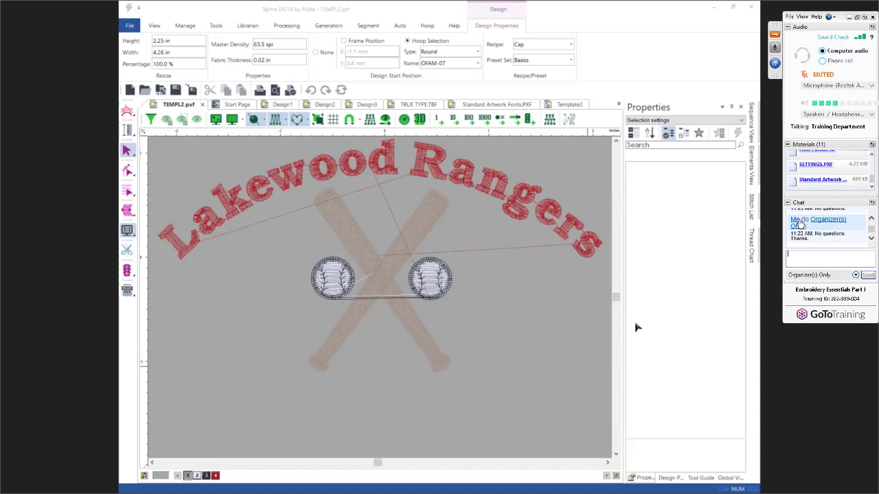
Step: Select the whole Lakewood Rangers design and move it about 2.8 in left and 1.8 in down, then deselect it
{"action": "left_click", "coordinate": [282, 313]}
{"action": "scroll", "coordinate": [282, 312], "scroll_direction": "down", "scroll_amount": 2}
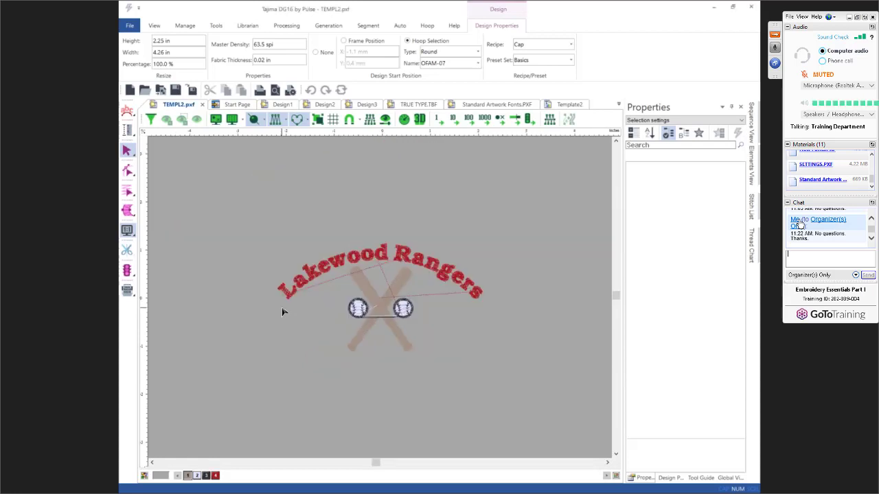
{"action": "left_click_drag", "start_coordinate": [248, 218], "coordinate": [565, 410]}
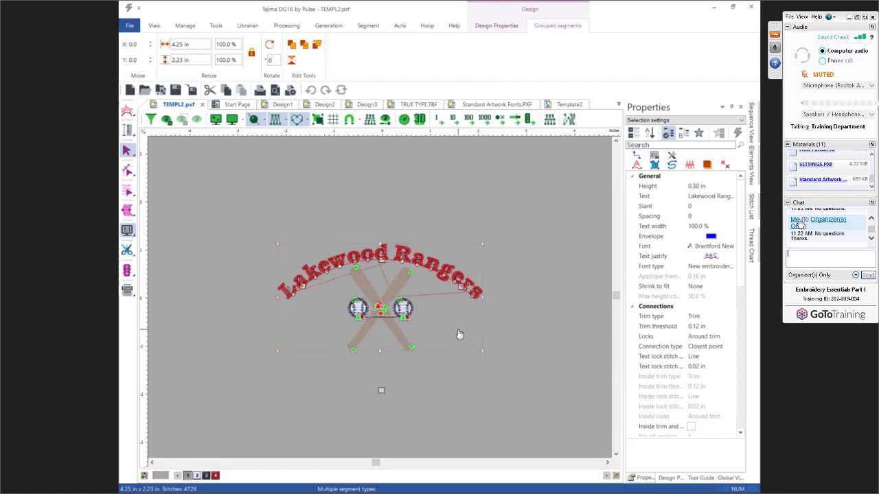
{"action": "left_click_drag", "start_coordinate": [459, 334], "coordinate": [324, 421]}
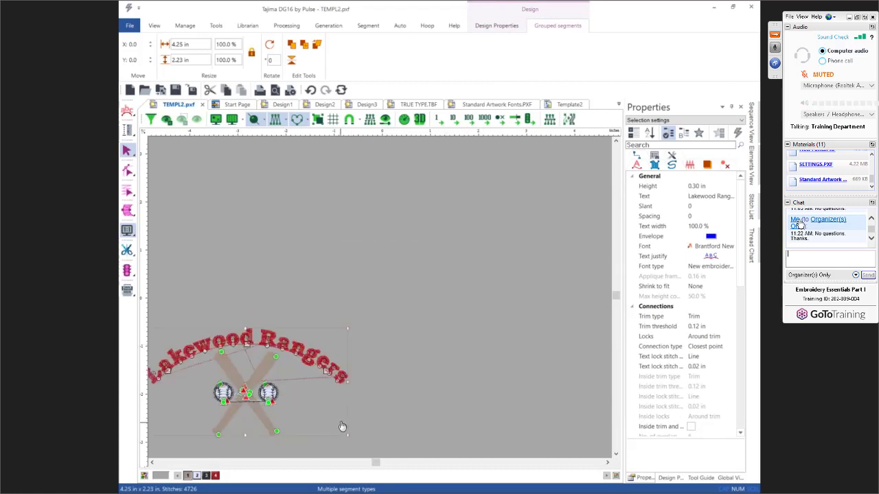
{"action": "key", "text": "ctrl+z"}
{"action": "left_click", "coordinate": [410, 409]}
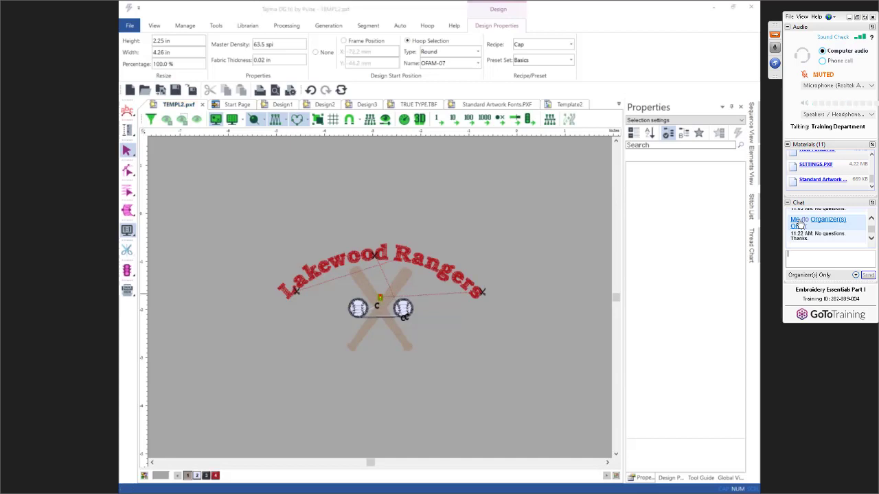
{"action": "key", "text": "XF86AudioLowerVolume"}
Step: Set the trim threshold of the Lakewood Rangers lettering to 0.09 in
{"action": "left_click", "coordinate": [295, 294]}
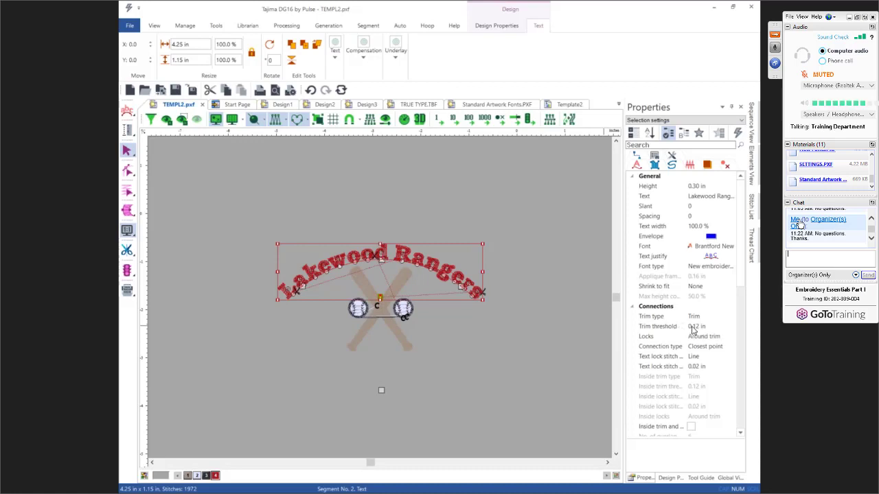
{"action": "left_click", "coordinate": [709, 328]}
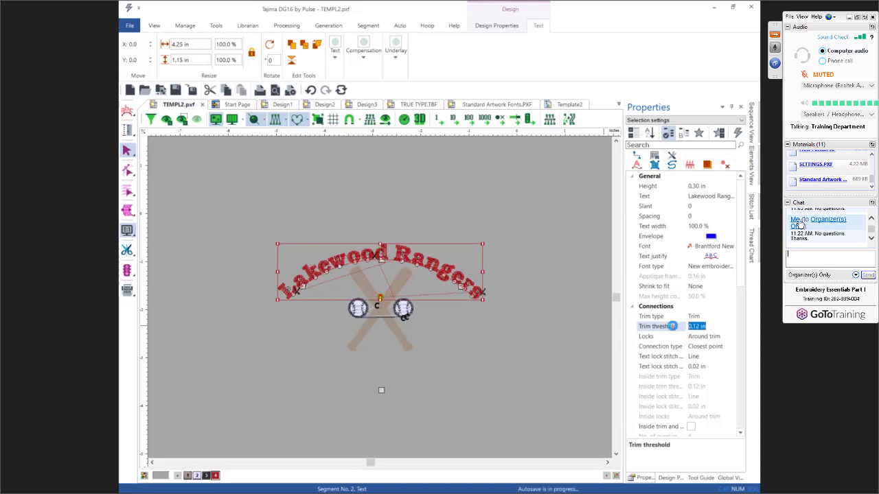
{"action": "type", "text": "0."}
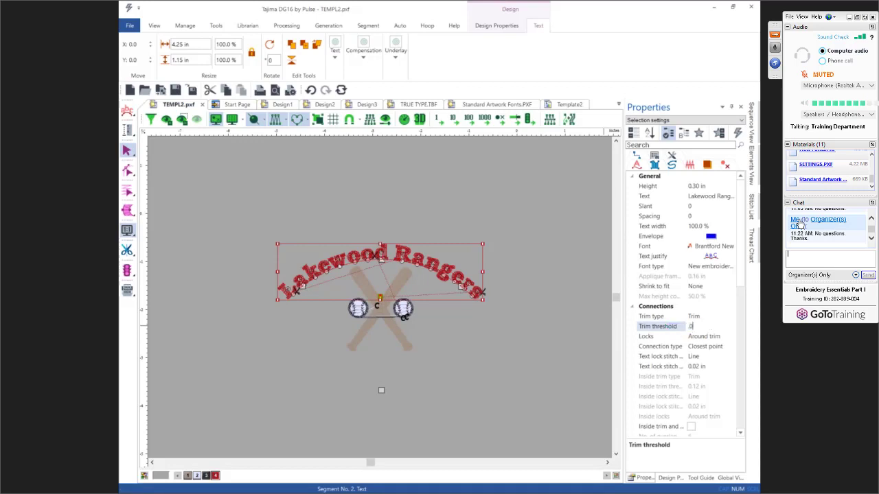
{"action": "type", "text": "09"}
{"action": "key", "text": "Return"}
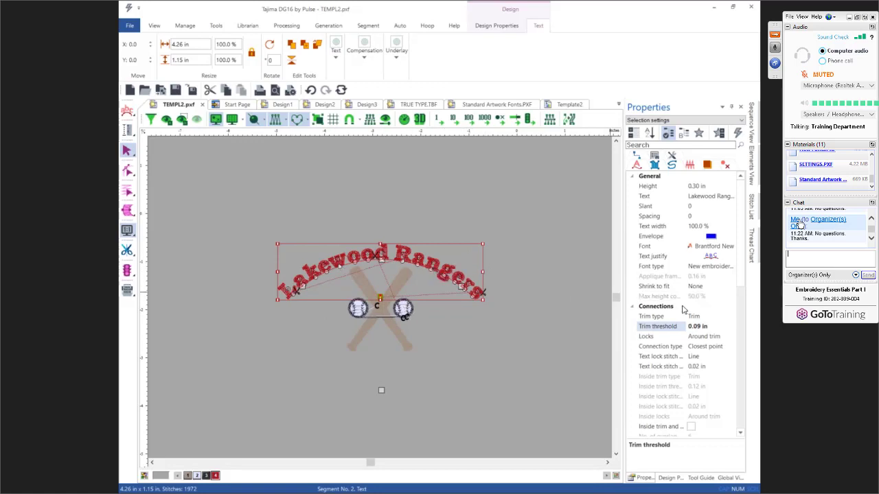
Step: Set the trim type of the Lakewood Rangers lettering to Always trim, then deselect it
{"action": "left_click", "coordinate": [695, 318]}
{"action": "left_click", "coordinate": [731, 315]}
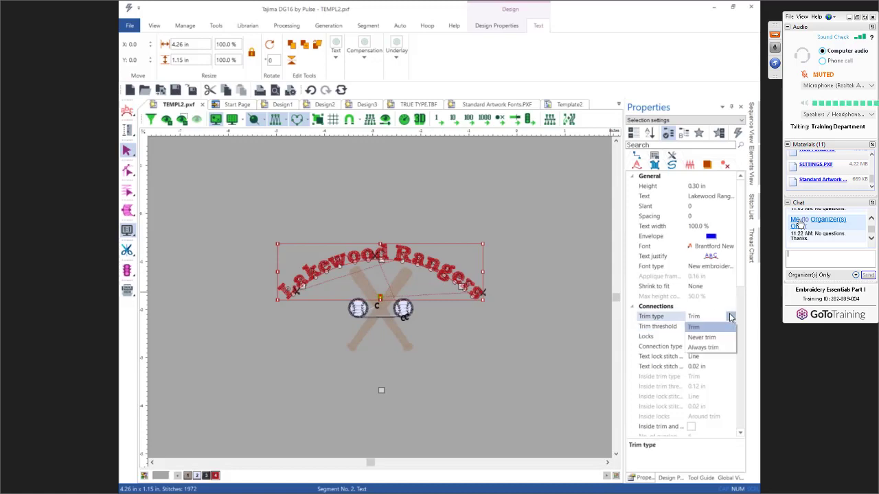
{"action": "left_click", "coordinate": [711, 347]}
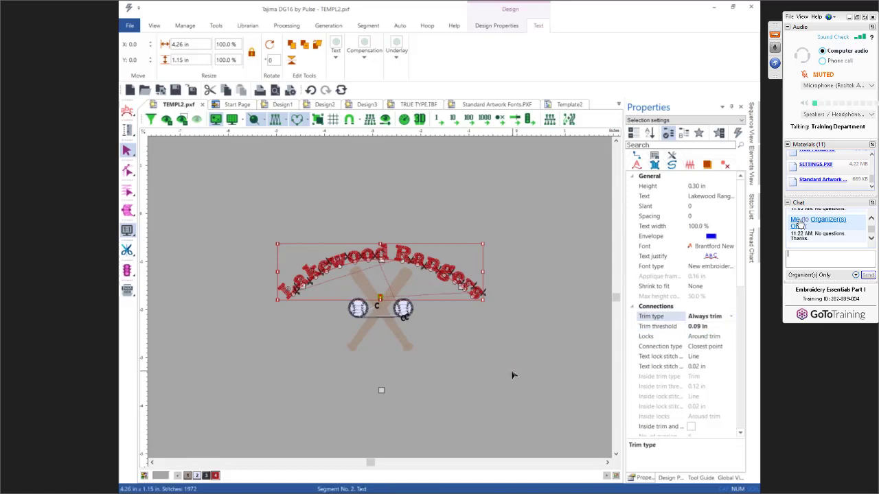
{"action": "left_click", "coordinate": [478, 350]}
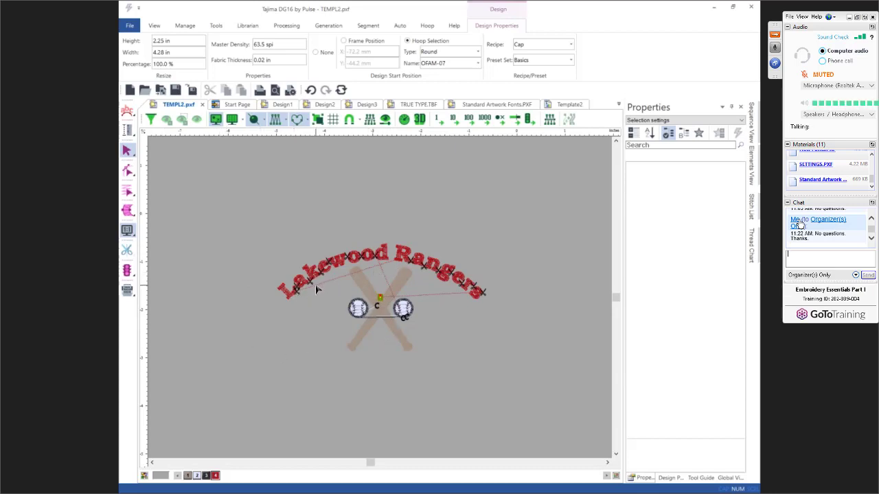
Step: Select the Lakewood Rangers lettering again and change its trim type back to Trim
{"action": "left_click", "coordinate": [459, 285]}
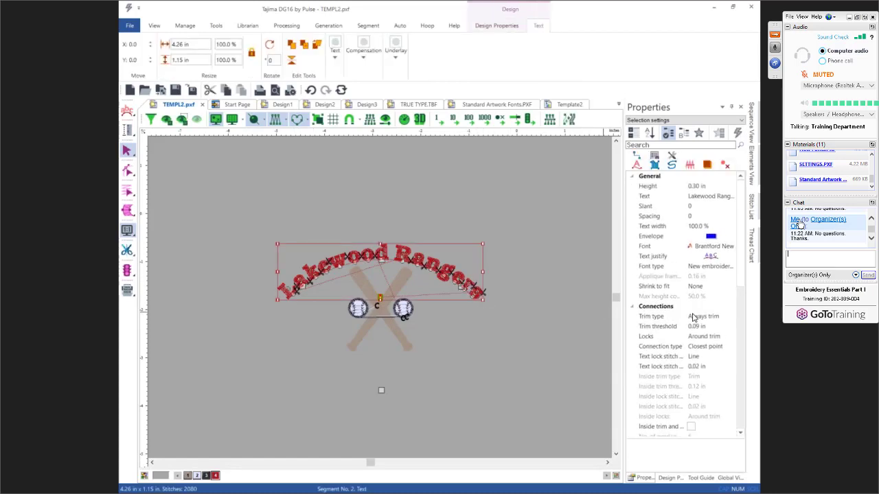
{"action": "left_click", "coordinate": [714, 317]}
{"action": "left_click", "coordinate": [731, 317]}
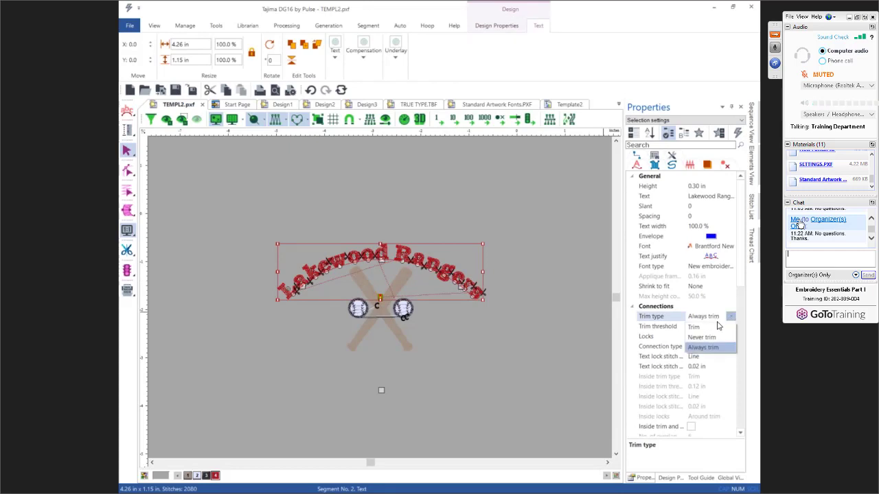
{"action": "left_click", "coordinate": [681, 329]}
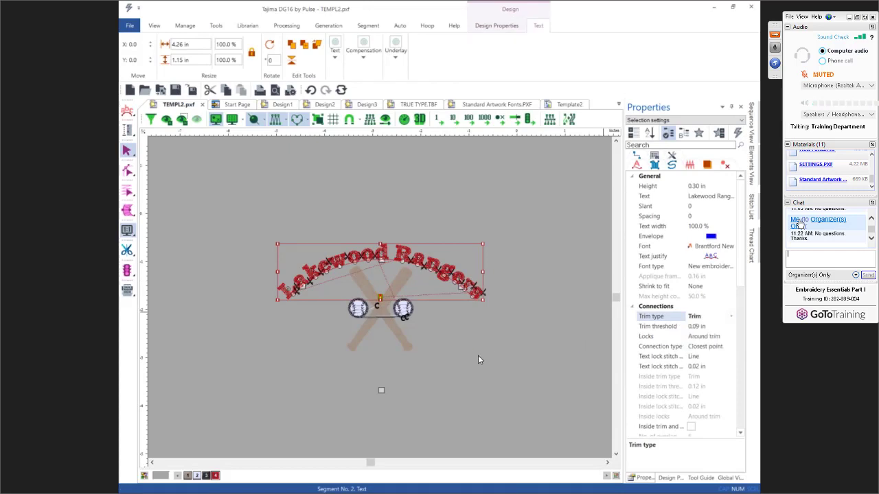
Step: Deselect the Lakewood Rangers lettering and close the TEMPL2.pxf design without saving the changes
{"action": "left_click", "coordinate": [426, 360]}
{"action": "left_click", "coordinate": [800, 226]}
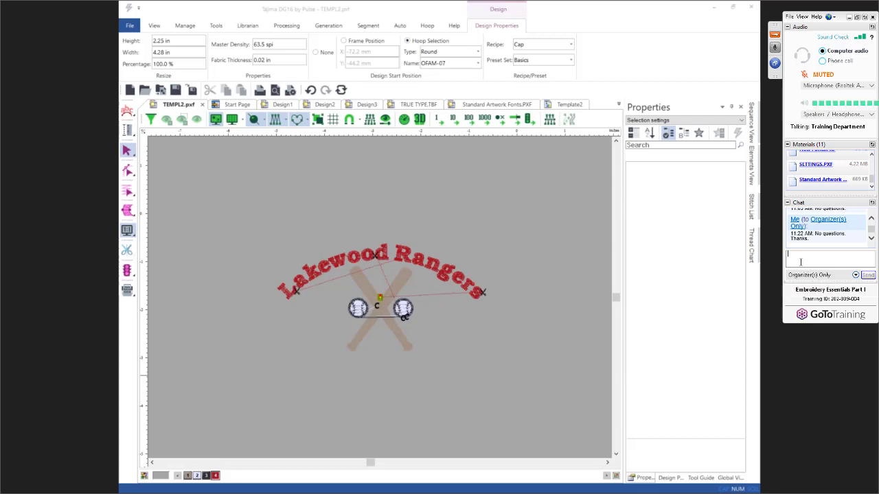
{"action": "left_click", "coordinate": [130, 26]}
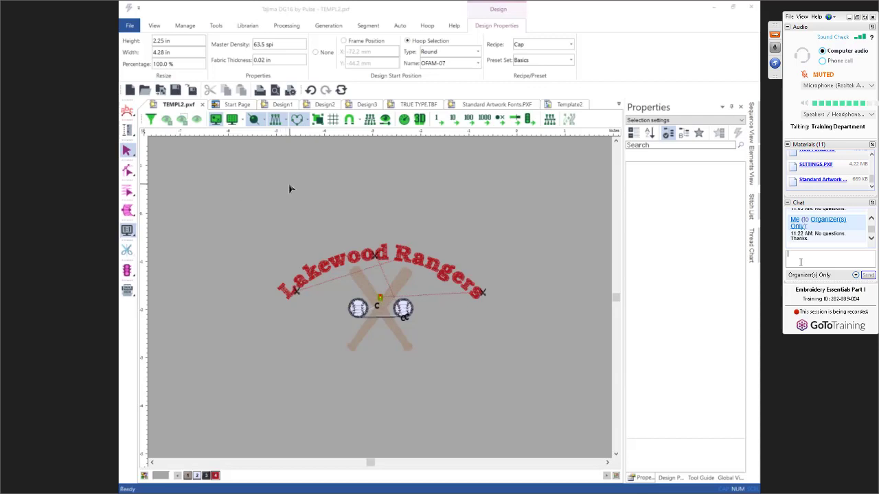
{"action": "left_click", "coordinate": [203, 105]}
{"action": "left_click", "coordinate": [449, 277]}
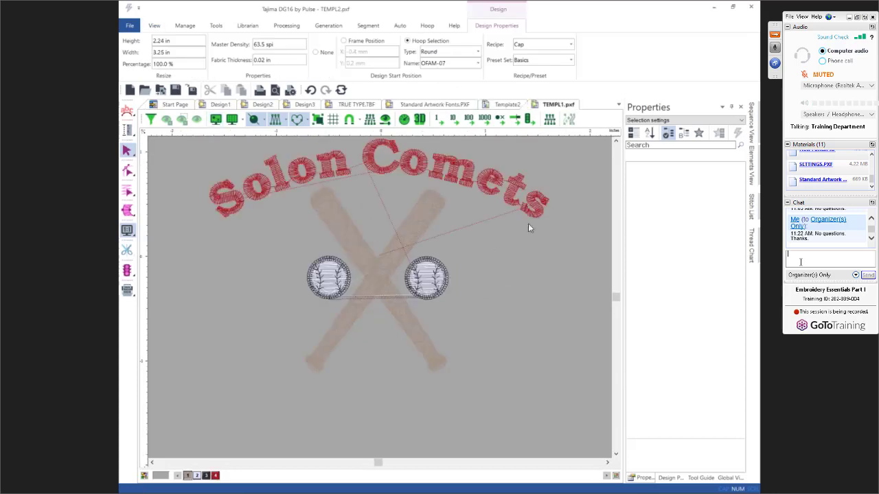
Step: Close the TEMPL1.pxf design and the Template2 document without saving the template's changes
{"action": "left_click", "coordinate": [585, 106]}
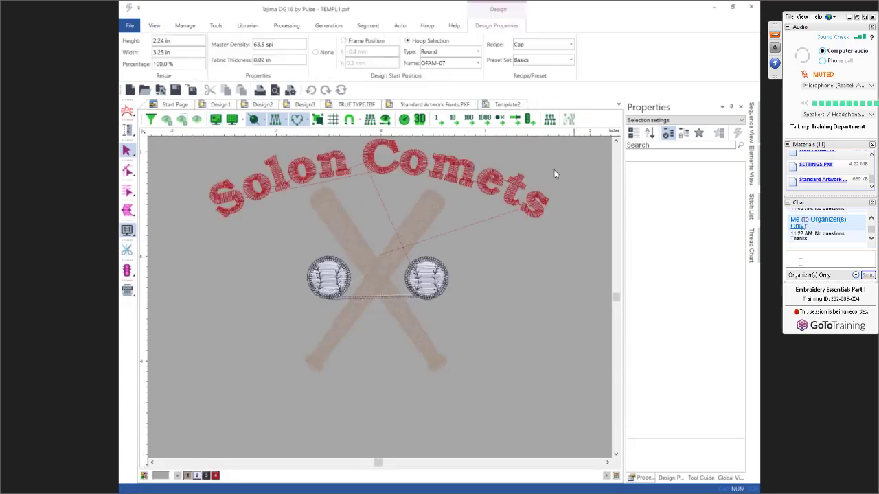
{"action": "left_click", "coordinate": [532, 105]}
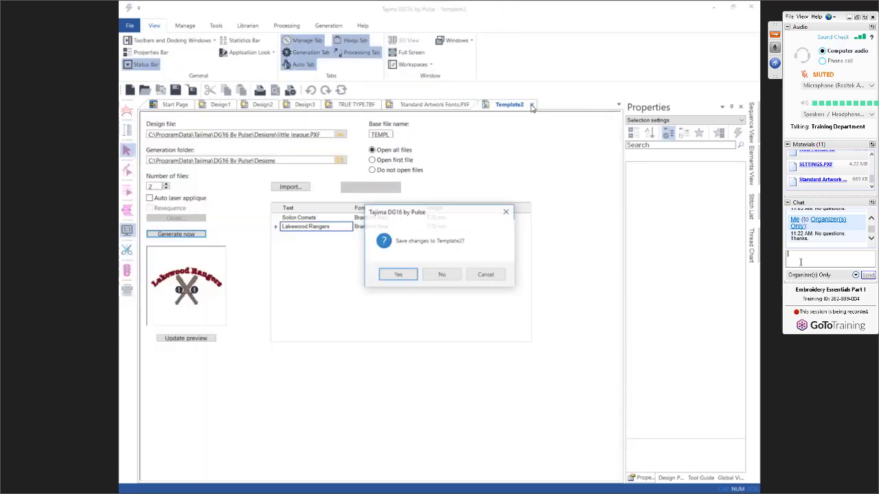
{"action": "left_click", "coordinate": [456, 278]}
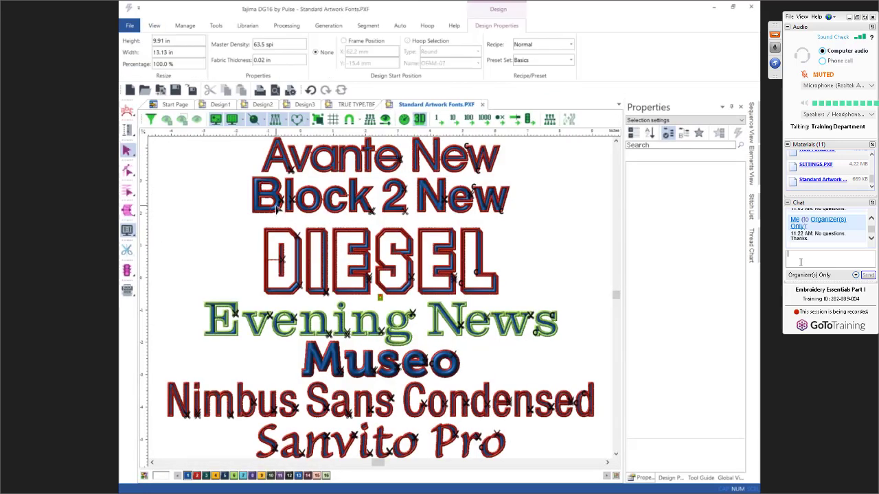
Step: Create a new design from the start page with the New Design Wizard, using the Pique recipe
{"action": "left_click", "coordinate": [176, 104]}
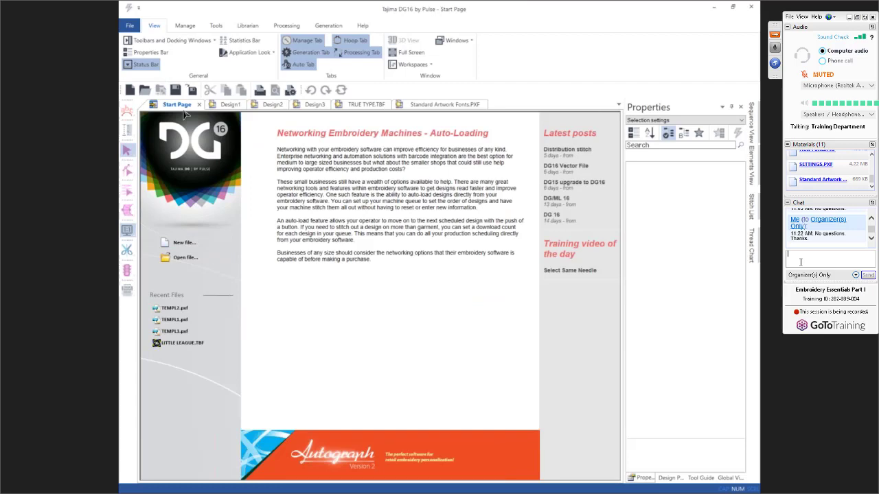
{"action": "left_click", "coordinate": [177, 244]}
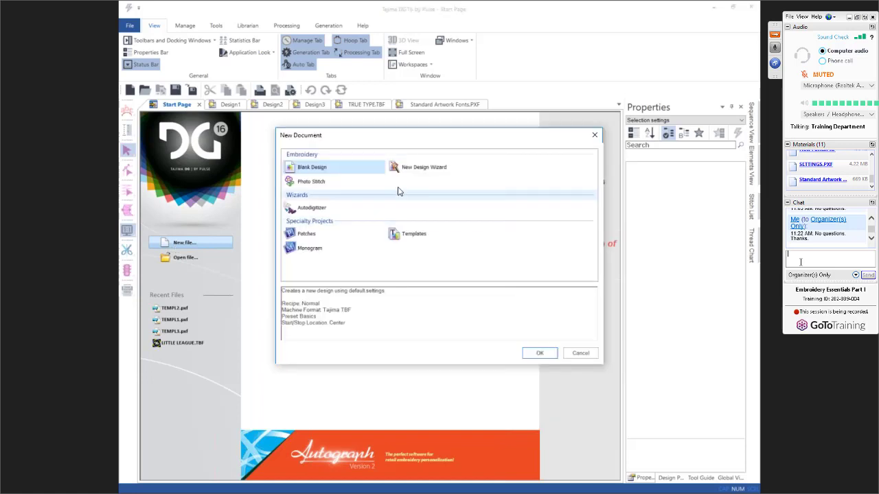
{"action": "left_click", "coordinate": [412, 171]}
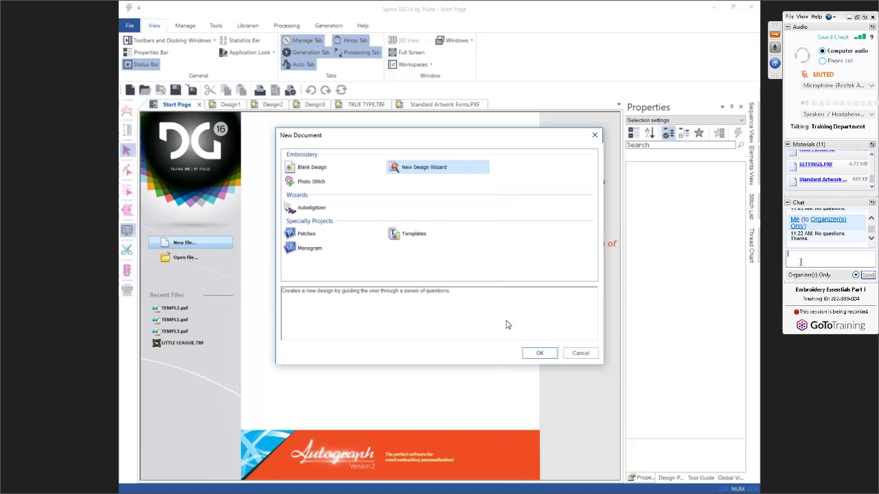
{"action": "left_click", "coordinate": [538, 353]}
{"action": "left_click", "coordinate": [517, 243]}
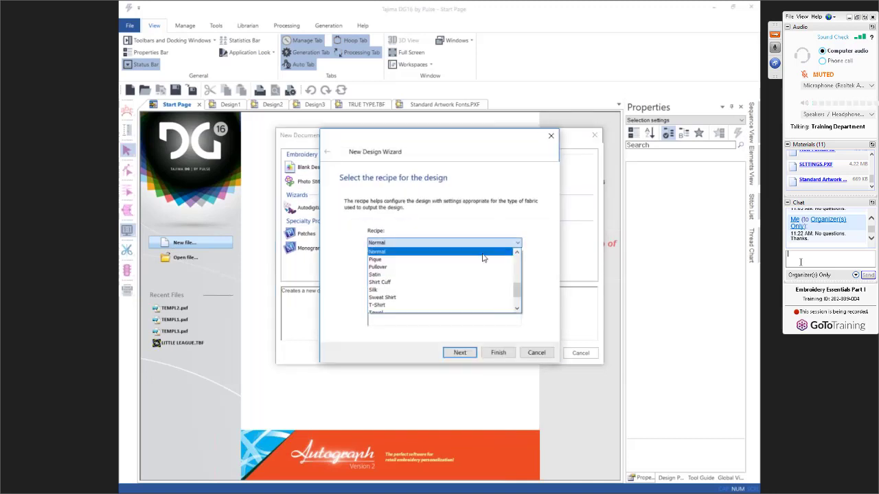
{"action": "left_click", "coordinate": [423, 261]}
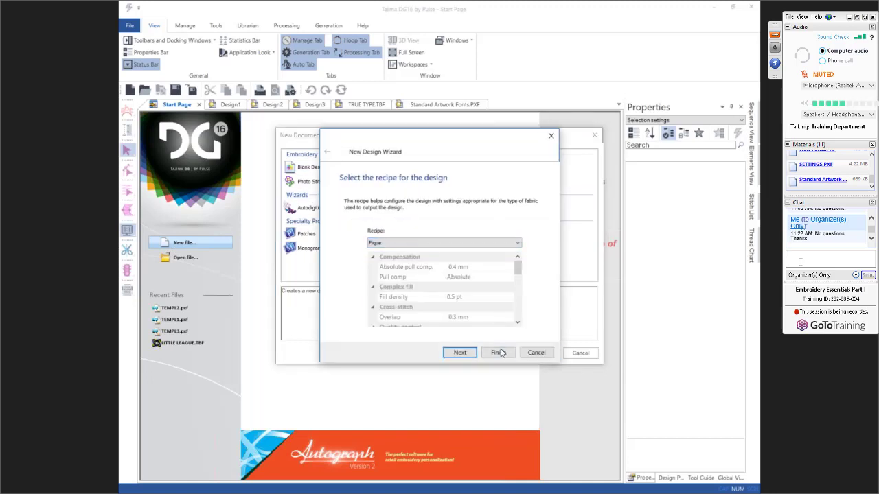
{"action": "left_click", "coordinate": [498, 353]}
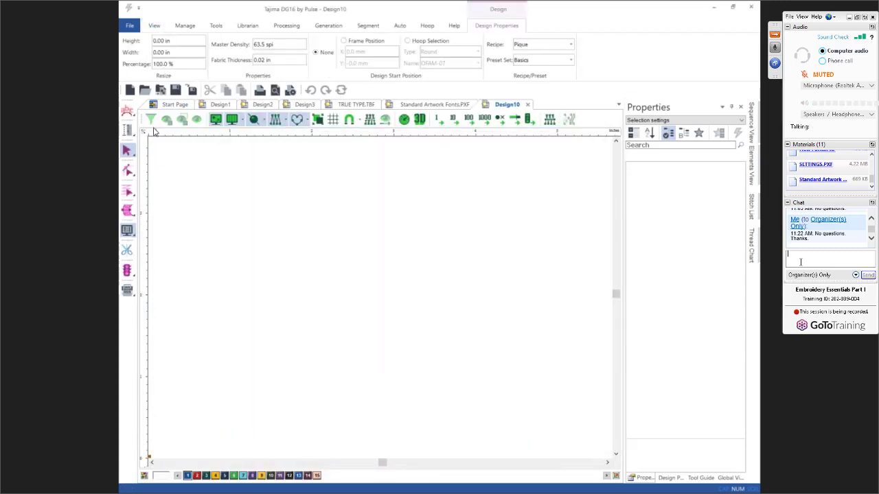
Step: Start the standard Text tool and set its font to Brush Script New and its height to 0.75 in
{"action": "left_click", "coordinate": [127, 112]}
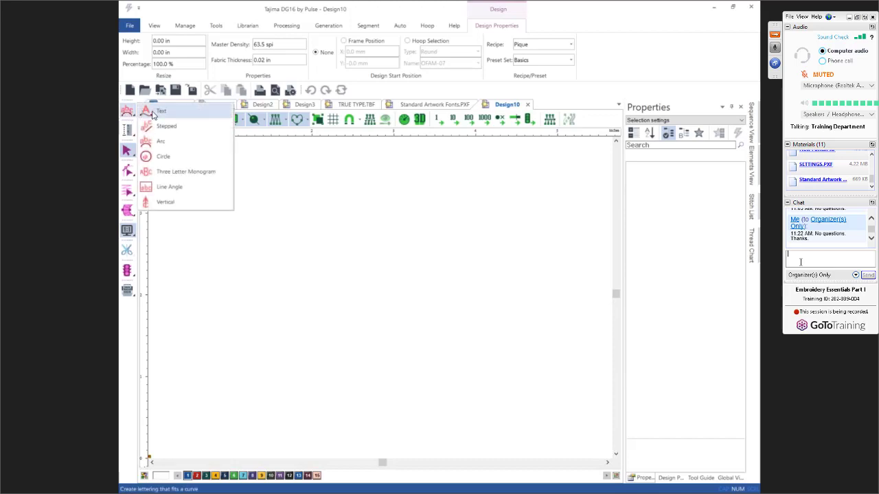
{"action": "left_click", "coordinate": [152, 112]}
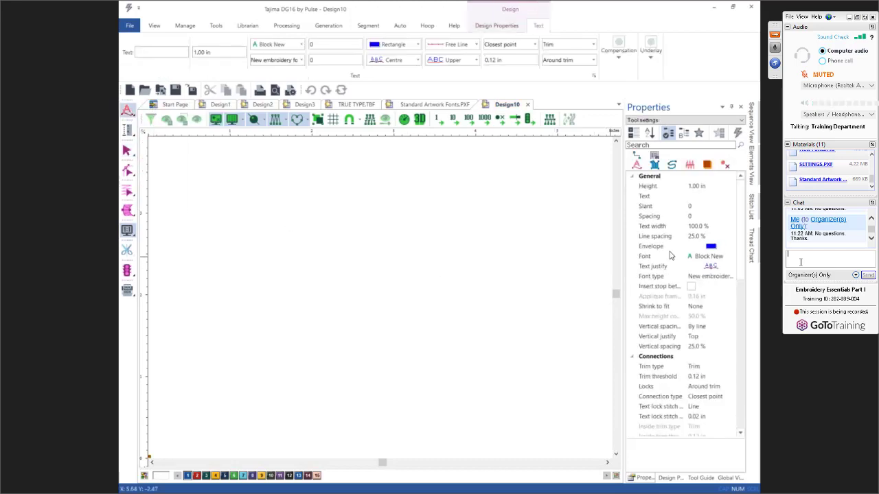
{"action": "left_click", "coordinate": [699, 259]}
{"action": "left_click", "coordinate": [720, 257]}
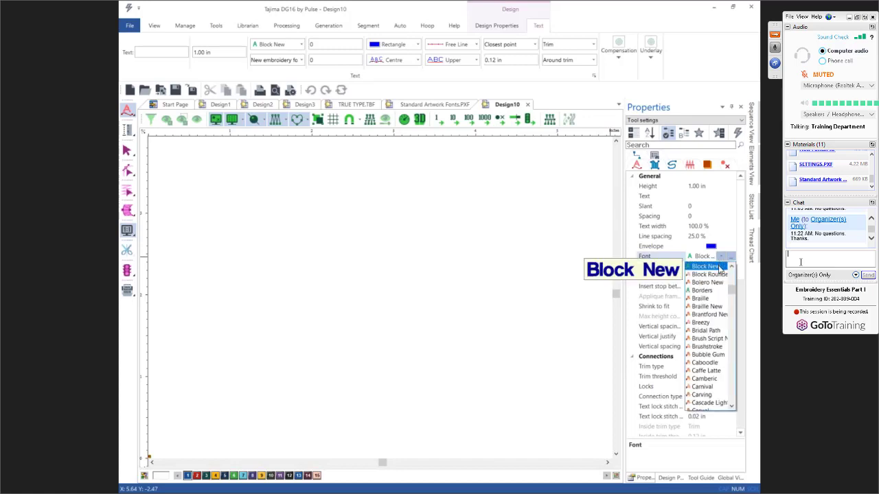
{"action": "left_click", "coordinate": [708, 338]}
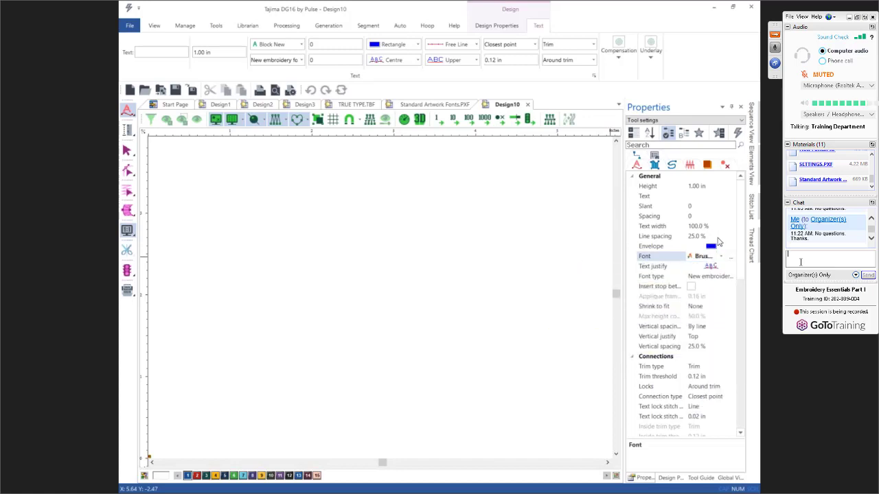
{"action": "left_click", "coordinate": [674, 189]}
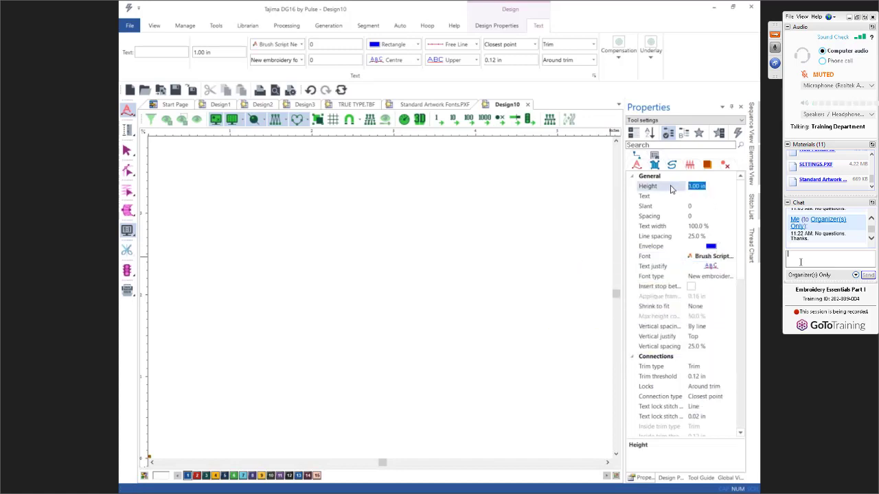
{"action": "key", "text": "BackSpace"}
{"action": "type", "text": ".75"}
{"action": "key", "text": "Return"}
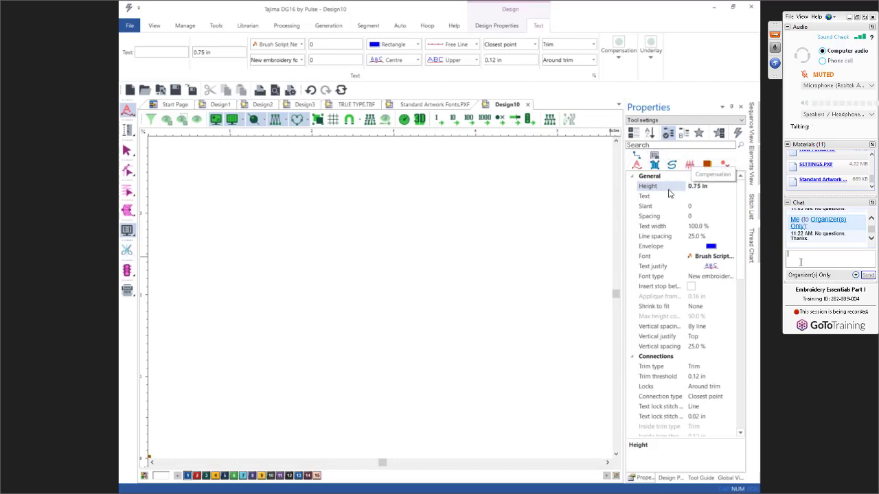
Step: Place a horizontal text baseline about 4 in long, enter seven first names on separate lines, and deselect the generated lettering
{"action": "left_click", "coordinate": [229, 323]}
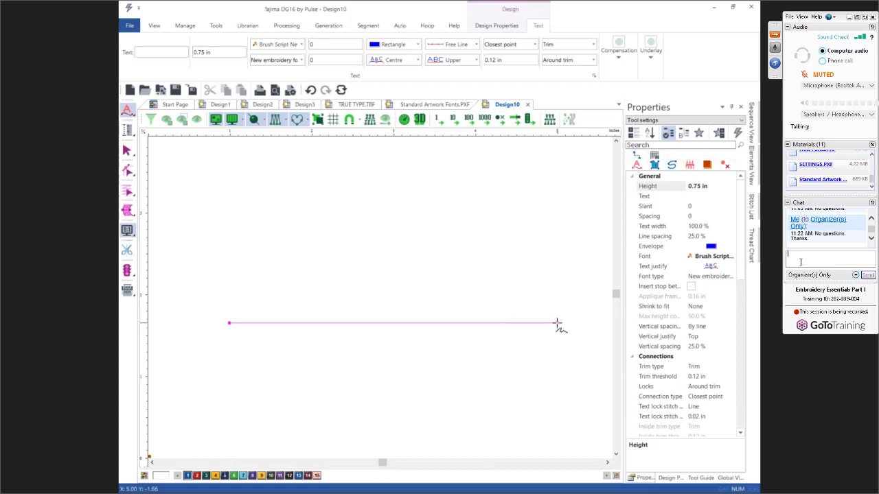
{"action": "left_click", "coordinate": [558, 323]}
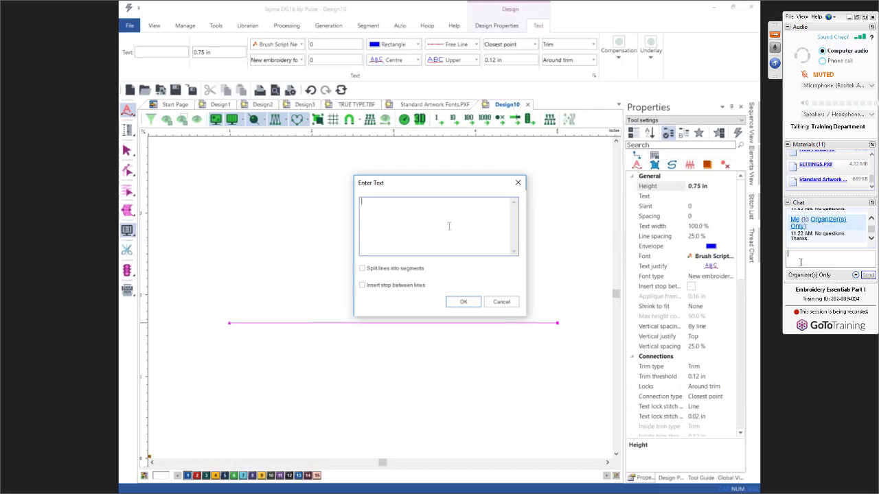
{"action": "type", "text": "Jamie"}
{"action": "key", "text": "Return"}
{"action": "type", "text": "y "}
{"action": "type", "text": "Robert"}
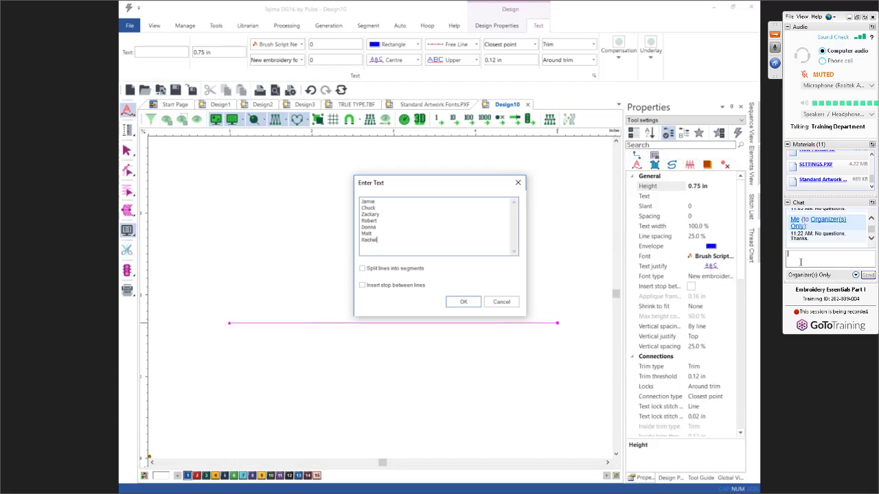
{"action": "left_click", "coordinate": [465, 301]}
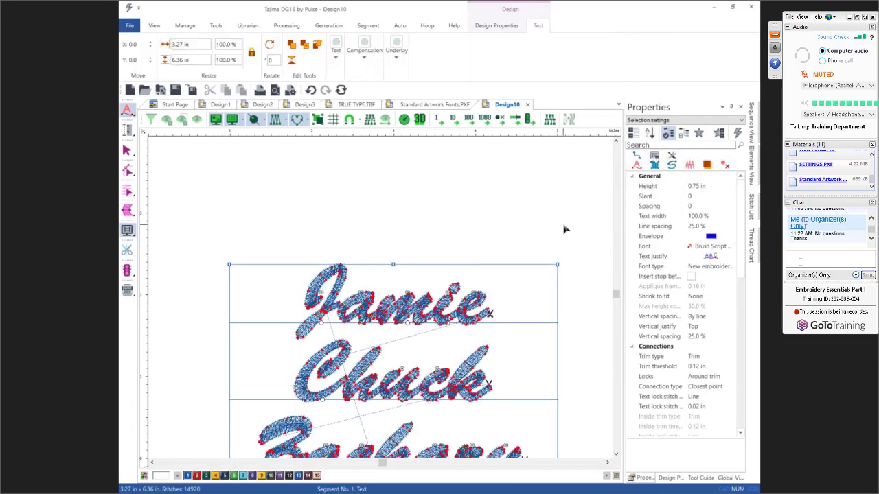
{"action": "key", "text": "Escape"}
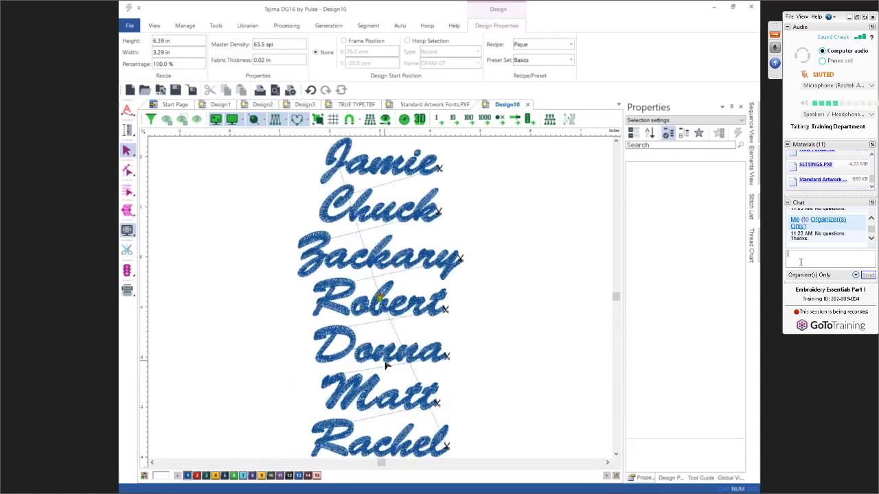
Step: Select the names lettering and set its shrink-to-fit option to width compression
{"action": "left_click", "coordinate": [378, 272]}
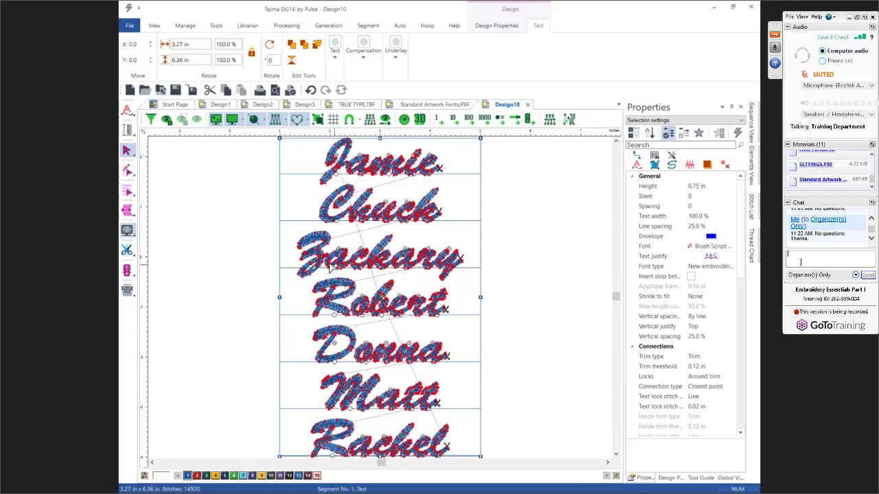
{"action": "left_click", "coordinate": [693, 297]}
{"action": "left_click", "coordinate": [731, 296]}
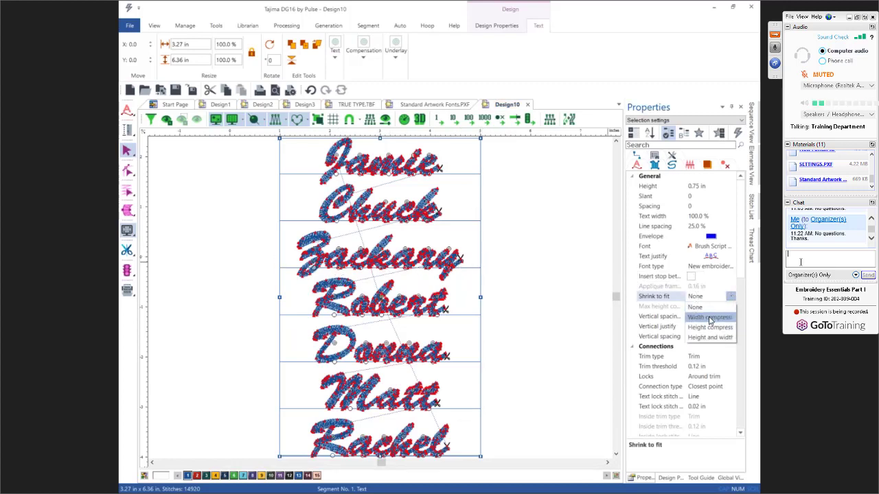
{"action": "left_click", "coordinate": [707, 317]}
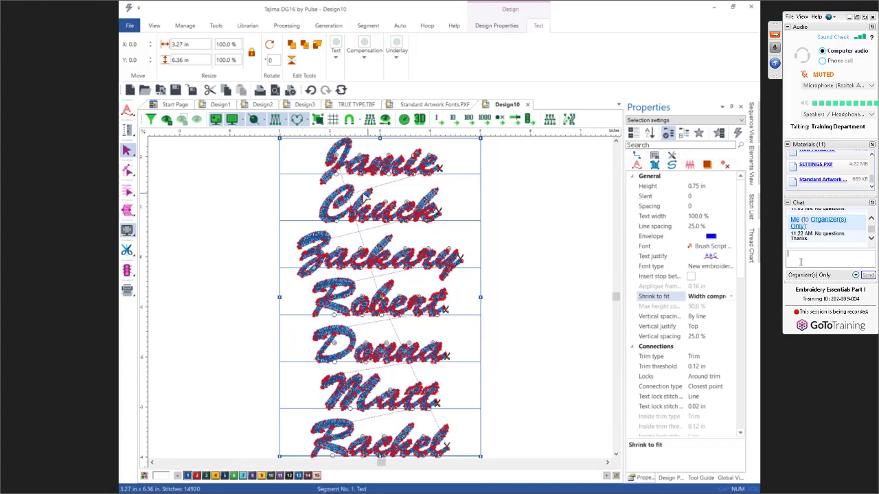
Step: Set the line spacing of the names lettering to -100% so all names stack on one baseline, then deselect it
{"action": "left_click", "coordinate": [693, 230]}
{"action": "left_click", "coordinate": [695, 228]}
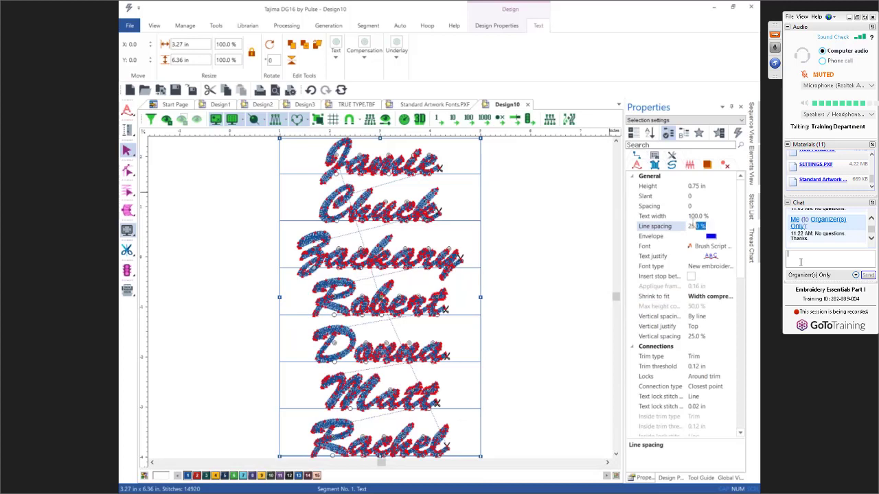
{"action": "key", "text": "BackSpace"}
{"action": "type", "text": "-100"}
{"action": "key", "text": "Return"}
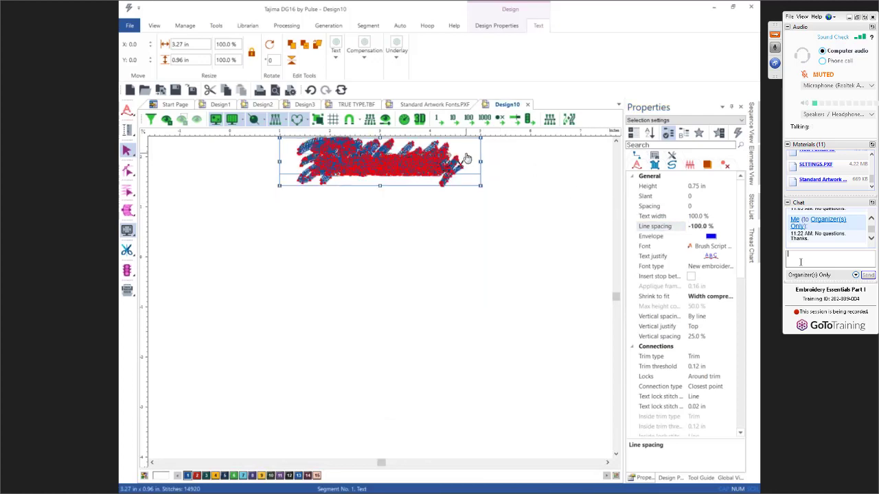
{"action": "key", "text": "0"}
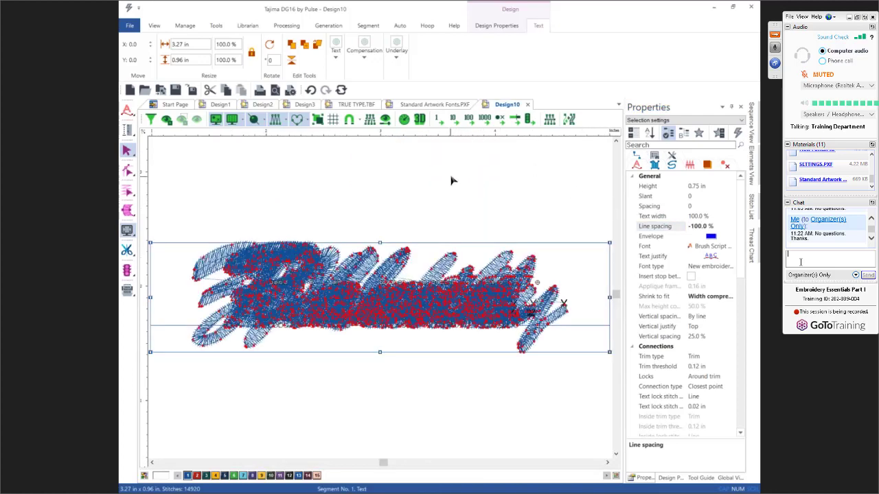
{"action": "left_click", "coordinate": [451, 180]}
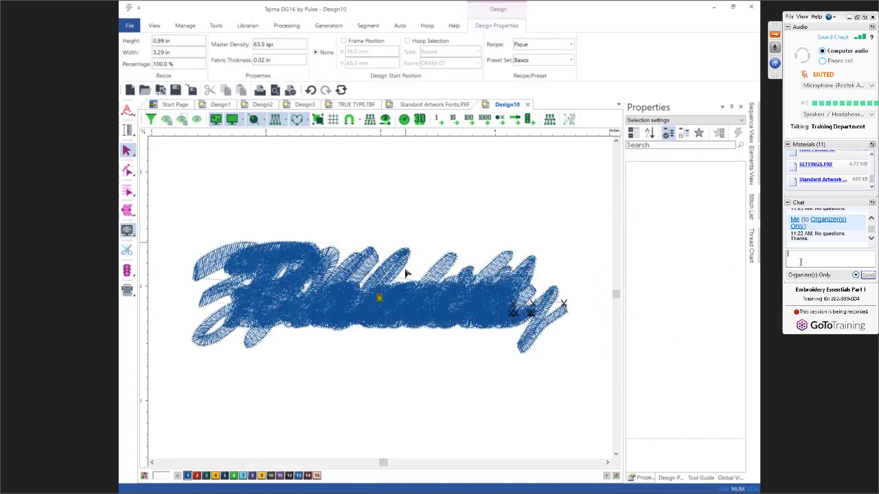
Step: Enable stops between the lines of the stacked names lettering, deselect it, and open the design's print preview
{"action": "left_click", "coordinate": [405, 330]}
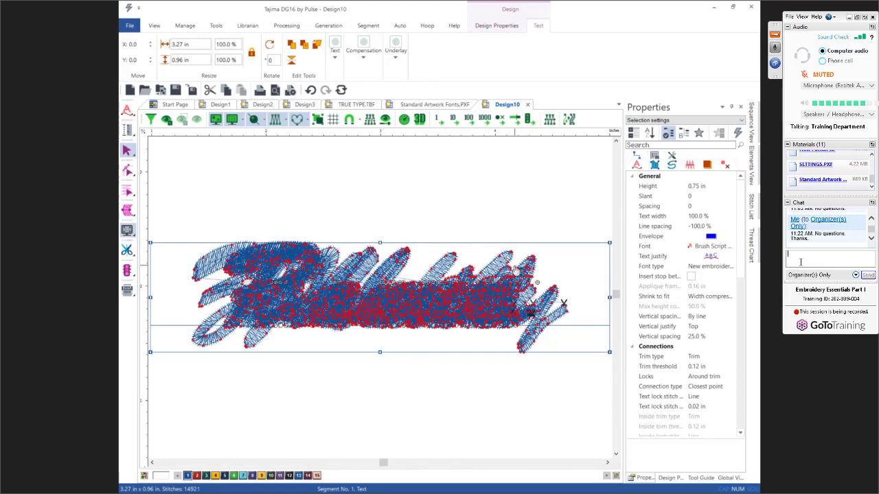
{"action": "left_click", "coordinate": [686, 275]}
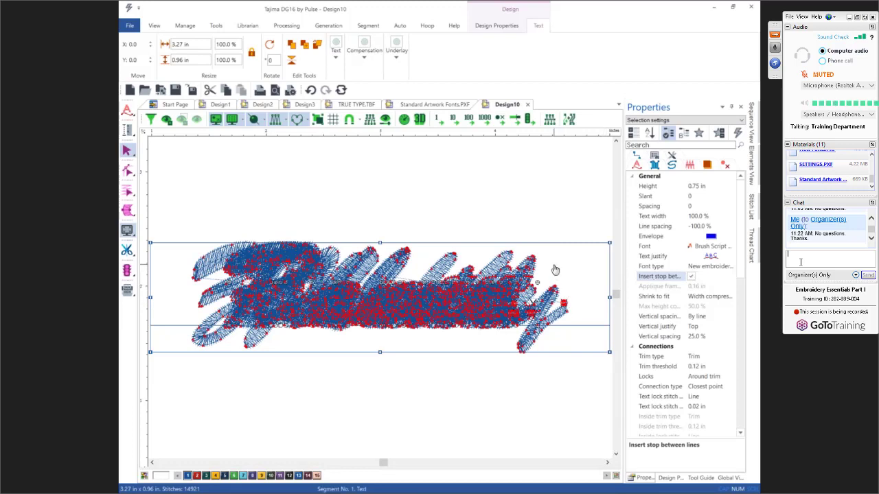
{"action": "left_click", "coordinate": [520, 217]}
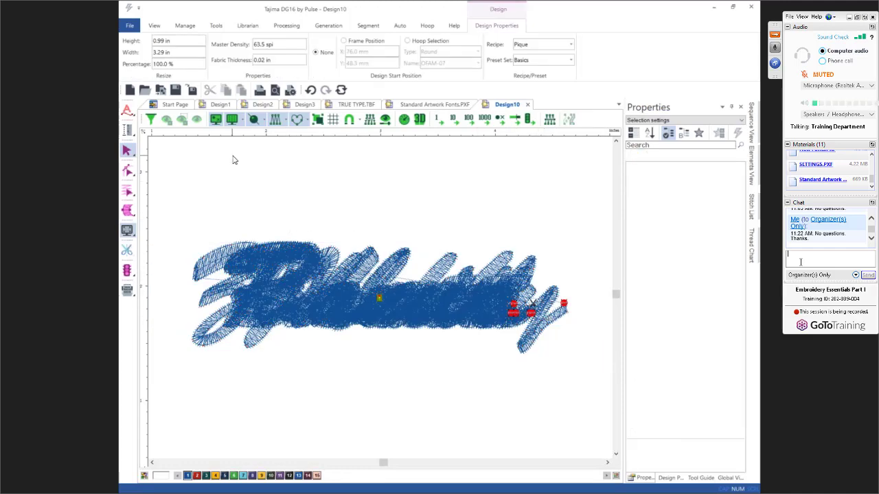
{"action": "left_click", "coordinate": [130, 28]}
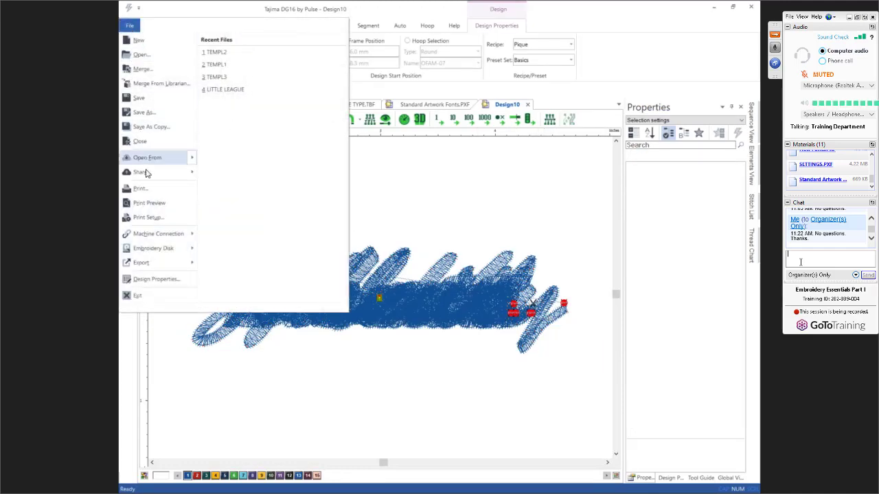
{"action": "left_click", "coordinate": [149, 201]}
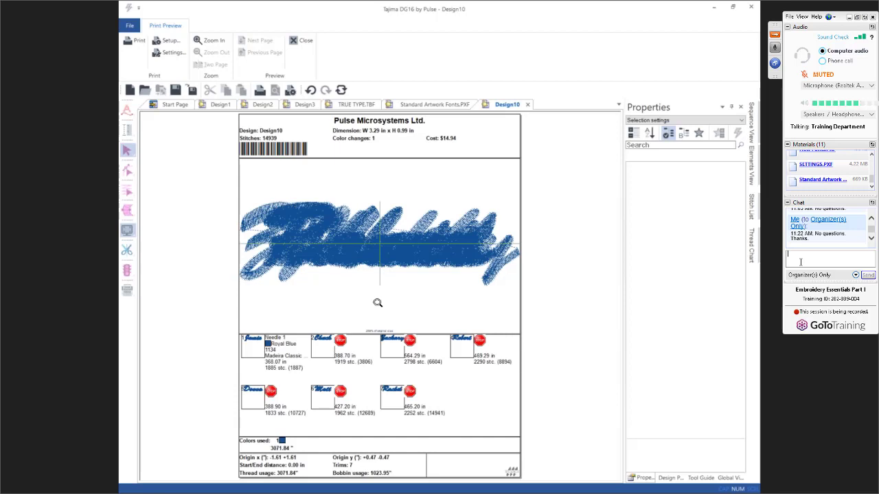
Step: Close the print preview, select the stacked names lettering, and review the design's worksheet once more in print preview
{"action": "left_click", "coordinate": [528, 105]}
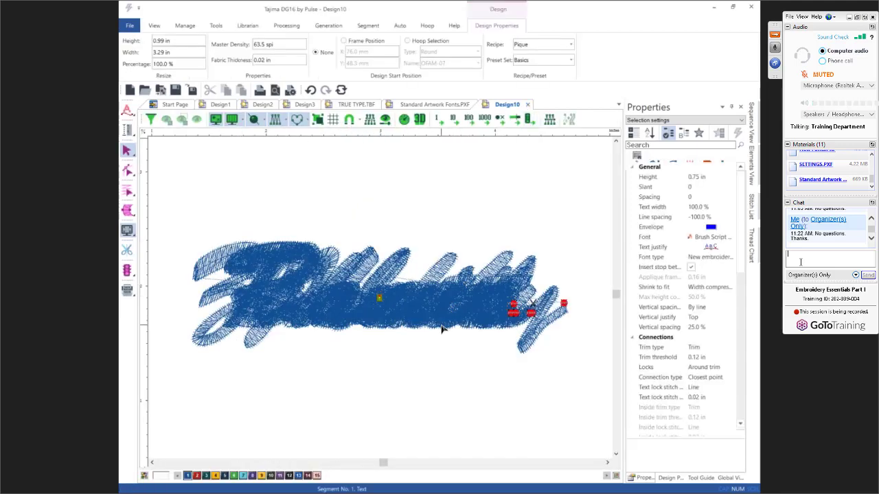
{"action": "left_click", "coordinate": [441, 330]}
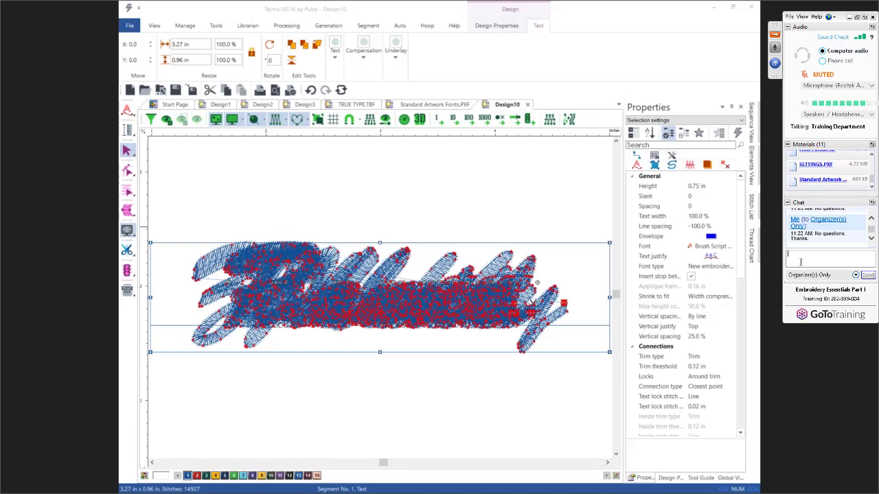
{"action": "left_click", "coordinate": [129, 26]}
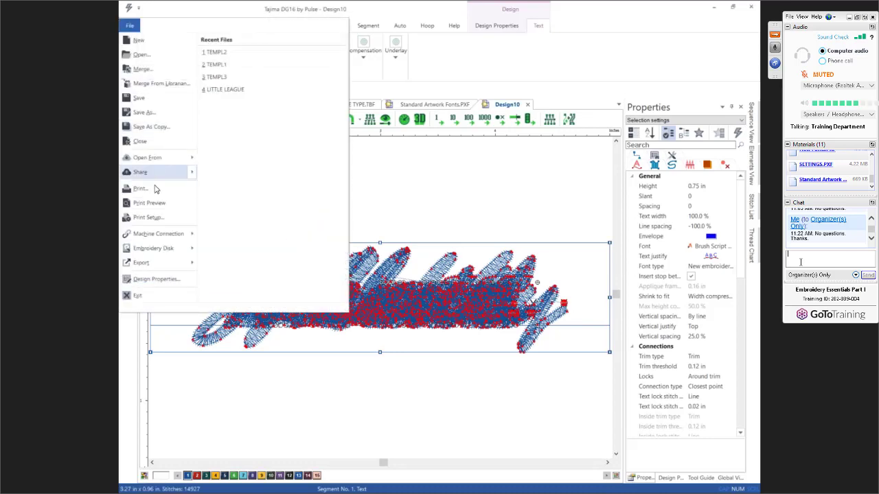
{"action": "left_click", "coordinate": [149, 203]}
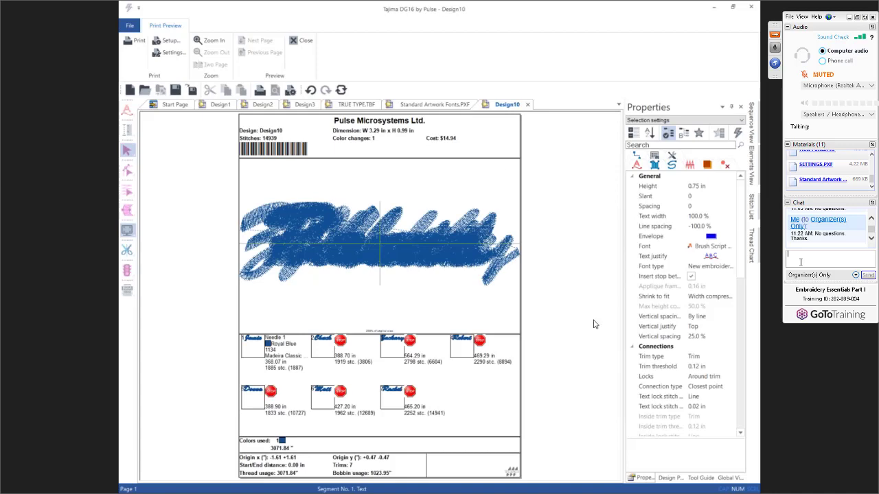
{"action": "left_click", "coordinate": [528, 104]}
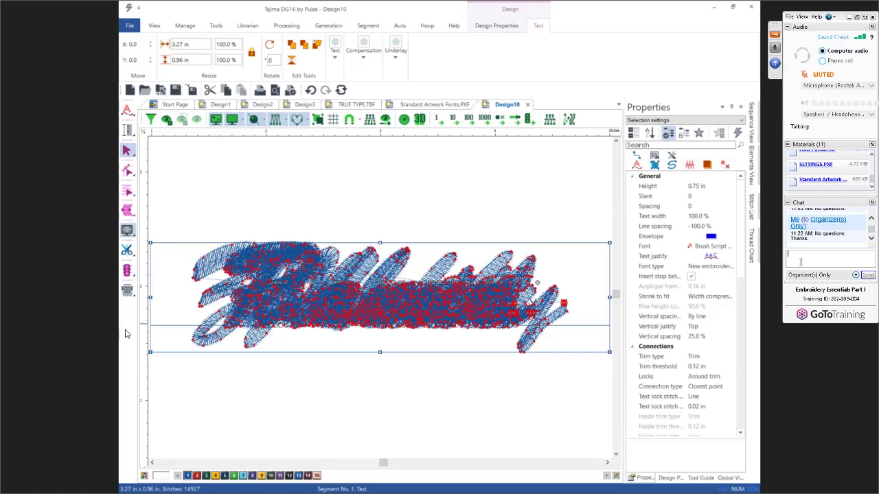
Step: In the GoToTraining chat, send "question" and ask the organizers how to make a patch and add a border trim around the name
{"action": "left_click", "coordinate": [800, 262]}
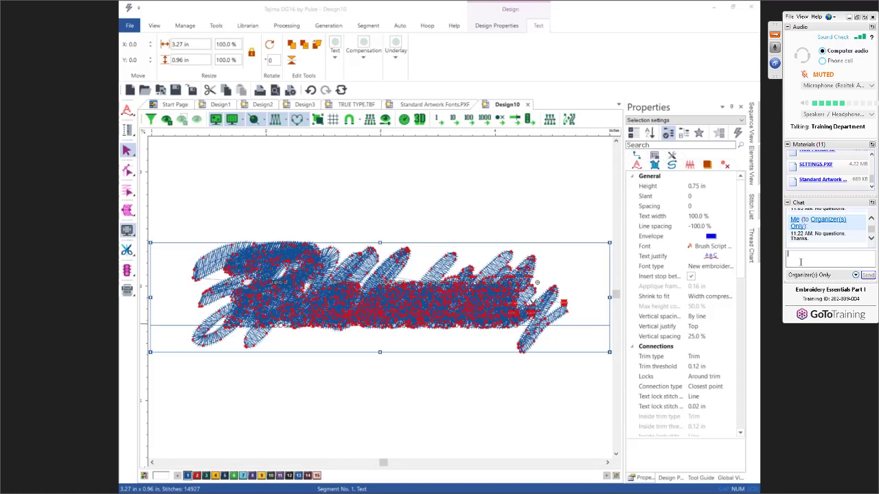
{"action": "type", "text": "question"}
{"action": "key", "text": "Return"}
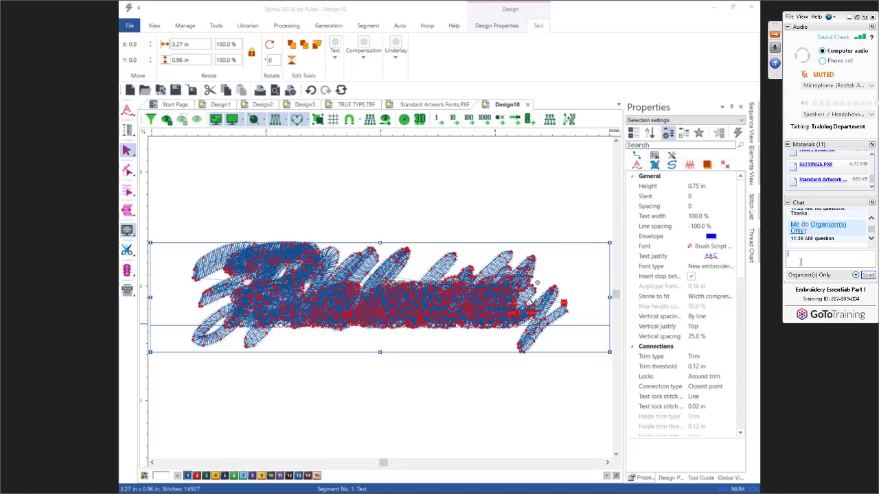
{"action": "type", "text": "How do yo"}
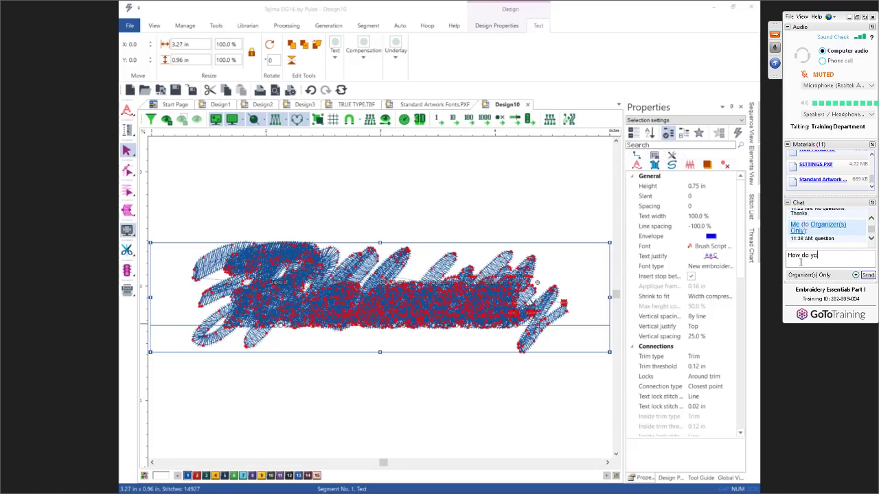
{"action": "type", "text": "u make"}
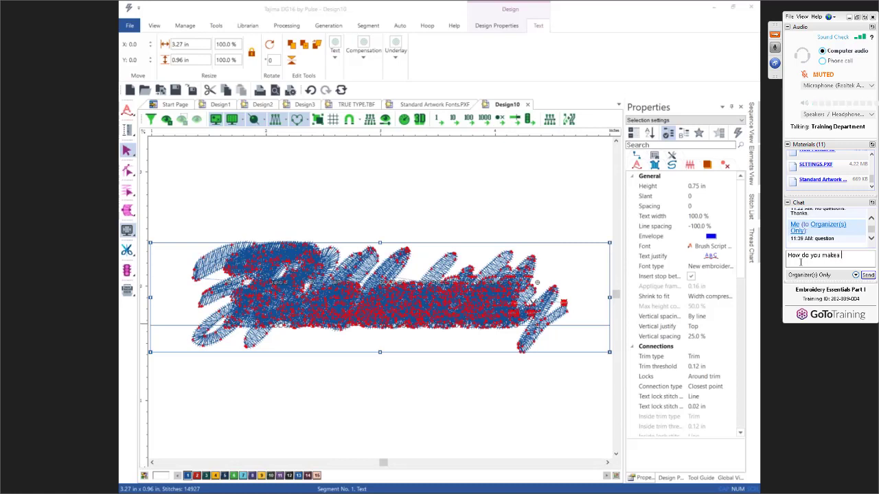
{"action": "type", "text": " a patch.. For example, "}
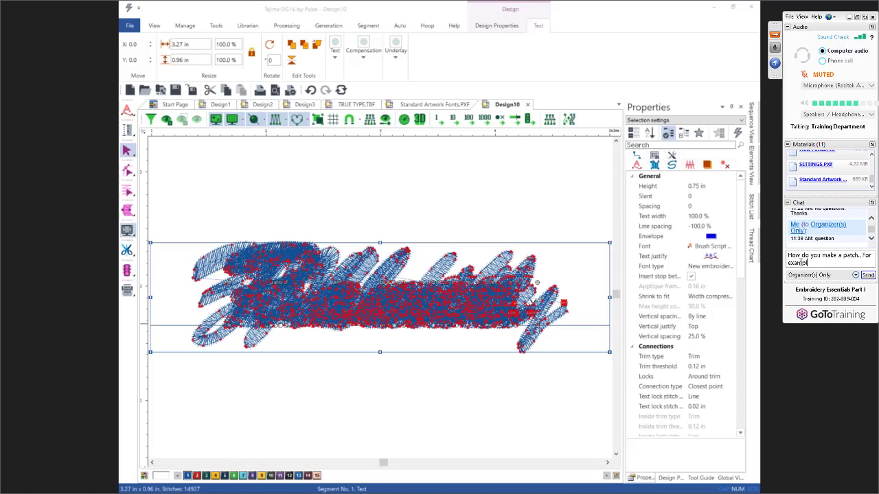
{"action": "type", "text": "you have teh"}
{"action": "key", "text": "BackSpace"}
{"action": "key", "text": "BackSpace"}
{"action": "type", "text": "he name. How d"}
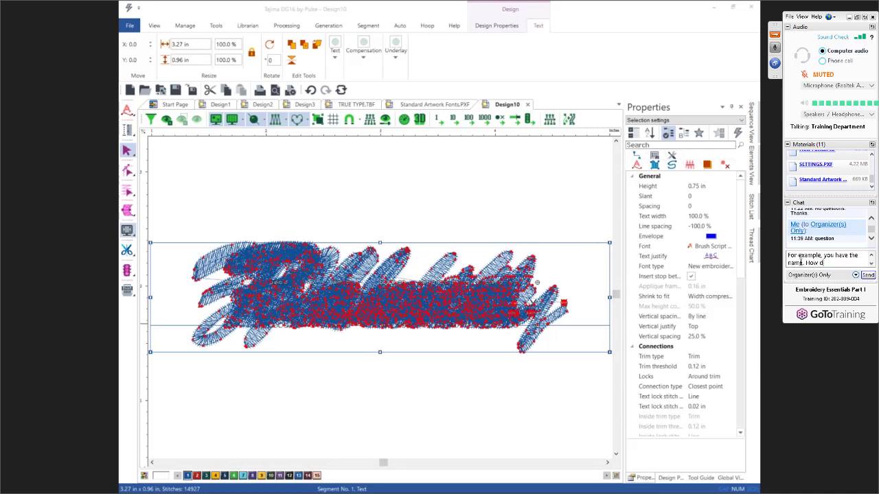
{"action": "type", "text": "o you add a border"}
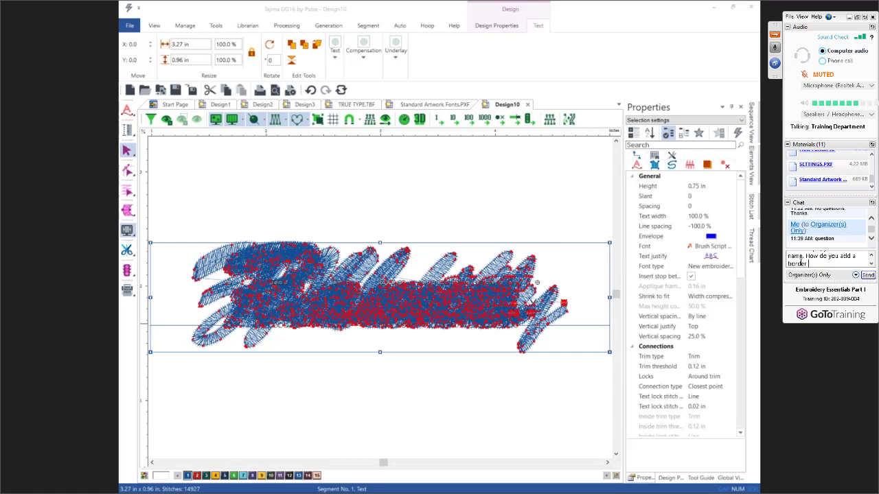
{"action": "type", "text": " trimm around the name?"}
{"action": "key", "text": "Return"}
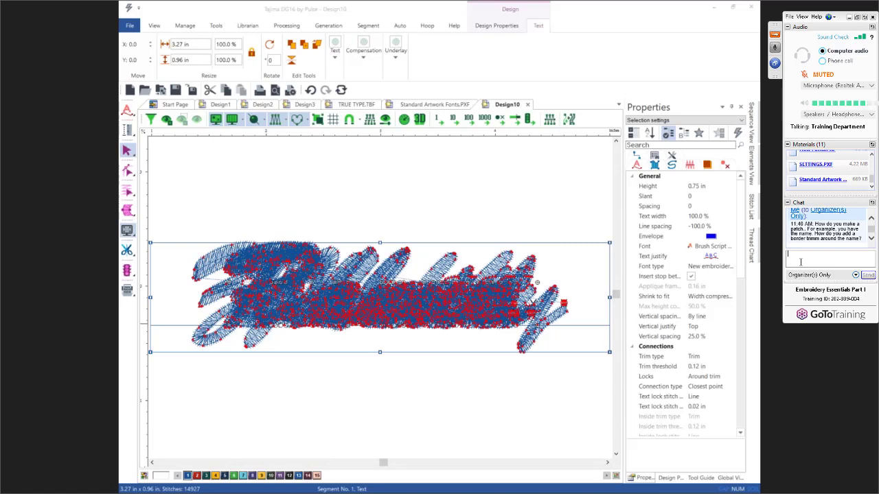
Step: Send the follow-up chat message "merrow." to the organizers and enter "I know..."
{"action": "type", "text": "merrow."}
{"action": "key", "text": "Return"}
{"action": "type", "text": "I know..."}
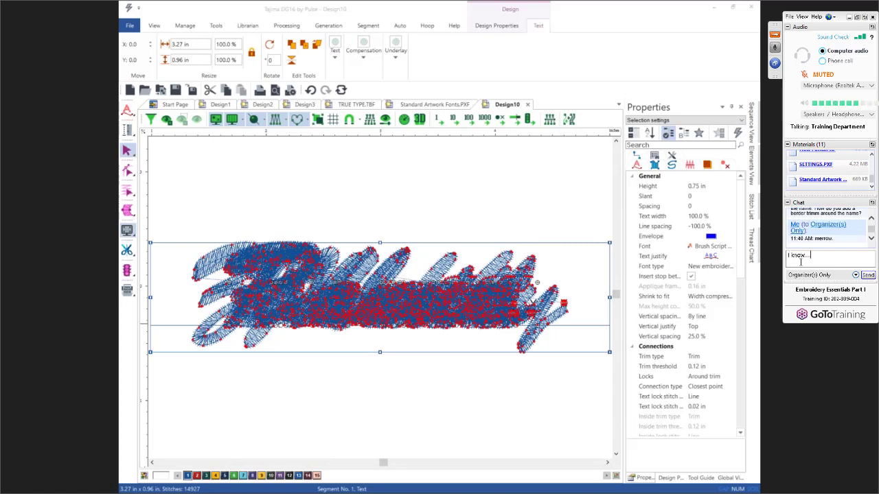
{"action": "key", "text": "Return"}
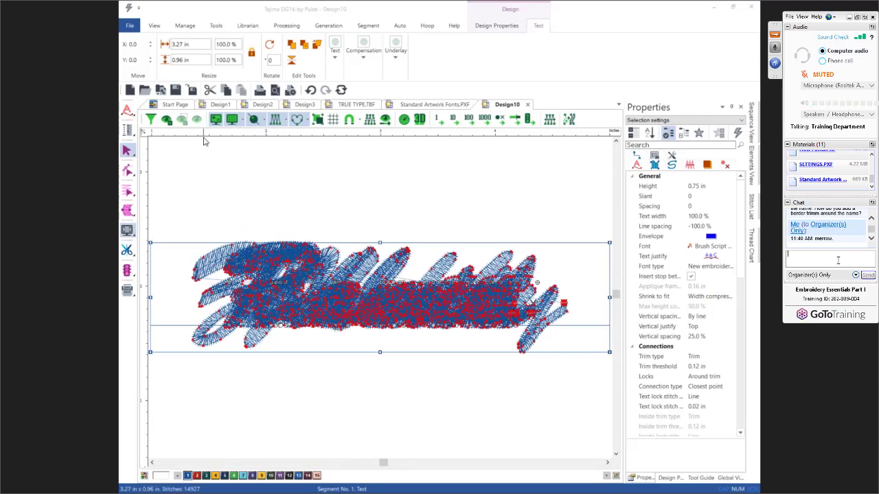
Step: Switch back to Tajima DG16 and create a new blank design from the start page
{"action": "left_click", "coordinate": [175, 104]}
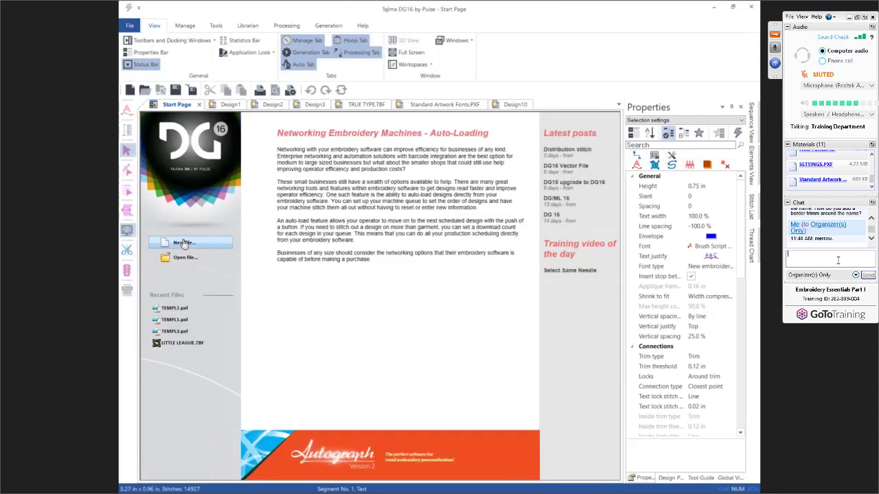
{"action": "left_click", "coordinate": [183, 243]}
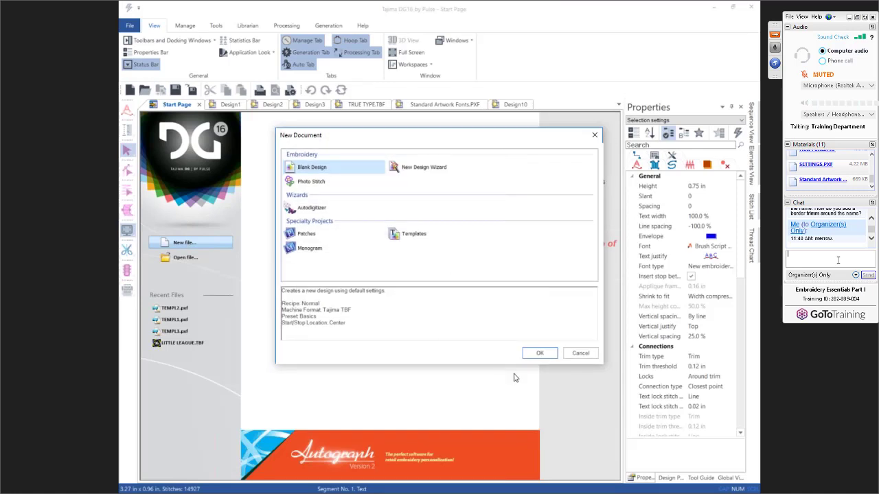
{"action": "left_click", "coordinate": [535, 353]}
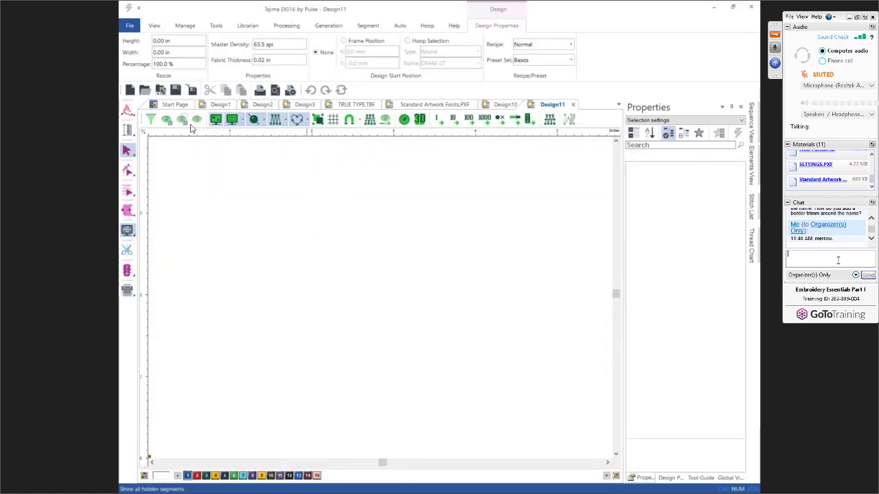
Step: Place the letter J as 1.00 in Block New text near the middle of the blank design
{"action": "left_click", "coordinate": [127, 111]}
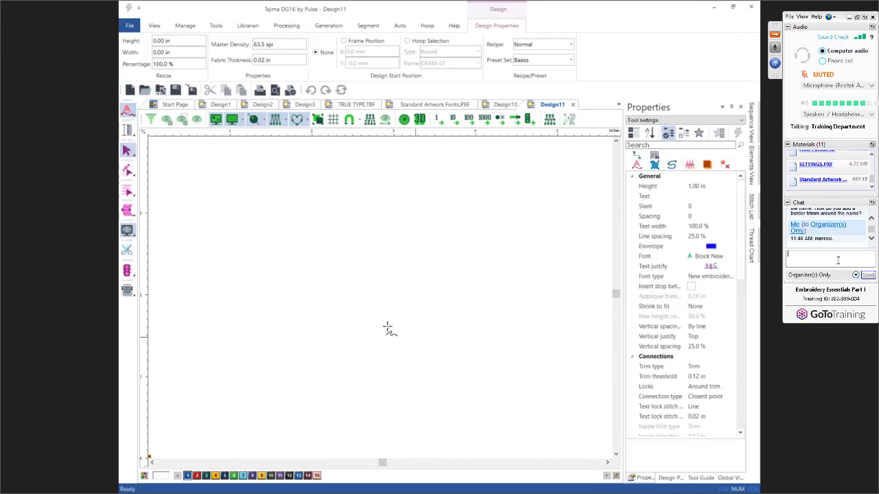
{"action": "left_click", "coordinate": [366, 321]}
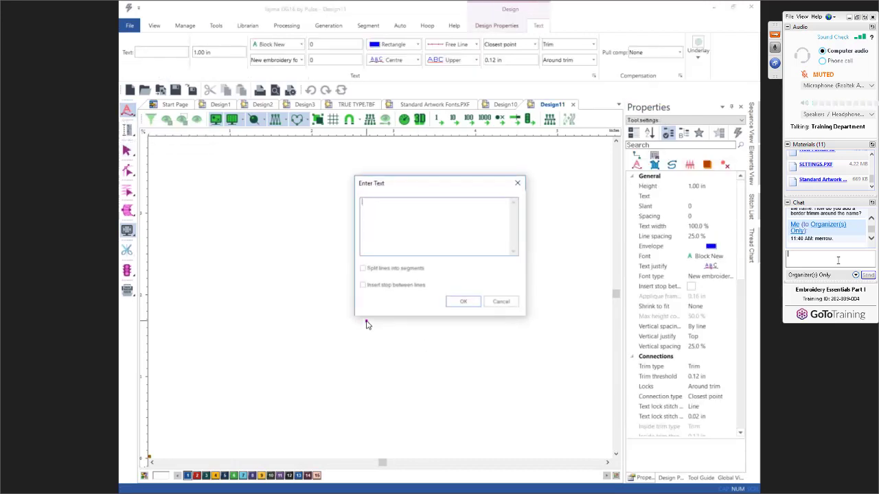
{"action": "type", "text": "J"}
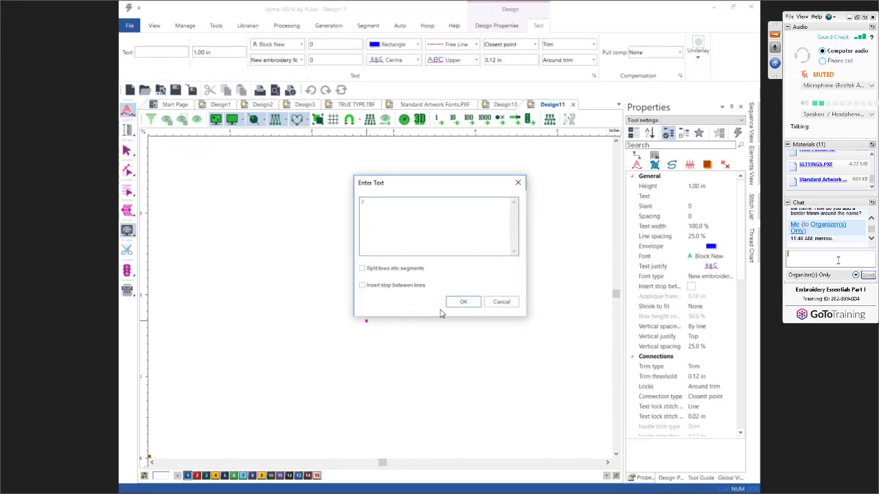
{"action": "left_click", "coordinate": [460, 302]}
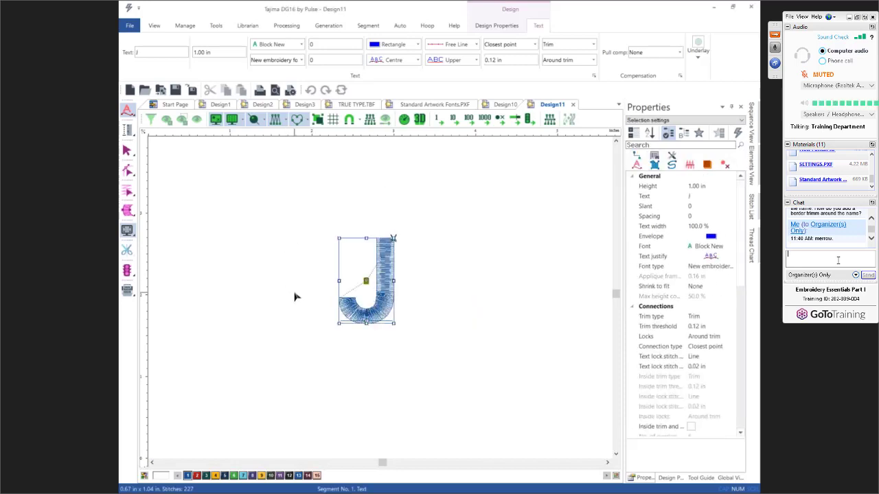
{"action": "key", "text": "Escape"}
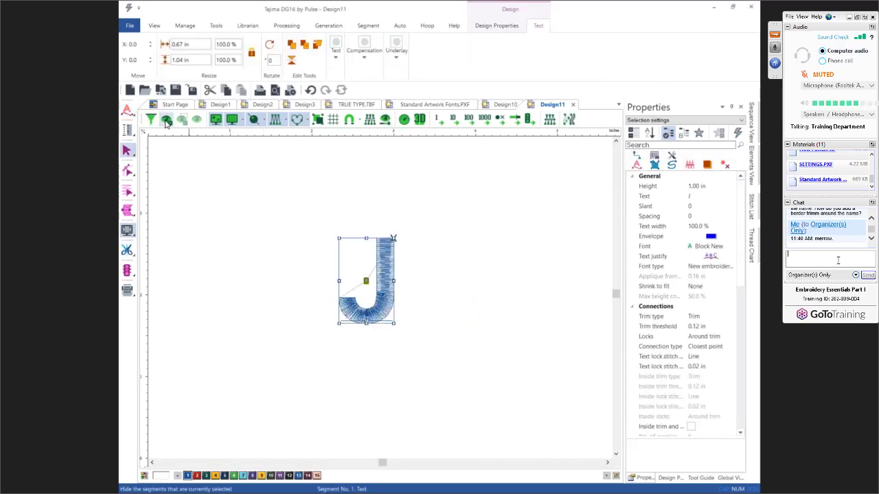
Step: Start a new text segment and set its font to Borders
{"action": "left_click", "coordinate": [127, 111]}
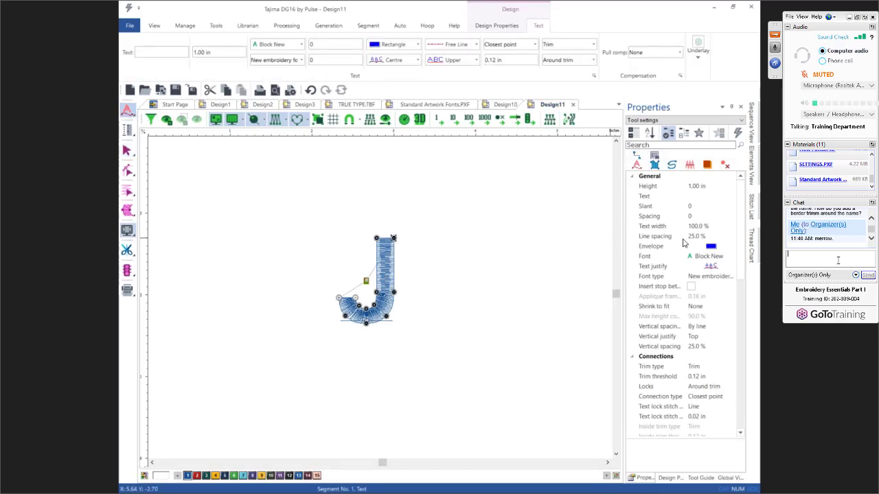
{"action": "left_click", "coordinate": [699, 256]}
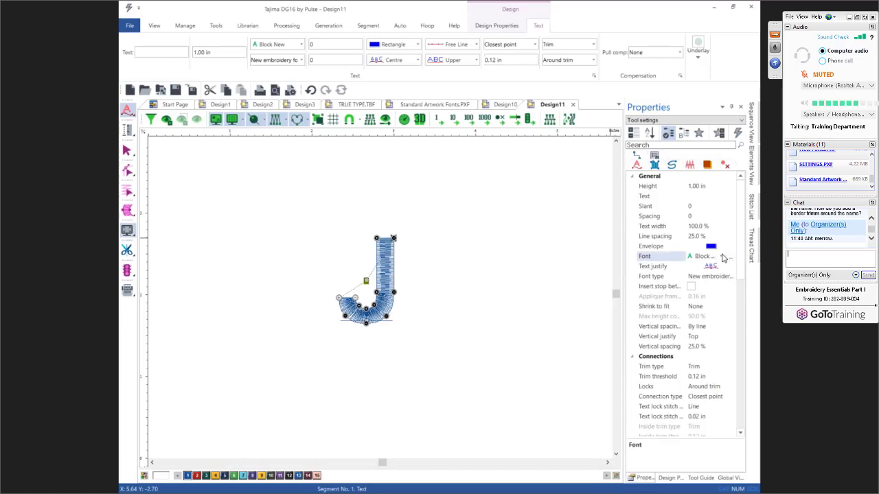
{"action": "left_click", "coordinate": [721, 257]}
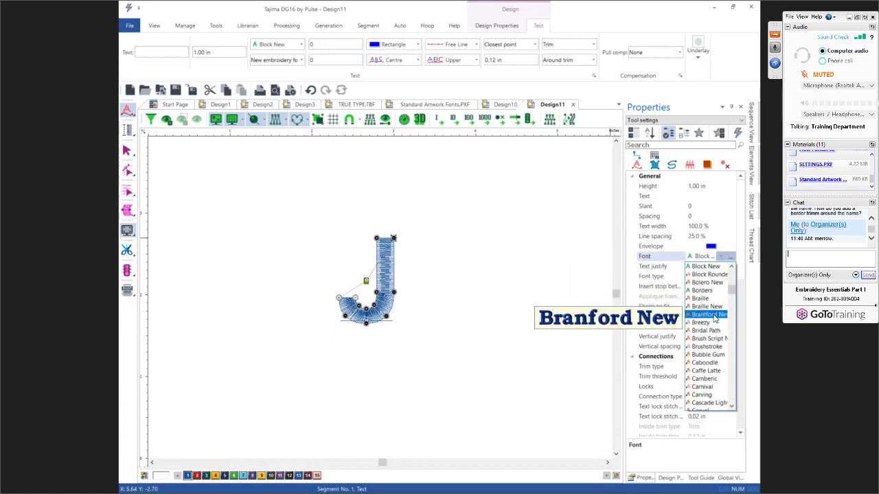
{"action": "left_click", "coordinate": [705, 294]}
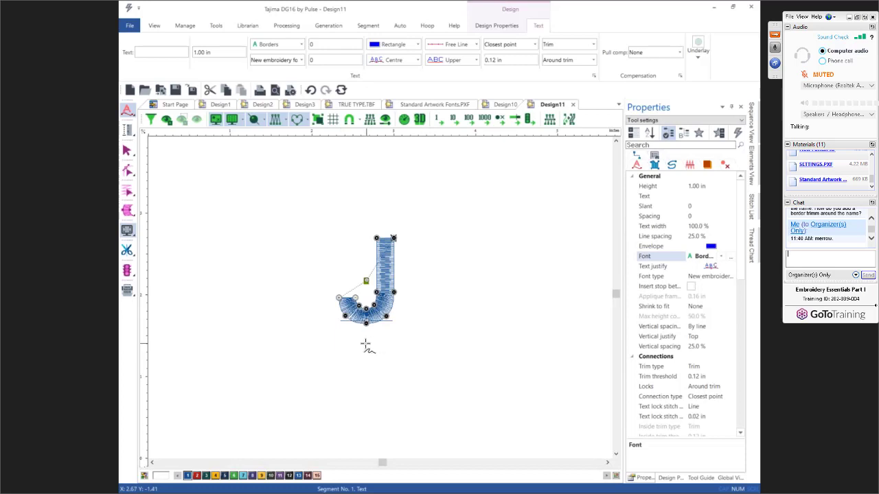
Step: Place a horizontal text baseline about 1.1 in long just below the J and enter "r" as its text
{"action": "left_click", "coordinate": [324, 344]}
{"action": "left_click", "coordinate": [368, 343]}
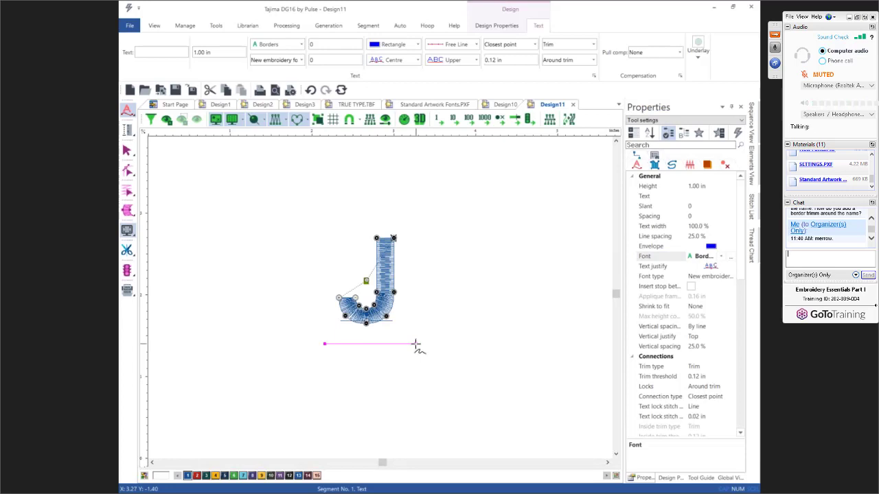
{"action": "left_click", "coordinate": [415, 344]}
{"action": "key", "text": "Return"}
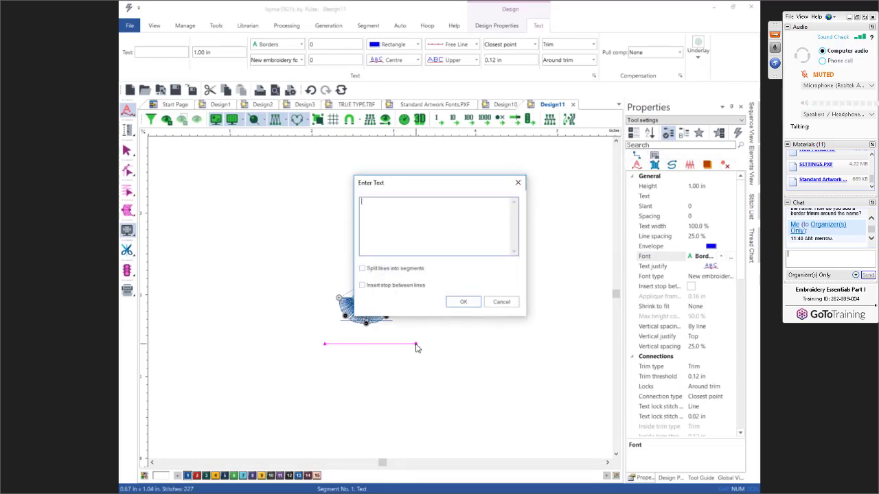
{"action": "type", "text": "r"}
{"action": "left_click", "coordinate": [473, 306]}
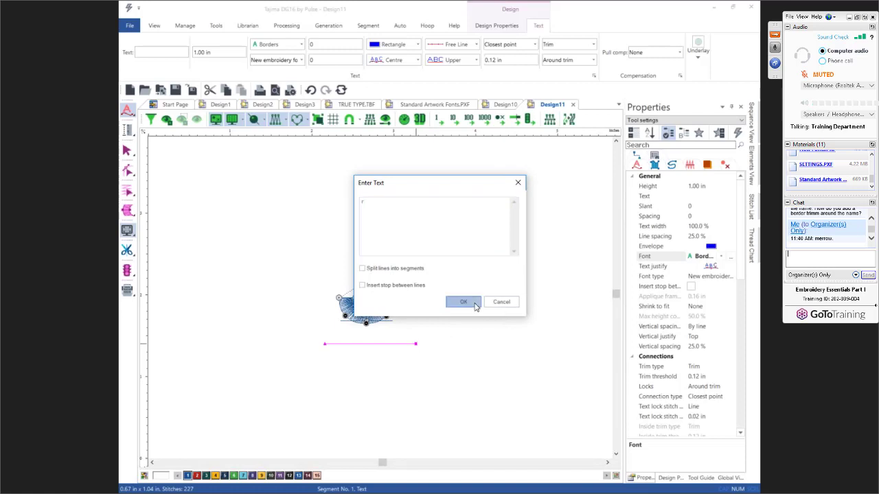
{"action": "left_click", "coordinate": [475, 283]}
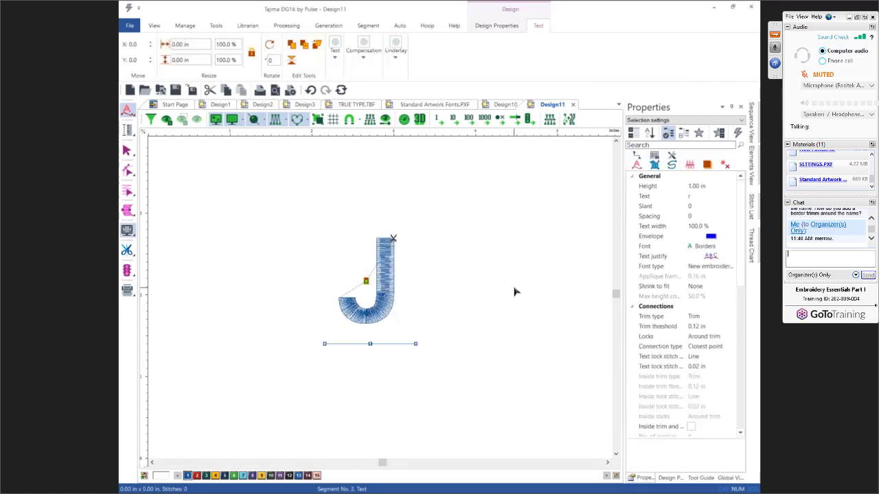
{"action": "key", "text": "Escape"}
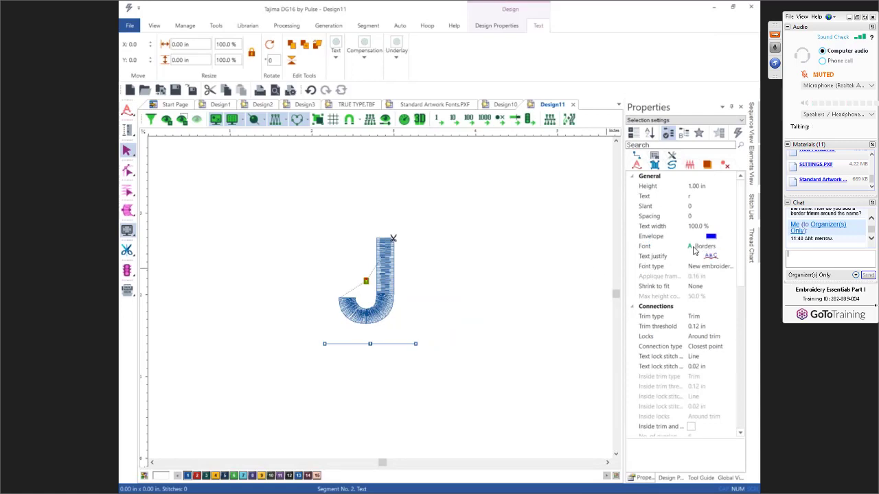
Step: Change the Borders segment's text to an uppercase R
{"action": "left_click", "coordinate": [685, 197]}
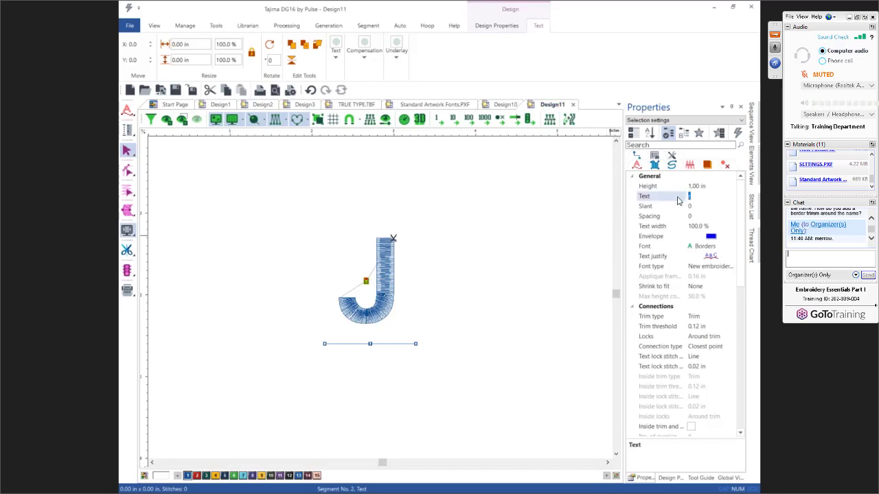
{"action": "type", "text": "R"}
{"action": "key", "text": "Return"}
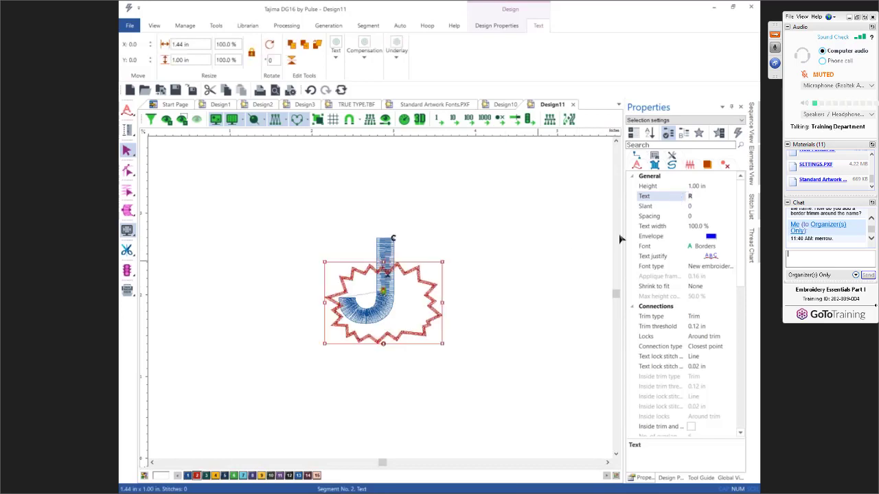
Step: Set the Borders segment's height to 3 in so the outline surrounds the J, and deselect it
{"action": "left_click", "coordinate": [662, 186]}
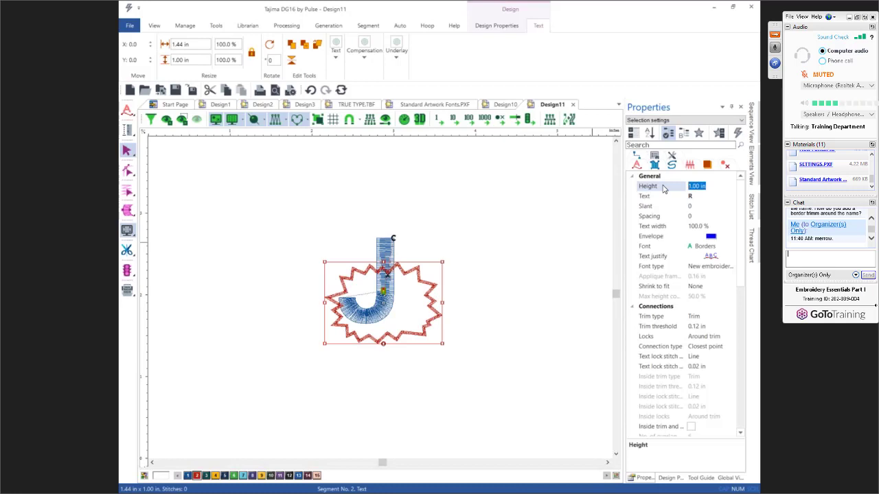
{"action": "type", "text": "3"}
{"action": "key", "text": "Return"}
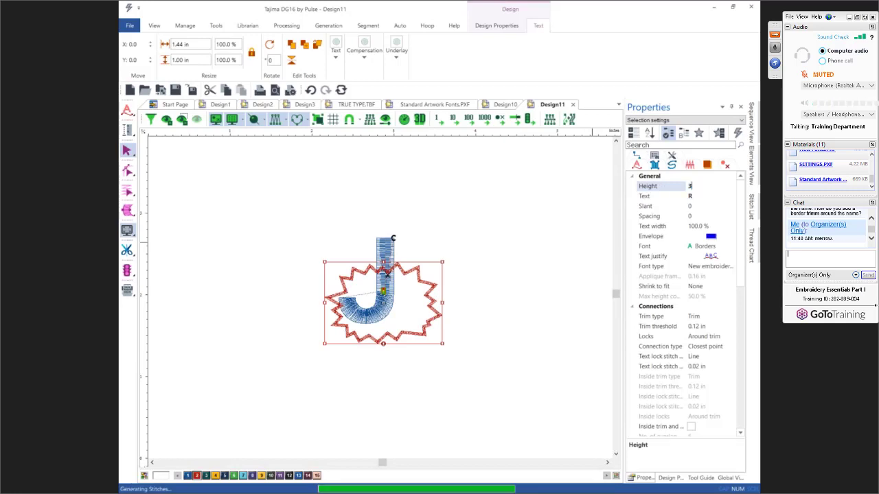
{"action": "left_click_drag", "start_coordinate": [453, 217], "coordinate": [464, 258]}
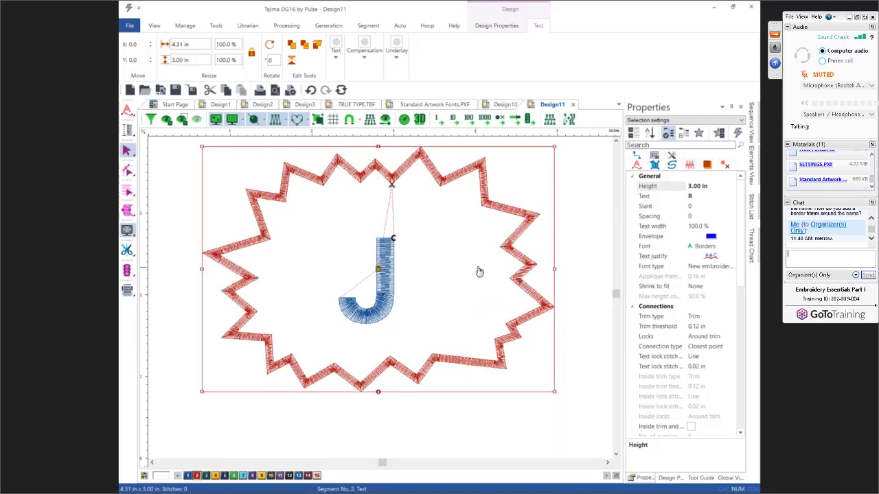
{"action": "left_click", "coordinate": [573, 203]}
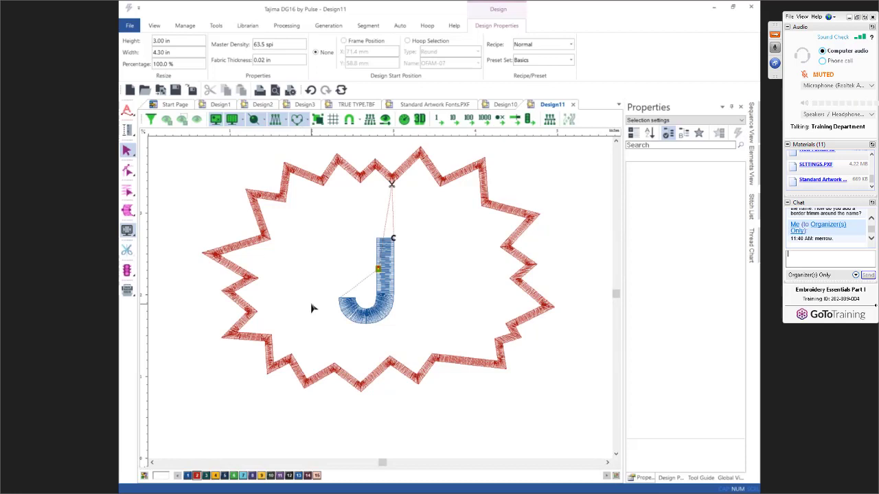
{"action": "scroll", "coordinate": [311, 308], "scroll_direction": "down", "scroll_amount": 2}
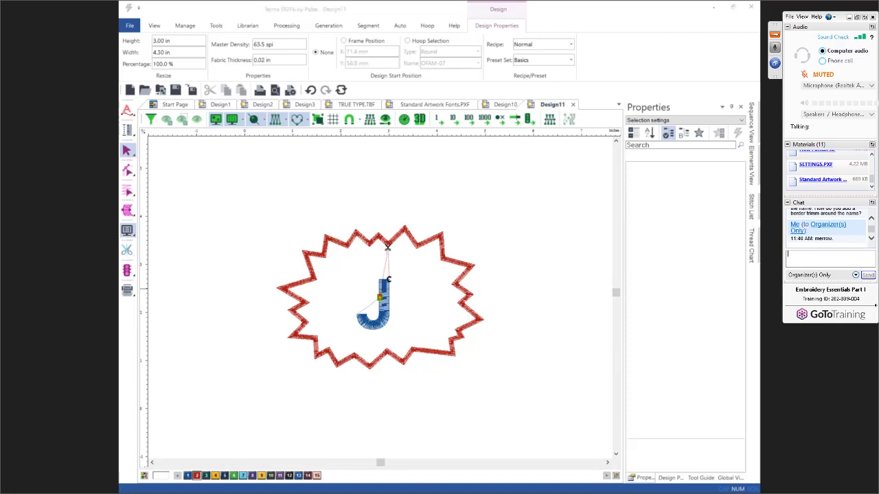
Step: In Design10, review the list of names in the stacked lettering's text, closing it without changes
{"action": "left_click", "coordinate": [506, 105]}
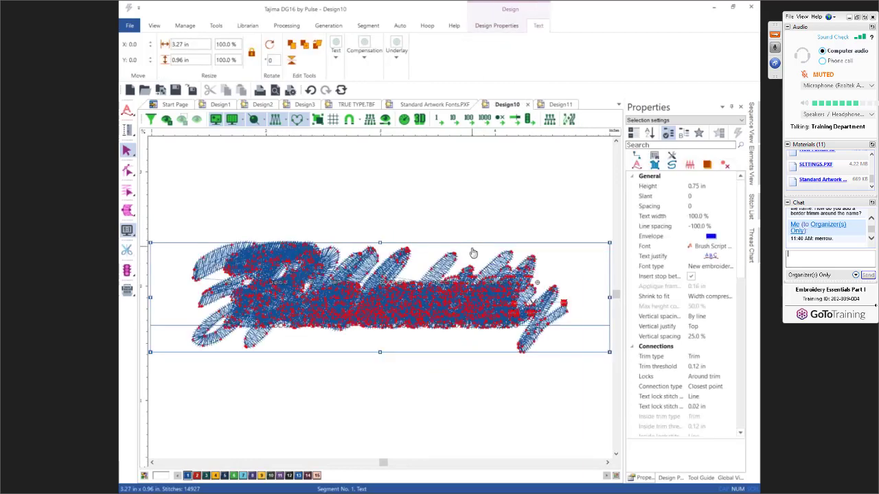
{"action": "right_click", "coordinate": [473, 254]}
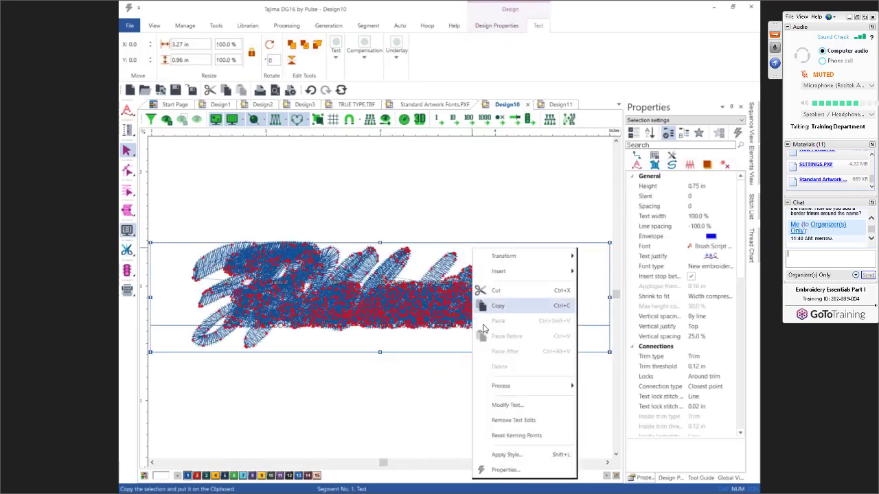
{"action": "left_click", "coordinate": [501, 407]}
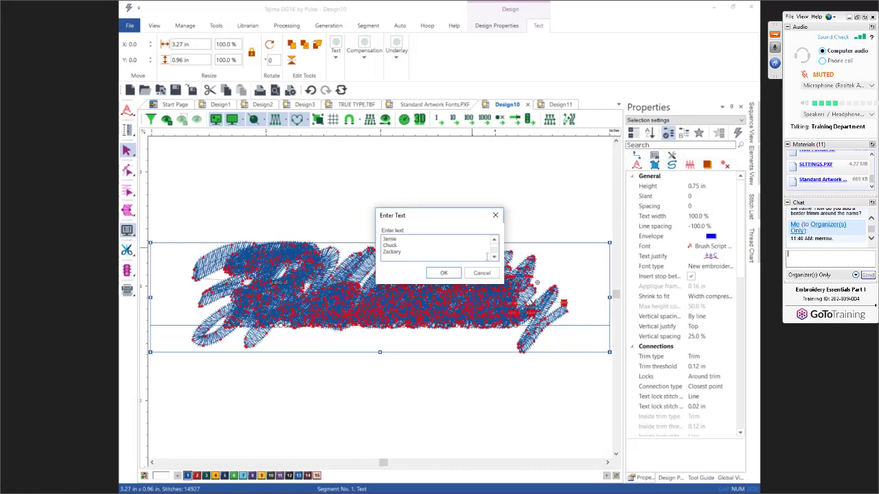
{"action": "mouse_move", "coordinate": [494, 245]}
{"action": "left_mouse_down"}
{"action": "mouse_move", "coordinate": [495, 254]}
{"action": "mouse_move", "coordinate": [495, 246]}
{"action": "left_mouse_up"}
{"action": "left_click", "coordinate": [483, 273]}
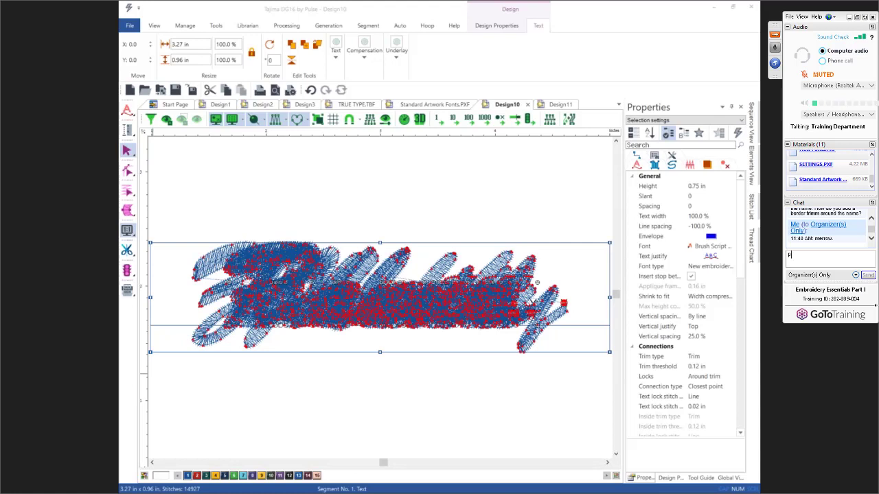
Step: Send the organizers the chat message "Thanks a lot. Now need to download the HOMEWORK."
{"action": "type", "text": "lea"}
{"action": "key", "text": "BackSpace"}
{"action": "type", "text": "Thanks a lot. N"}
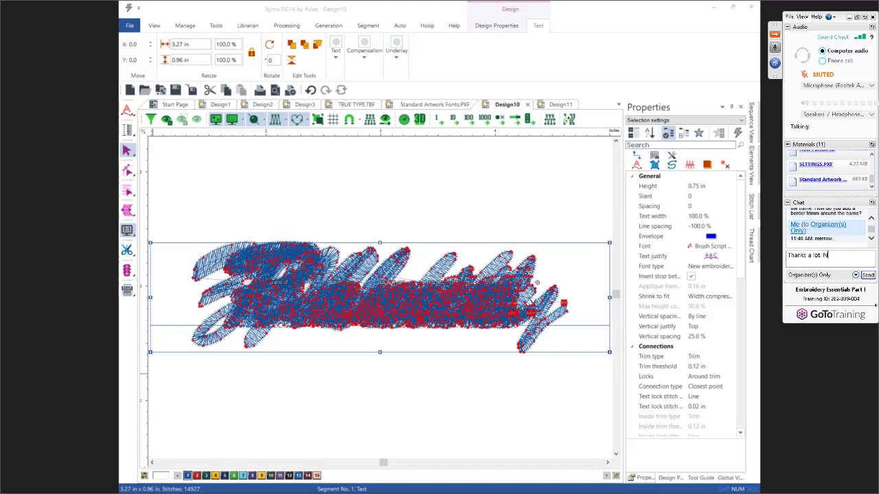
{"action": "type", "text": "ow need to download the "}
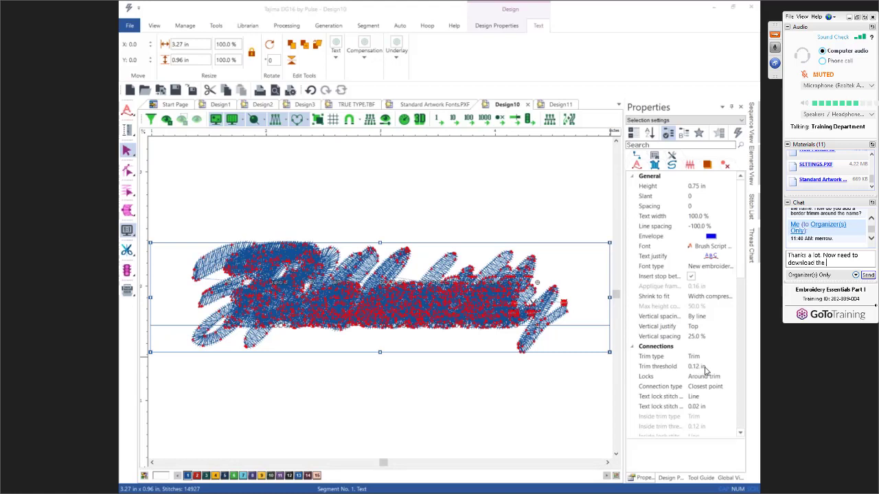
{"action": "type", "text": "HOMEWORK."}
{"action": "key", "text": "Return"}
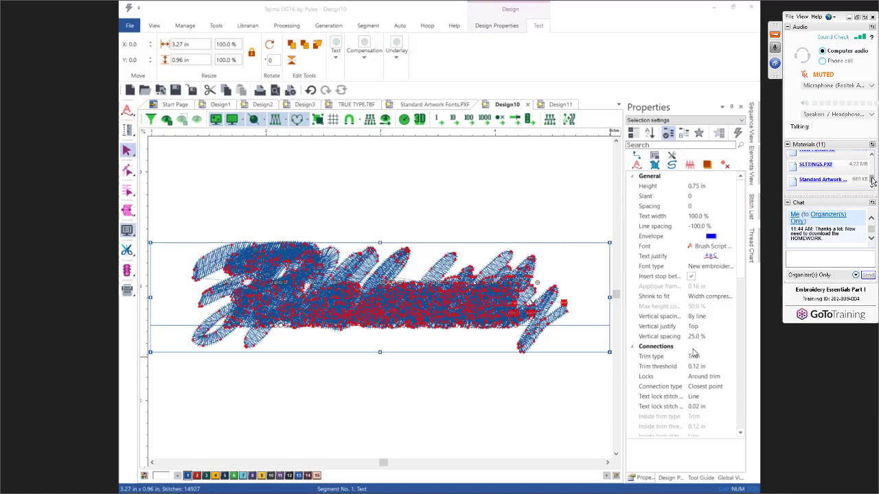
Step: Download and save "Adding a garment to the garment view.pdf" and balls&bats.pxf from the training materials
{"action": "left_click_drag", "start_coordinate": [872, 180], "coordinate": [872, 155]}
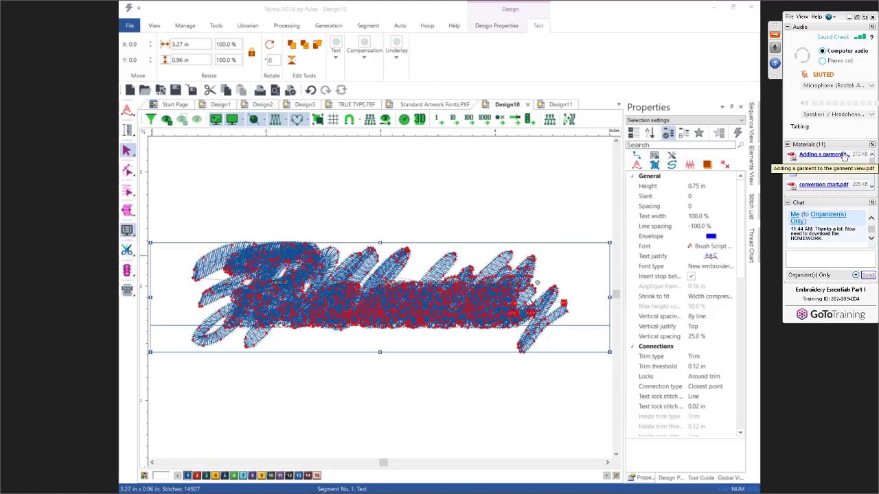
{"action": "left_click", "coordinate": [844, 157]}
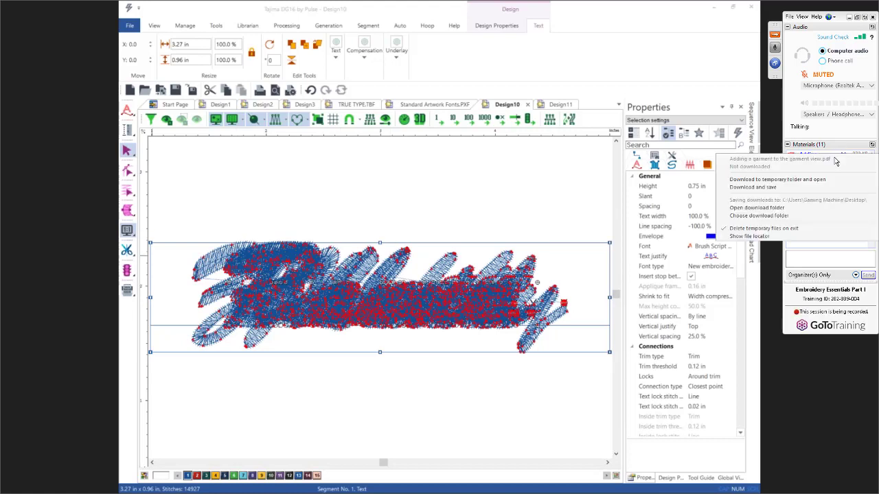
{"action": "left_click", "coordinate": [811, 188]}
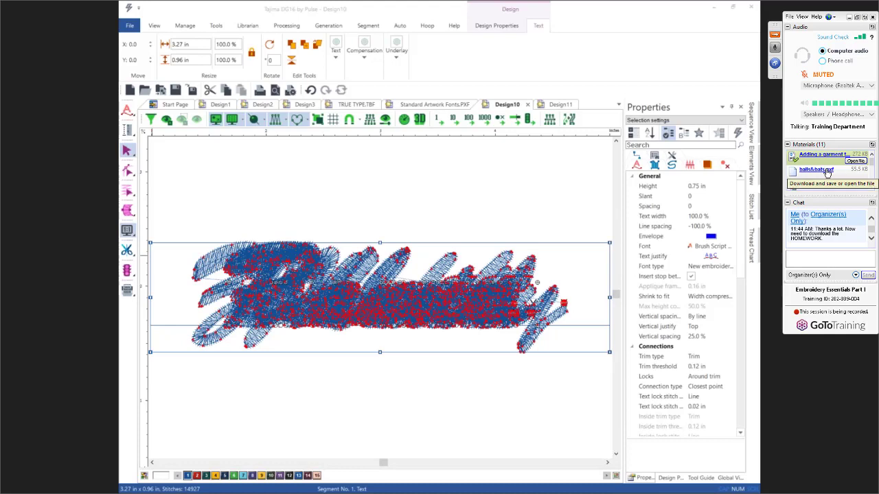
{"action": "left_click", "coordinate": [827, 173]}
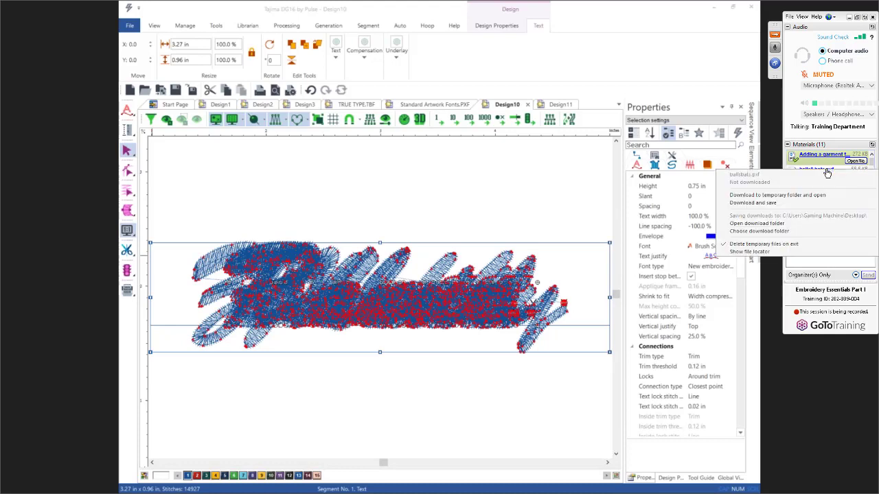
{"action": "left_click", "coordinate": [800, 204]}
Step: Download and save conversion chart.pdf and dg16-standard-fonts.pdf from the training materials
{"action": "scroll", "coordinate": [870, 193], "scroll_direction": "down", "scroll_amount": 1}
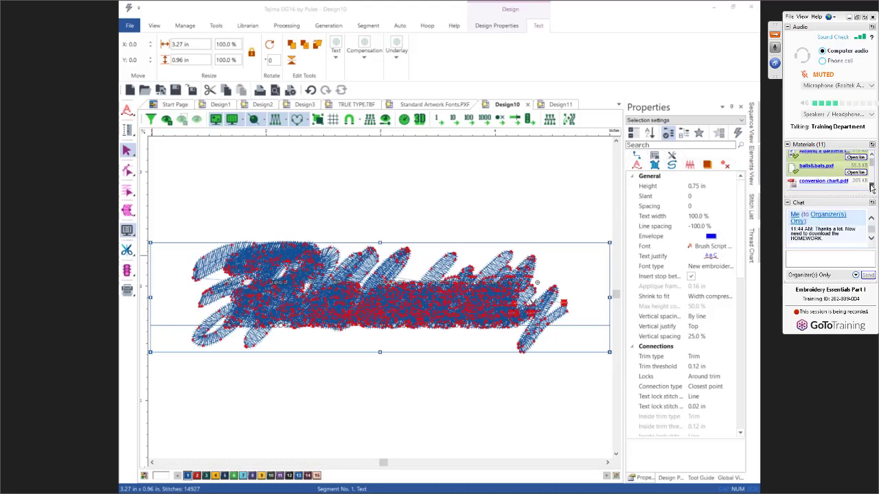
{"action": "left_click", "coordinate": [839, 187]}
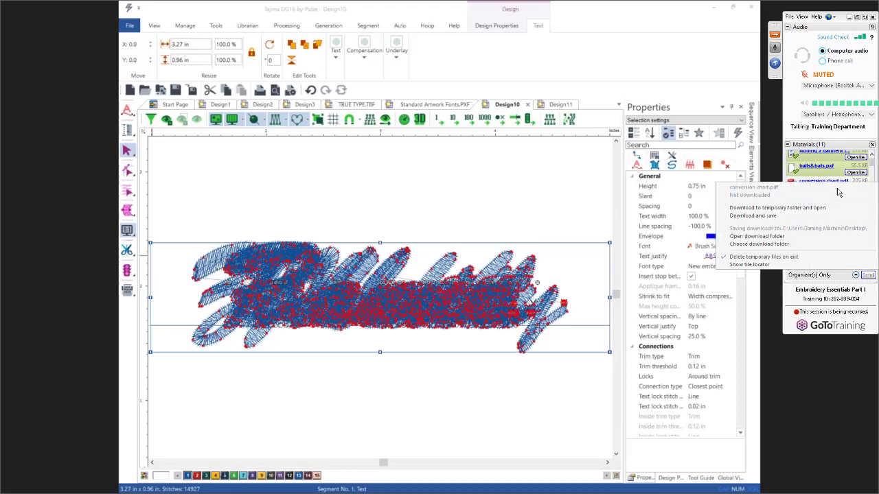
{"action": "left_click", "coordinate": [817, 218]}
{"action": "scroll", "coordinate": [873, 189], "scroll_direction": "down", "scroll_amount": 1}
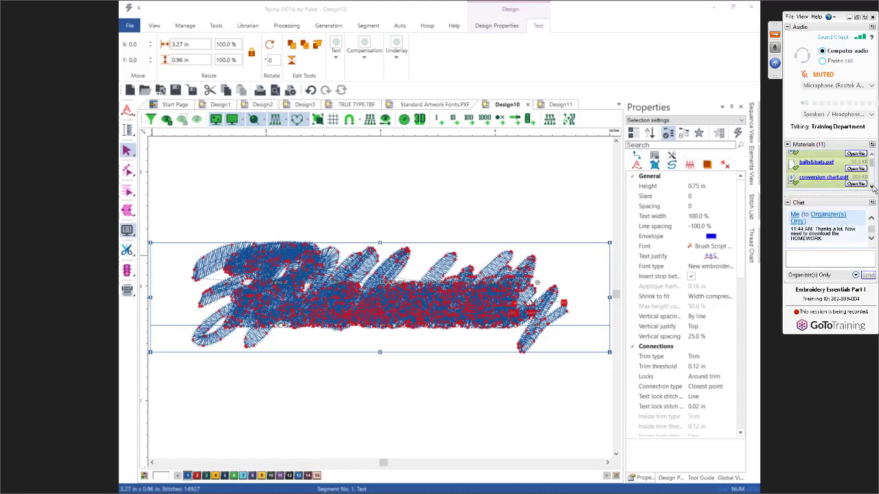
{"action": "scroll", "coordinate": [873, 189], "scroll_direction": "down", "scroll_amount": 2}
{"action": "left_click", "coordinate": [832, 180]}
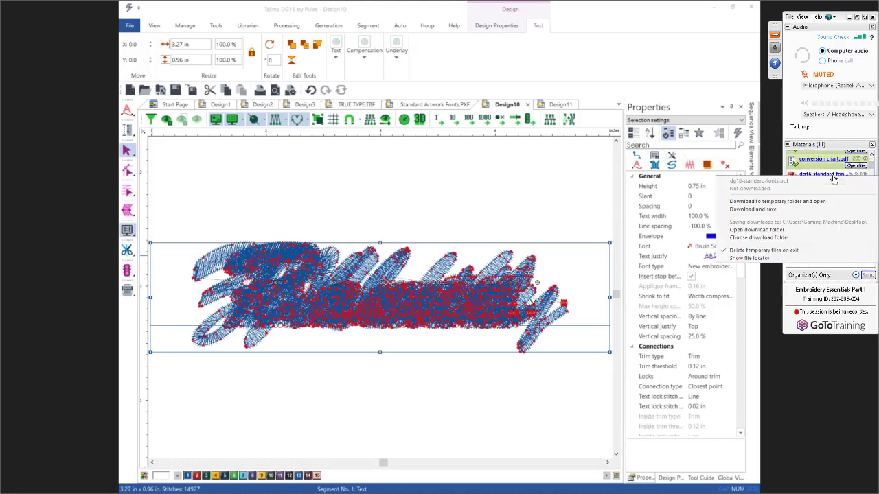
{"action": "left_click", "coordinate": [819, 210]}
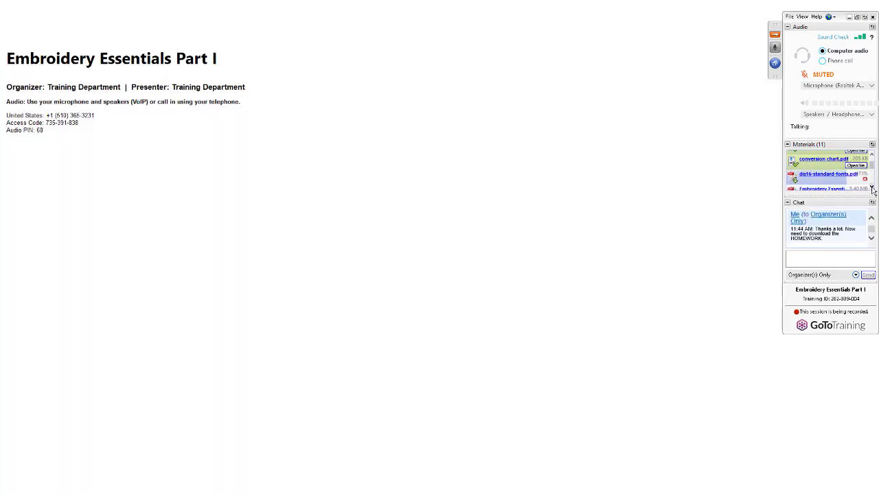
Step: Try to download "Embroidery Essentials Webinar Part 1 DG16.pdf" from the training materials
{"action": "left_click", "coordinate": [872, 188]}
{"action": "left_click", "coordinate": [872, 188]}
{"action": "left_click", "coordinate": [872, 188]}
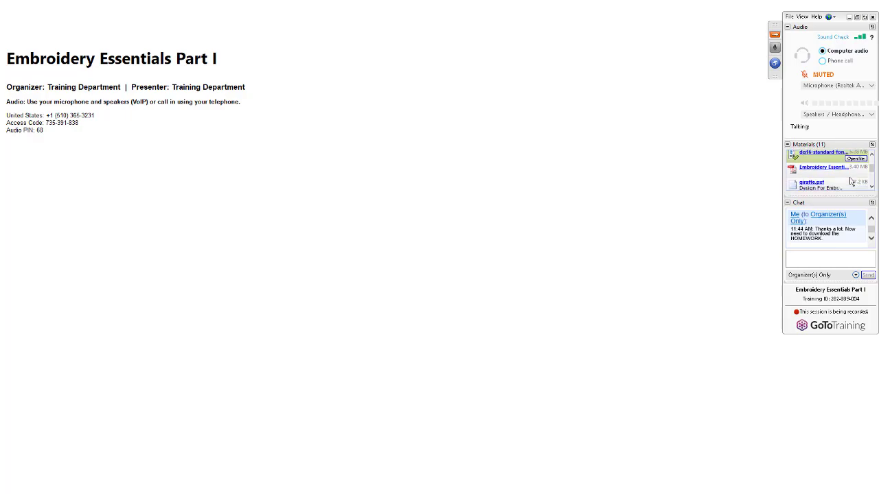
{"action": "left_click", "coordinate": [836, 173]}
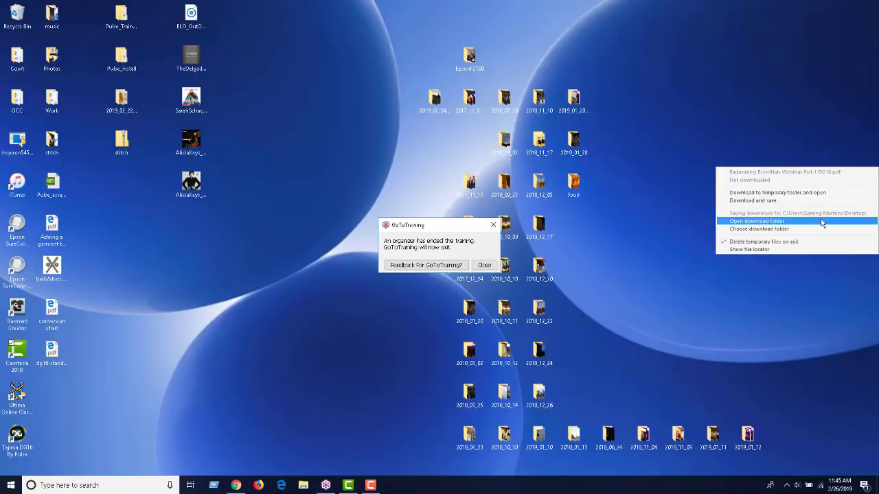
{"action": "left_click", "coordinate": [678, 190]}
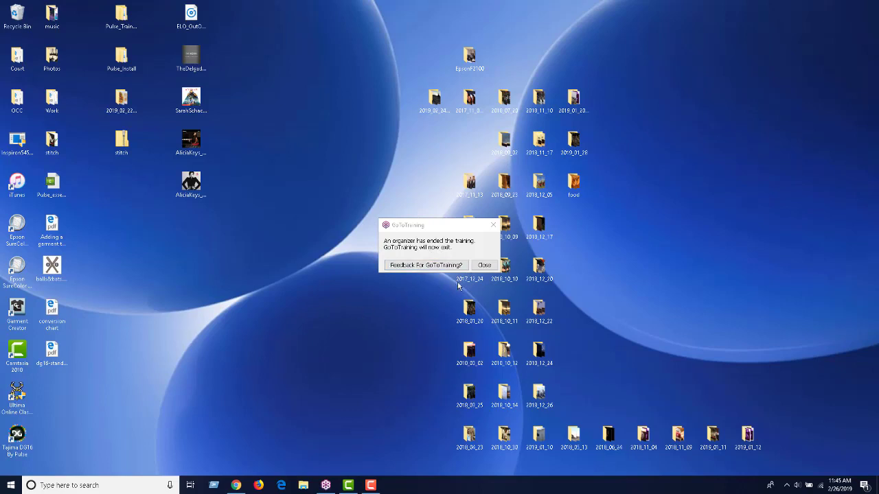
Step: Dismiss the notice about the ended training and switch to the Pulse_essentials_1 project in Camtasia
{"action": "left_click", "coordinate": [484, 265]}
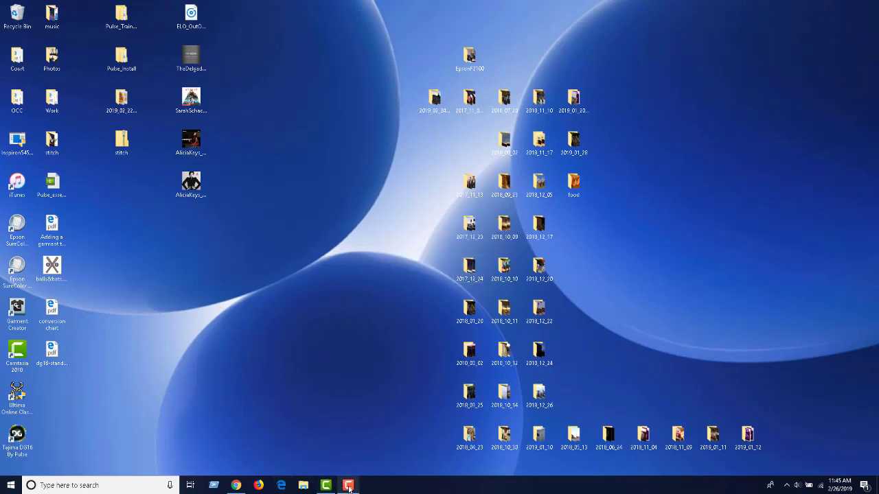
{"action": "left_click", "coordinate": [324, 487]}
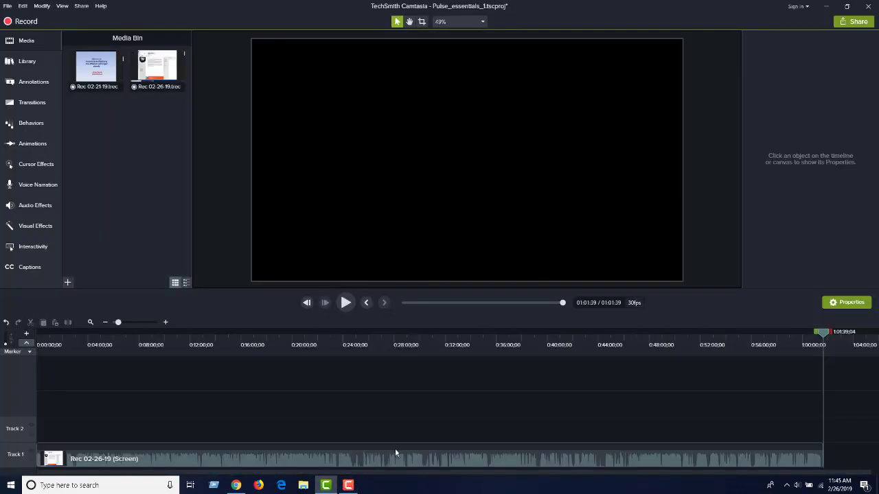